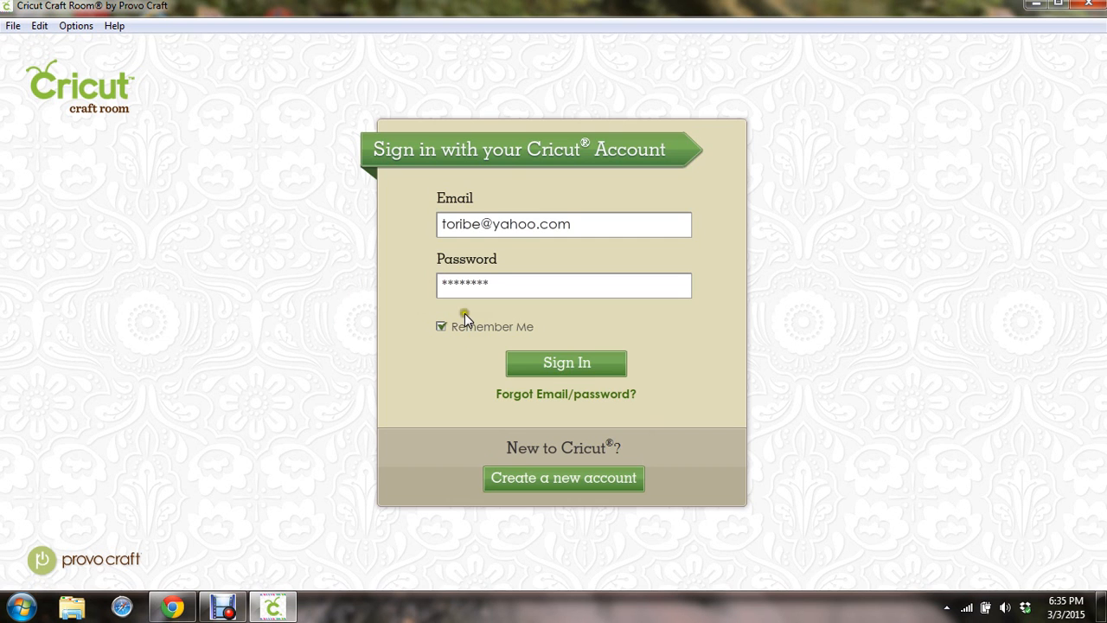
Submit the Cricut account sign-in, then bring the screen-sharing meeting dashboard forward
click(544, 370)
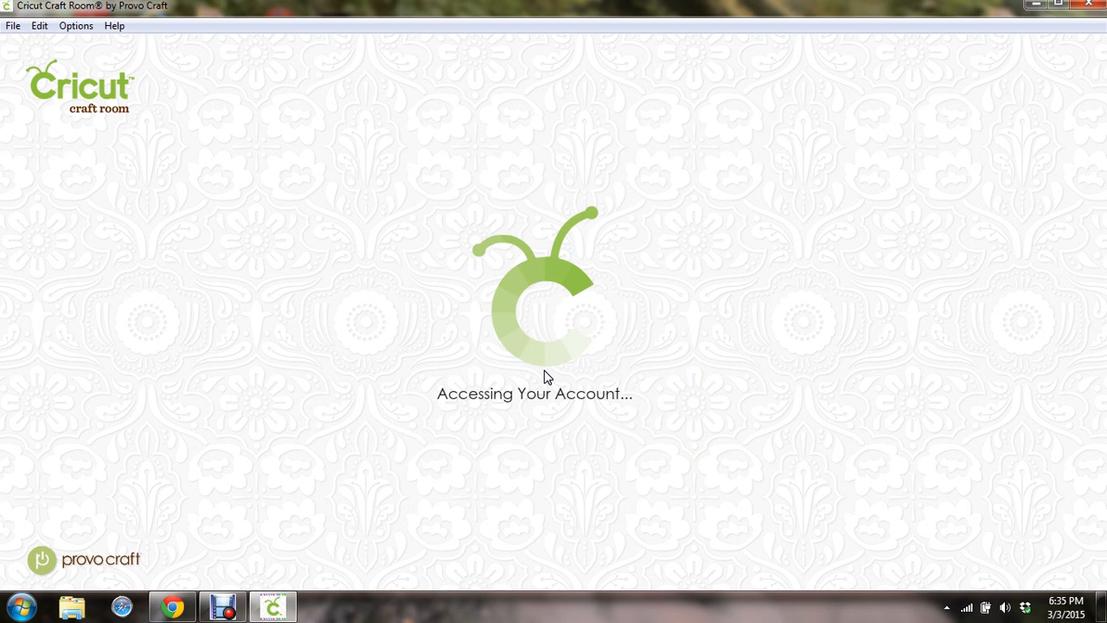
click(170, 609)
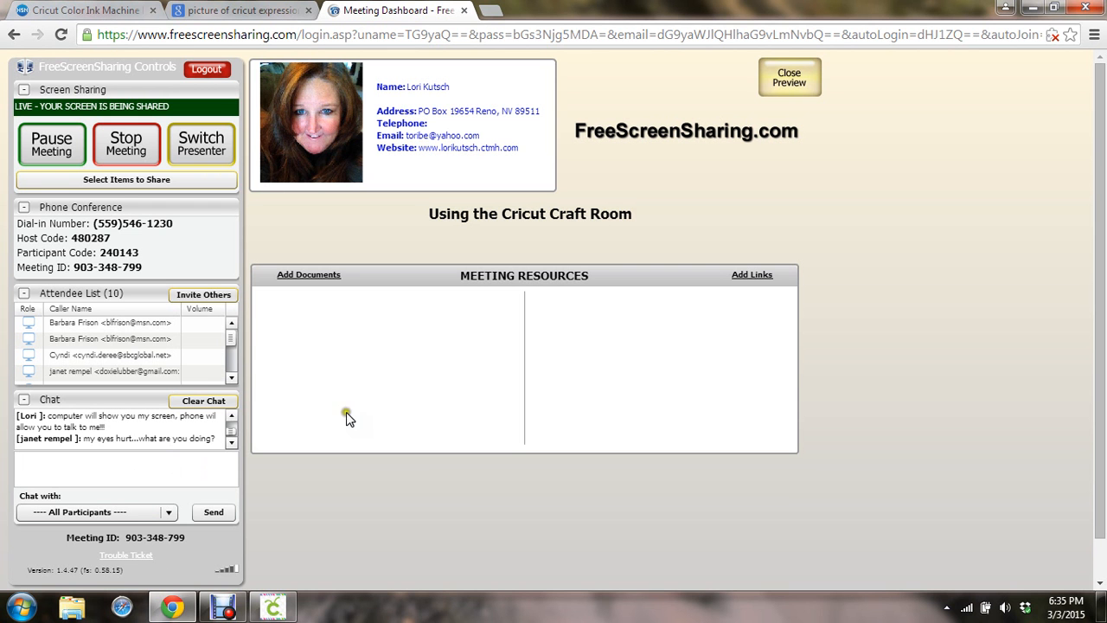
Minimize the Chrome window holding the FreeScreenSharing.com dashboard
click(1034, 9)
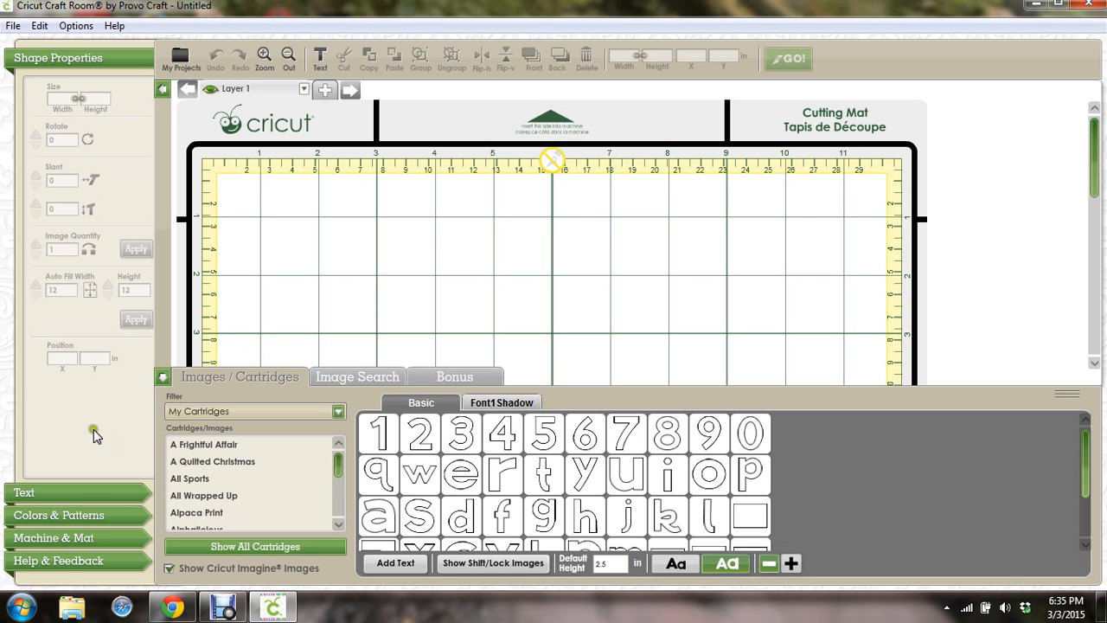
Add a trial 'hi Janet' text box, dismiss the CPU alert, then delete the text
click(79, 489)
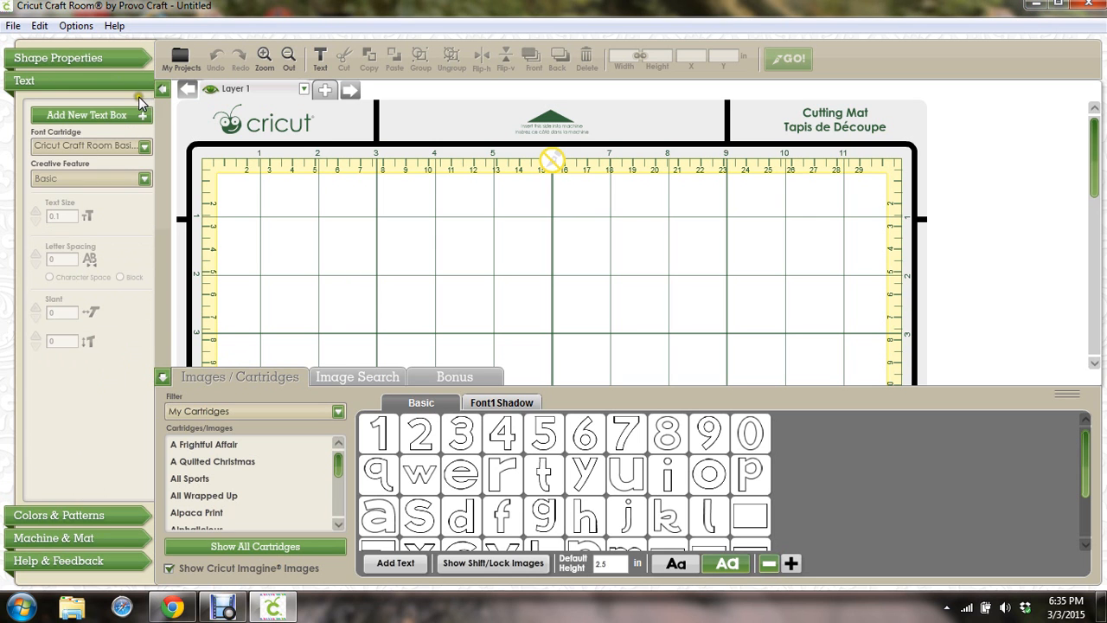
click(118, 120)
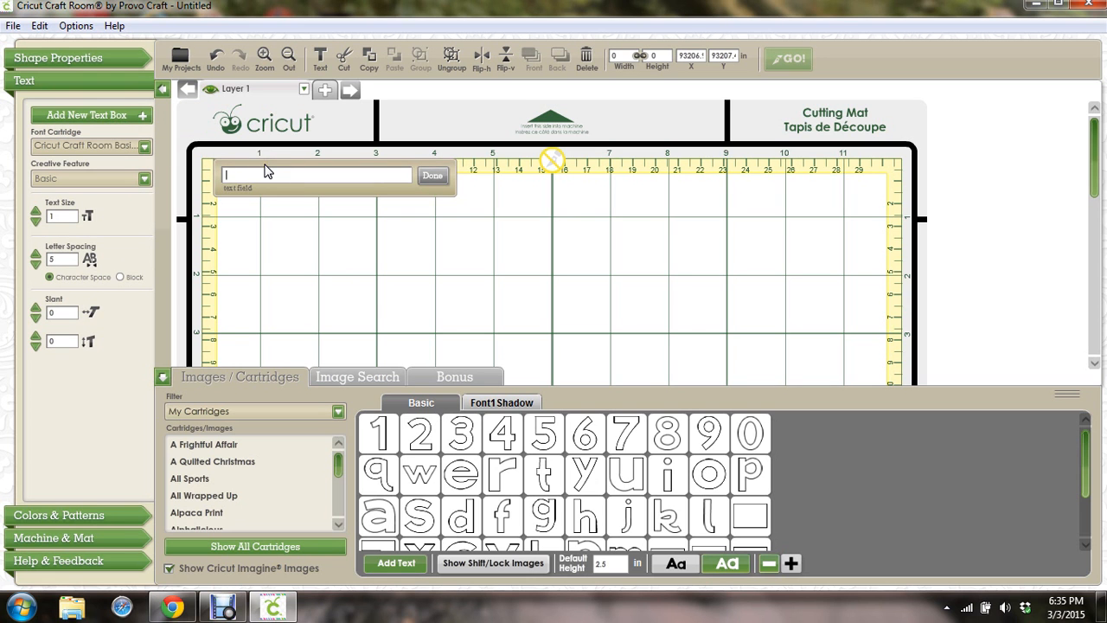
text(hi Jane)
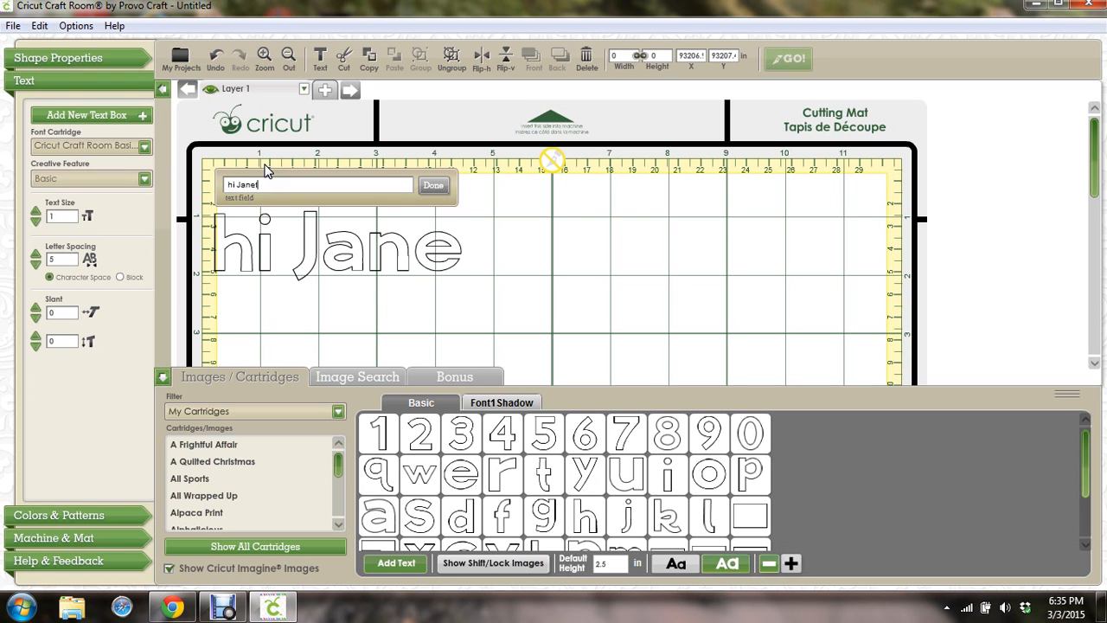
text(t)
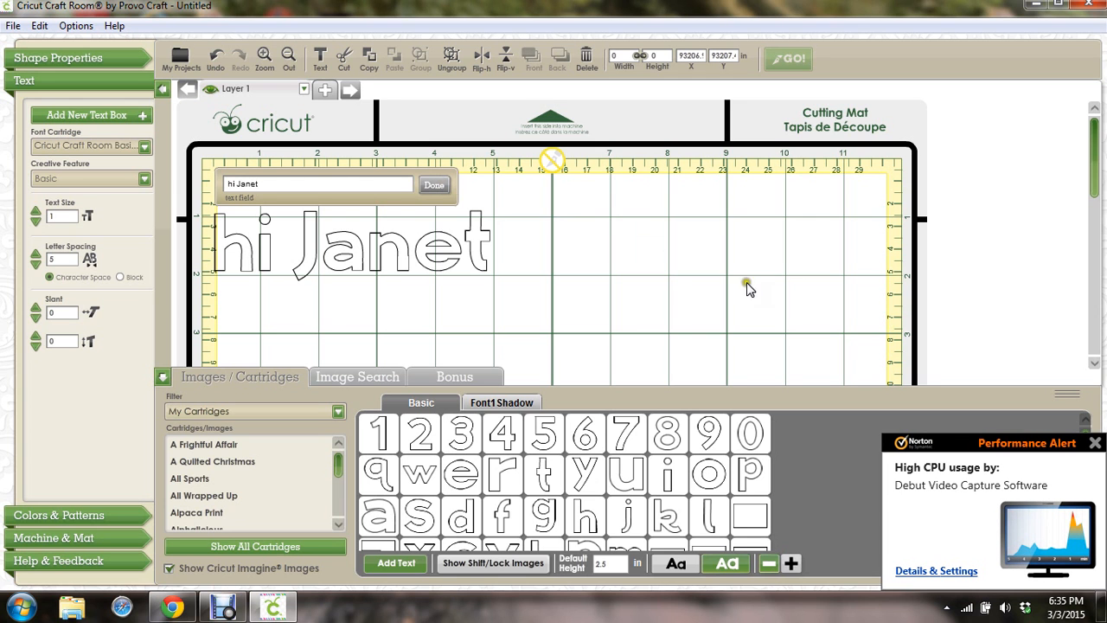
click(1096, 442)
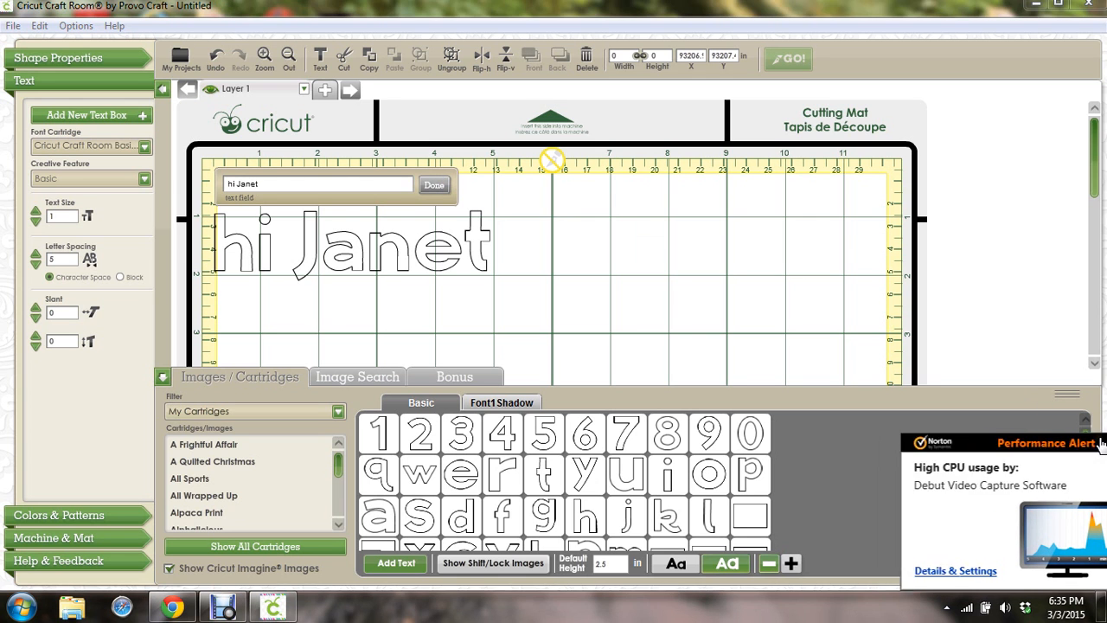
click(437, 188)
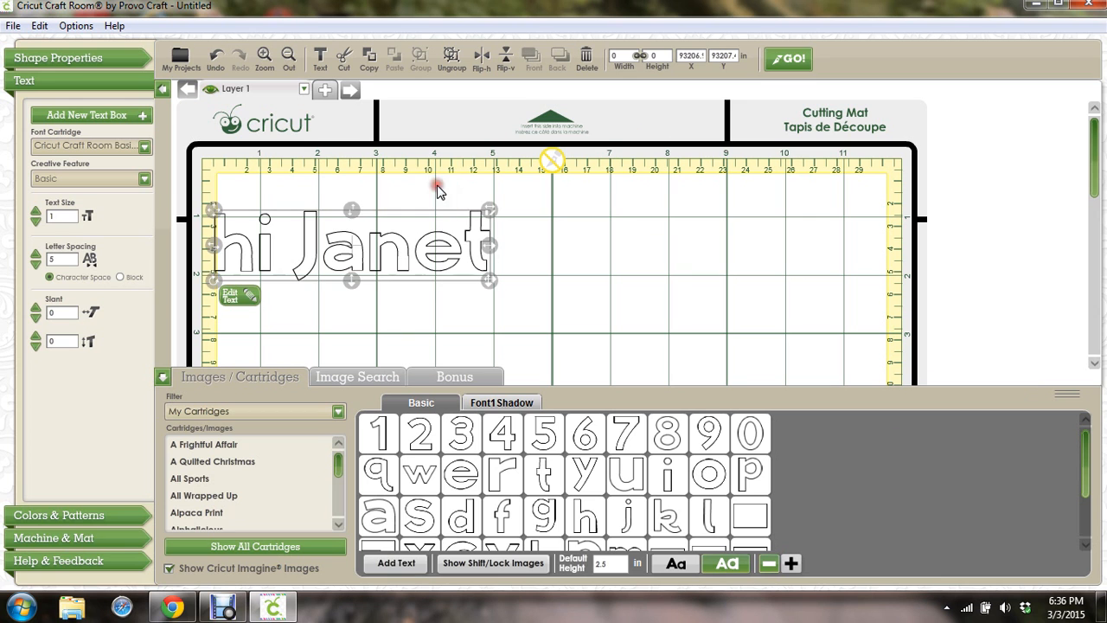
key(Delete)
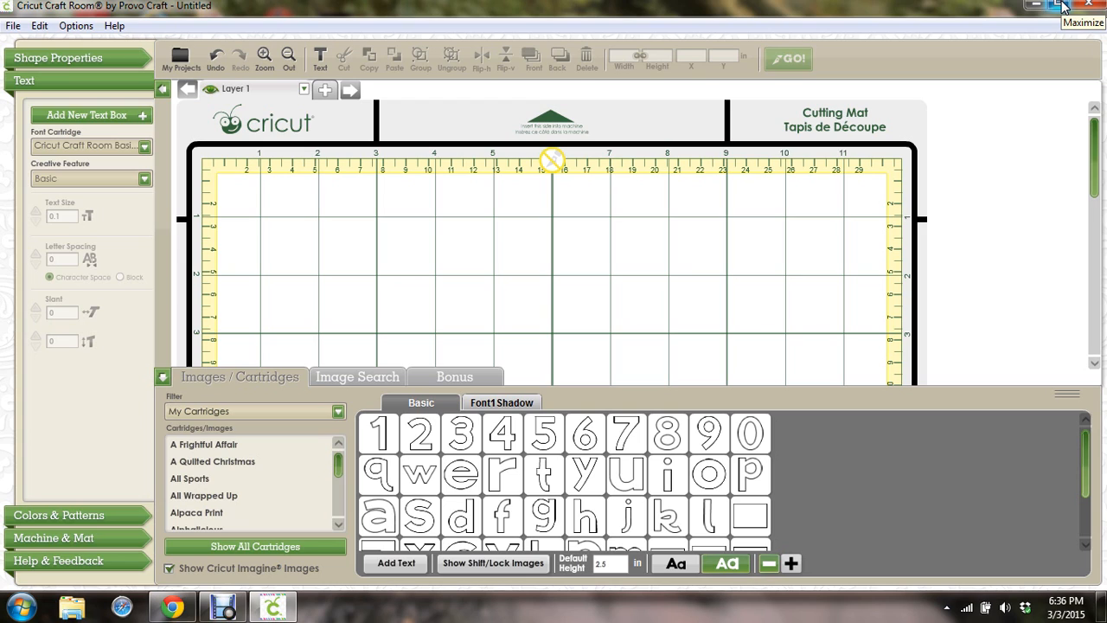
Minimize Craft Room, view the HSN Cricut marker page, then return to the Meeting Dashboard tab
click(1036, 6)
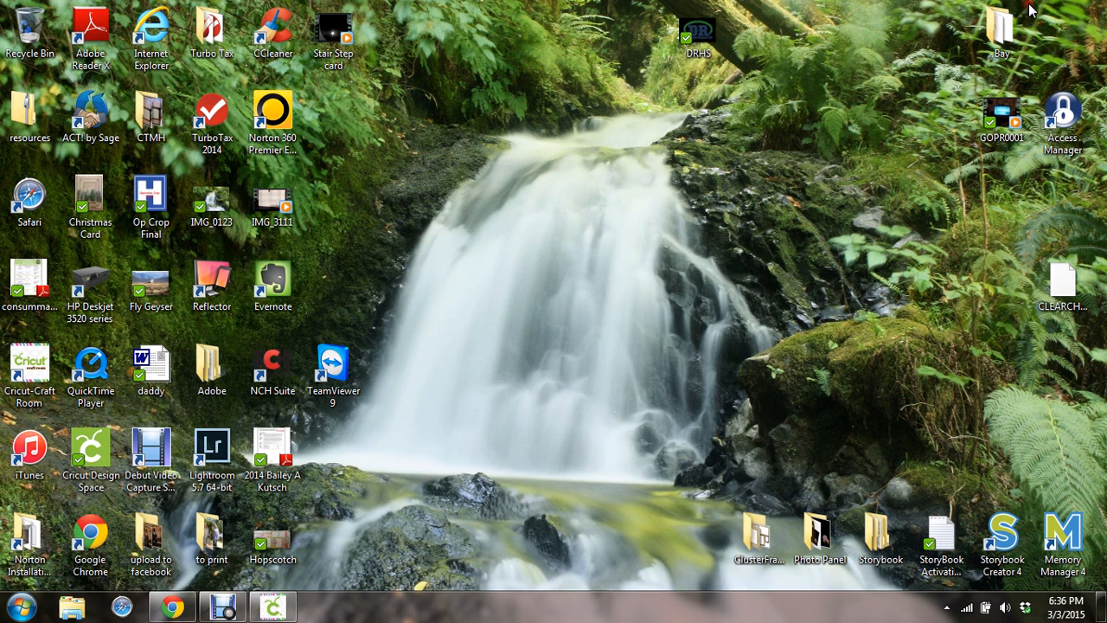
click(173, 607)
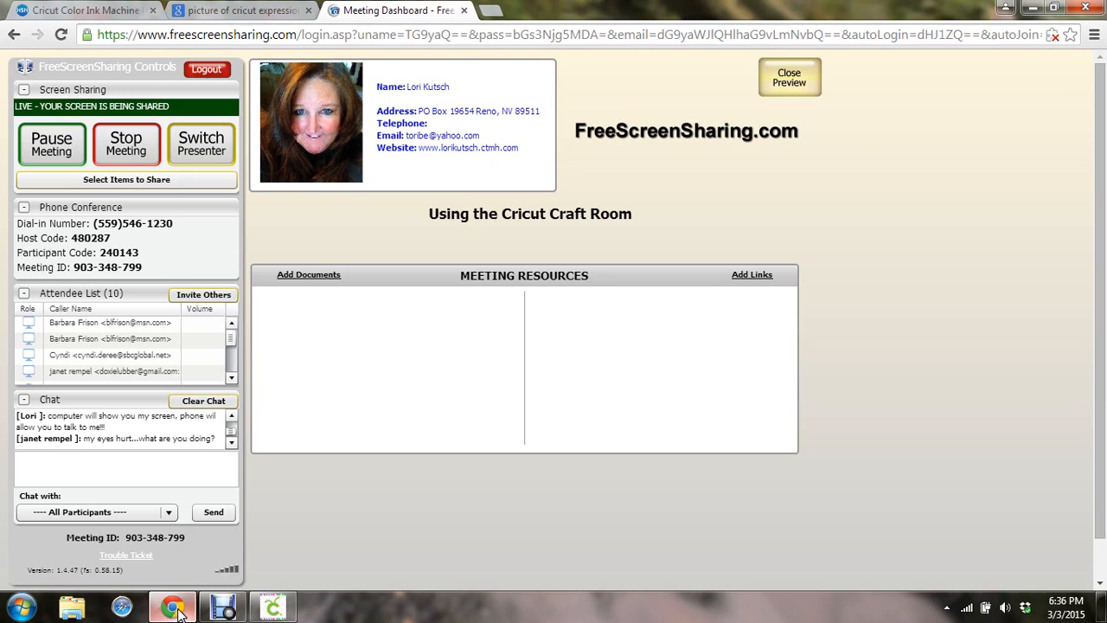
click(74, 11)
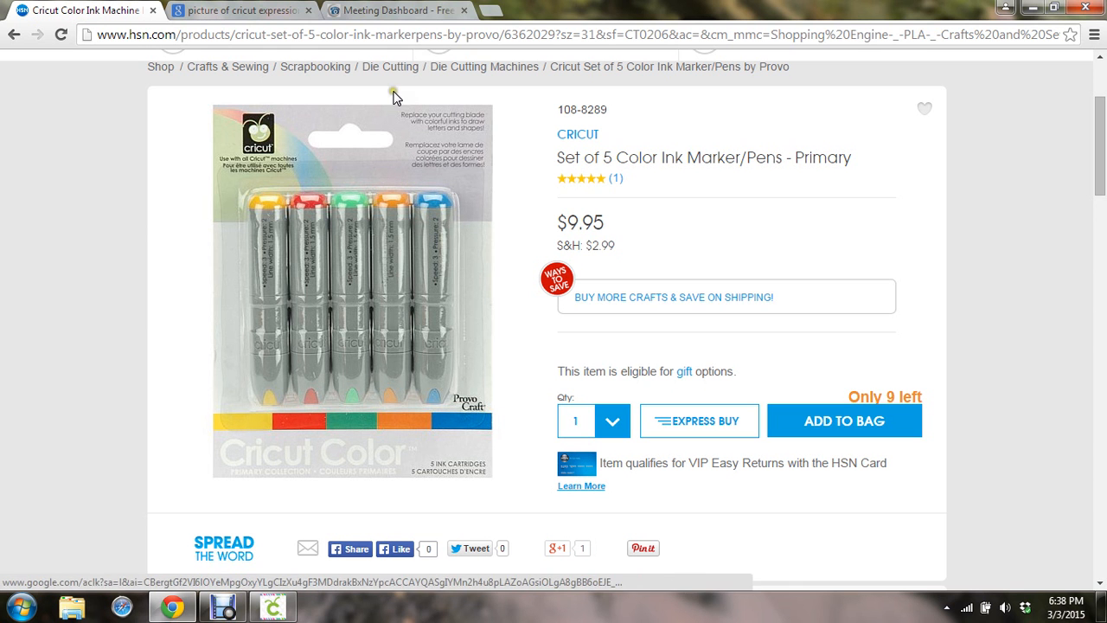
click(367, 10)
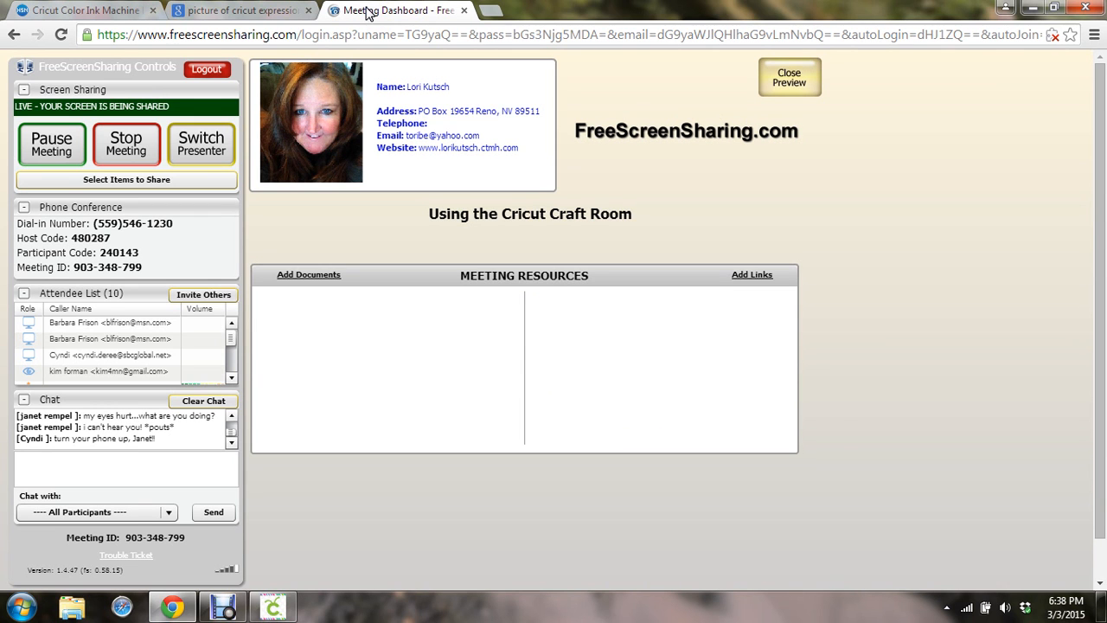
Minimize Chrome and restore Cricut Craft Room from the taskbar
click(1031, 11)
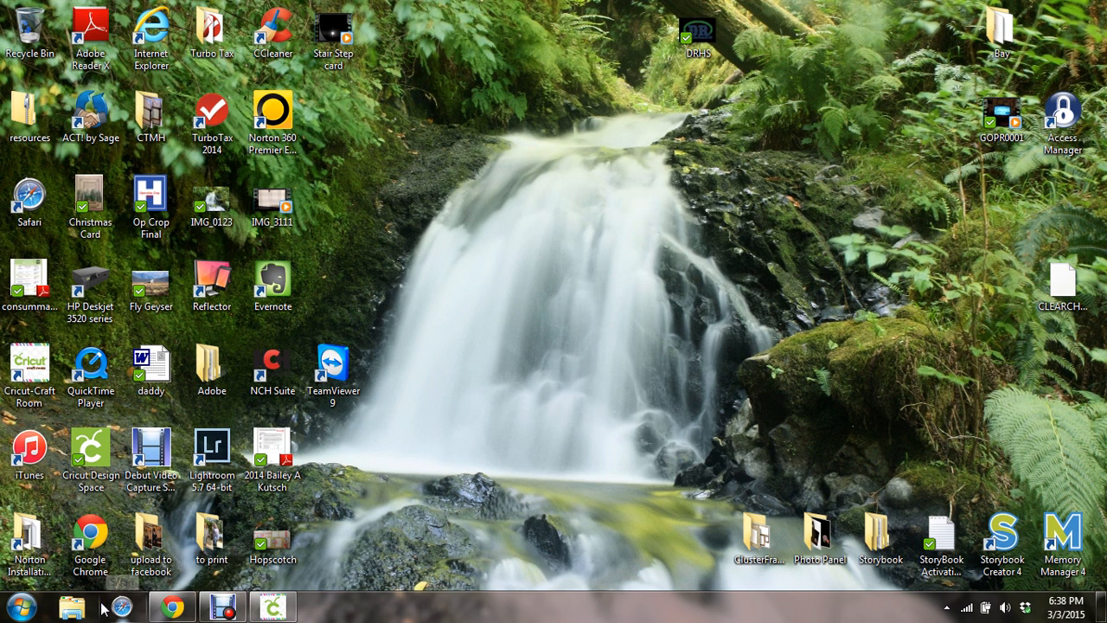
click(272, 610)
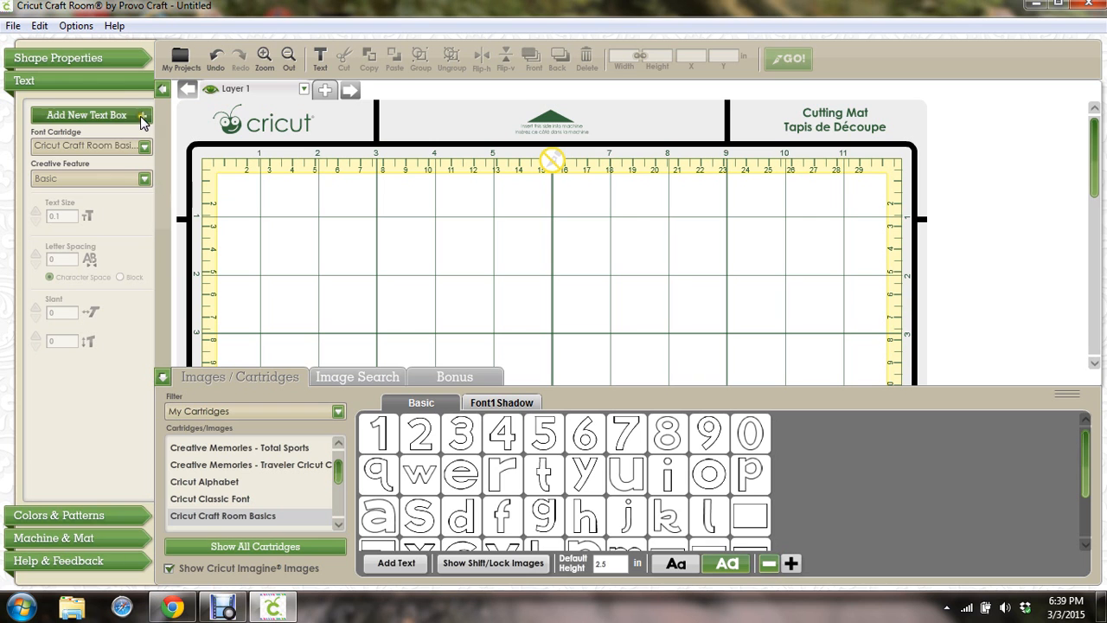
Expand the Shape Properties header in the left panel
click(101, 59)
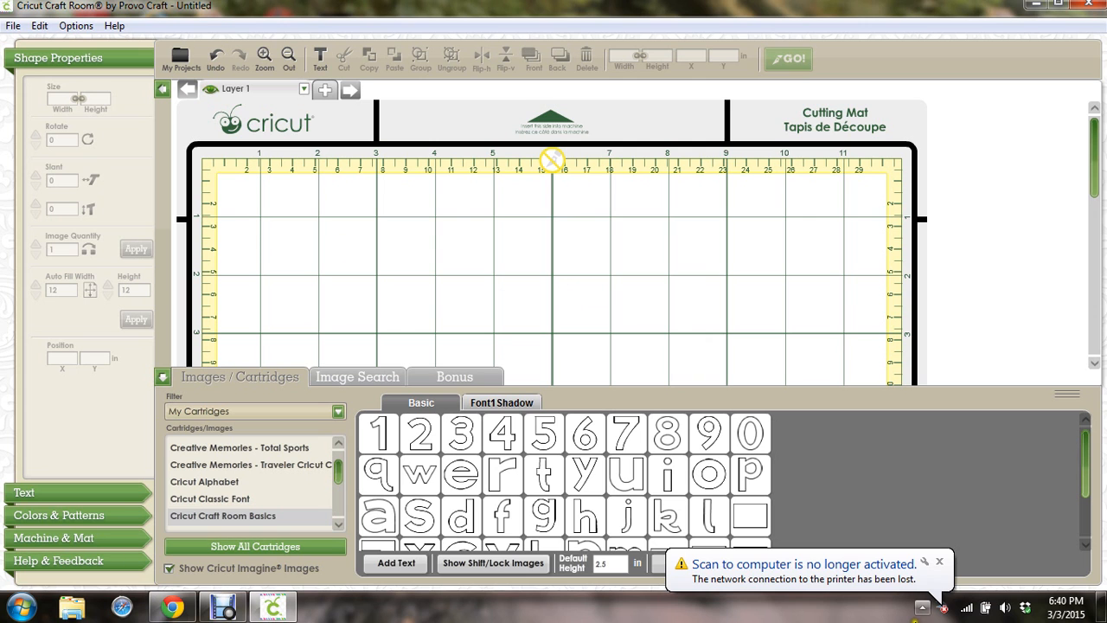
Dismiss the scanner notification and select the Alphalicious cartridge at the top of the cartridge list
click(939, 564)
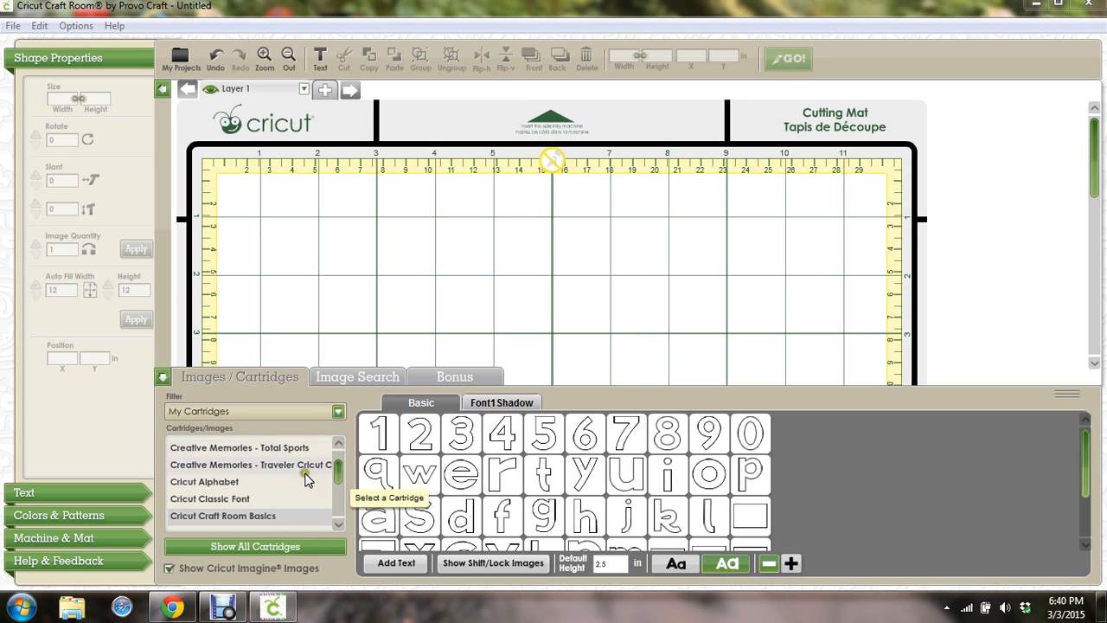
click(338, 524)
click(338, 525)
click(339, 525)
click(338, 525)
click(338, 525)
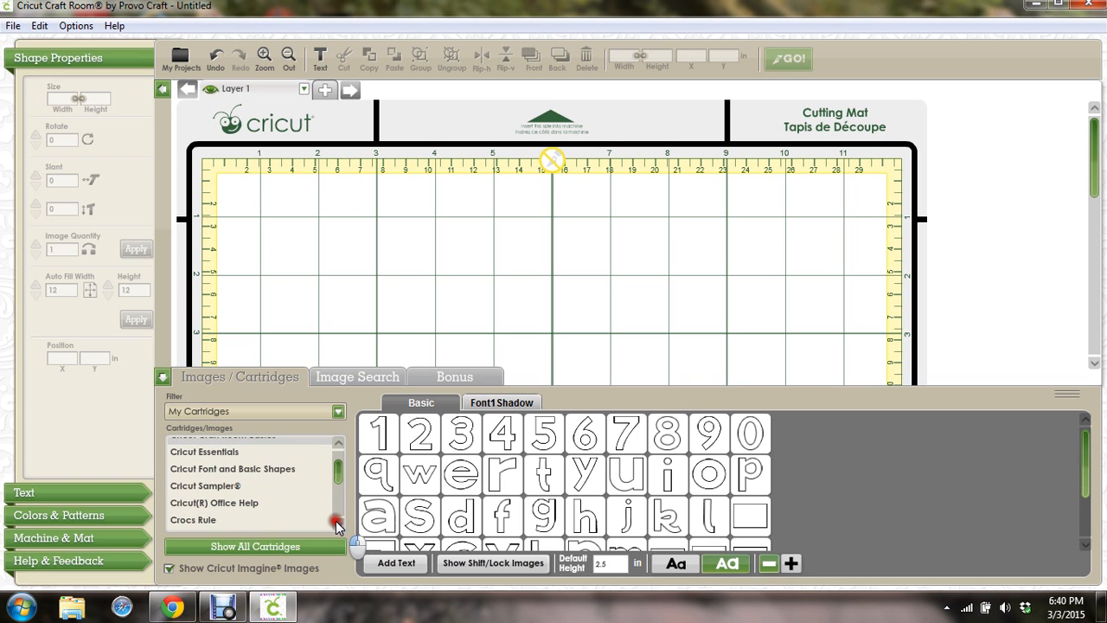
click(337, 443)
click(338, 443)
click(337, 444)
click(337, 446)
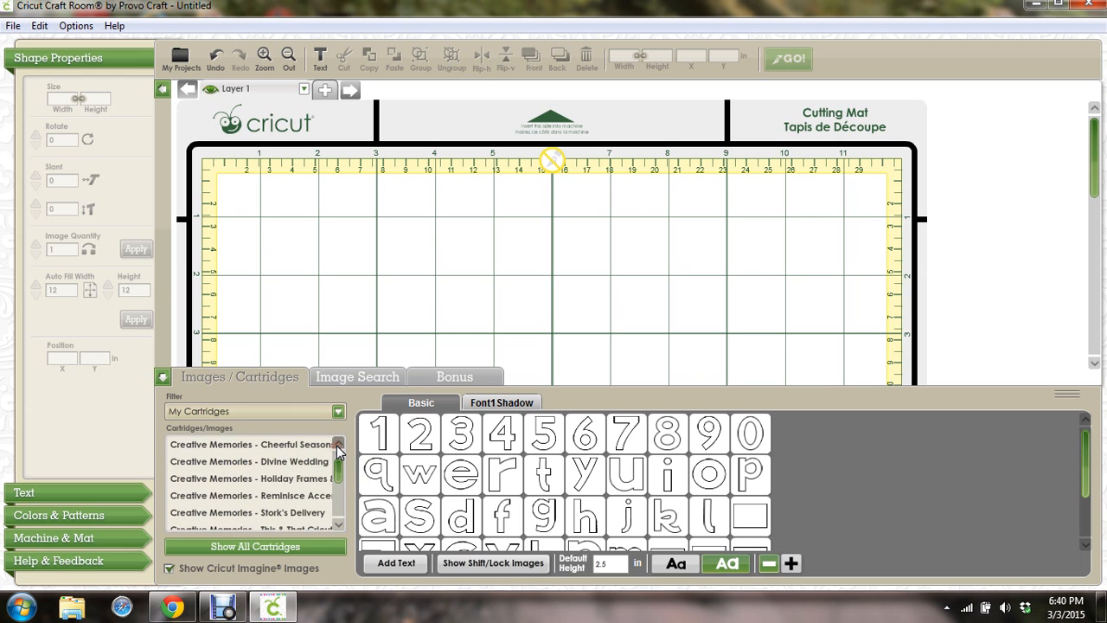
click(337, 446)
click(337, 446)
click(337, 446)
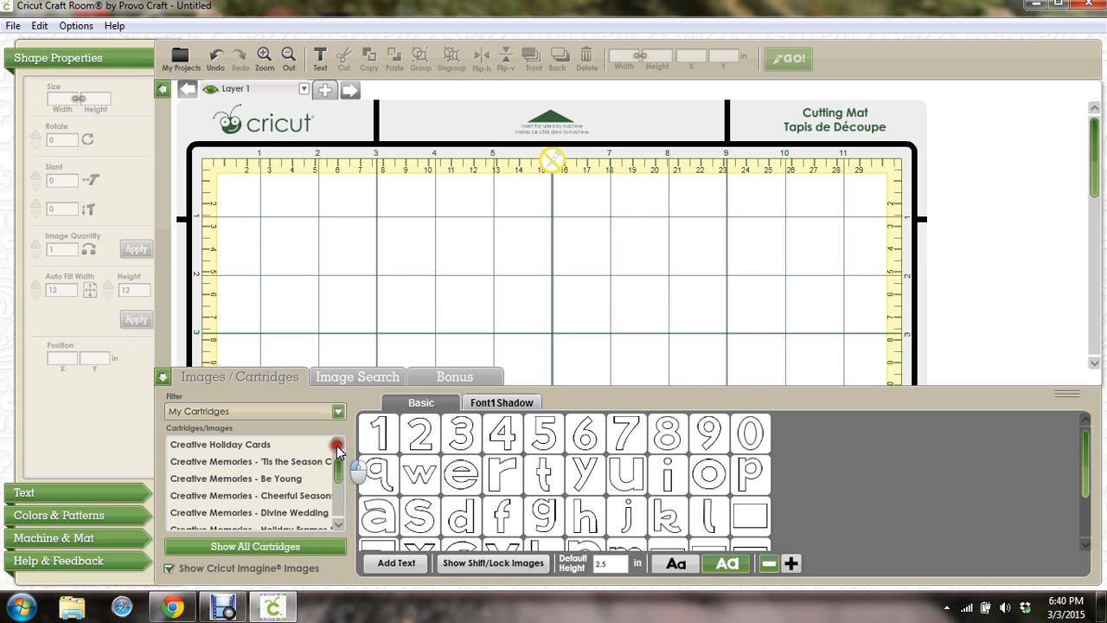
click(338, 446)
click(337, 446)
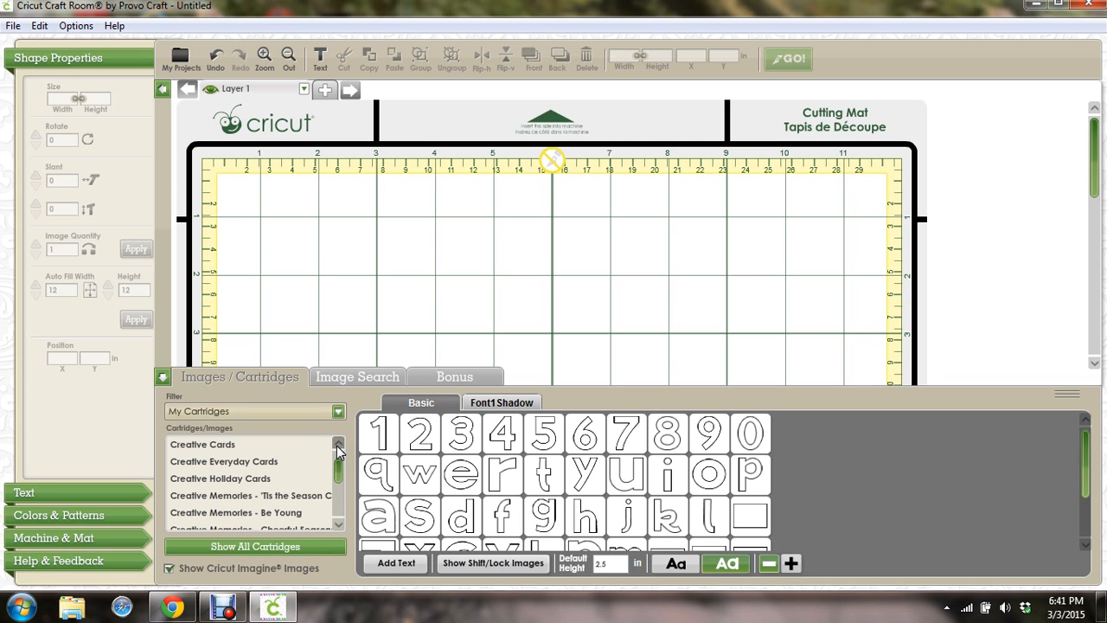
click(336, 445)
drag(342, 468, 341, 457)
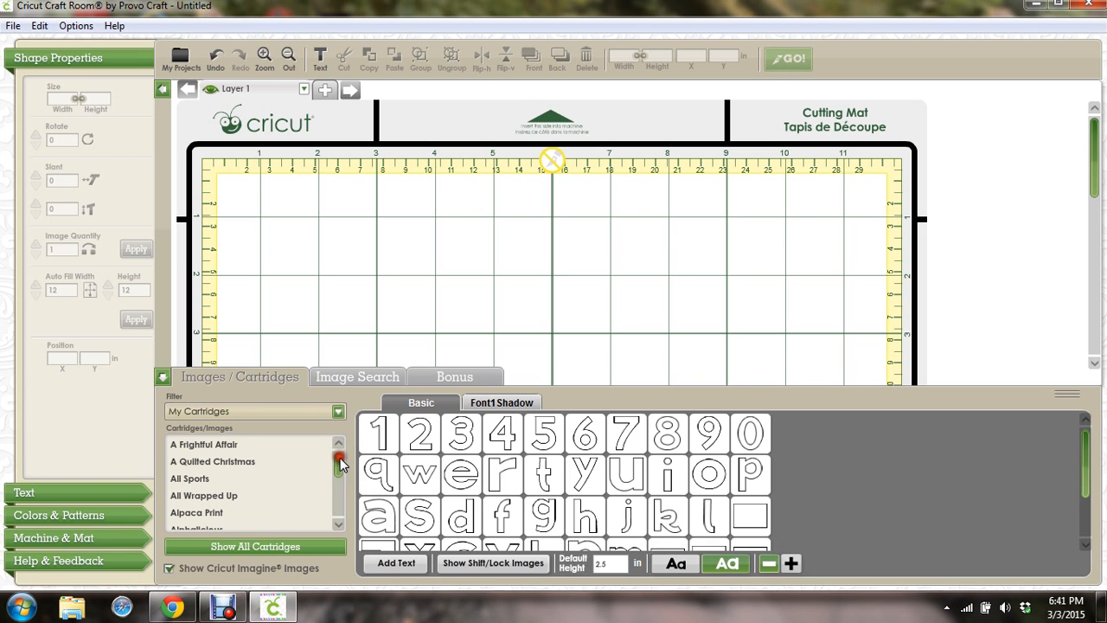
click(333, 525)
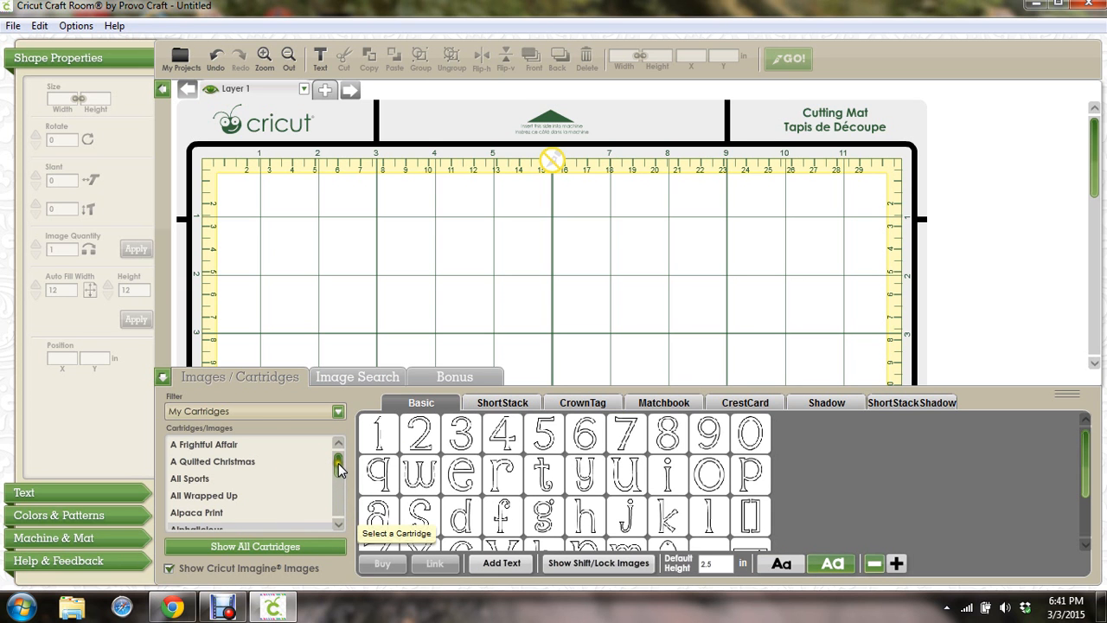
drag(340, 462, 340, 468)
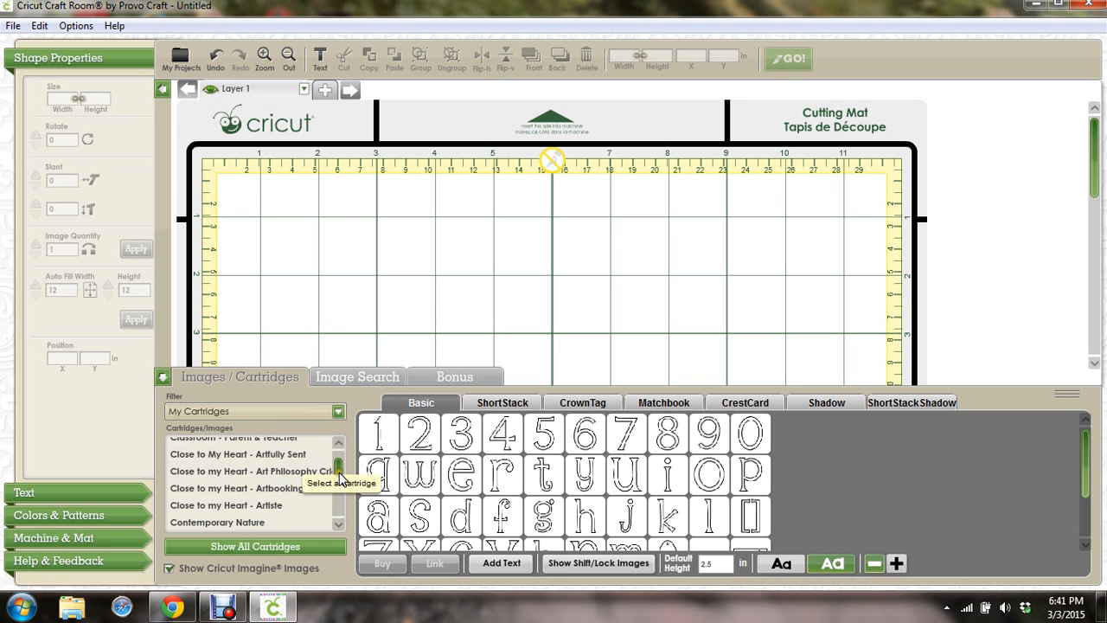
drag(338, 475, 337, 470)
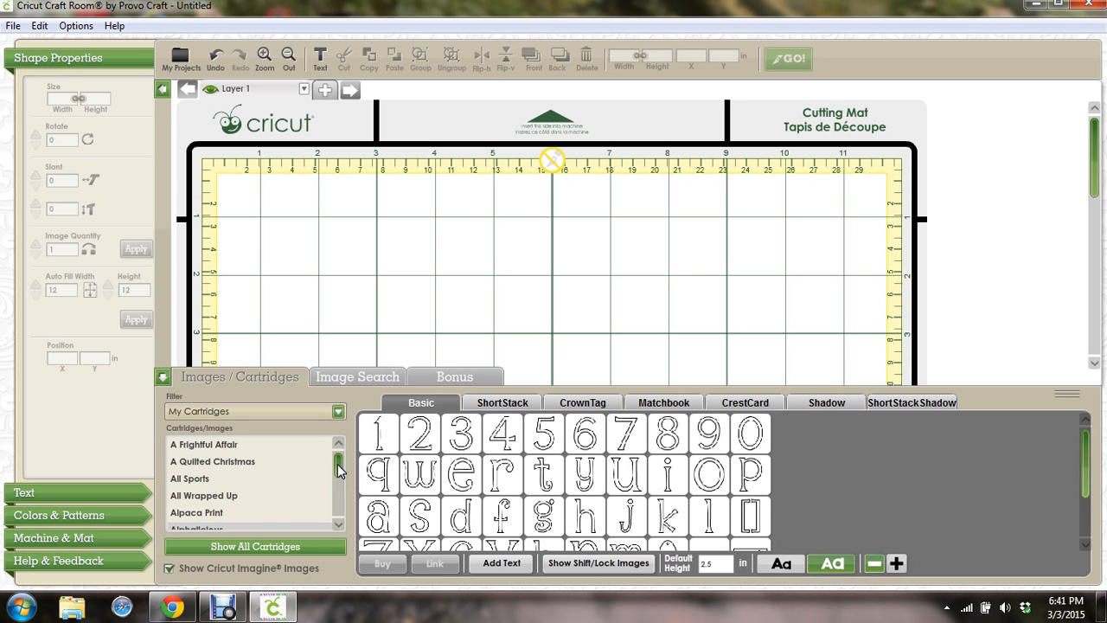
click(340, 442)
click(338, 524)
click(338, 526)
click(339, 526)
click(339, 526)
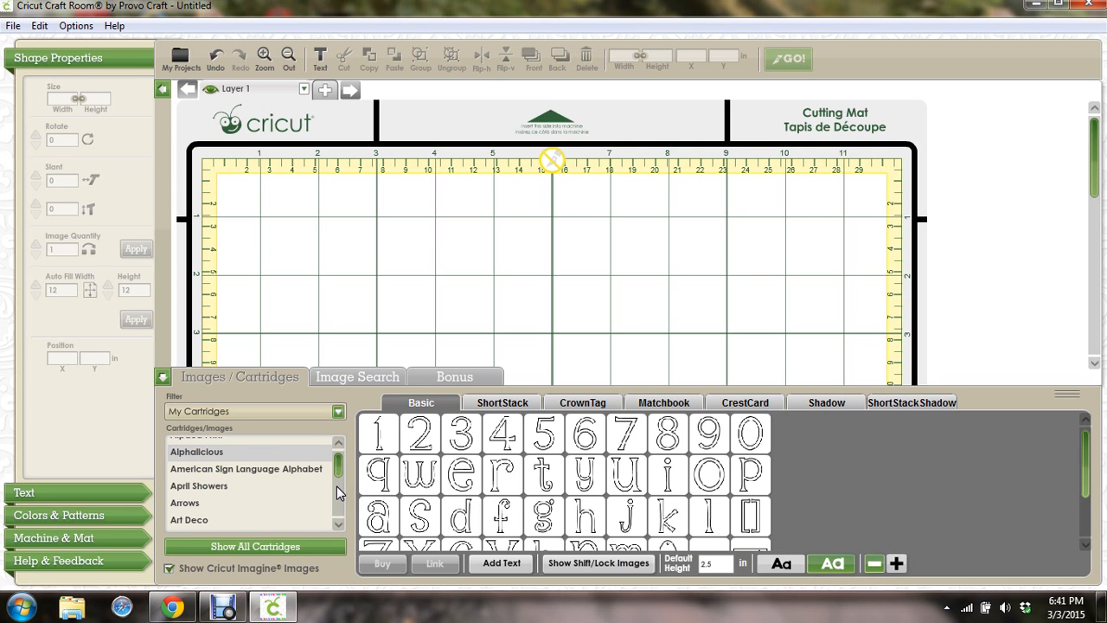
click(337, 444)
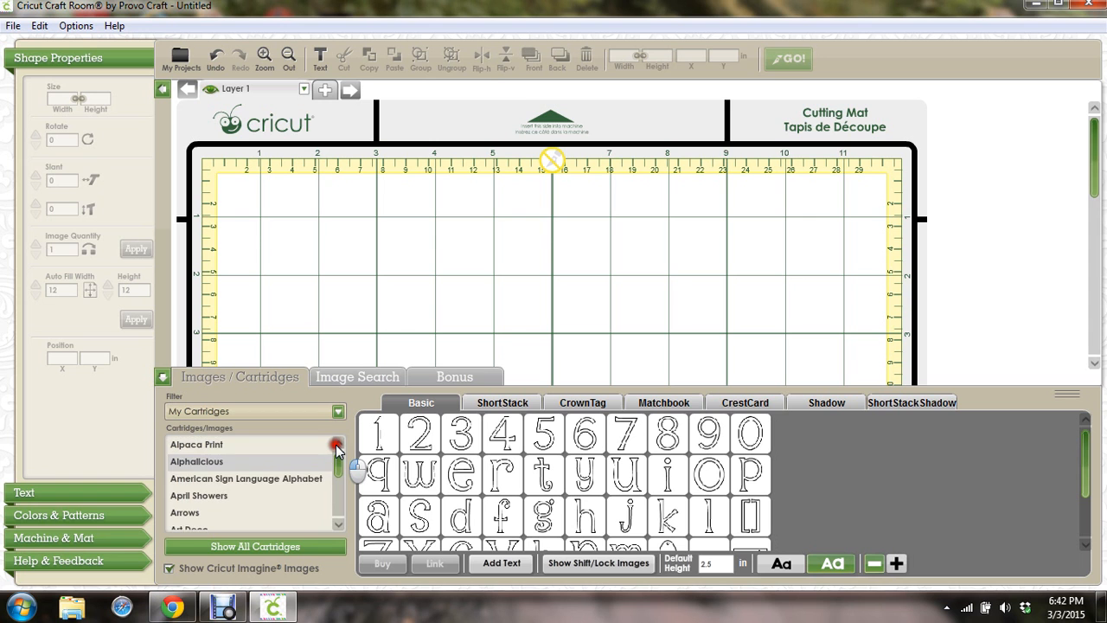
click(337, 444)
click(336, 444)
click(337, 444)
click(337, 444)
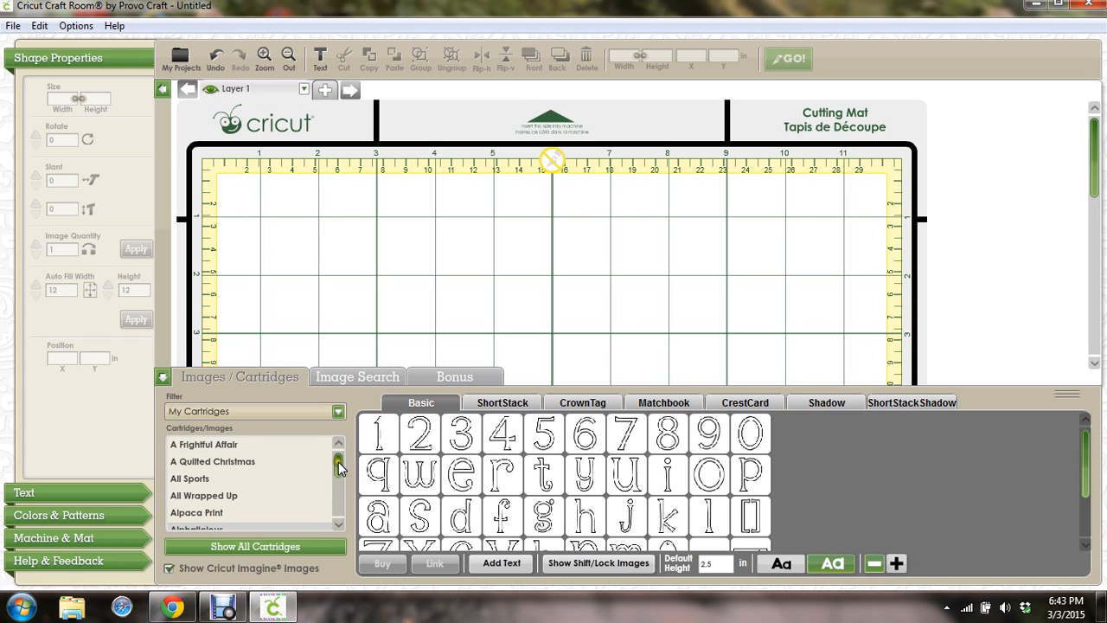
Pick Creative Memories - Cheerful Seasons from the Cartridges/Images list
drag(342, 468, 337, 465)
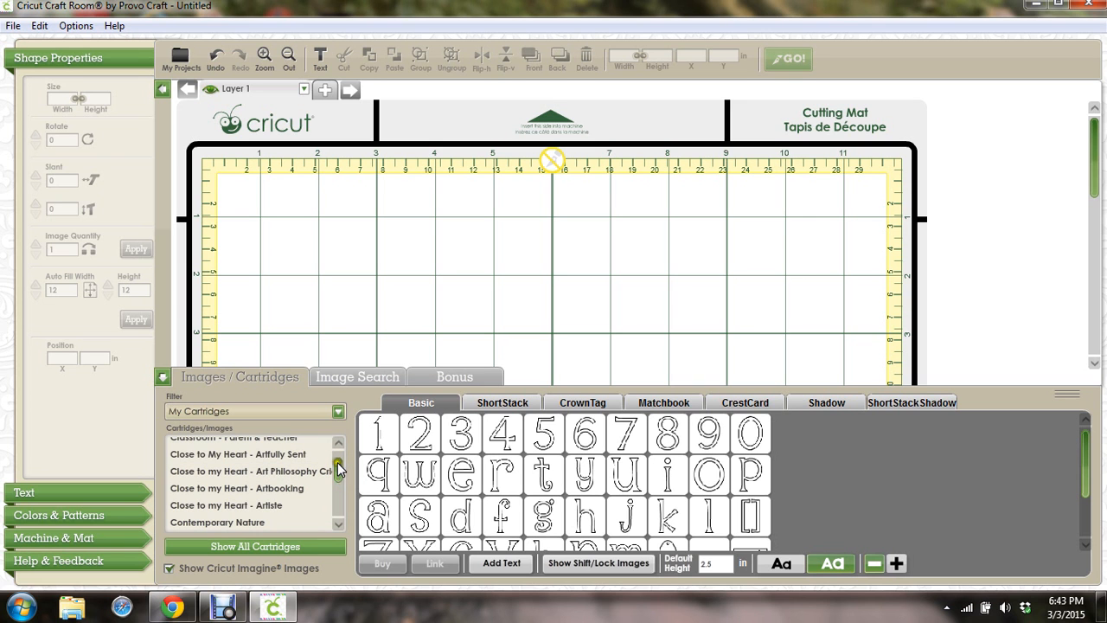
scroll(338, 523, down, 5)
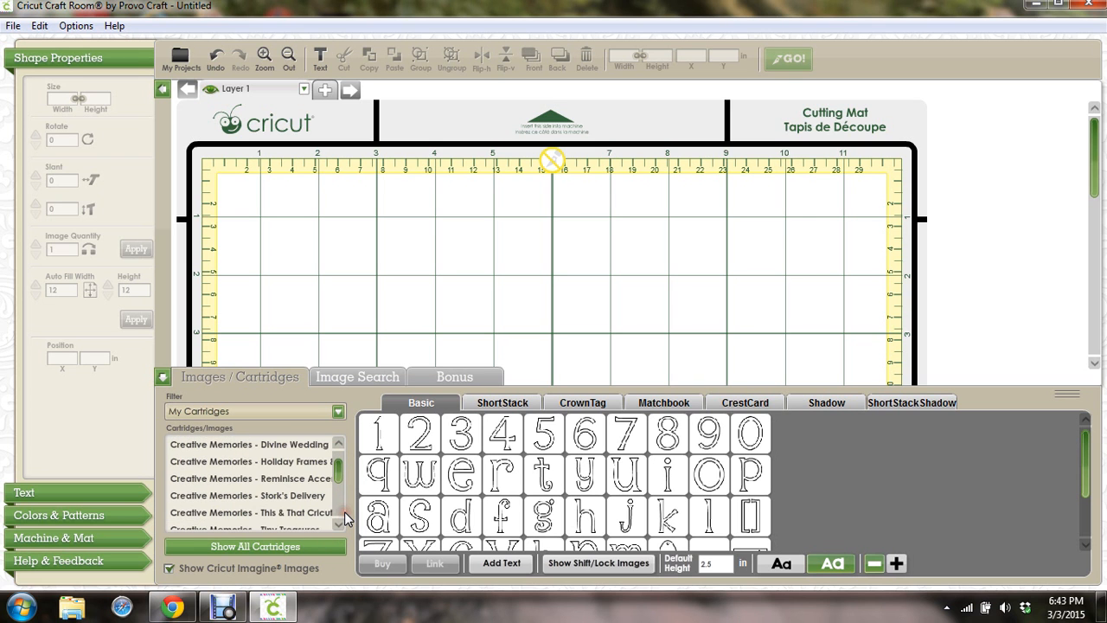
click(338, 443)
click(337, 443)
click(313, 461)
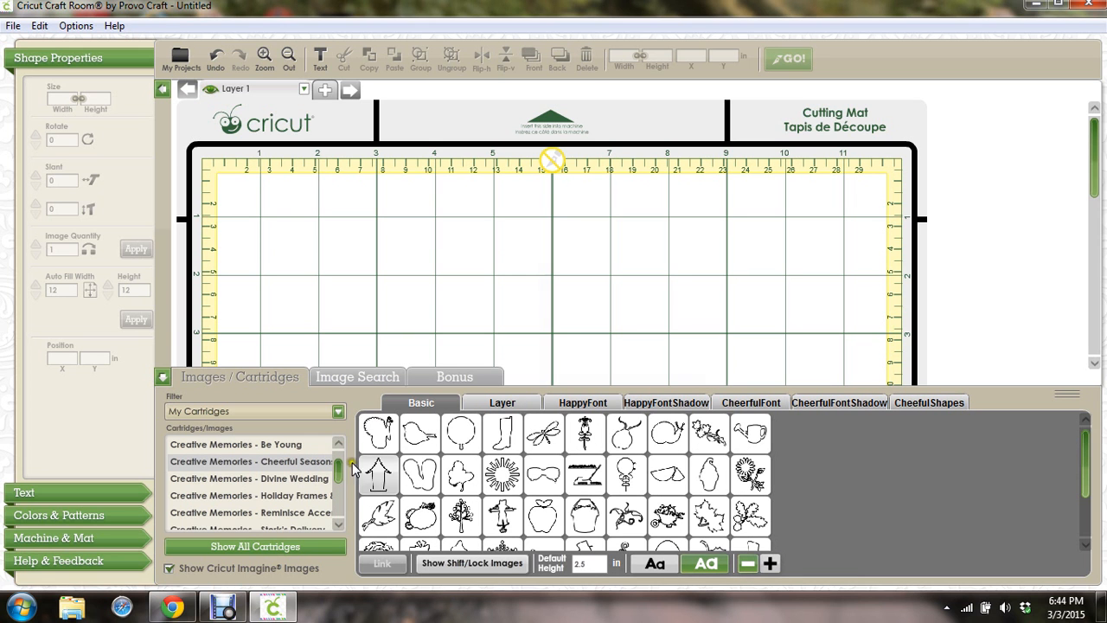
mouse_move(645, 511)
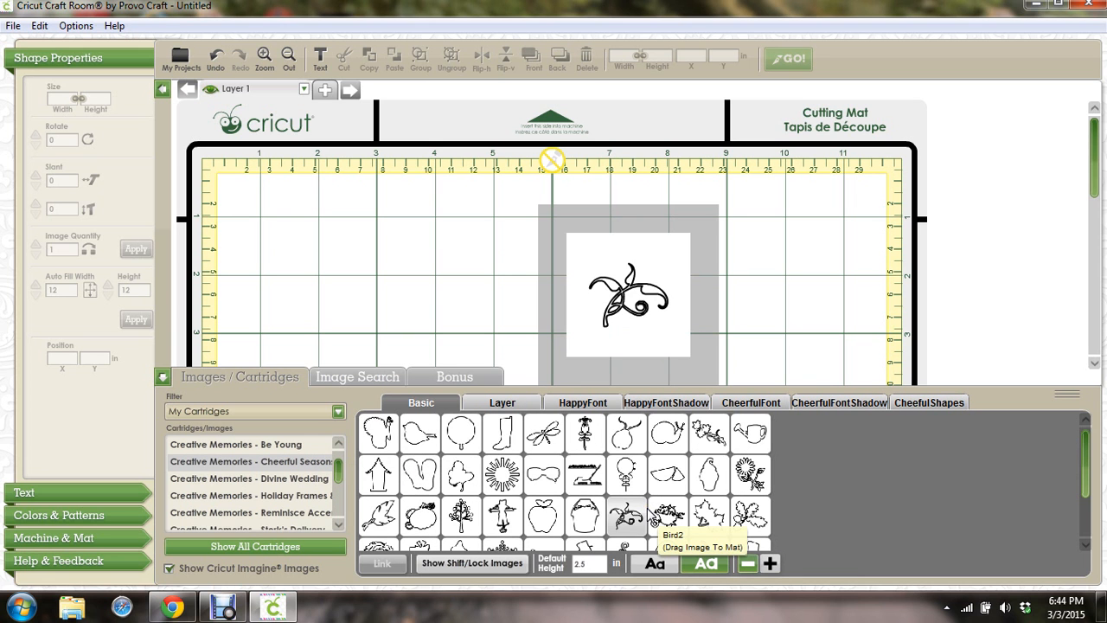
mouse_move(516, 527)
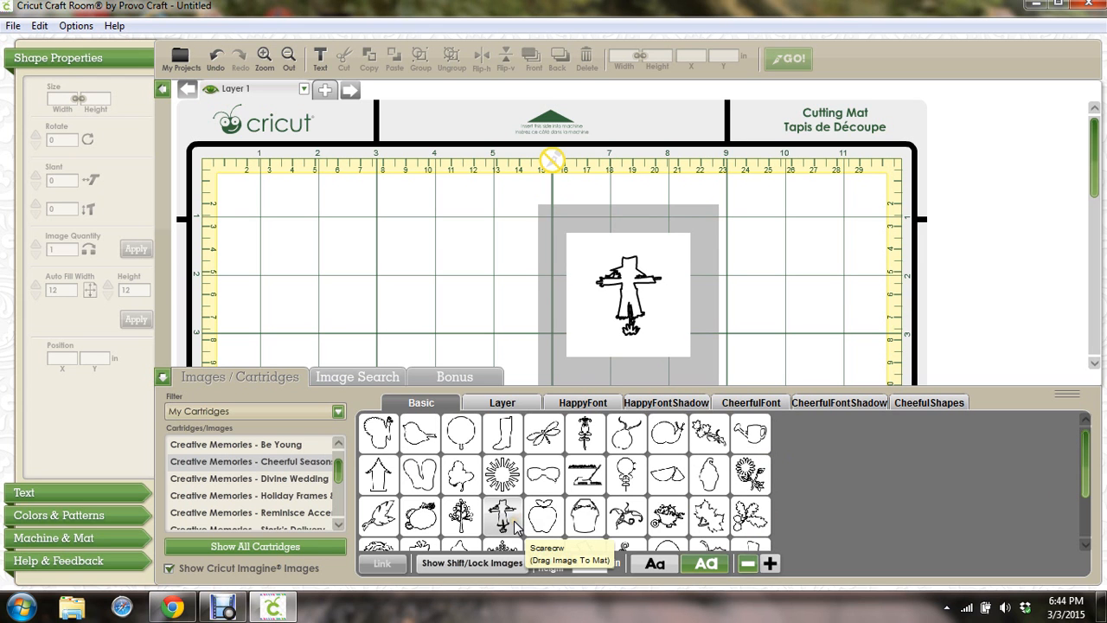
mouse_move(419, 474)
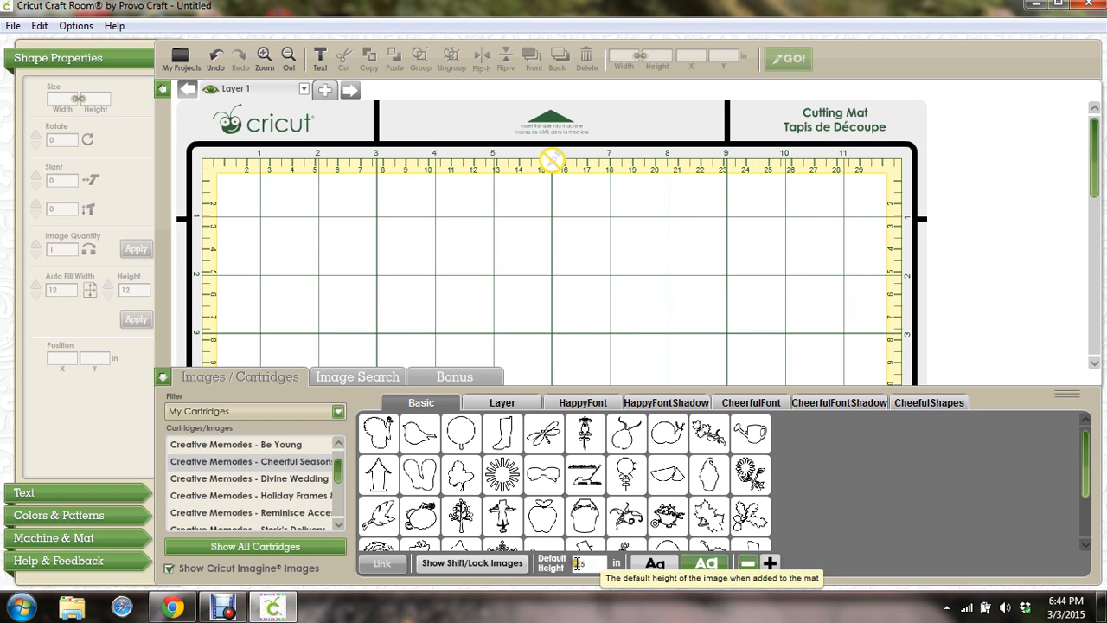
Toggle the Aa preview styles and place a 2.653 × 2.5 in Sandals image on the mat
click(709, 568)
click(663, 562)
click(414, 477)
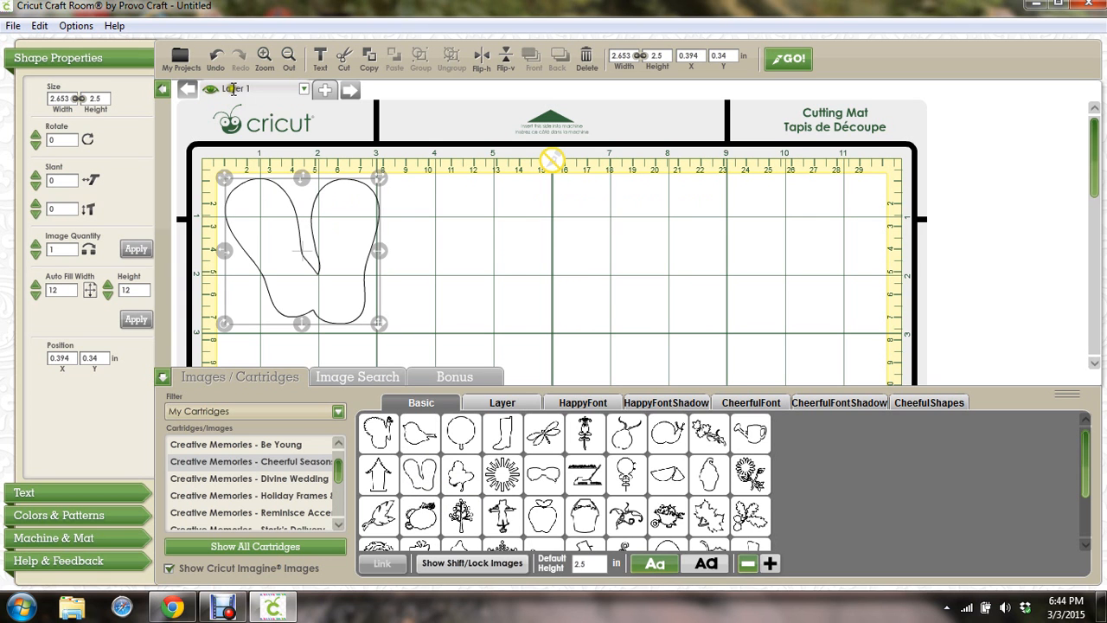
Add Layer 2 and place the outlined shifted Sandals variant at 3.283, 0.34 in
click(327, 91)
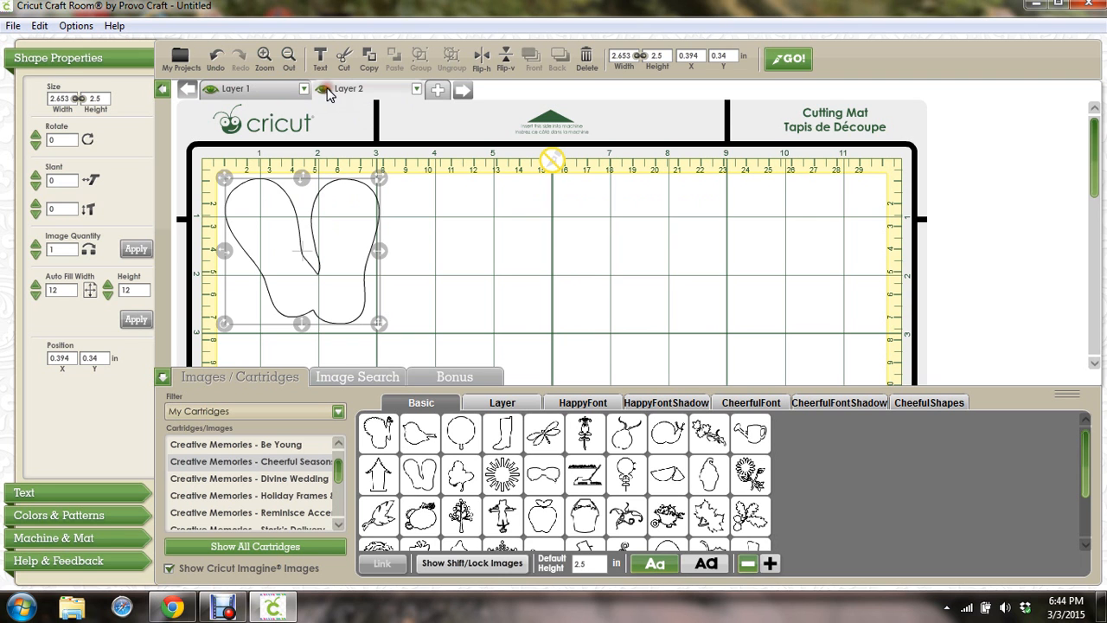
click(444, 563)
mouse_move(422, 471)
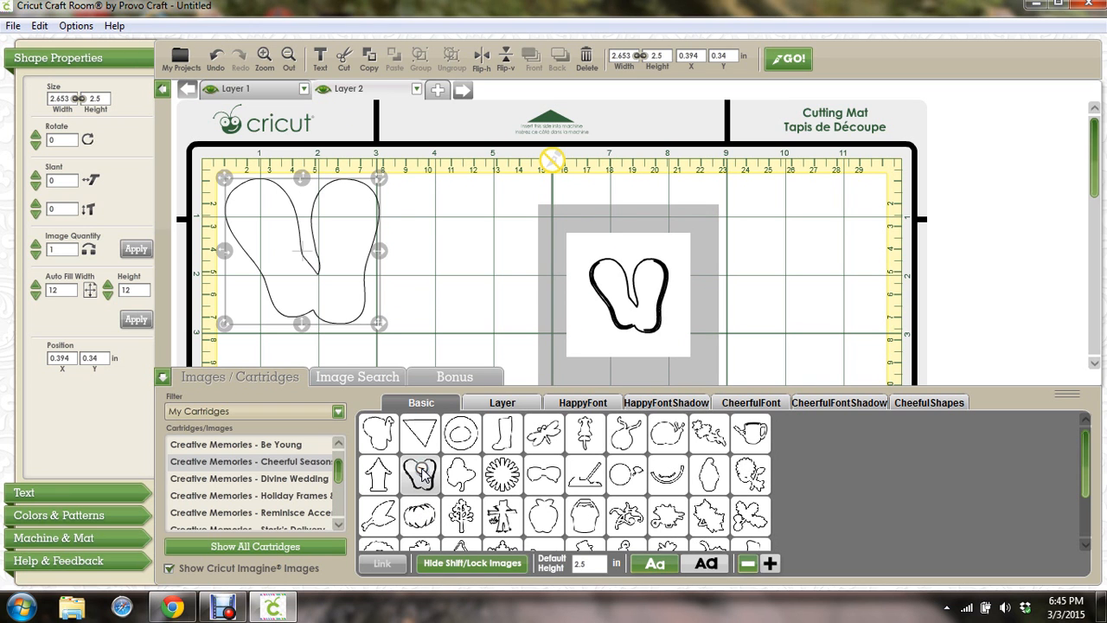
click(422, 472)
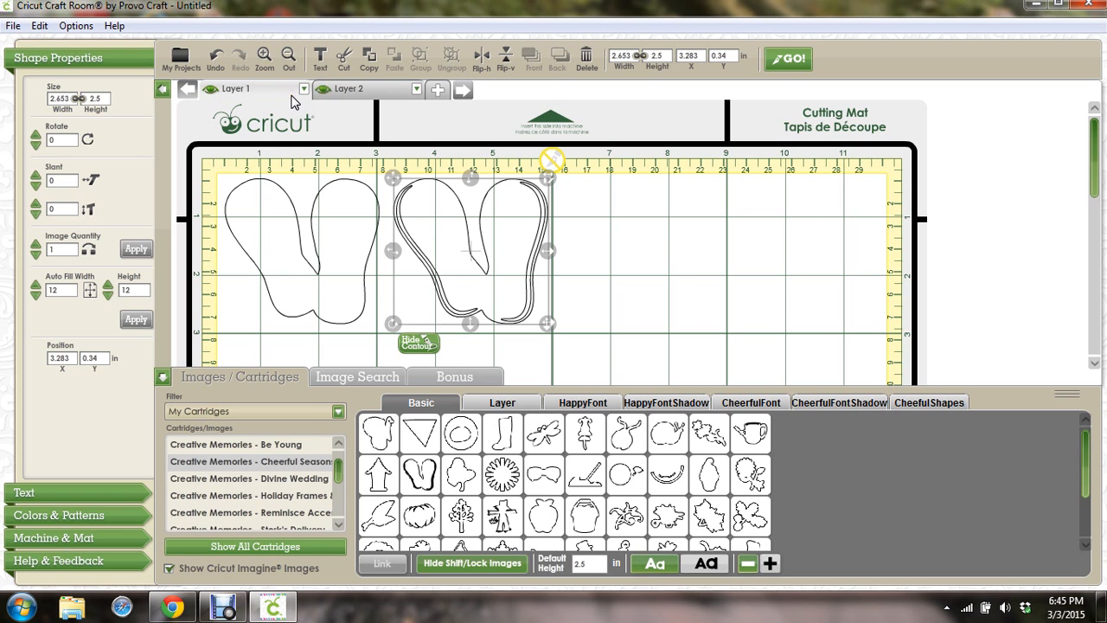
Close the Layer 2 options and make Layer 1 the active layer again
click(416, 89)
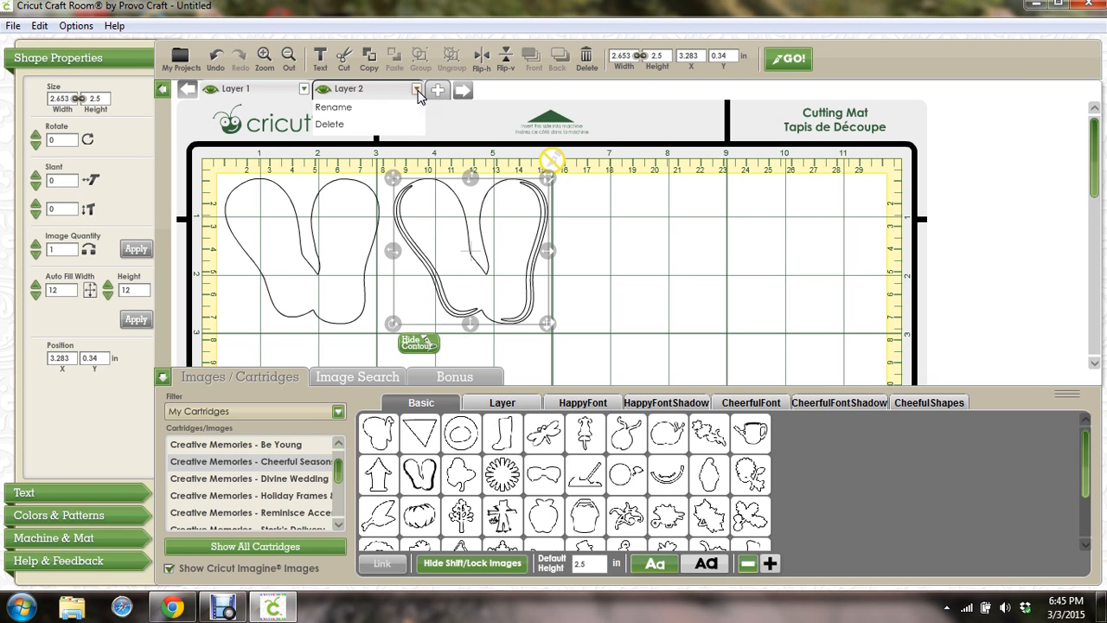
click(389, 88)
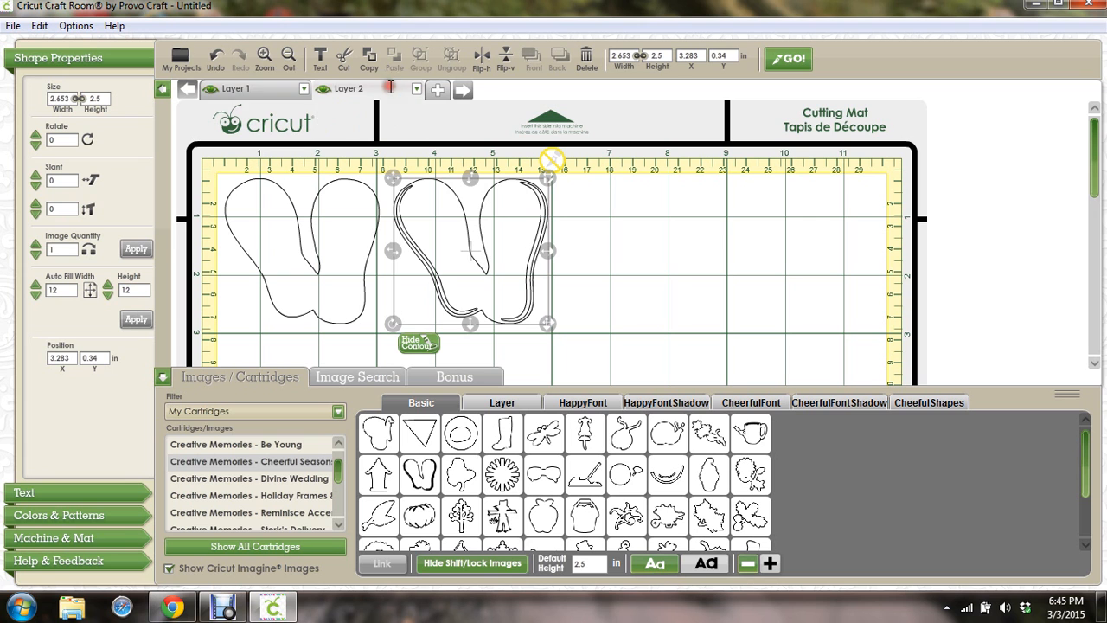
click(287, 90)
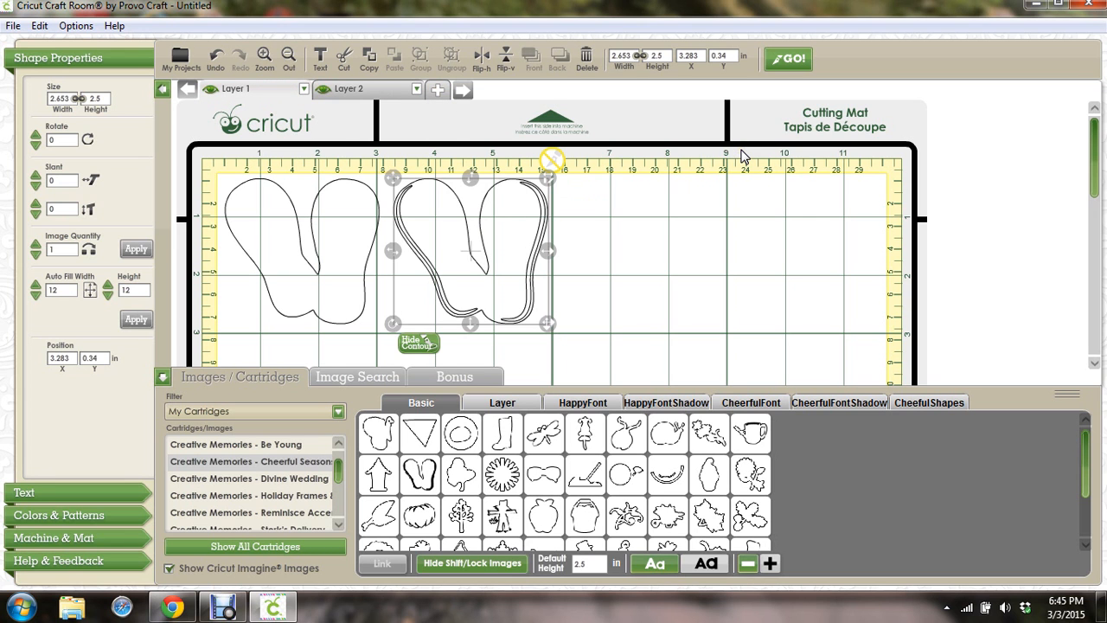
Discard the sandals project unsaved, then relaunch Cricut Craft Room and sign in to a blank mat
click(1087, 5)
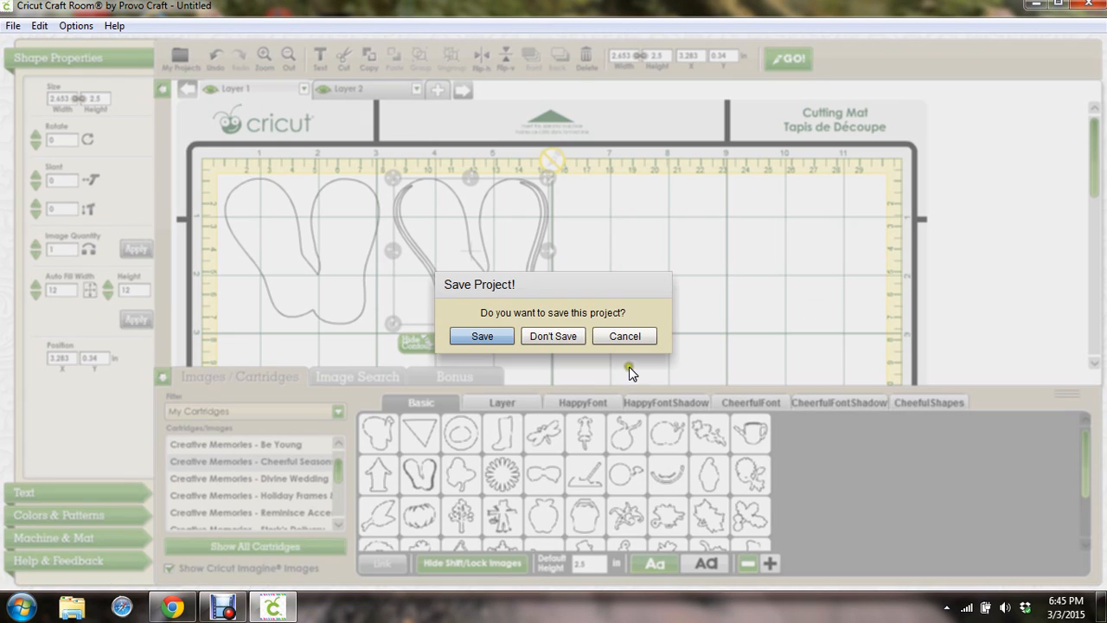
click(567, 336)
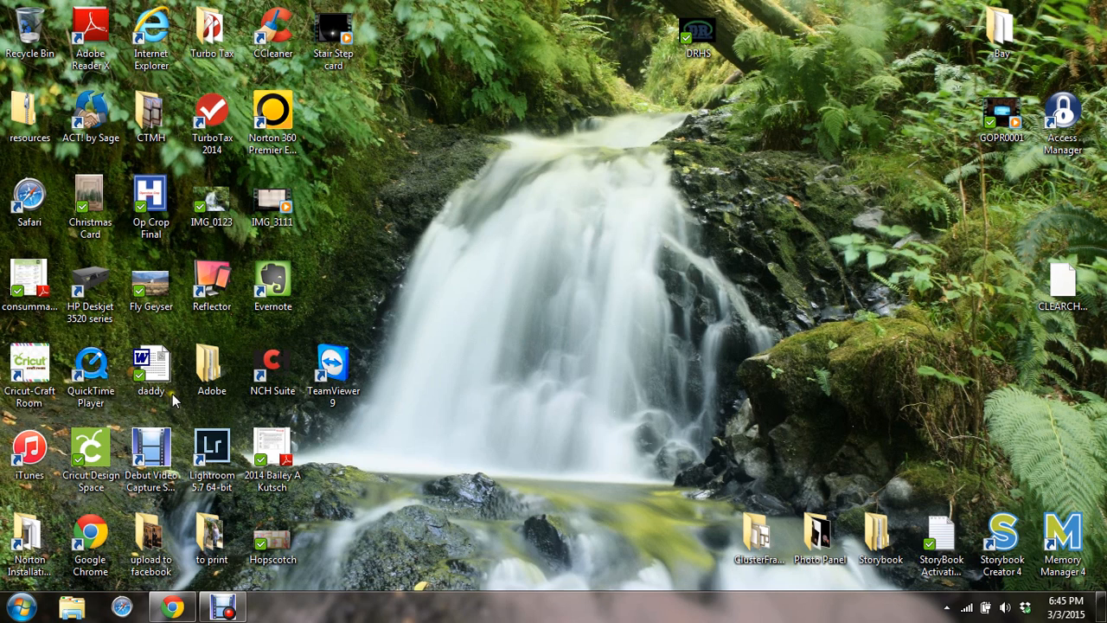
double_click(41, 367)
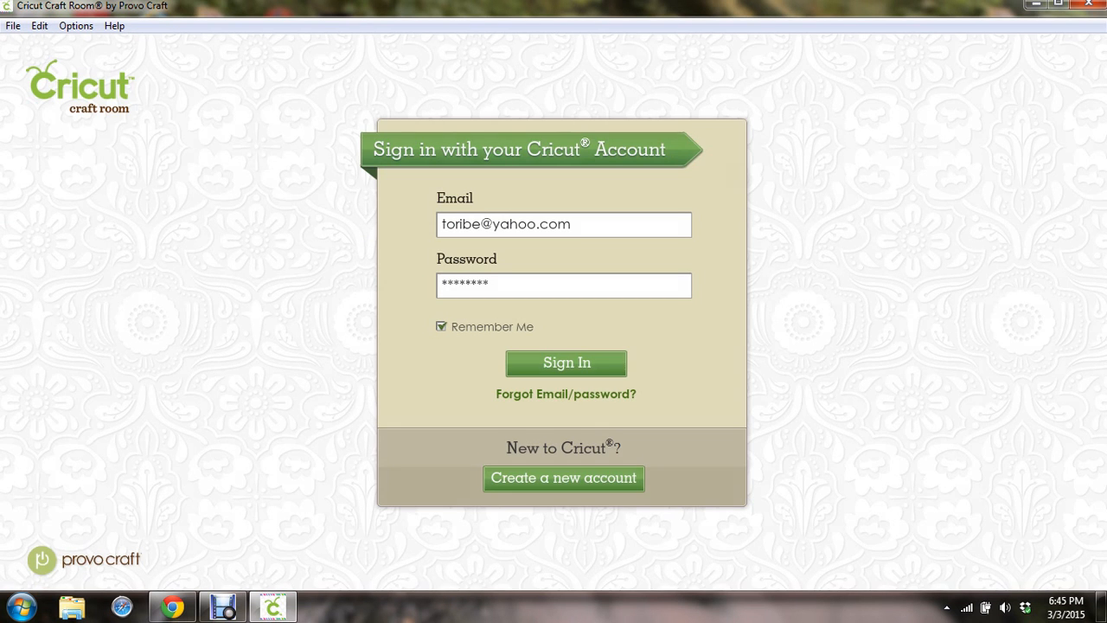
click(553, 363)
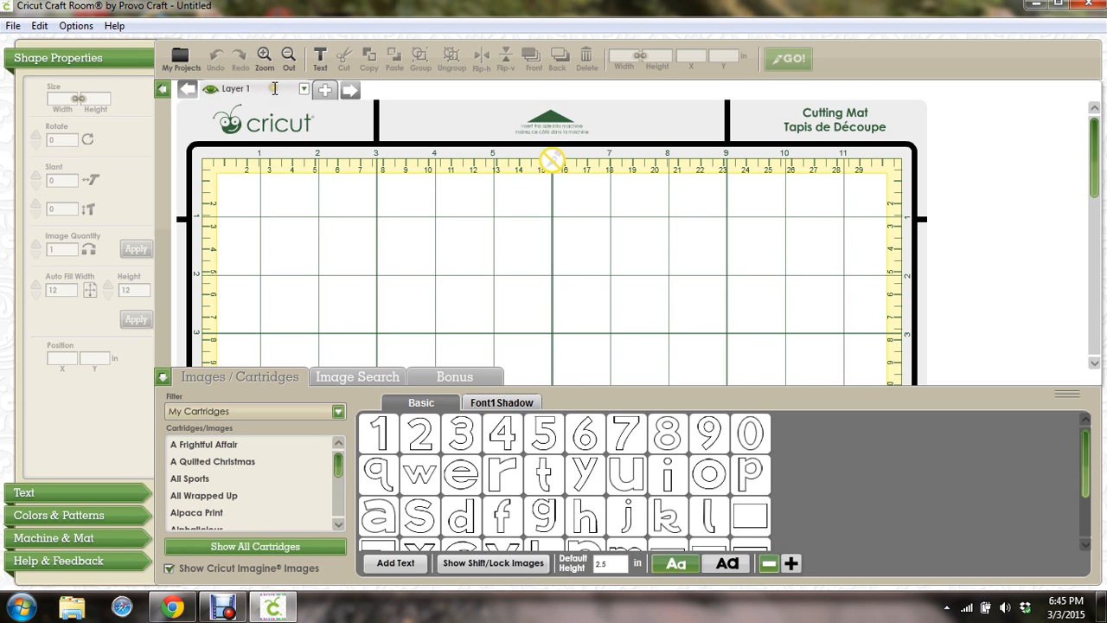
Open the Layer 1 options dropdown, then close it again
click(304, 89)
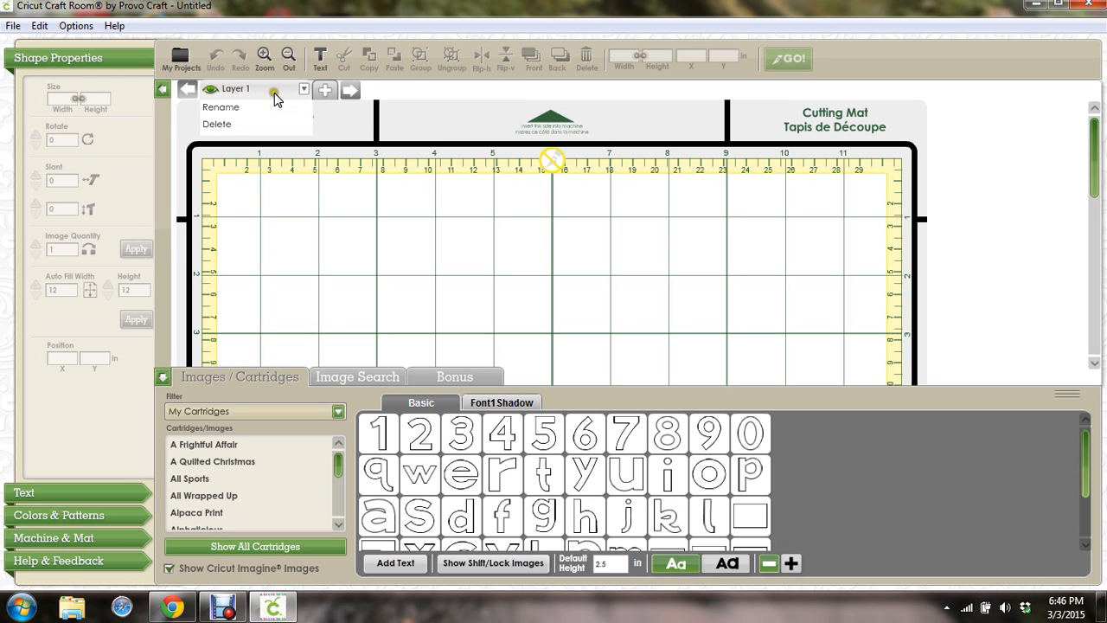
click(281, 92)
click(211, 90)
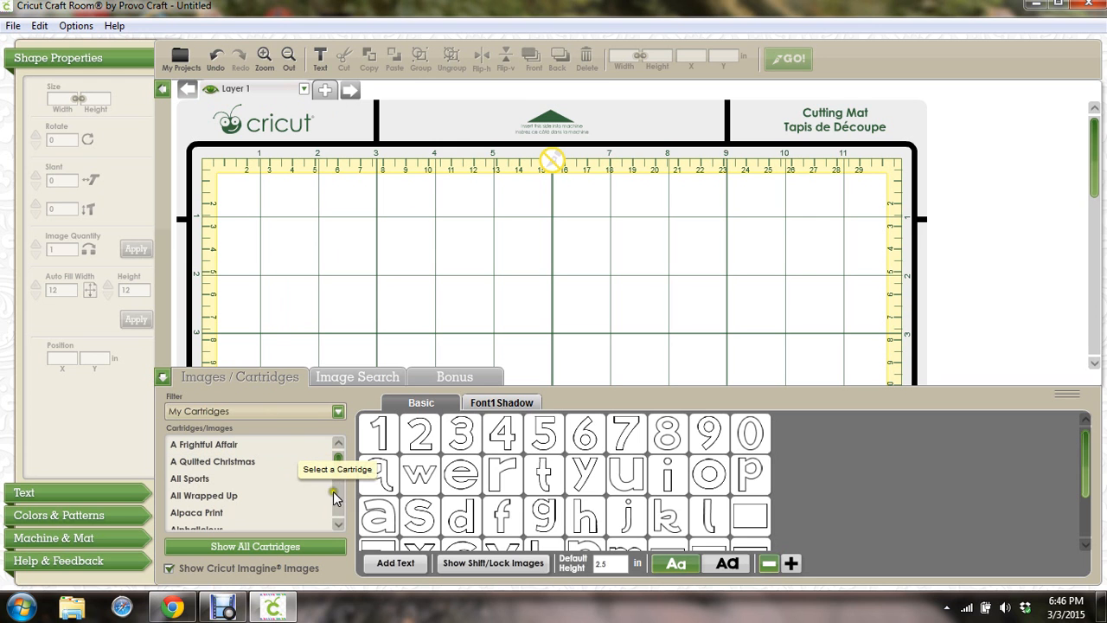
Scroll the cartridge list and load the Creative Memories - Cheerful Seasons images
mouse_move(340, 457)
mouse_down()
mouse_move(343, 479)
mouse_move(340, 447)
mouse_up()
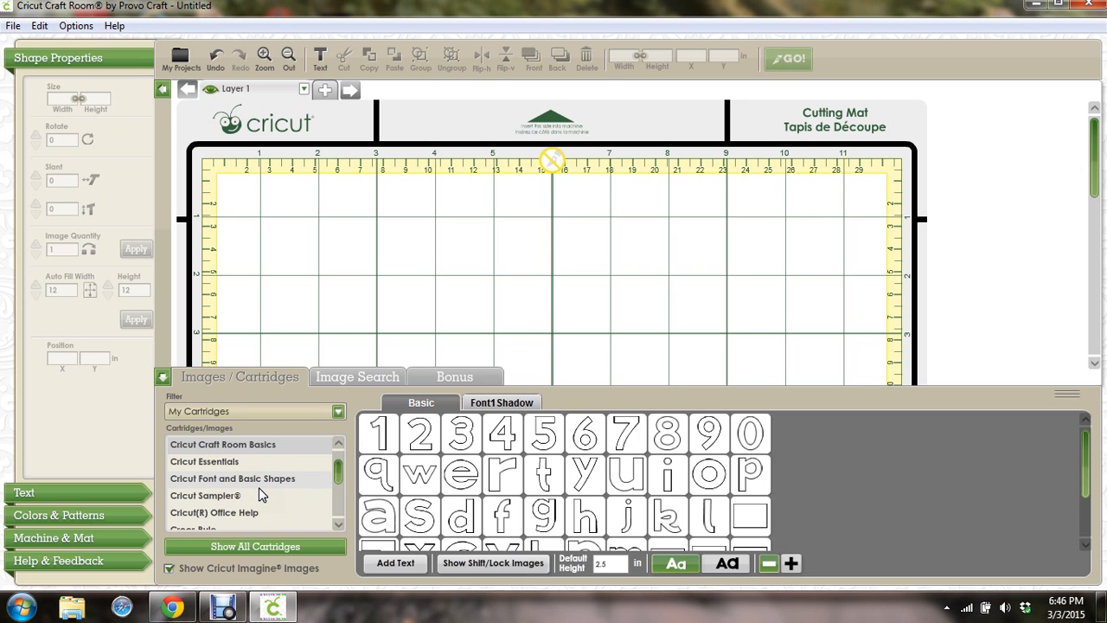
click(263, 464)
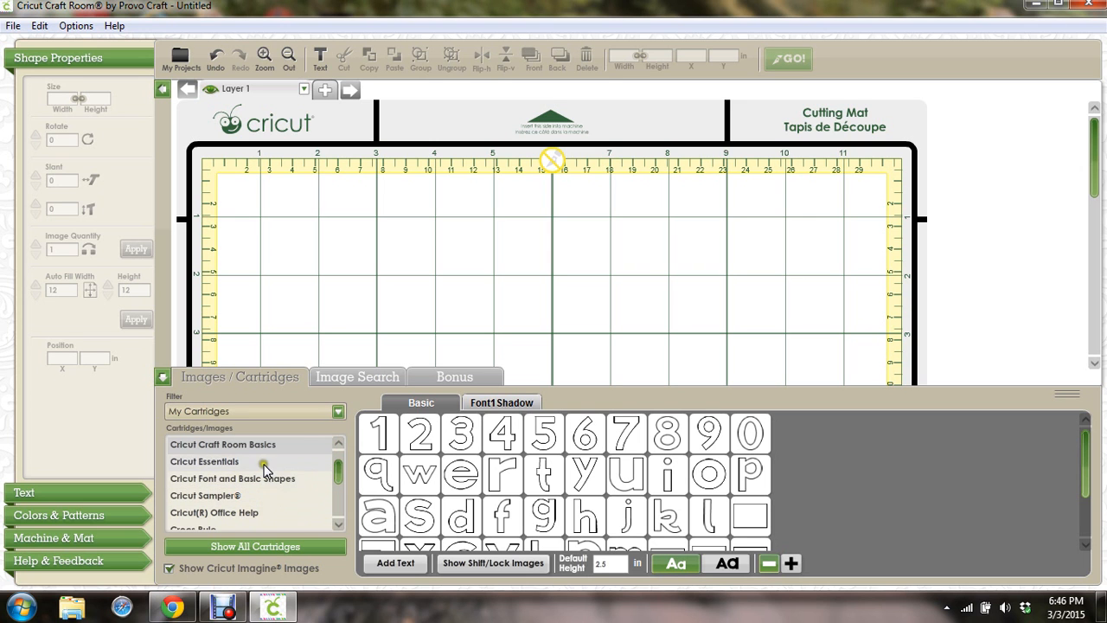
click(338, 444)
click(339, 445)
click(338, 444)
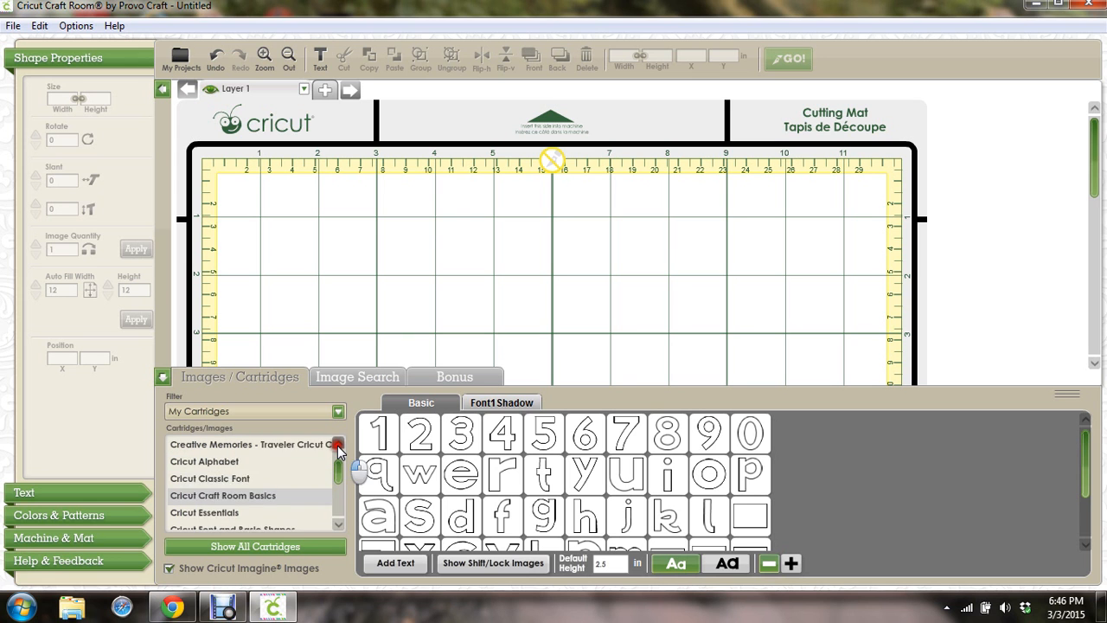
click(338, 444)
click(338, 444)
click(338, 445)
click(338, 445)
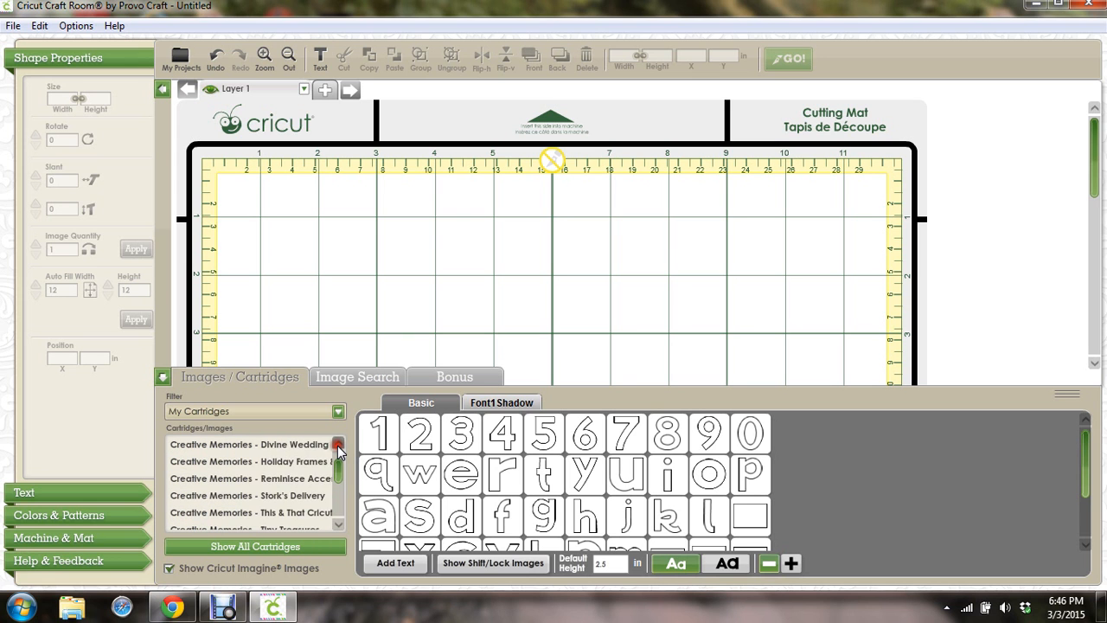
click(338, 444)
click(339, 444)
click(287, 465)
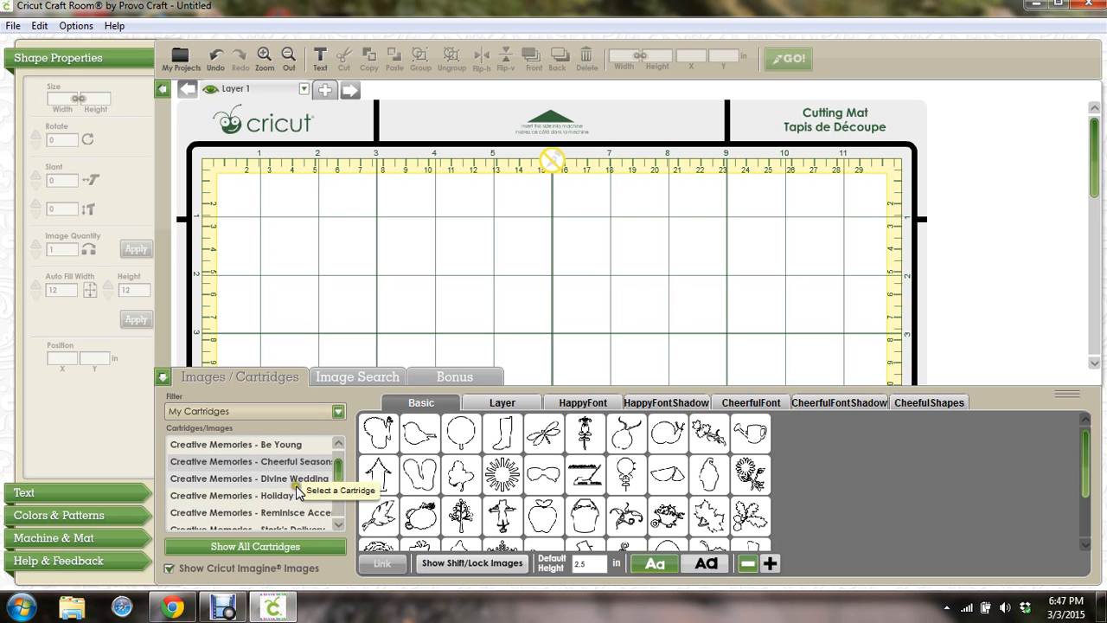
click(337, 412)
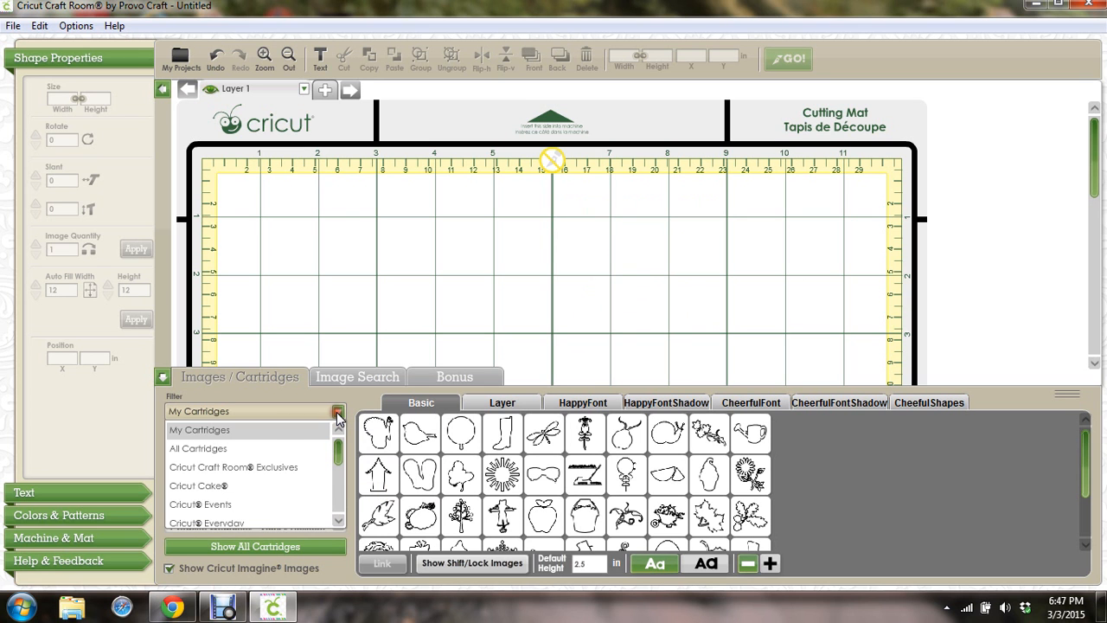
click(284, 447)
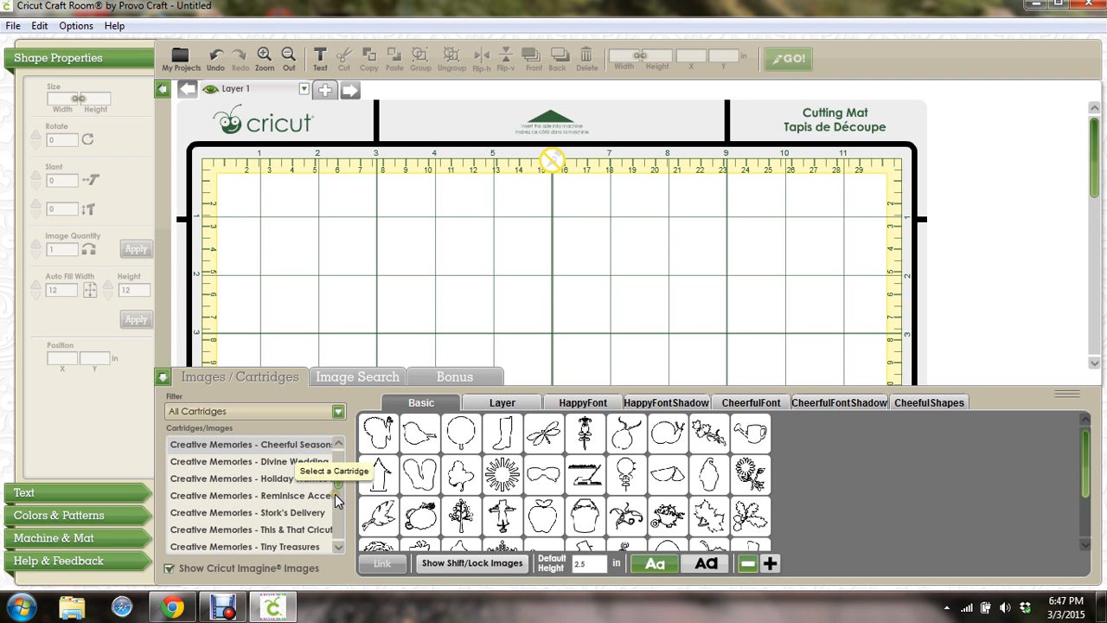
drag(339, 480, 342, 481)
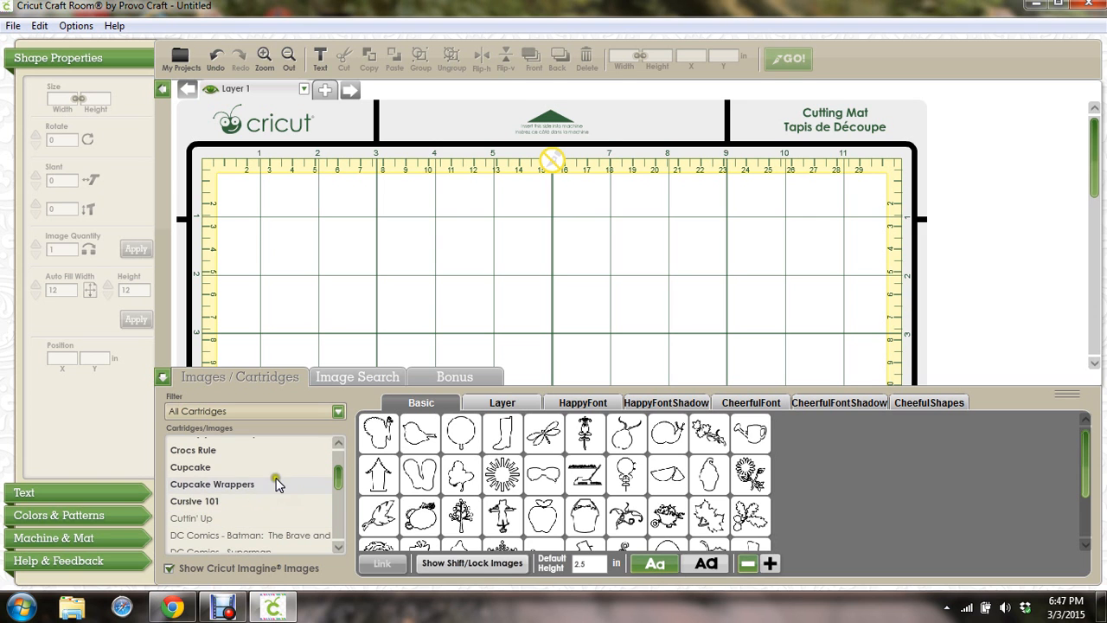
click(338, 412)
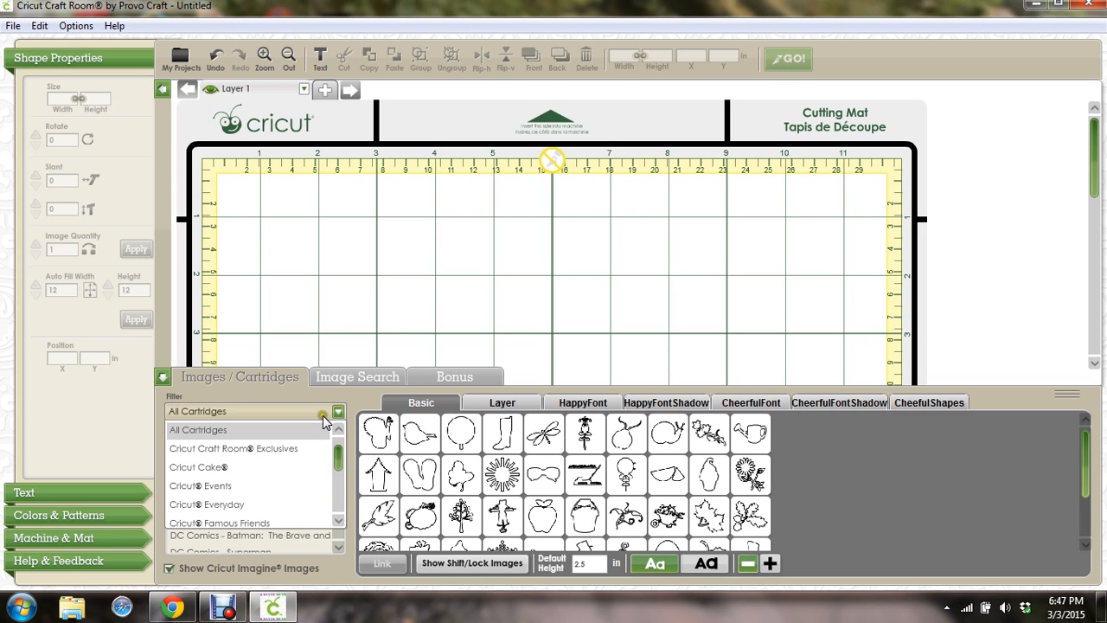
click(339, 429)
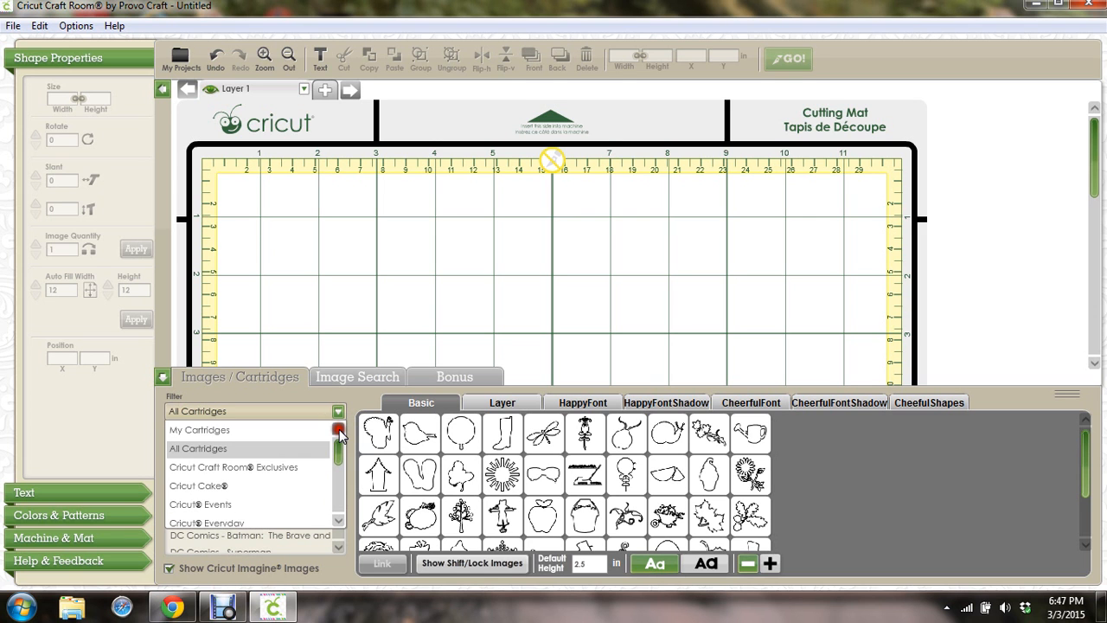
click(264, 430)
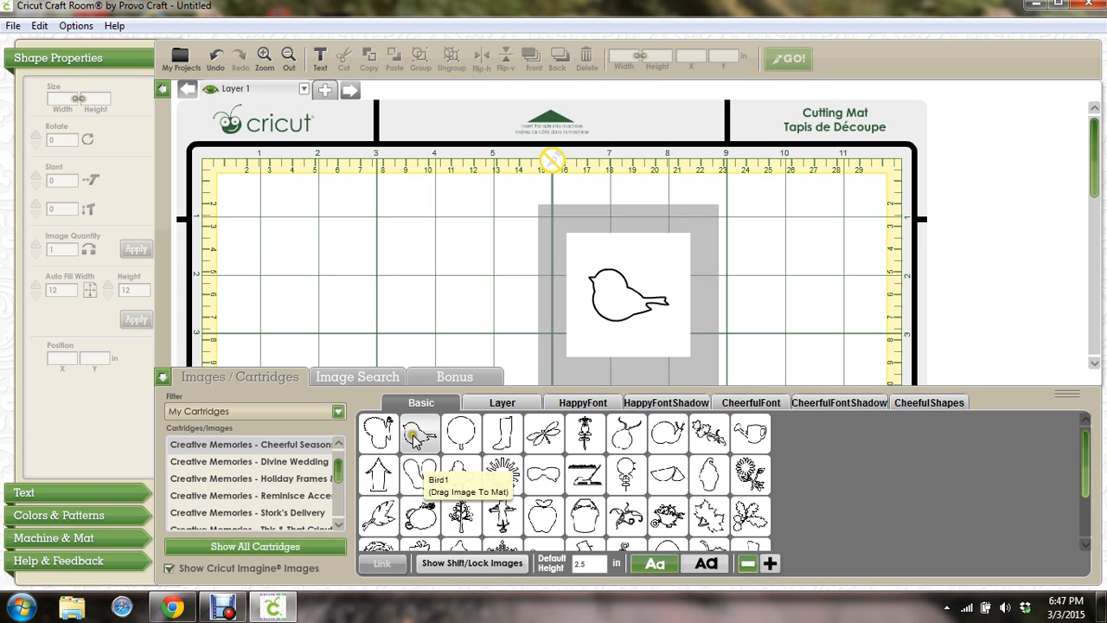
Place one Sandals image on the mat, delete the accidental duplicate, and show the Layer image versions
click(412, 467)
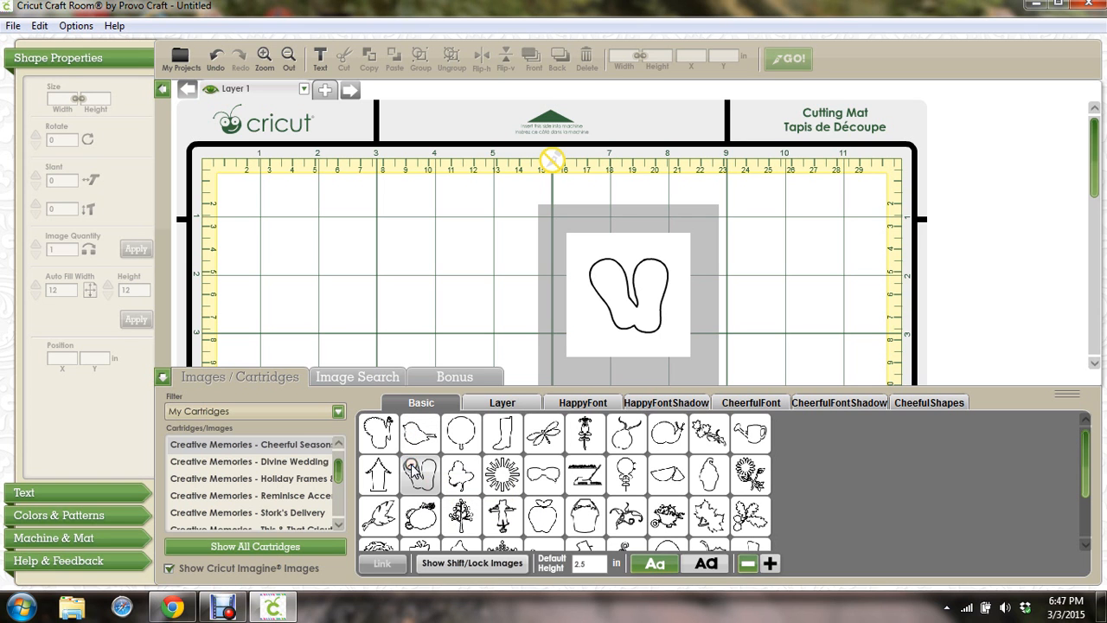
click(412, 468)
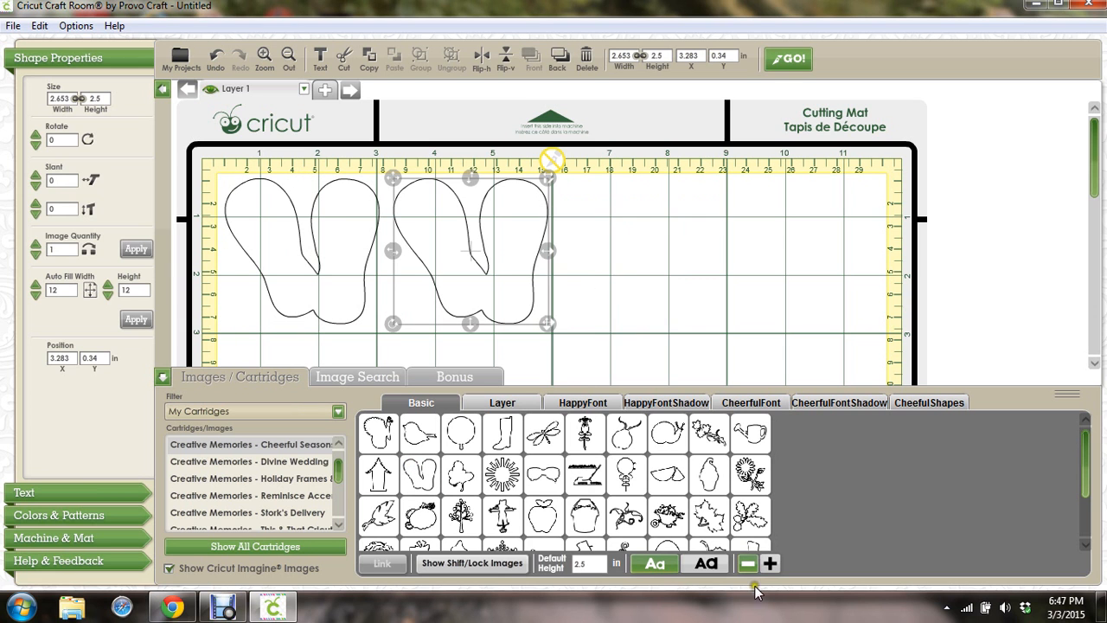
key(Delete)
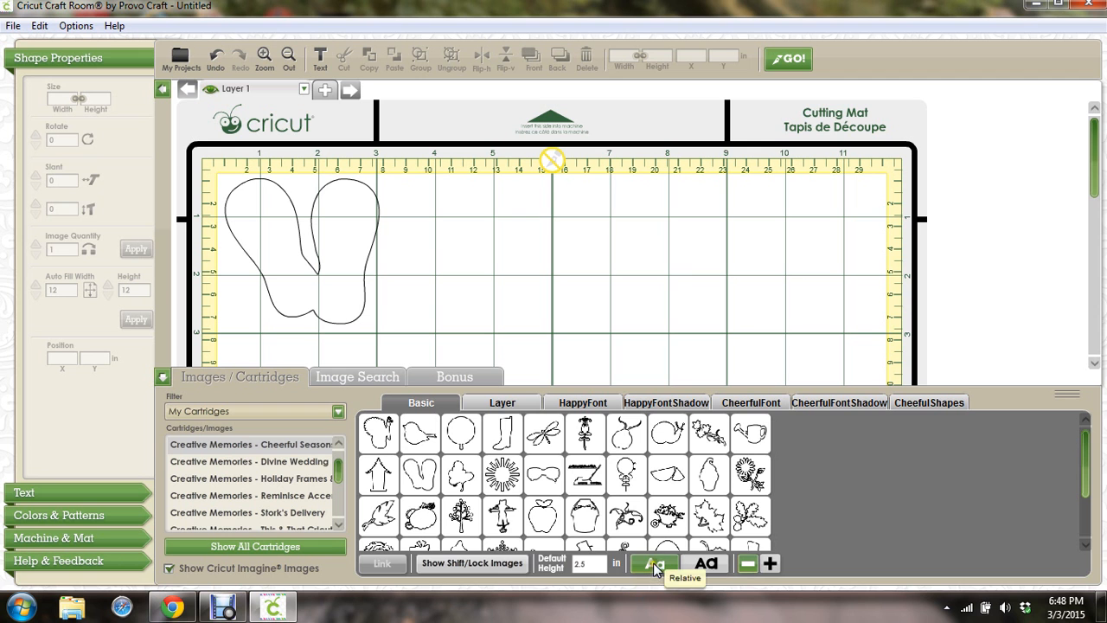
click(496, 405)
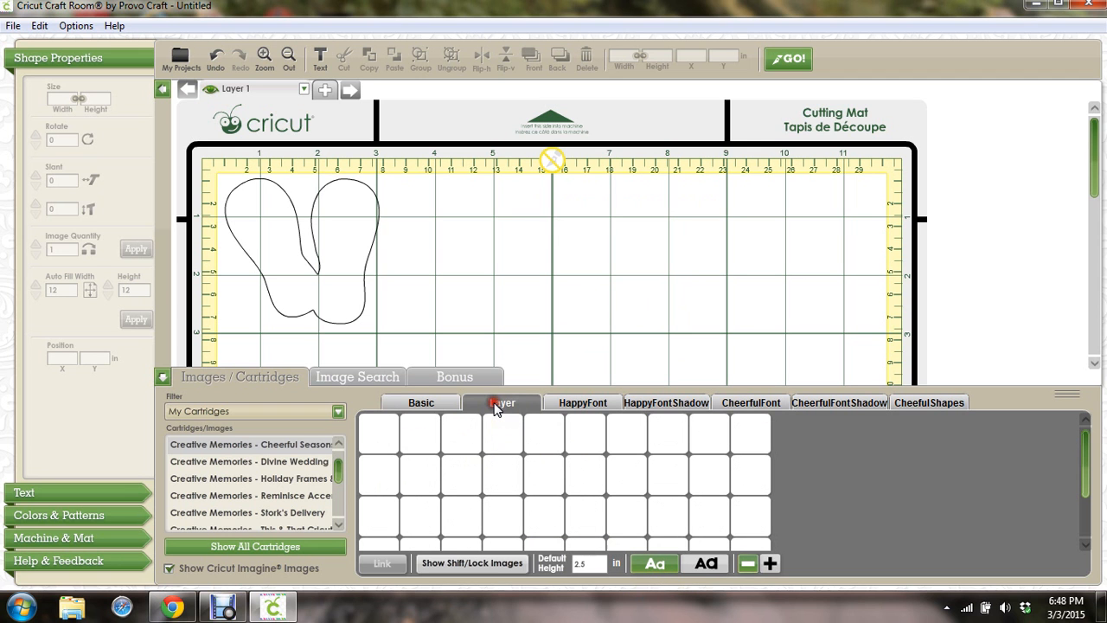
mouse_move(420, 472)
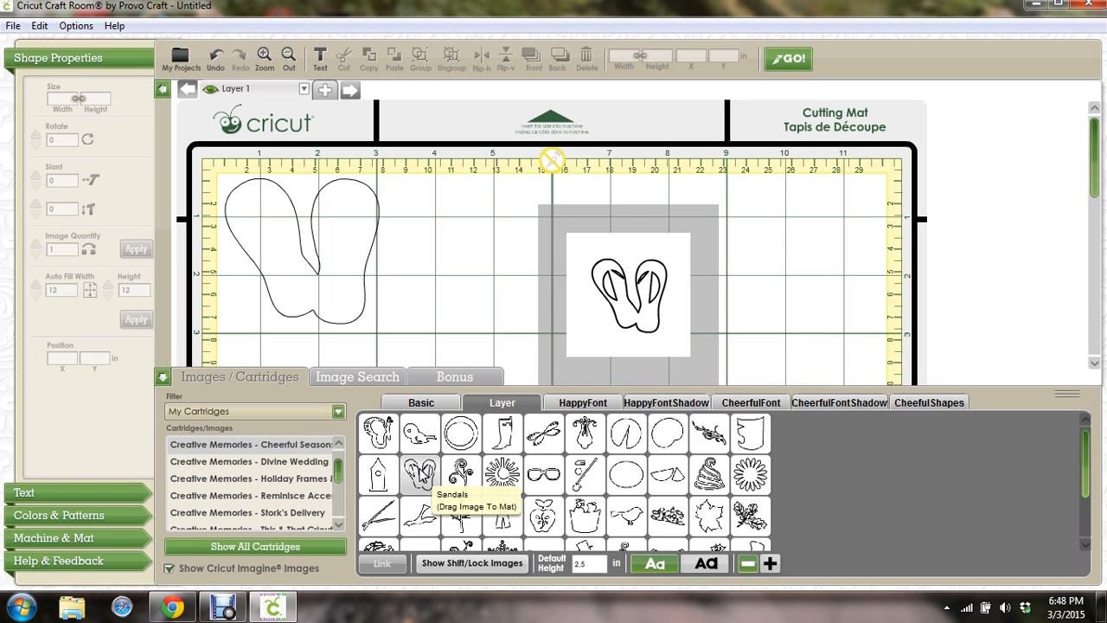
Add Layers 2 and 3 and remove the stray layered sandals image from Layer 1
click(420, 472)
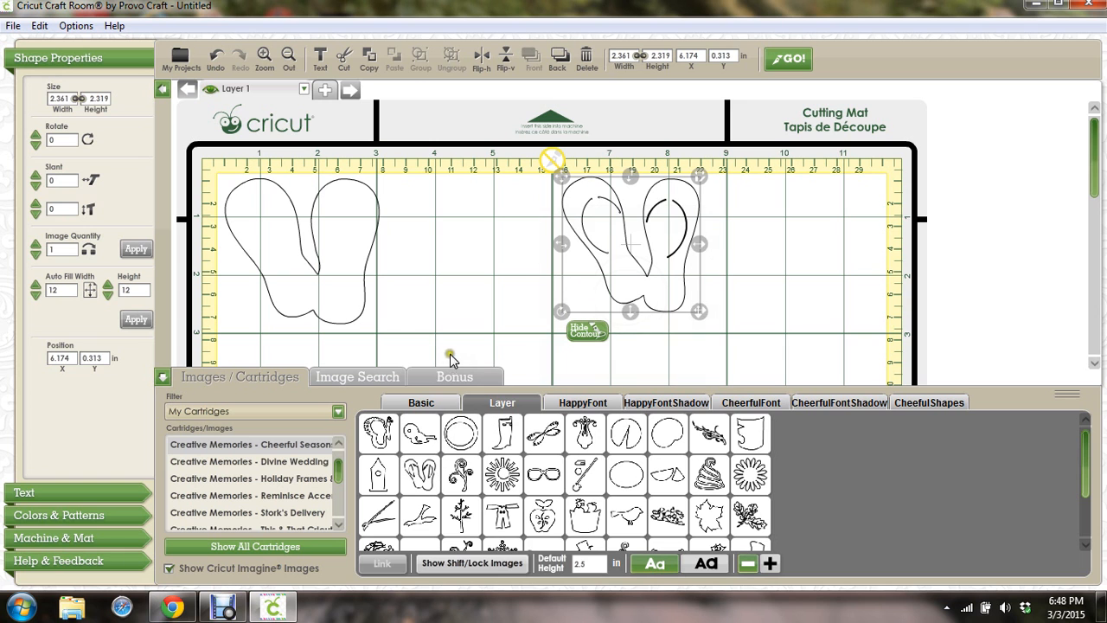
click(325, 91)
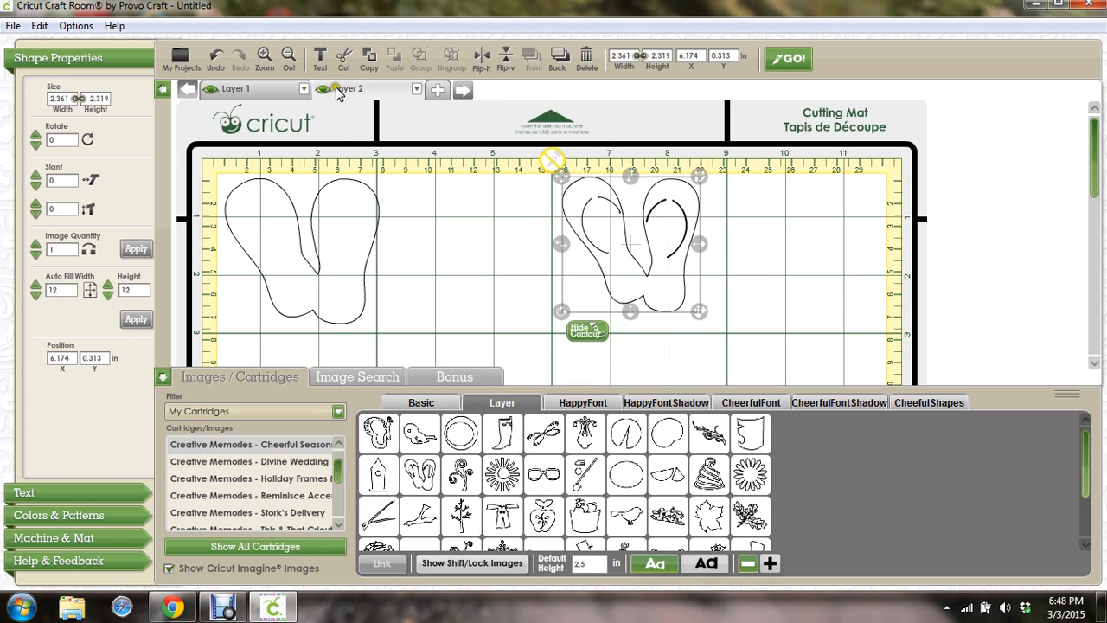
click(432, 93)
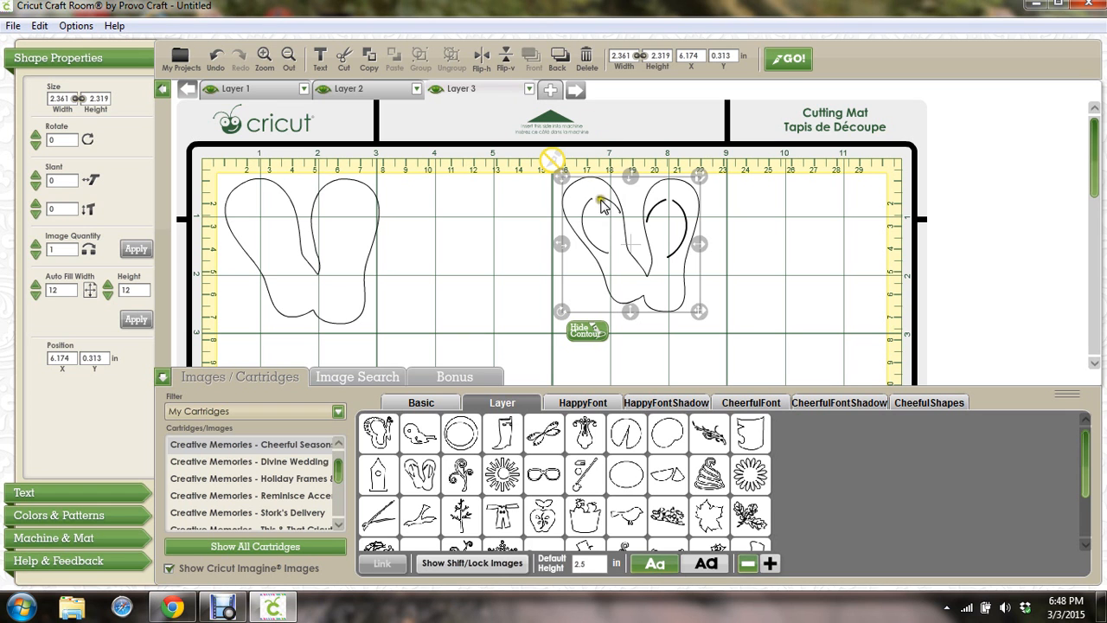
drag(599, 208, 476, 219)
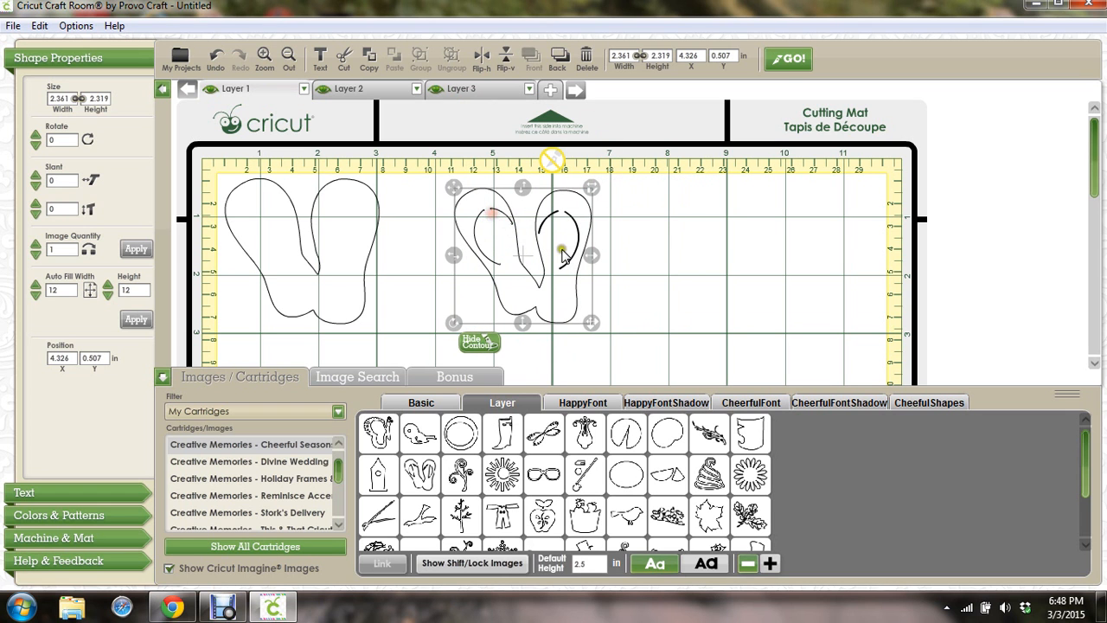
key(Delete)
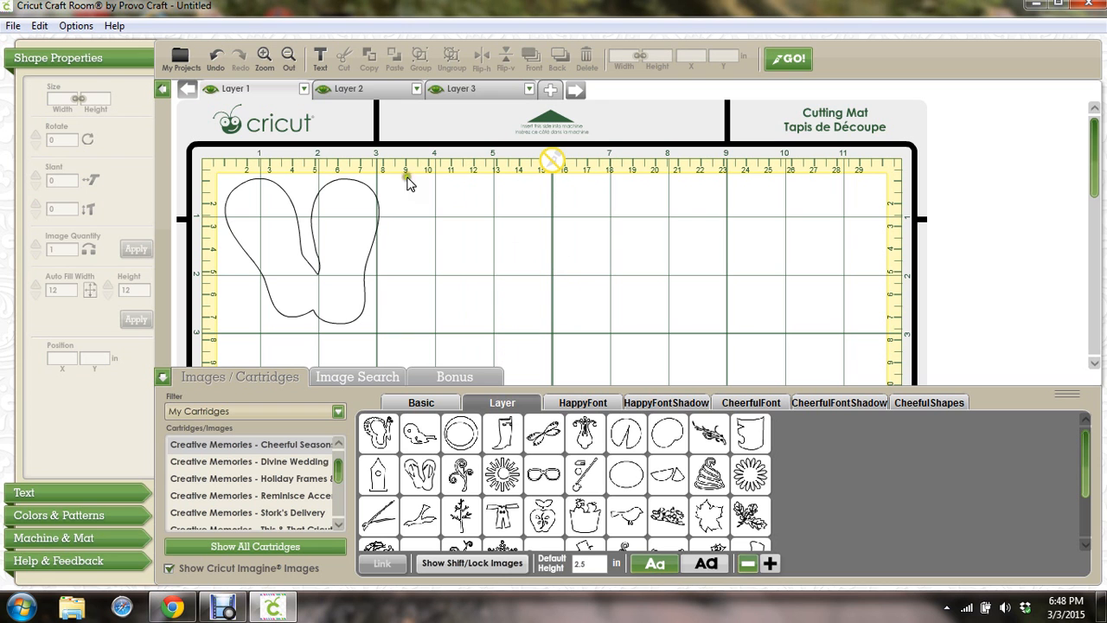
Put the layered flip-flop at the mat's top-left on Layer 2, then add the small shift/lock flip-flop
click(419, 474)
drag(709, 248, 292, 267)
drag(291, 266, 293, 265)
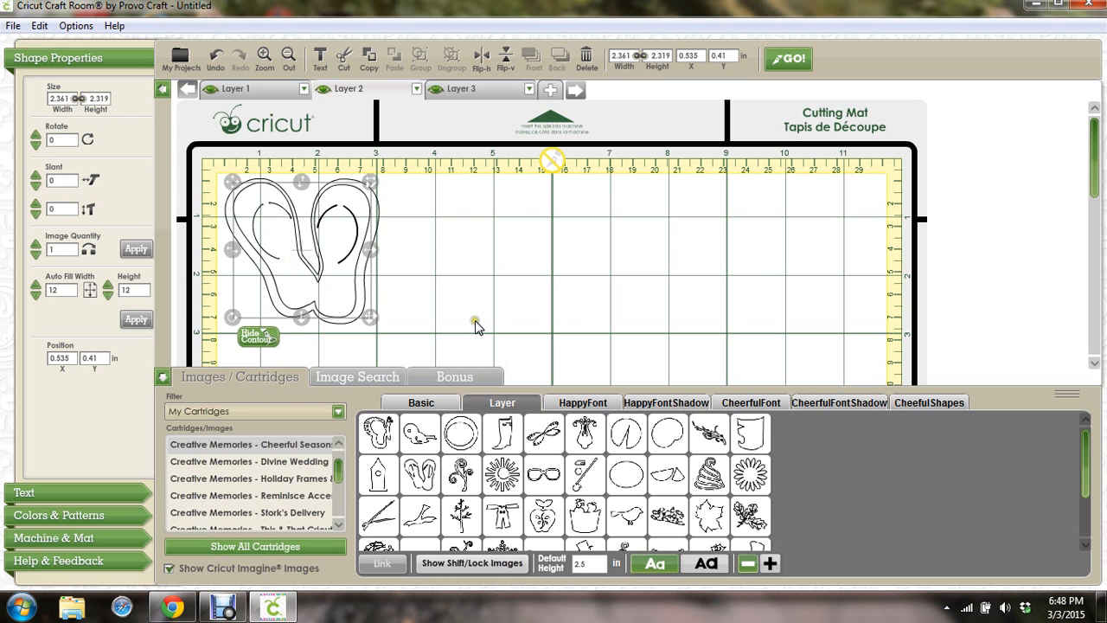
click(444, 563)
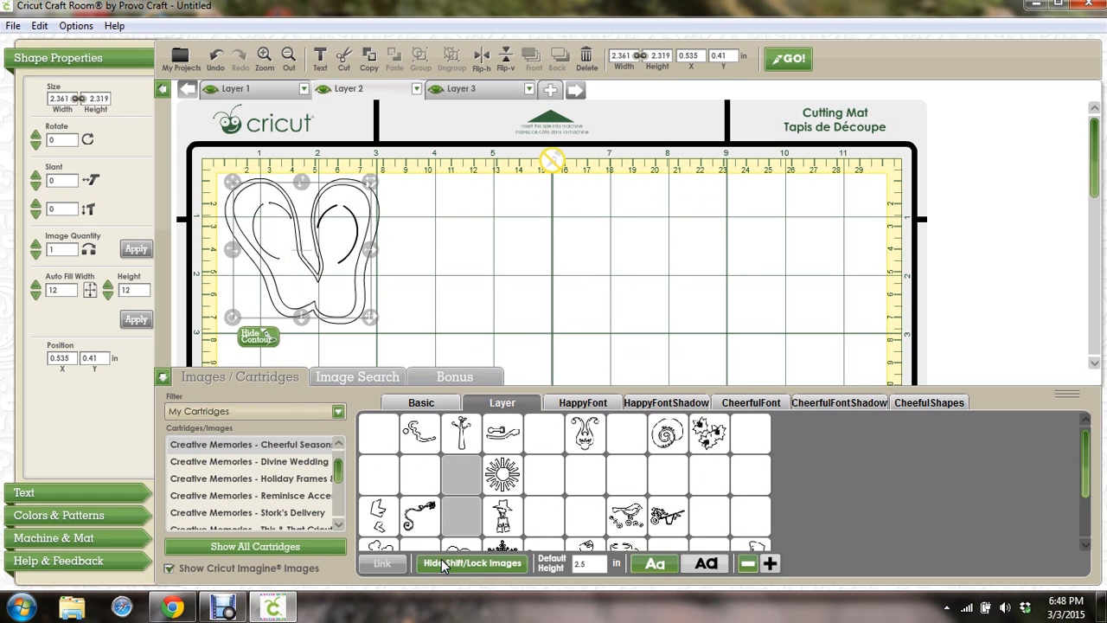
click(420, 475)
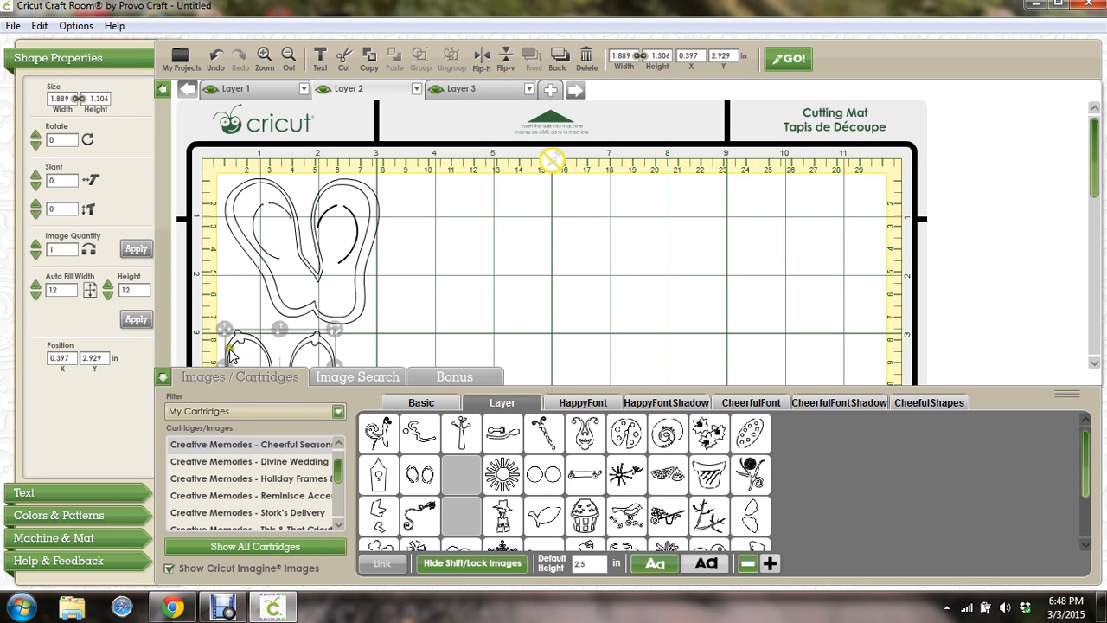
Delete the stray flip-flop and add the shift/lock flip-flop straps on Layer 3
key(Delete)
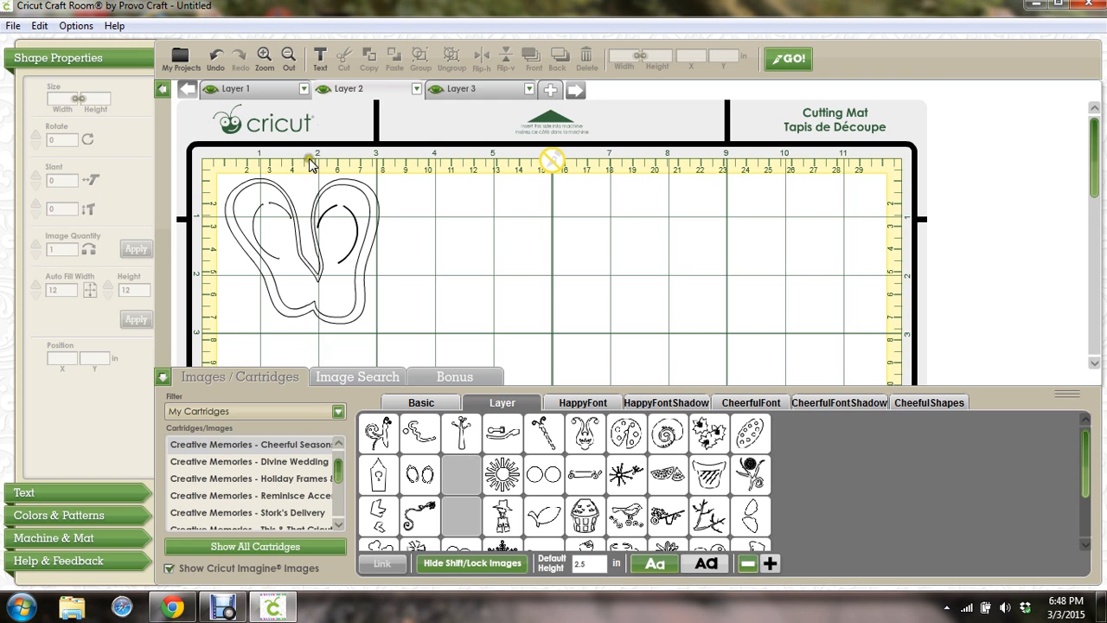
click(452, 93)
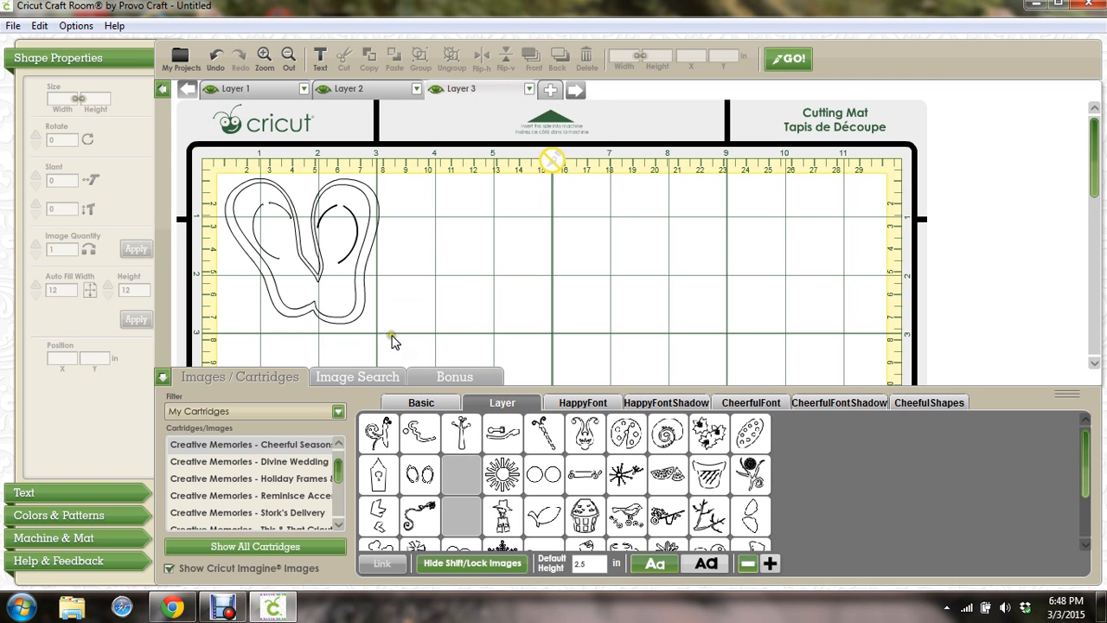
click(420, 473)
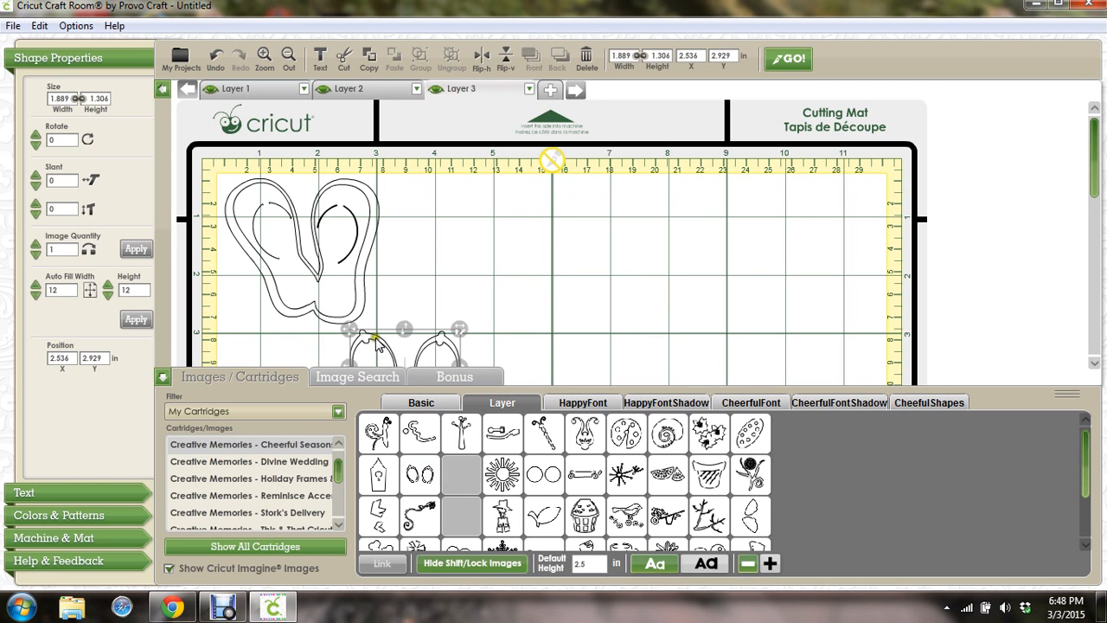
click(368, 304)
click(402, 303)
Drag the 1.889 × 1.306 in straps onto the large flip-flops at 0.819, 0.61 in
click(163, 378)
click(389, 343)
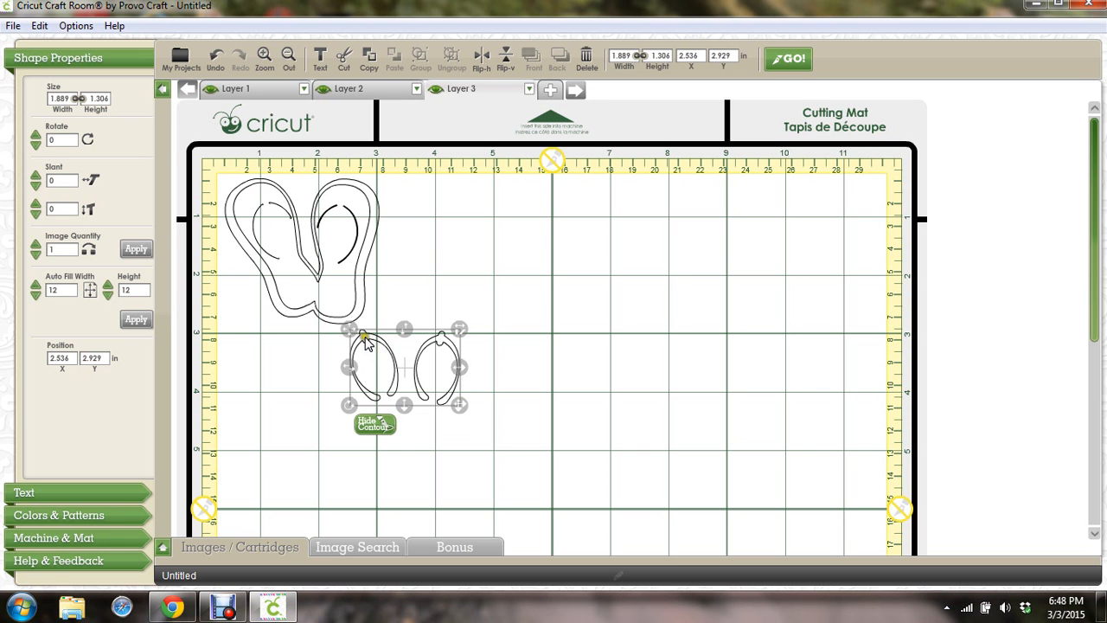
click(411, 371)
click(375, 325)
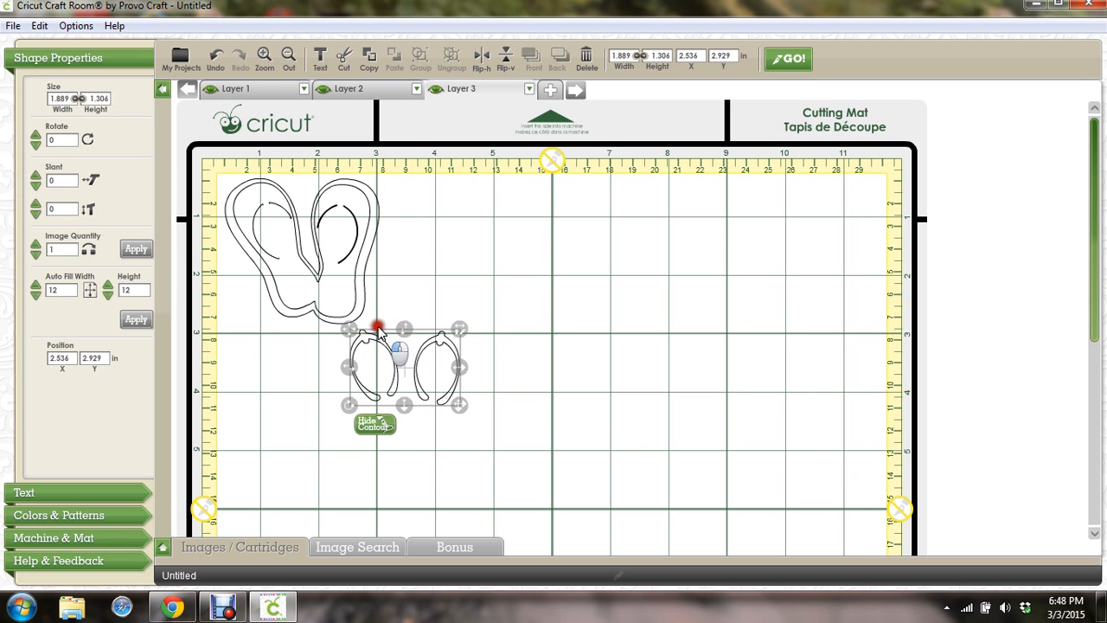
click(420, 459)
click(401, 376)
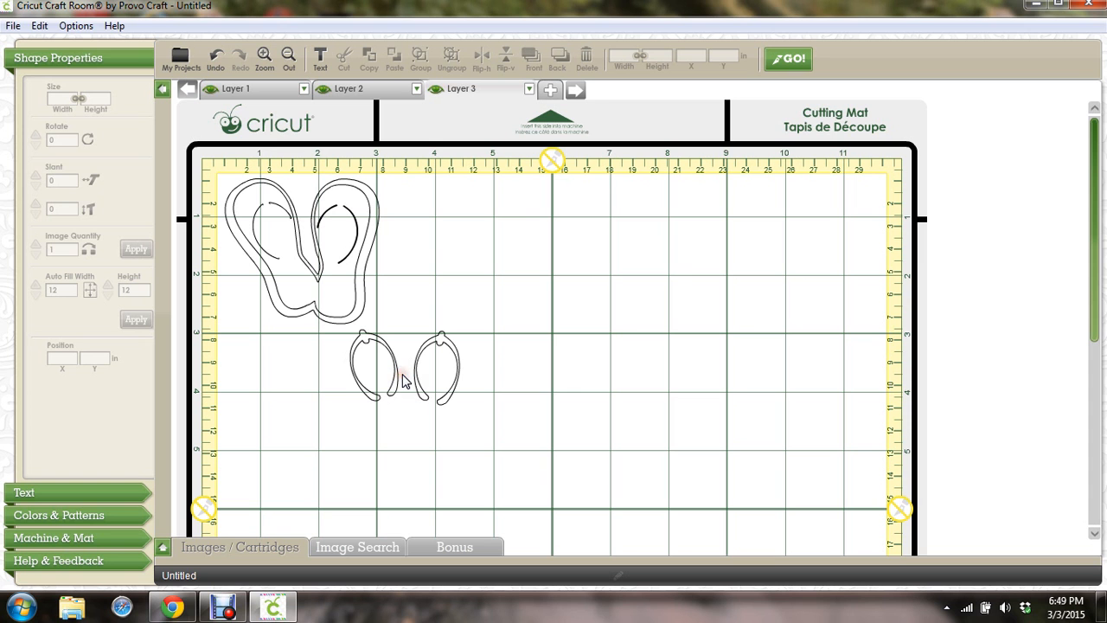
click(389, 361)
click(391, 378)
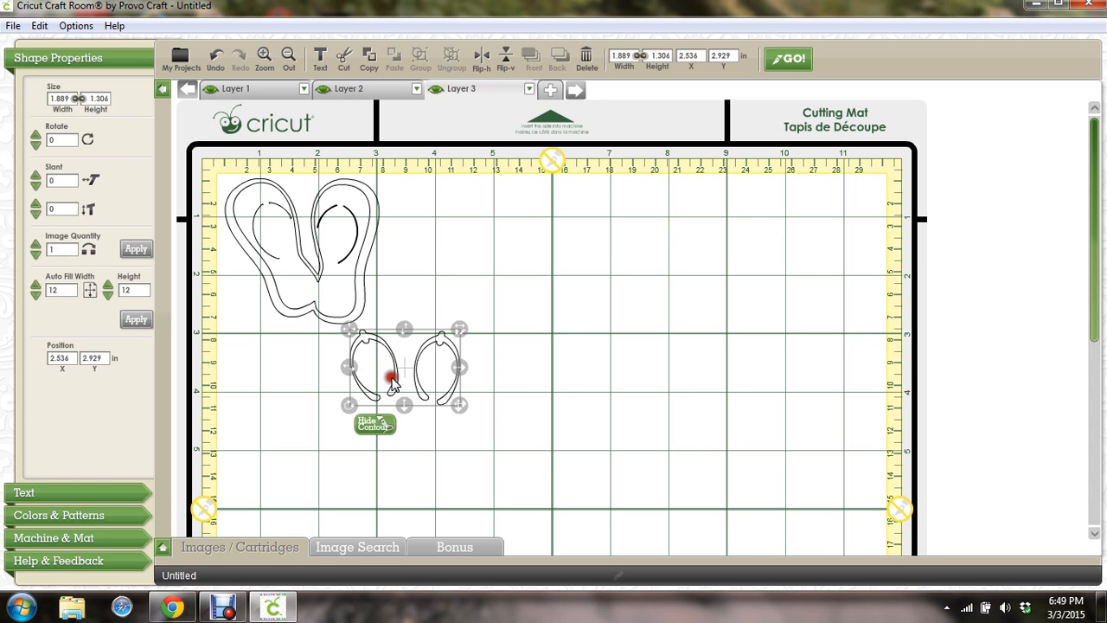
drag(392, 380, 250, 197)
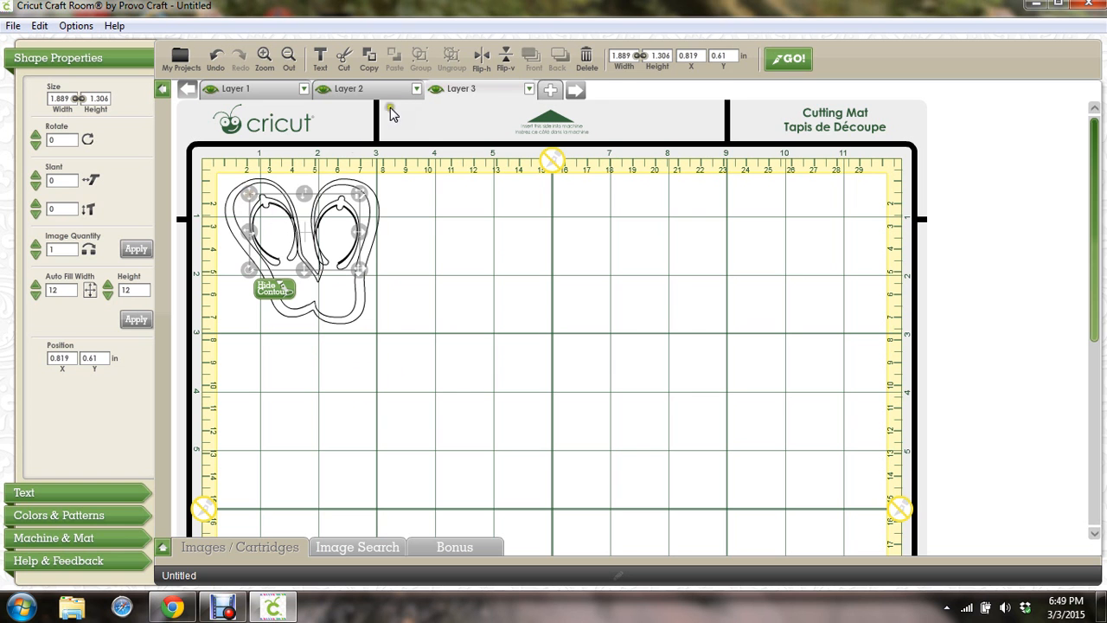
Add Layer 4 and bring up the Basic shape images in the cartridge library
click(550, 89)
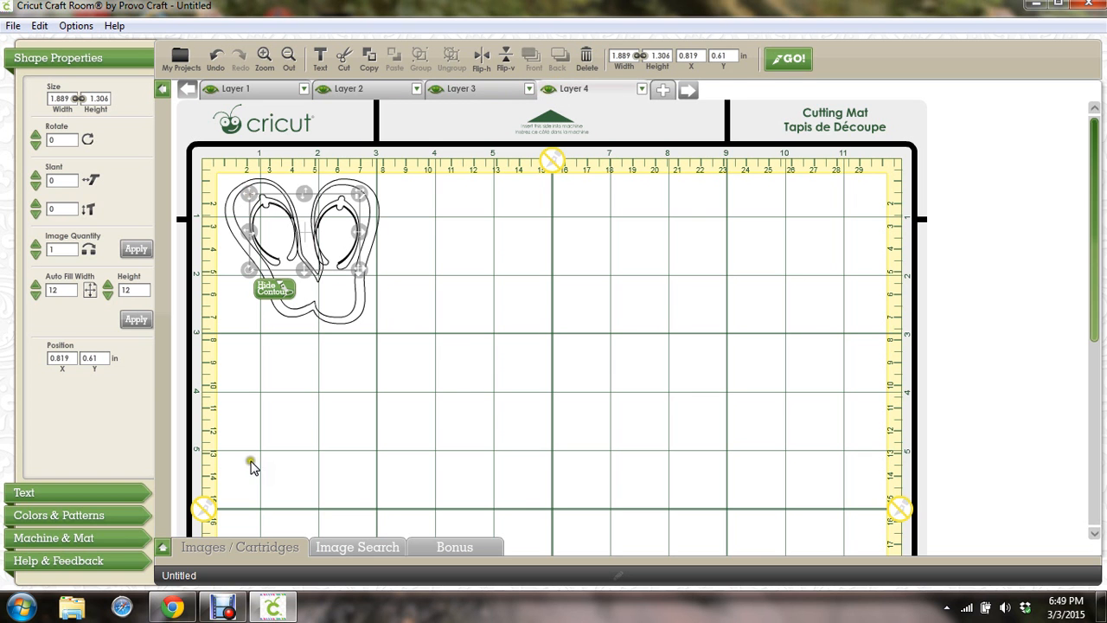
click(160, 548)
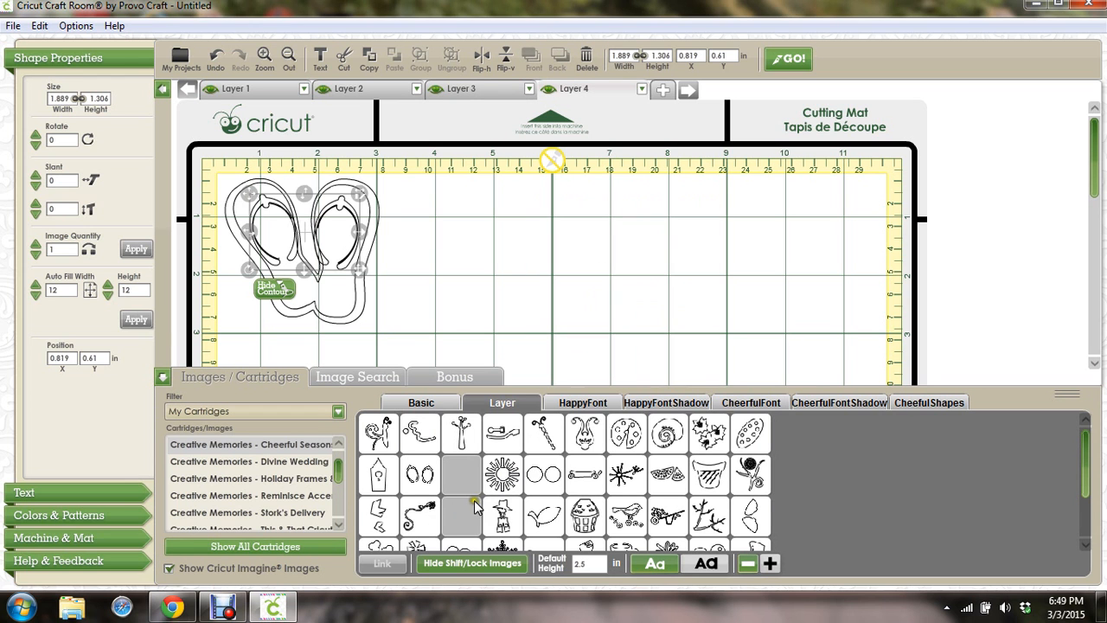
click(576, 410)
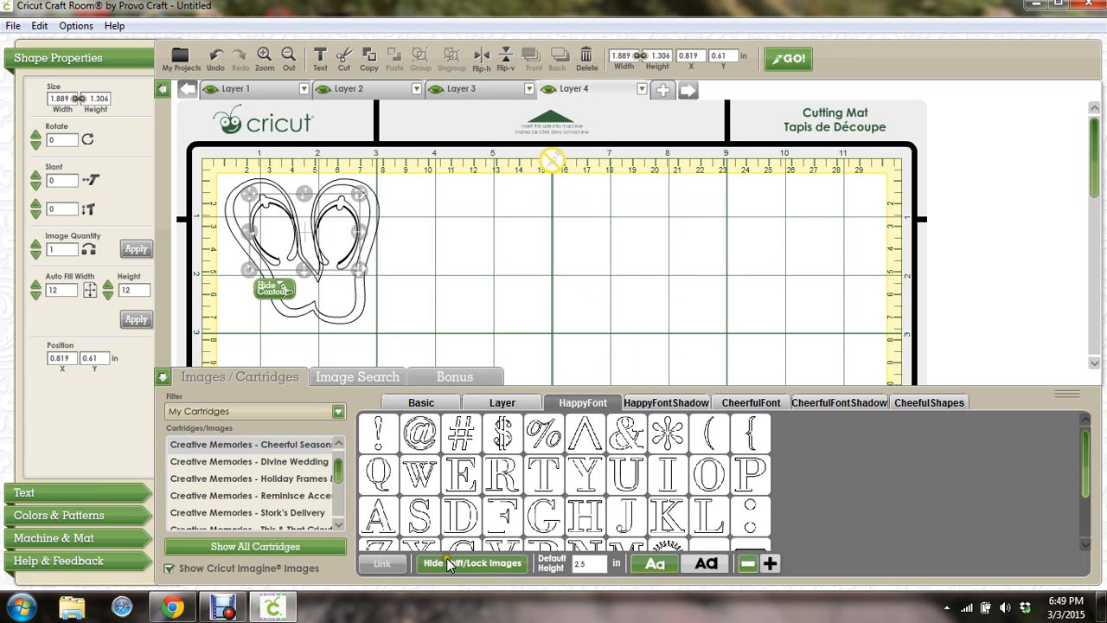
click(420, 403)
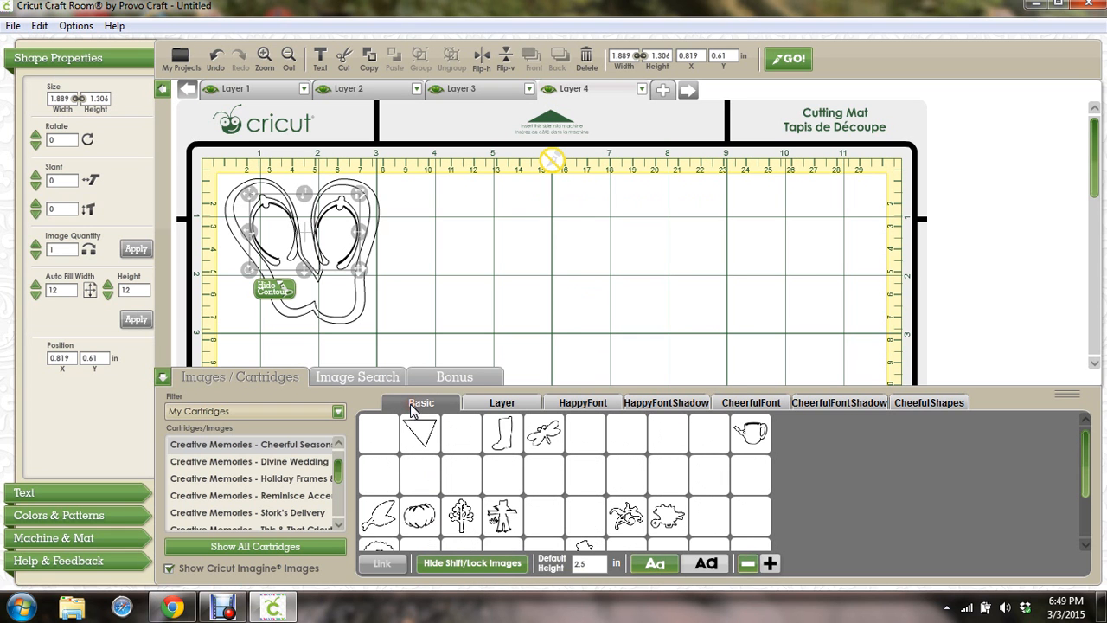
Place the 2.653 × 2.5 in Sandals outline on the mat and move Layer 4 to the front
click(446, 565)
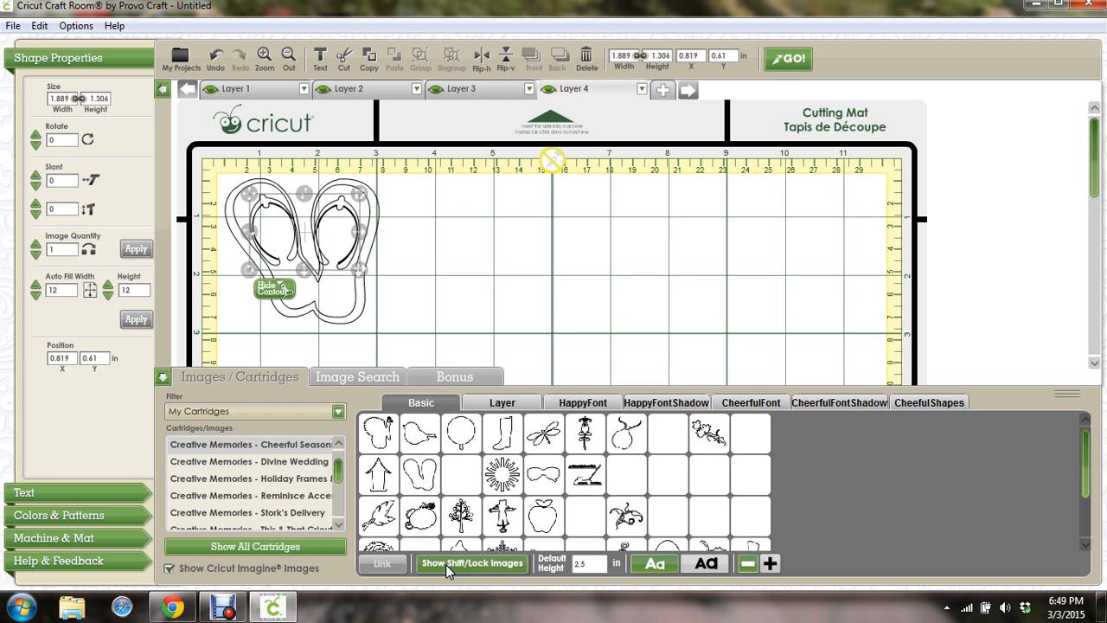
click(446, 564)
mouse_move(418, 474)
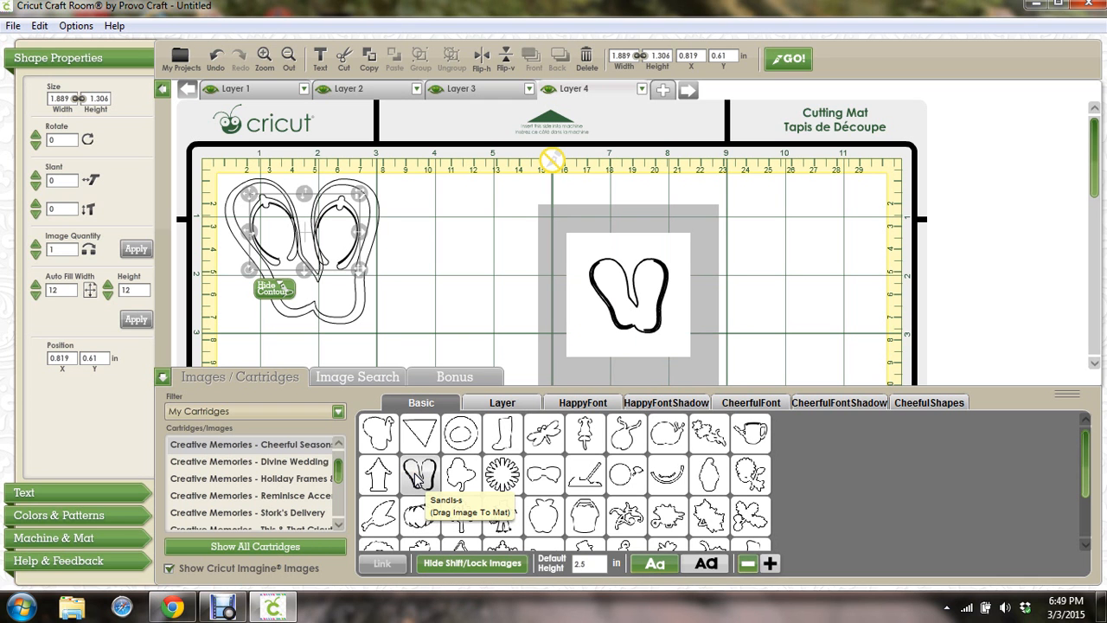
mouse_move(418, 475)
mouse_down()
mouse_move(417, 485)
mouse_move(445, 363)
mouse_move(441, 291)
mouse_move(464, 238)
mouse_move(382, 241)
mouse_move(525, 248)
mouse_move(347, 234)
mouse_move(316, 248)
mouse_move(344, 240)
mouse_move(498, 260)
mouse_up()
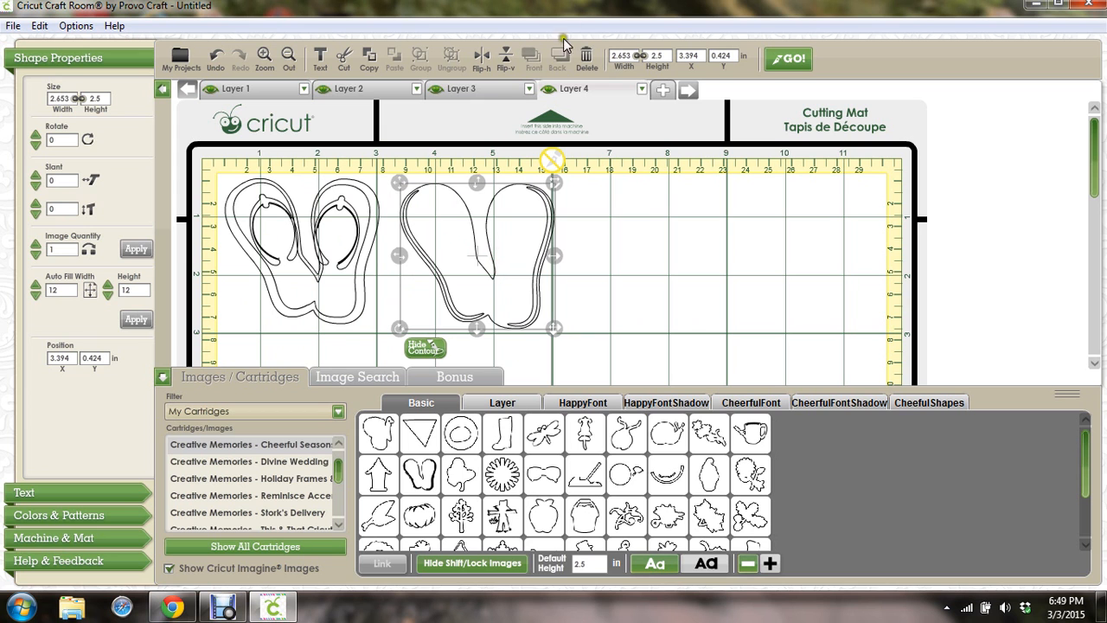
drag(551, 81, 208, 97)
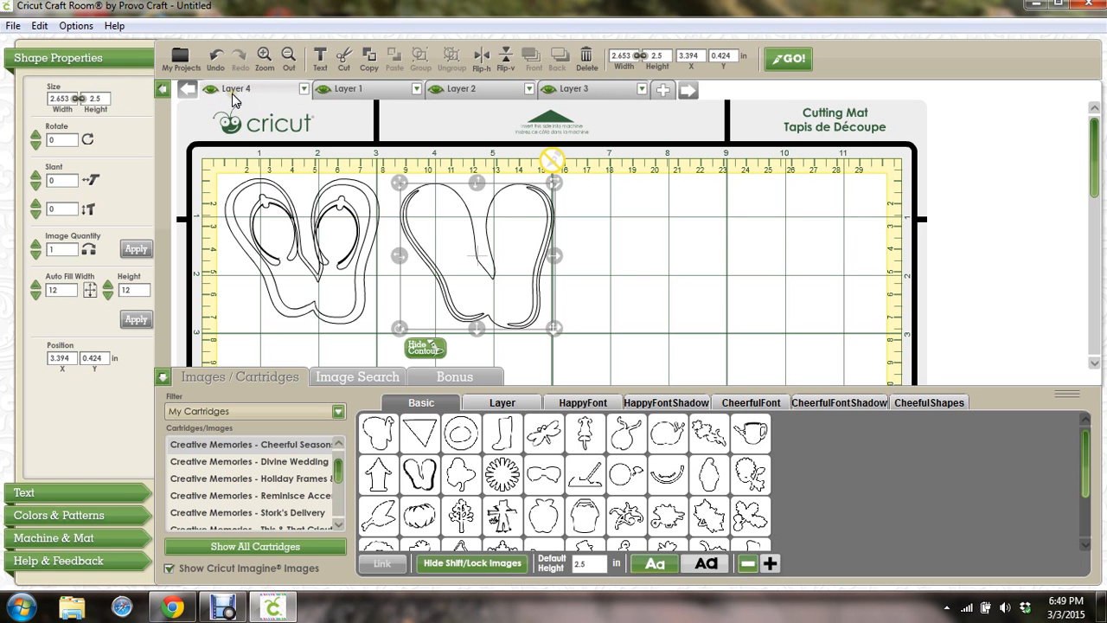
Stack the Layer 4 flip-flop outline on the first pair at 0.408, 0.313 in
drag(489, 268, 322, 256)
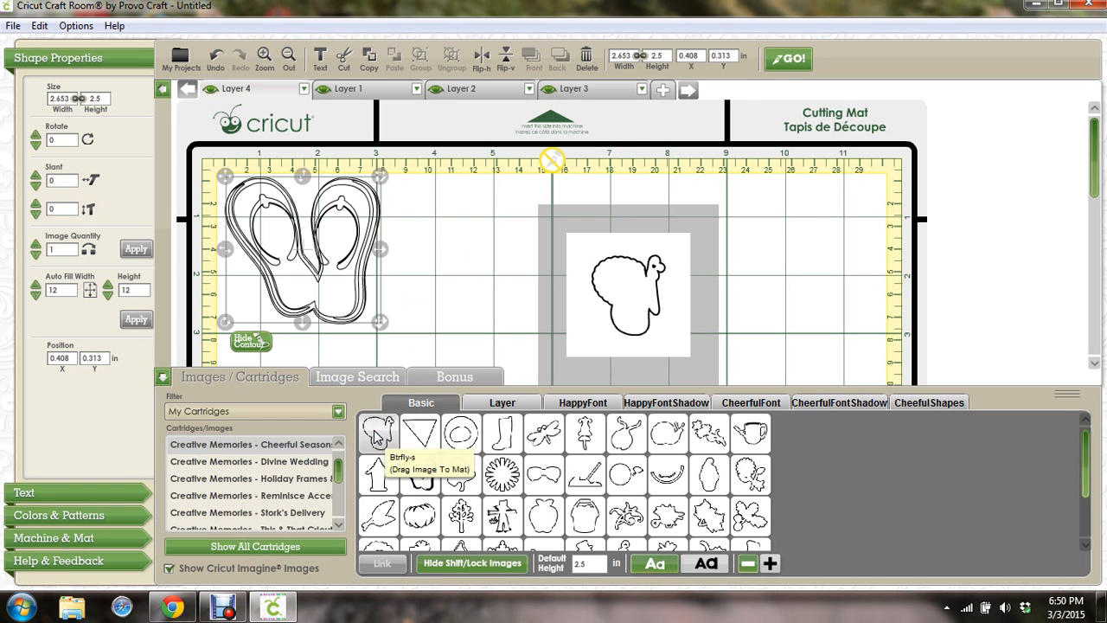
Add Layer 5 and place the shifted butterfly image near the mat's top centre
click(663, 90)
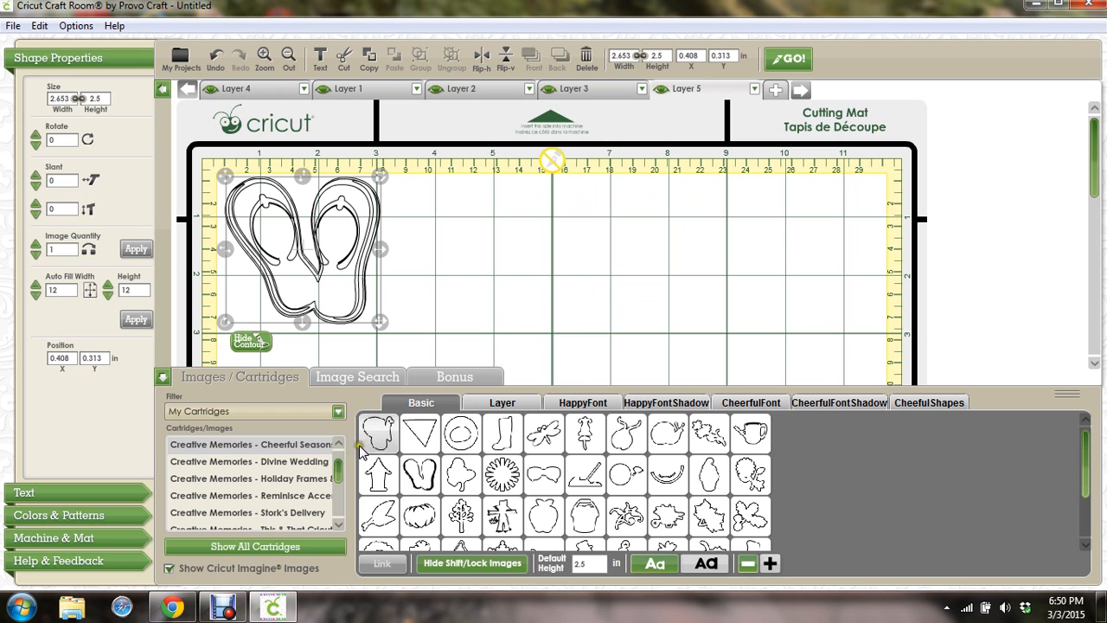
click(436, 565)
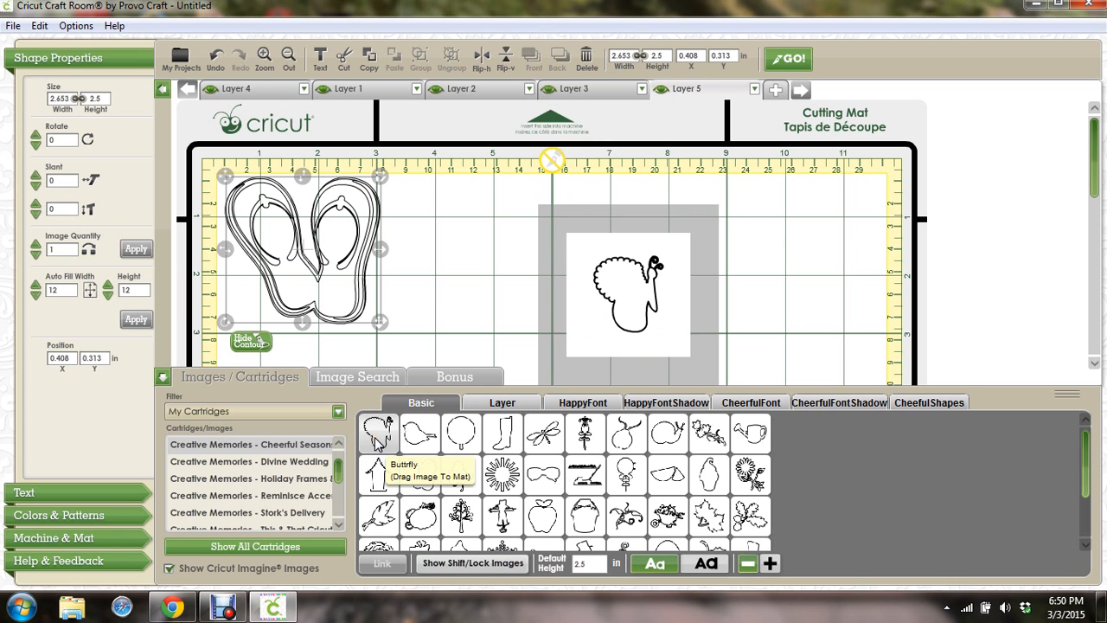
drag(378, 437, 620, 282)
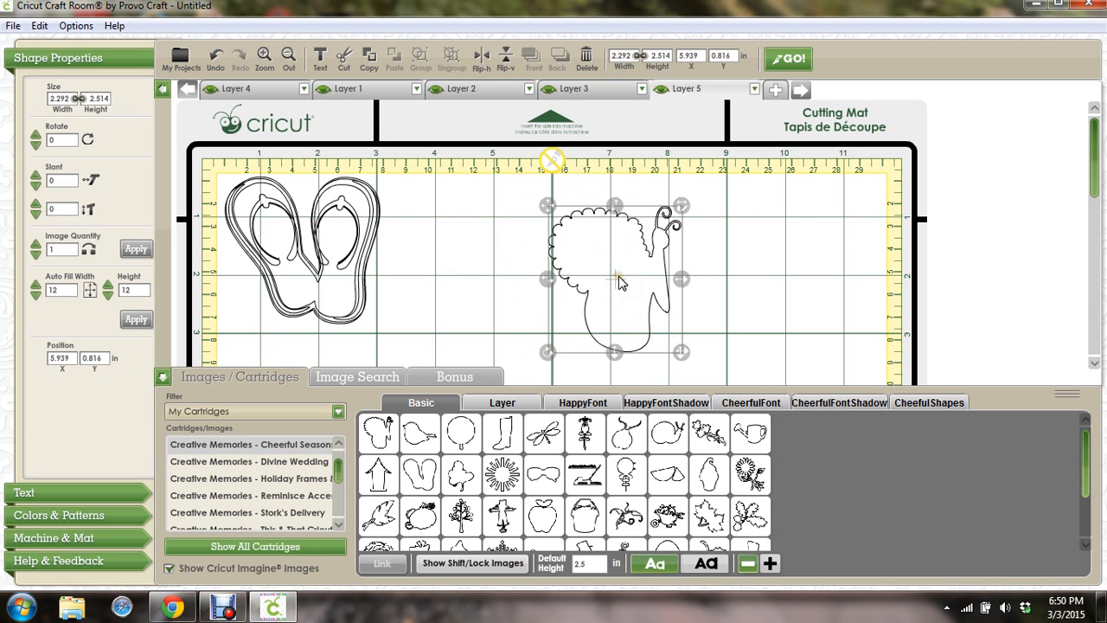
Return to regular images and place the regular butterfly over the shifted one
click(421, 564)
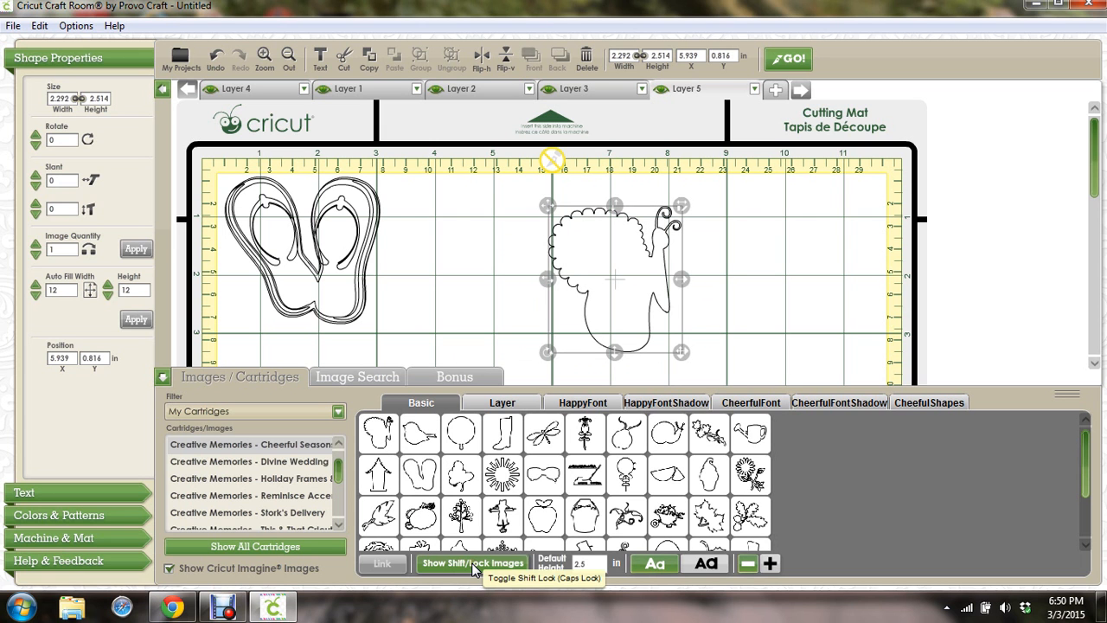
click(474, 564)
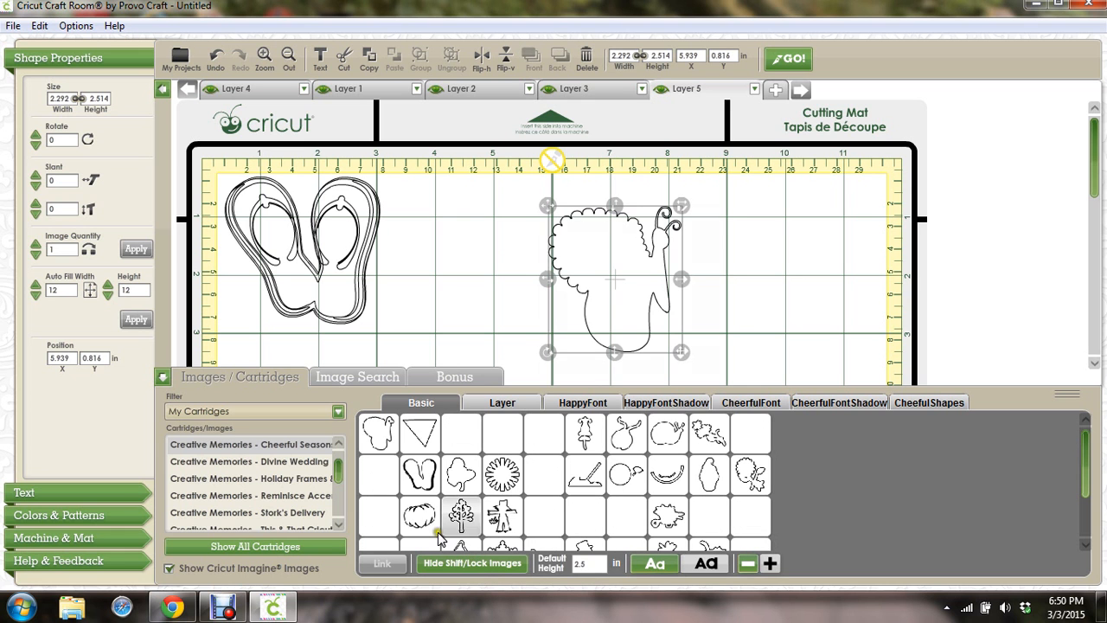
click(380, 437)
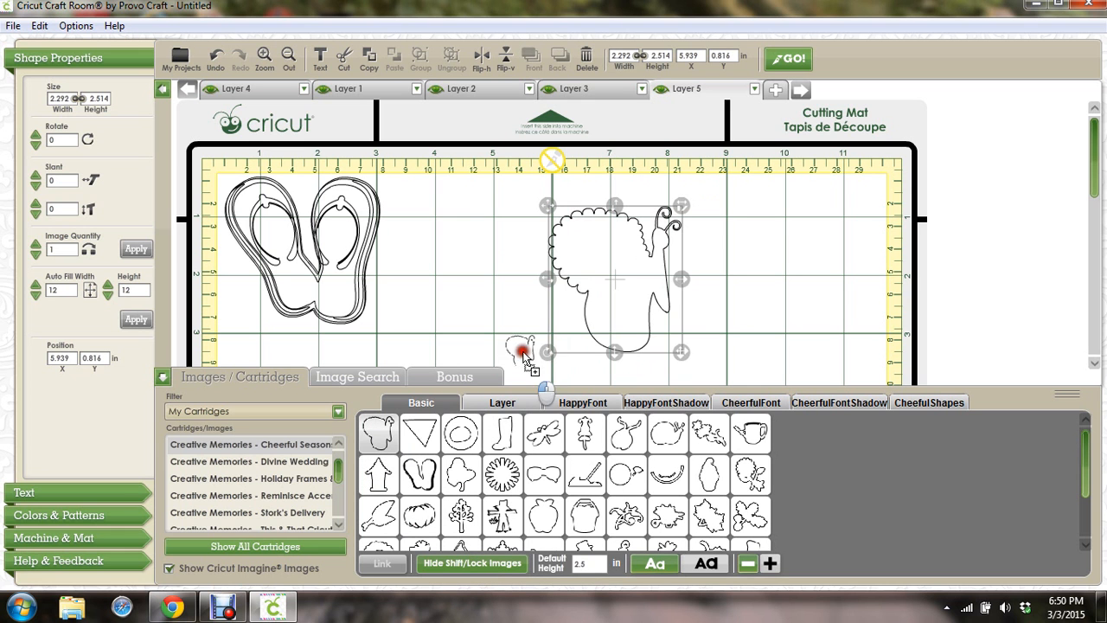
click(620, 267)
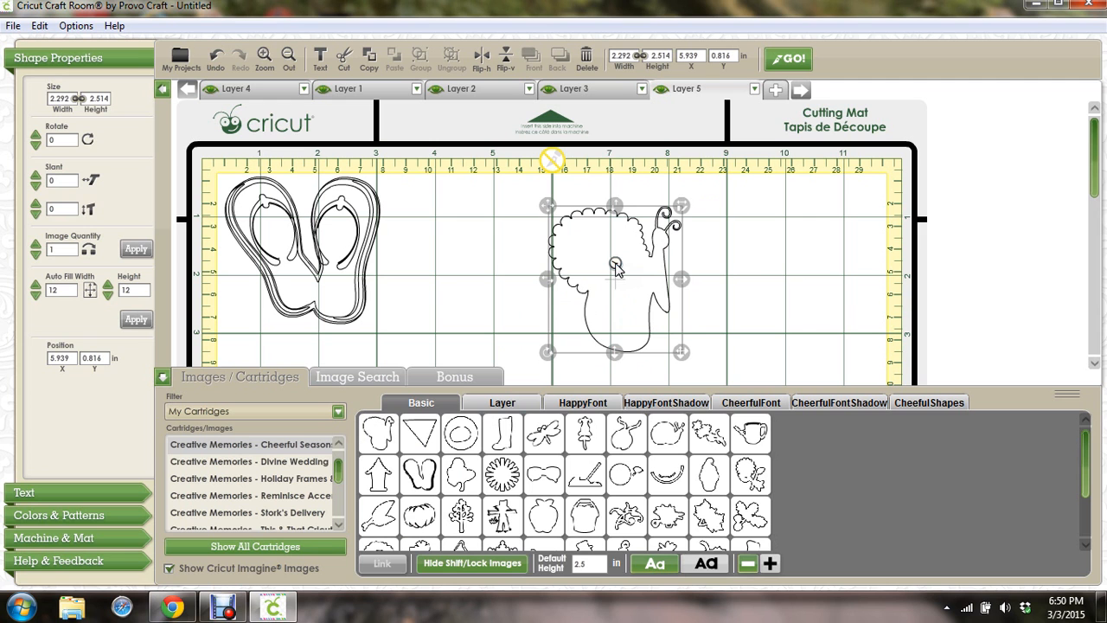
click(616, 264)
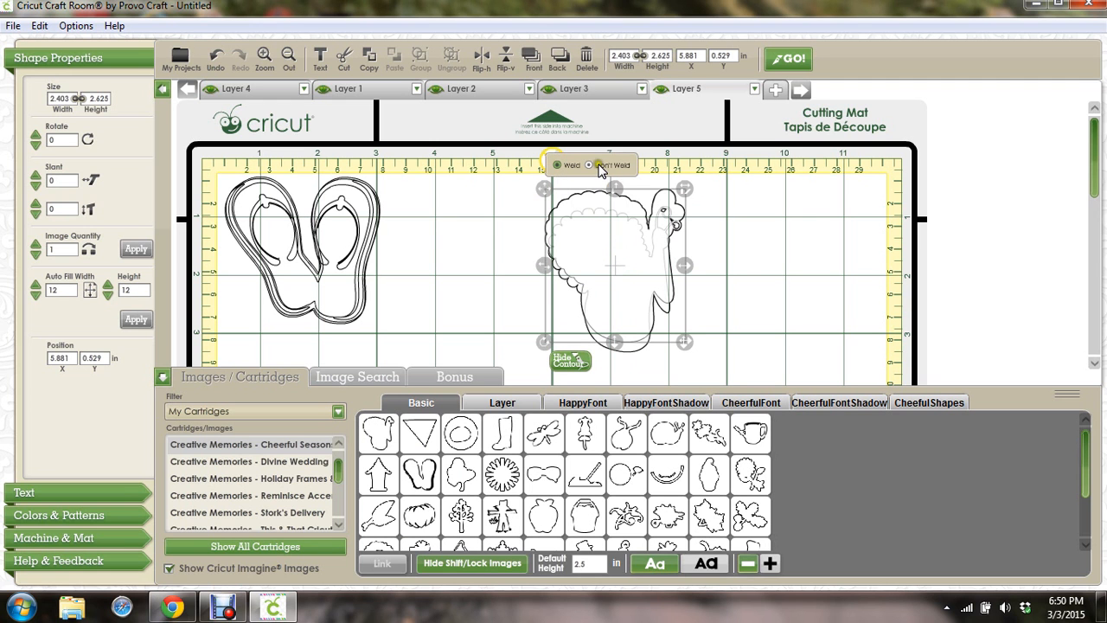
Move the regular butterfly to the mat's right side and nudge the shifted butterfly up and right
click(618, 247)
drag(618, 247, 617, 269)
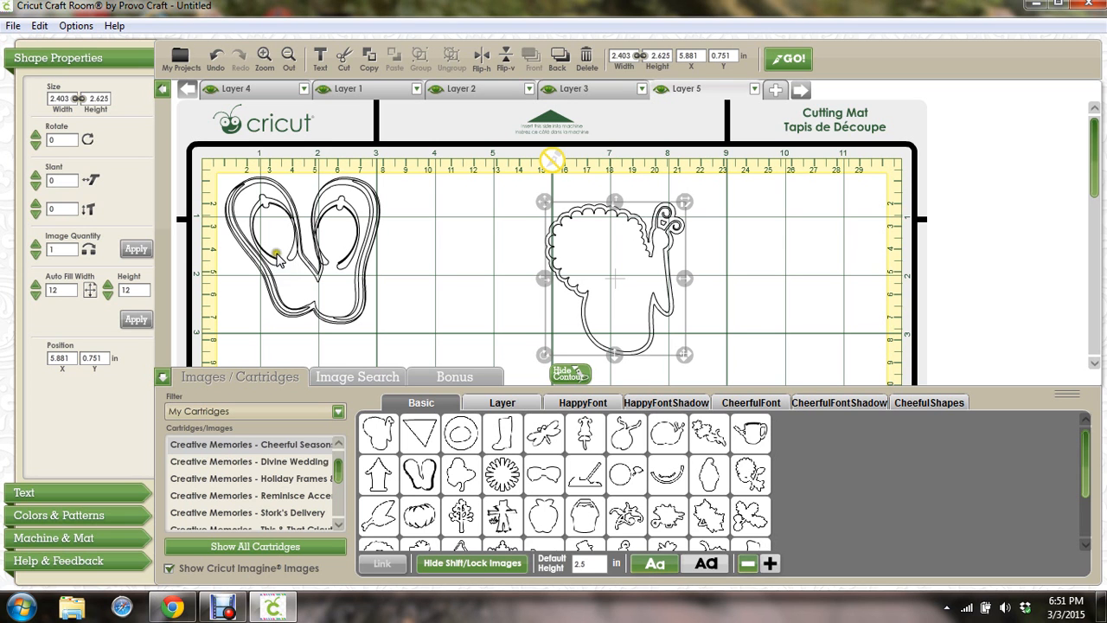
click(613, 277)
drag(614, 279, 802, 273)
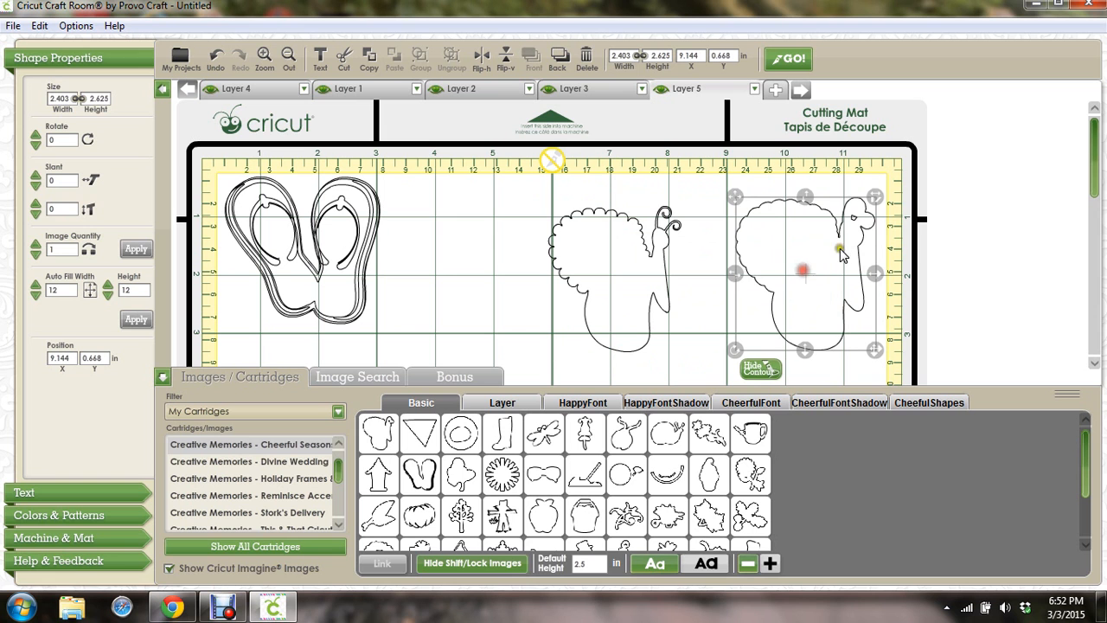
click(624, 252)
drag(623, 252, 635, 242)
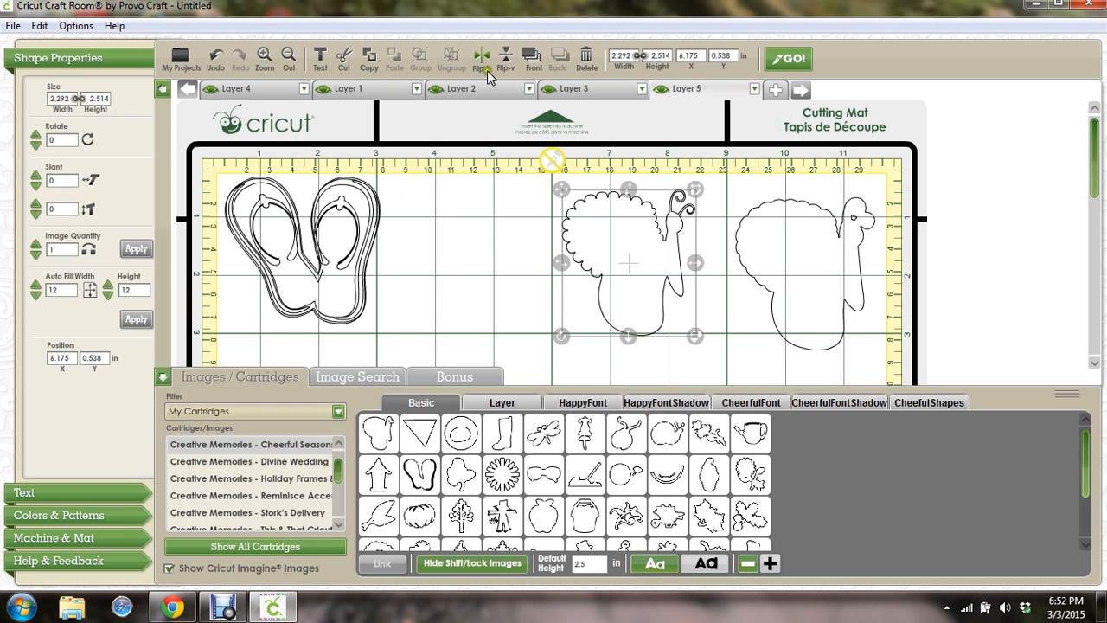
Rename the Layer 5 tab to 'butterfly' and leave no image selected
click(528, 89)
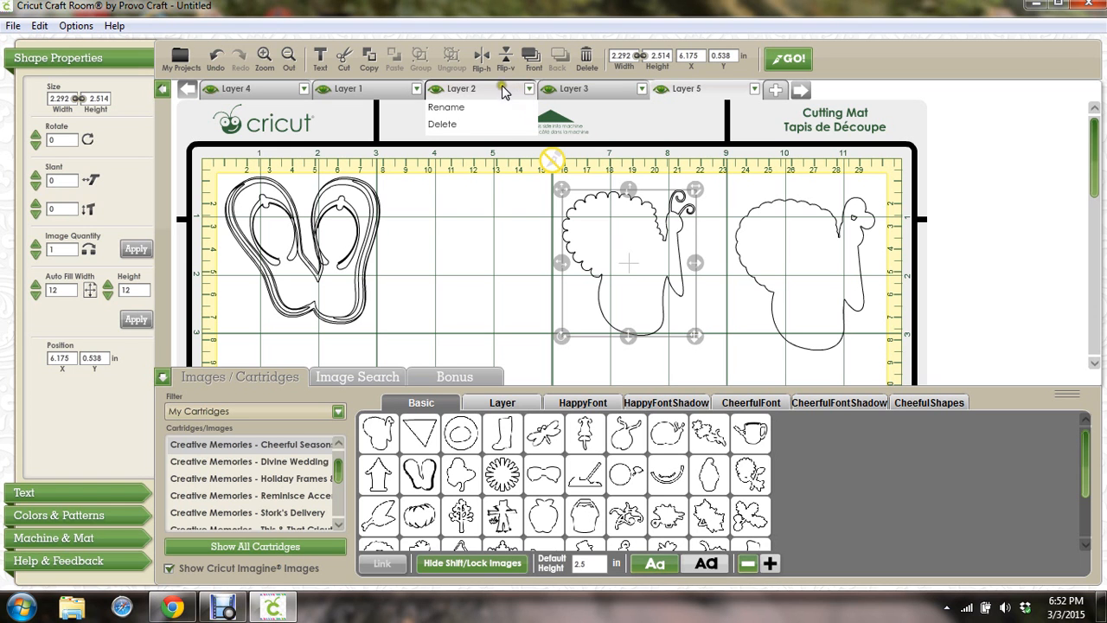
click(476, 180)
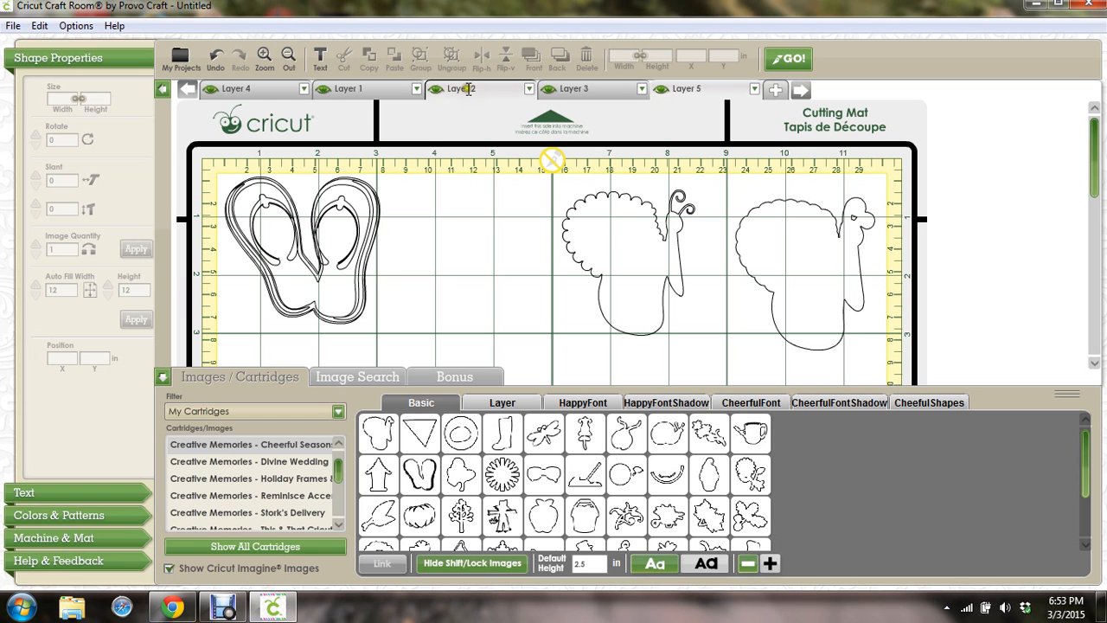
click(682, 89)
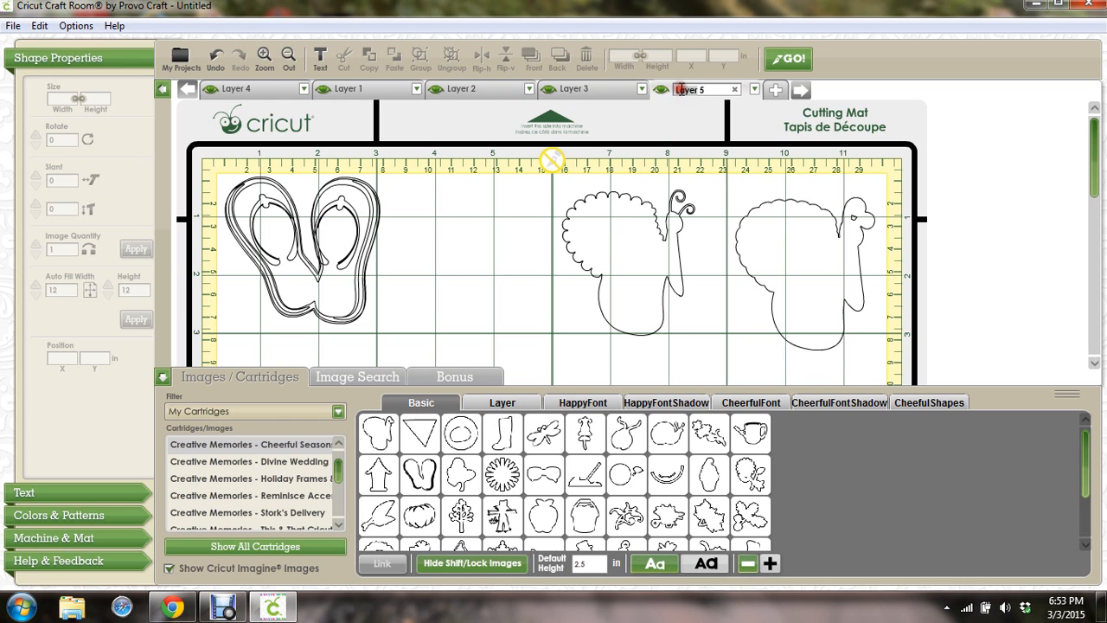
double_click(682, 89)
text(butterfl)
key(Delete)
key(Delete)
key(BackSpace)
key(BackSpace)
text(fly)
click(719, 189)
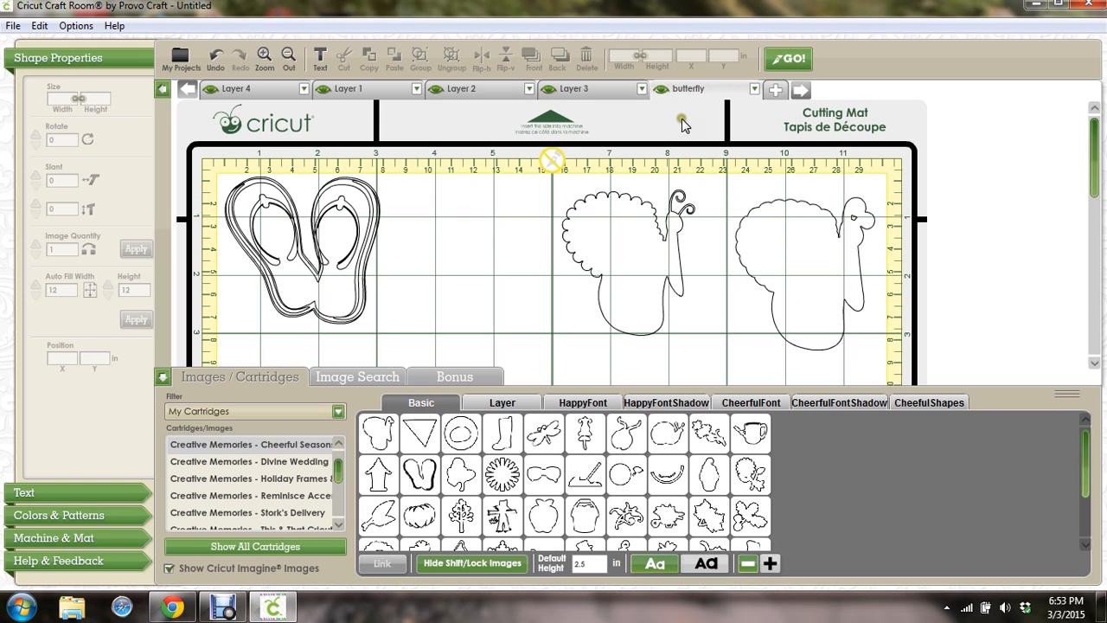
click(661, 90)
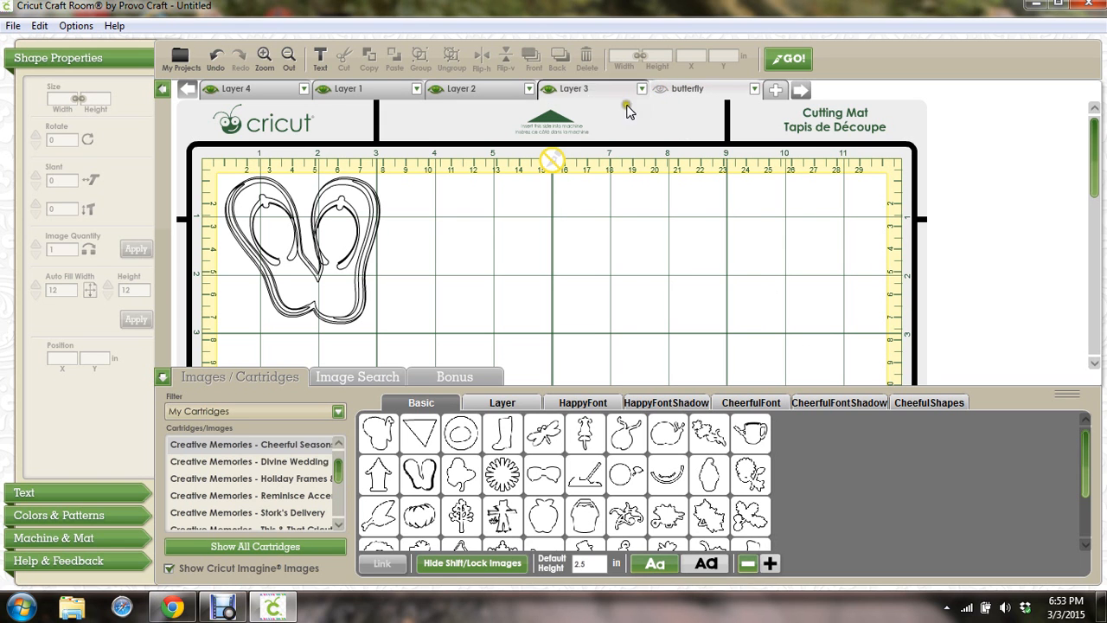
click(663, 91)
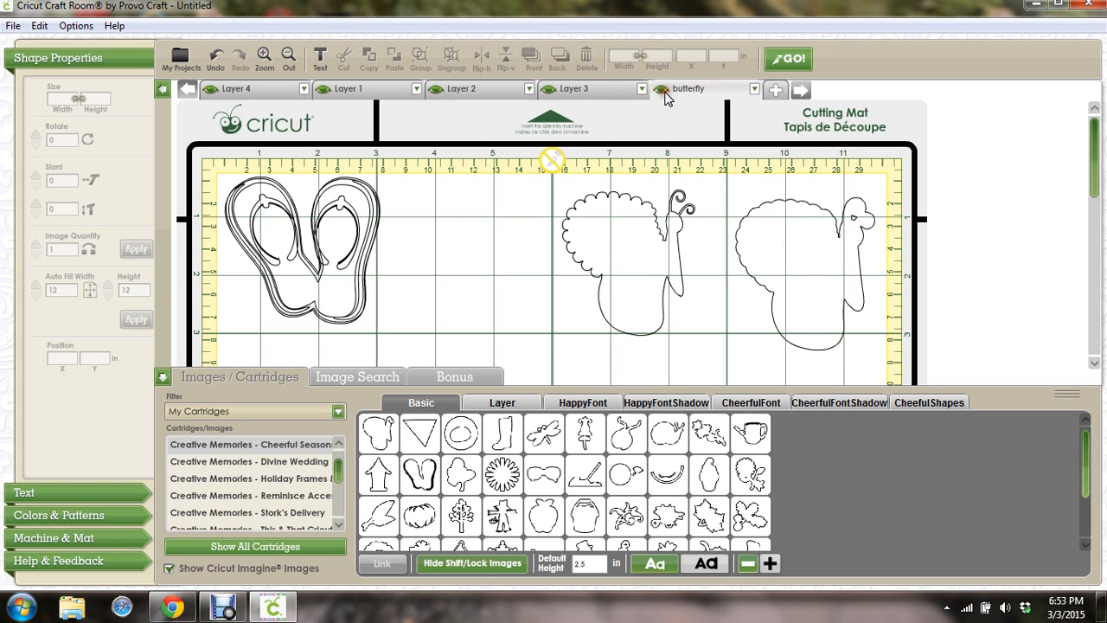
click(661, 90)
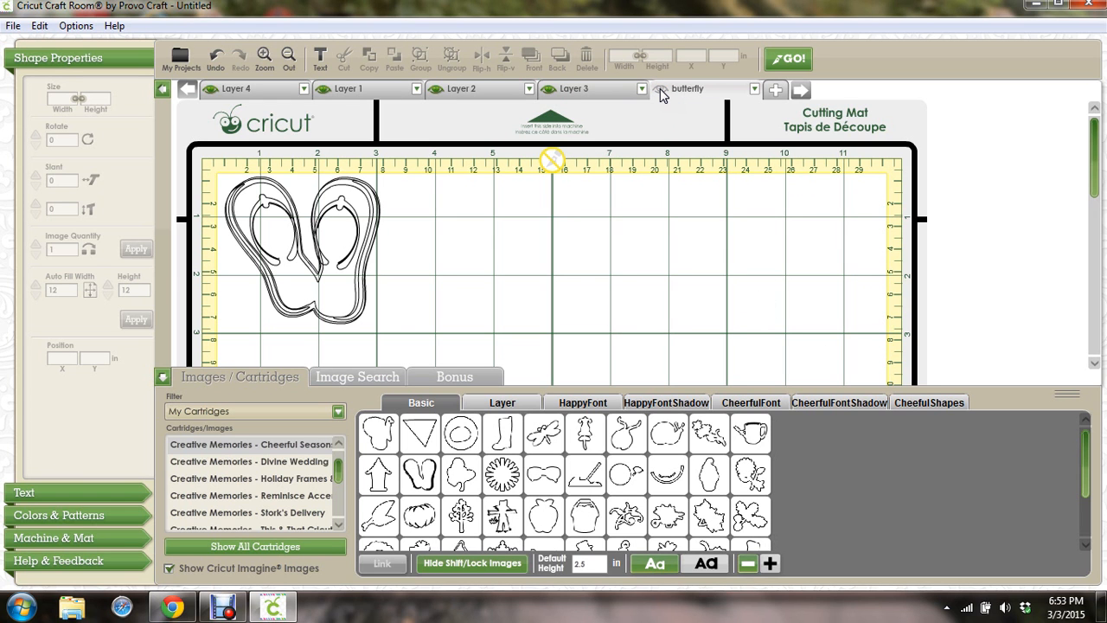
click(661, 90)
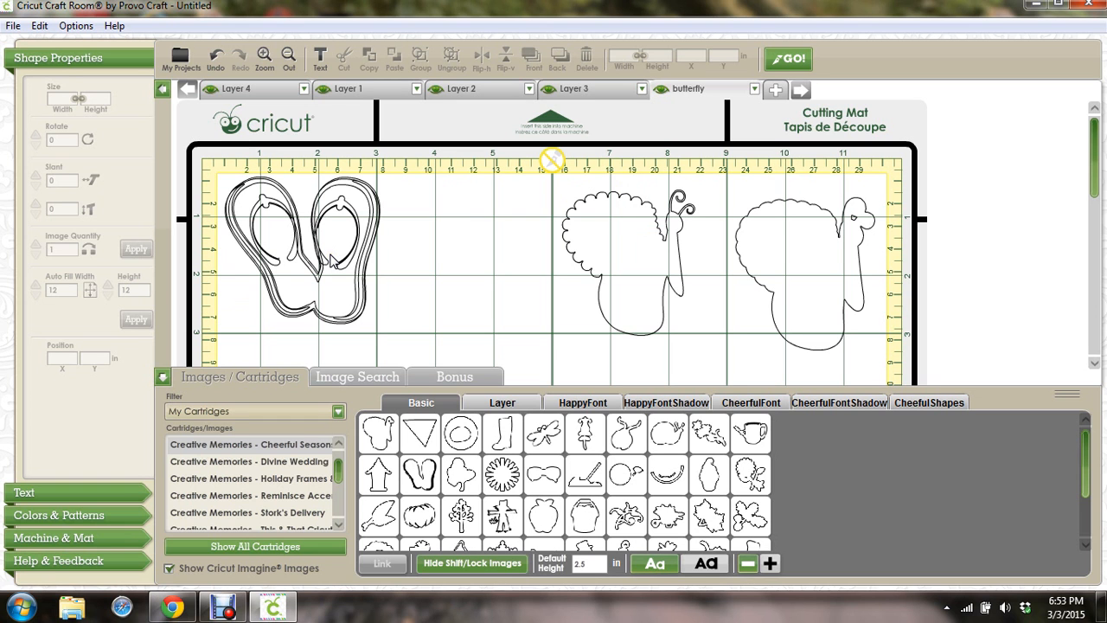
click(663, 90)
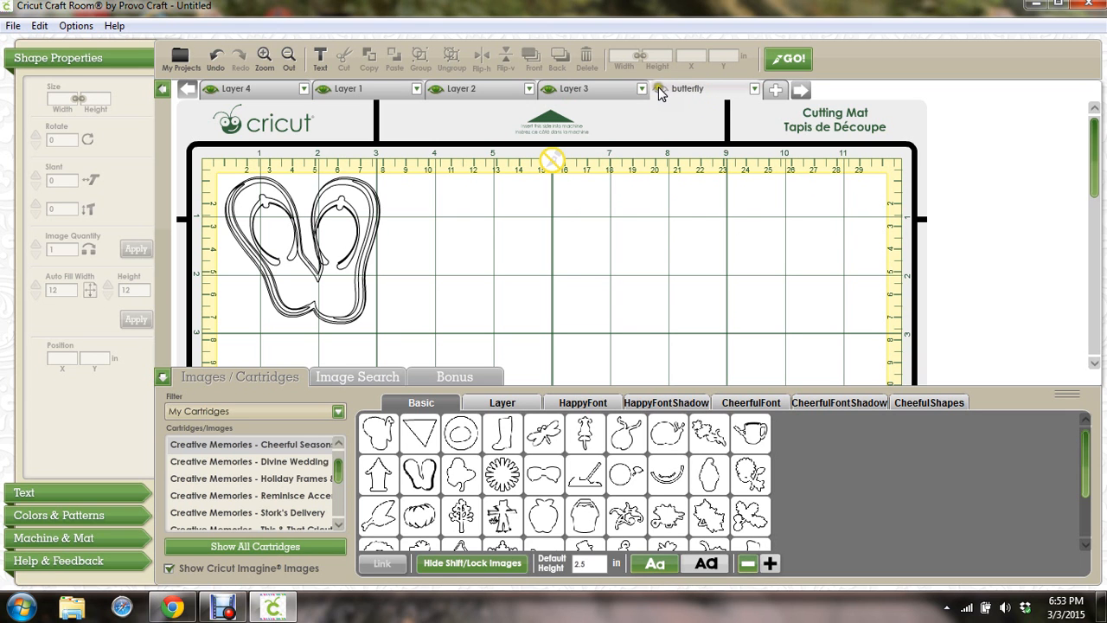
click(661, 90)
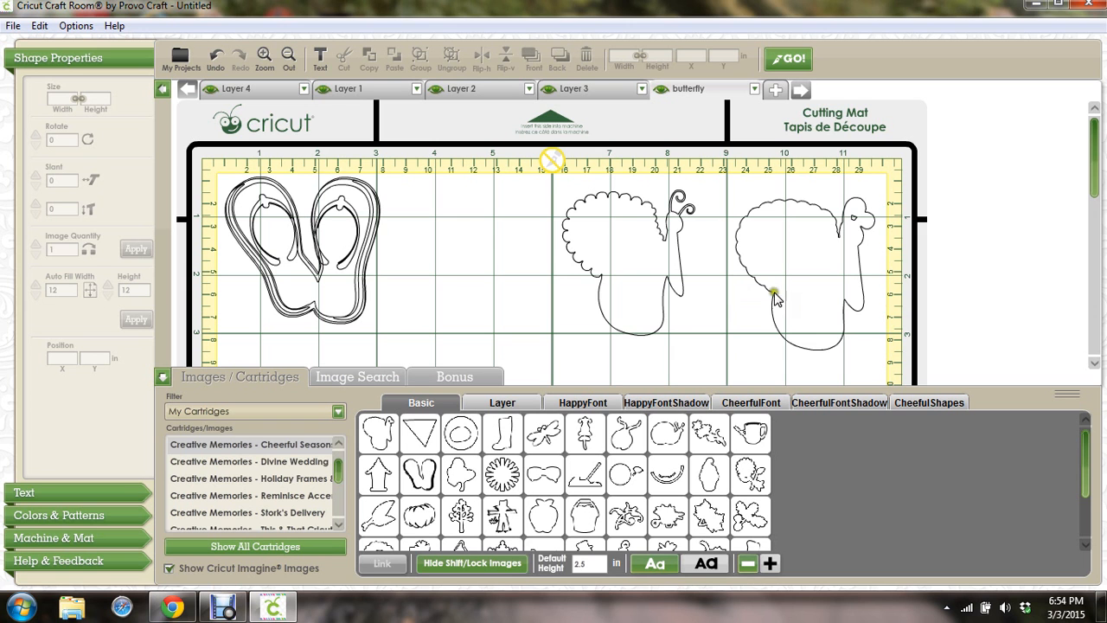
click(631, 253)
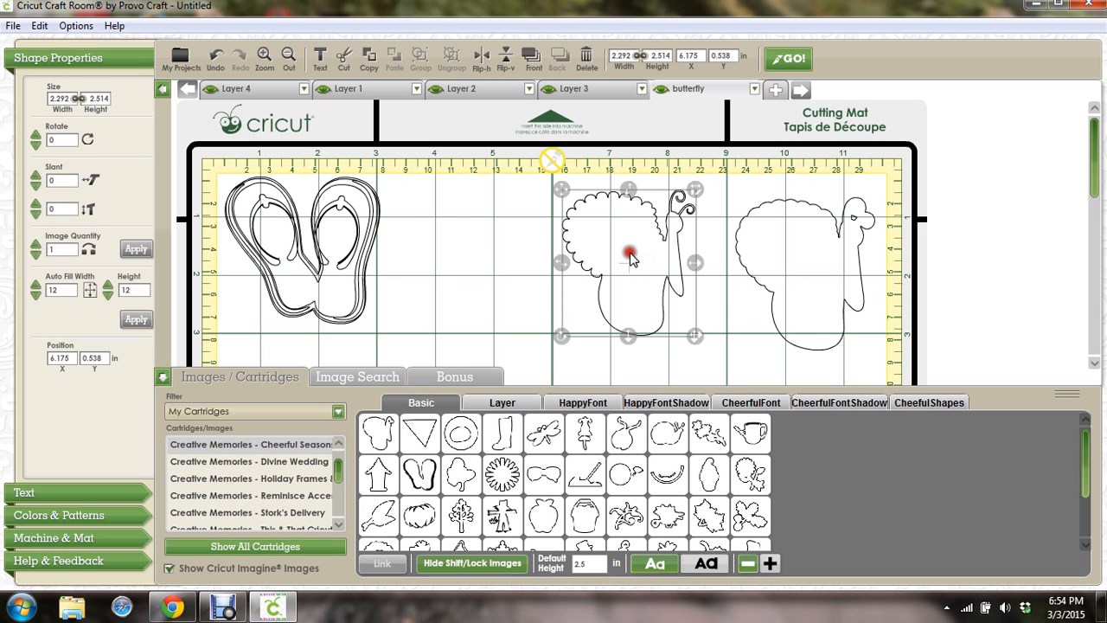
click(802, 259)
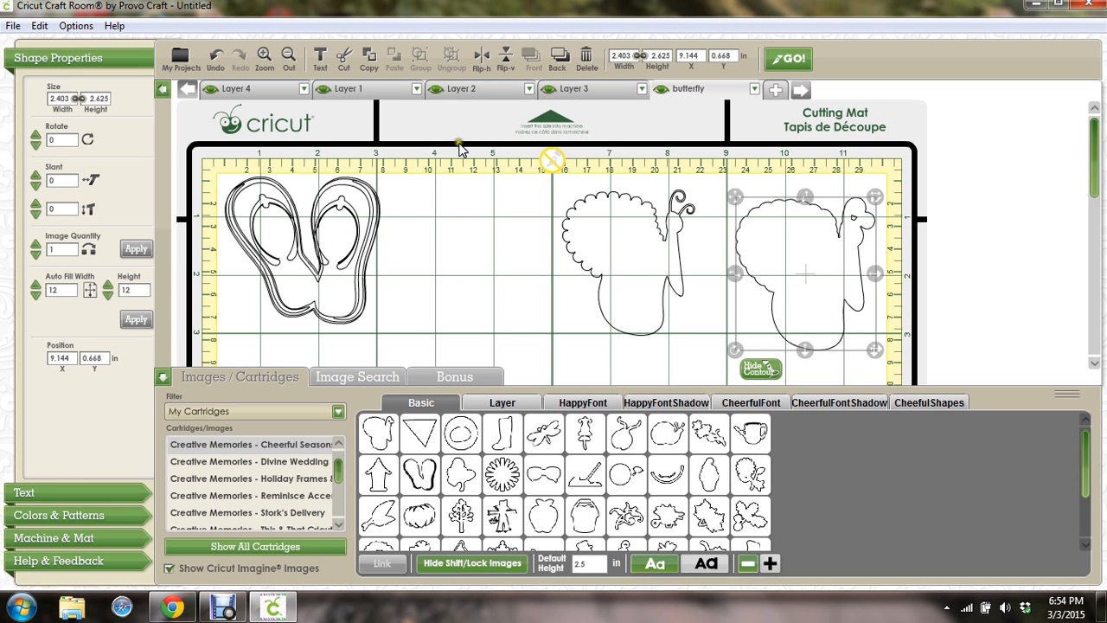
click(320, 89)
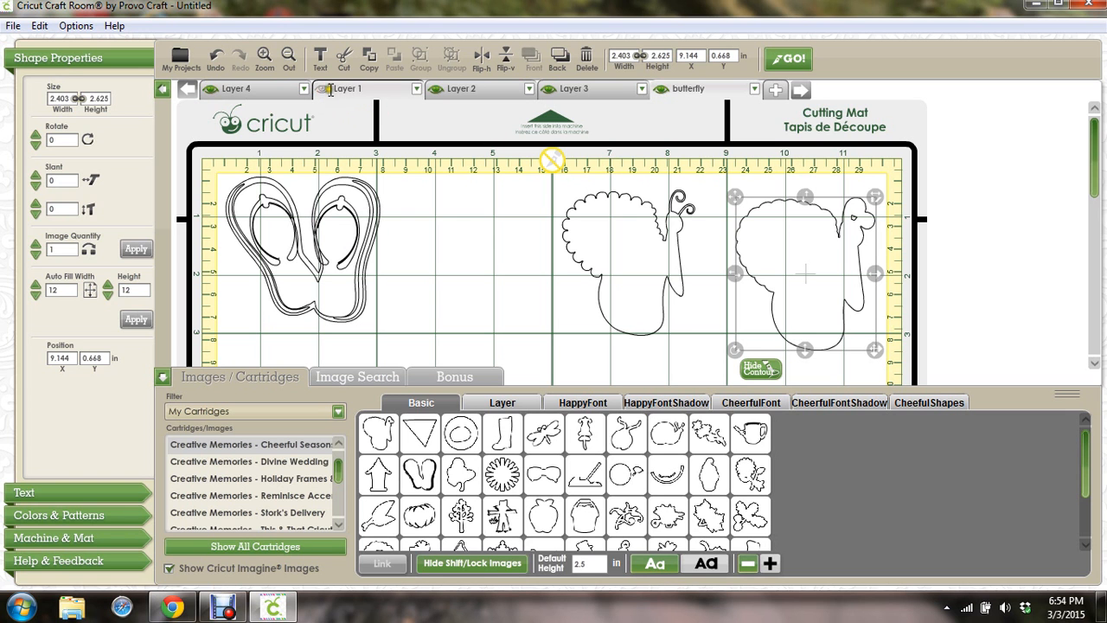
click(436, 89)
click(548, 90)
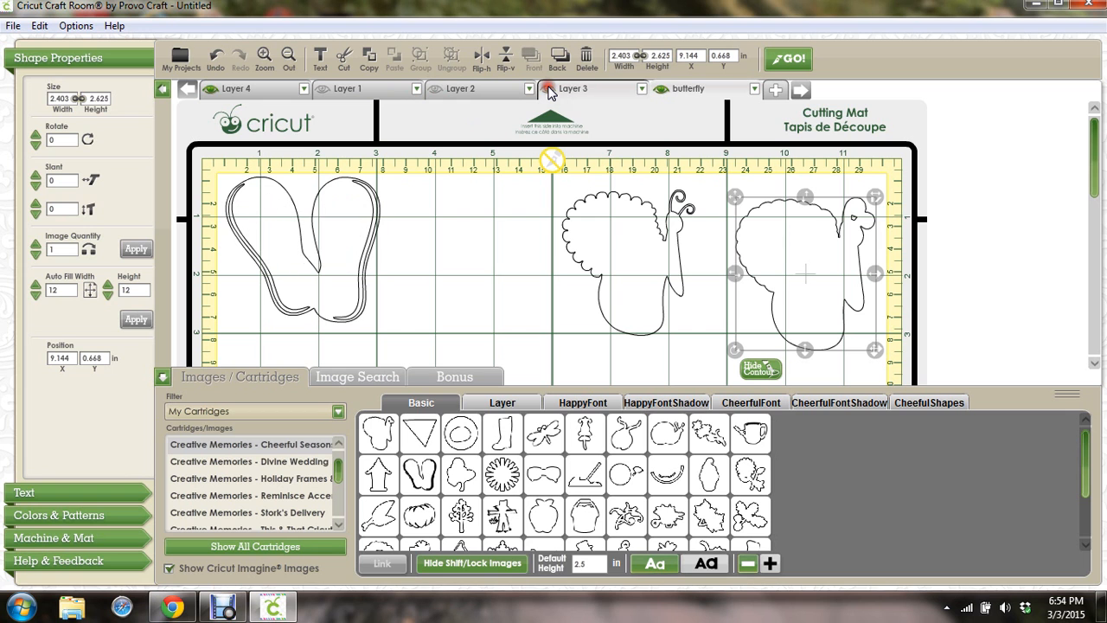
click(549, 89)
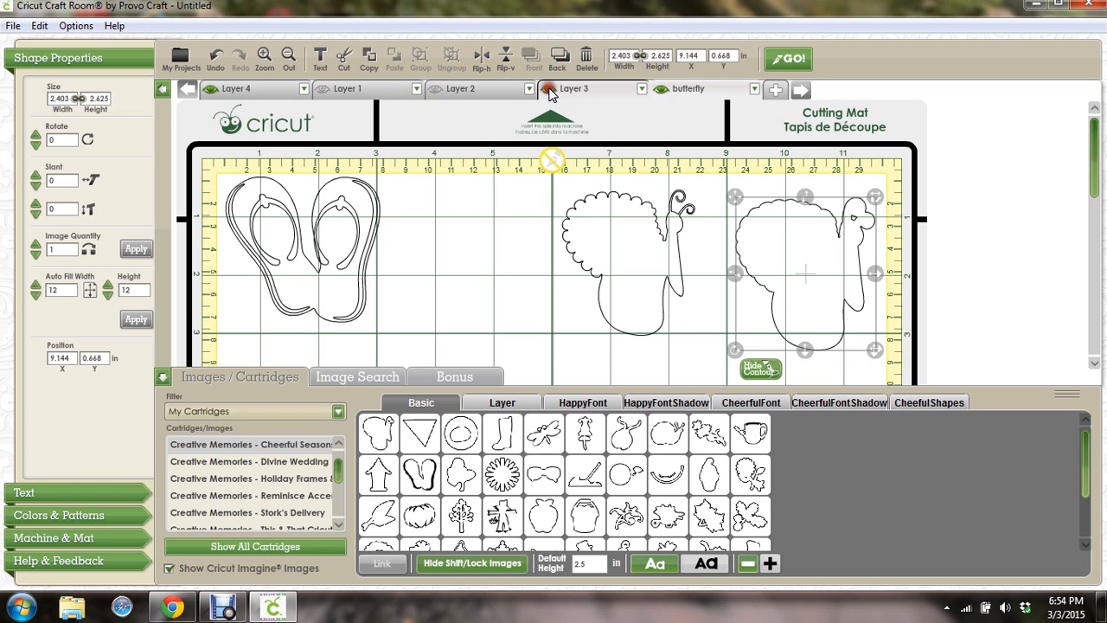
click(435, 89)
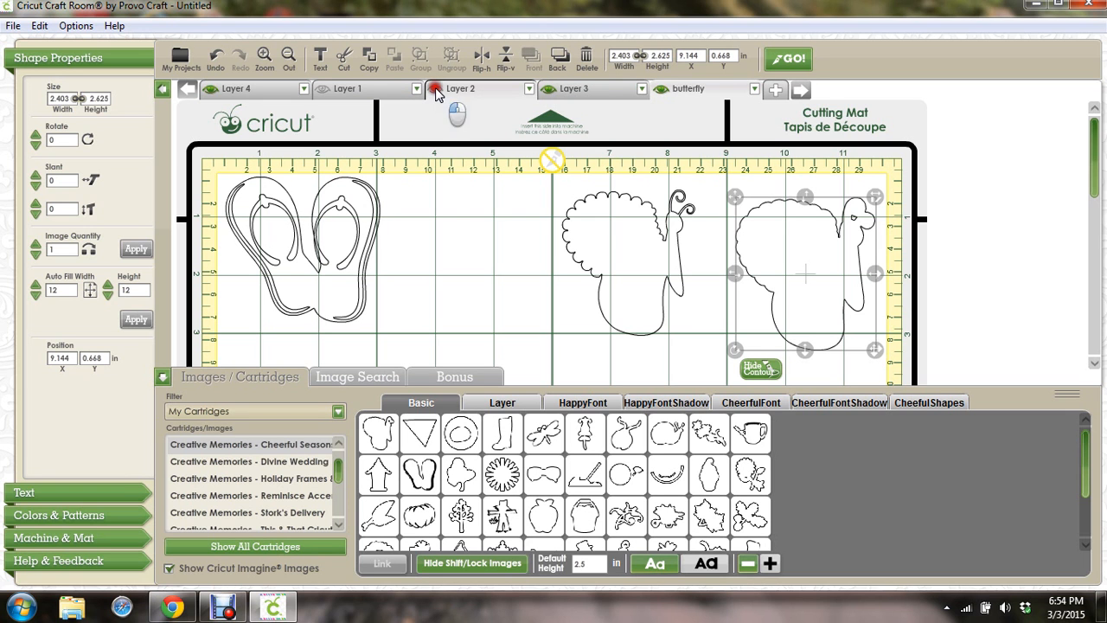
click(323, 89)
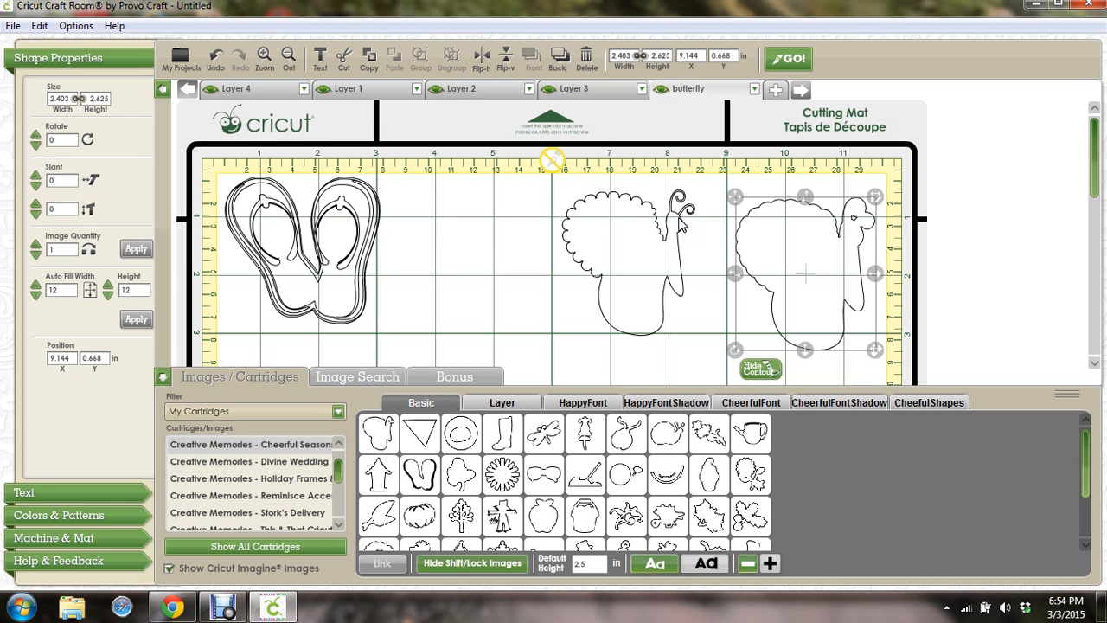
click(618, 247)
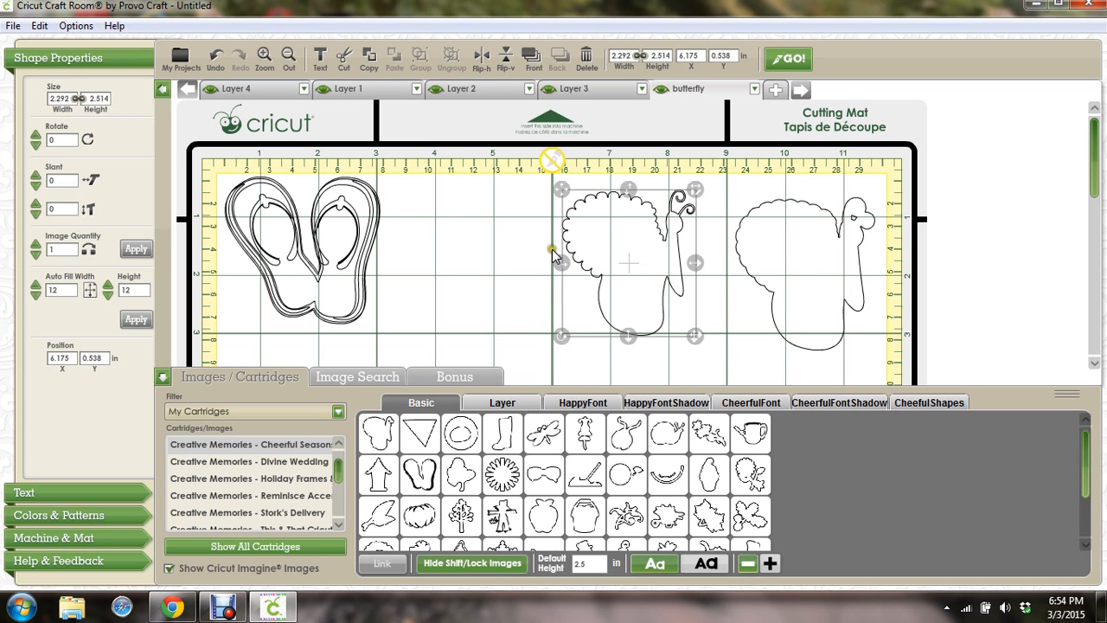
click(517, 269)
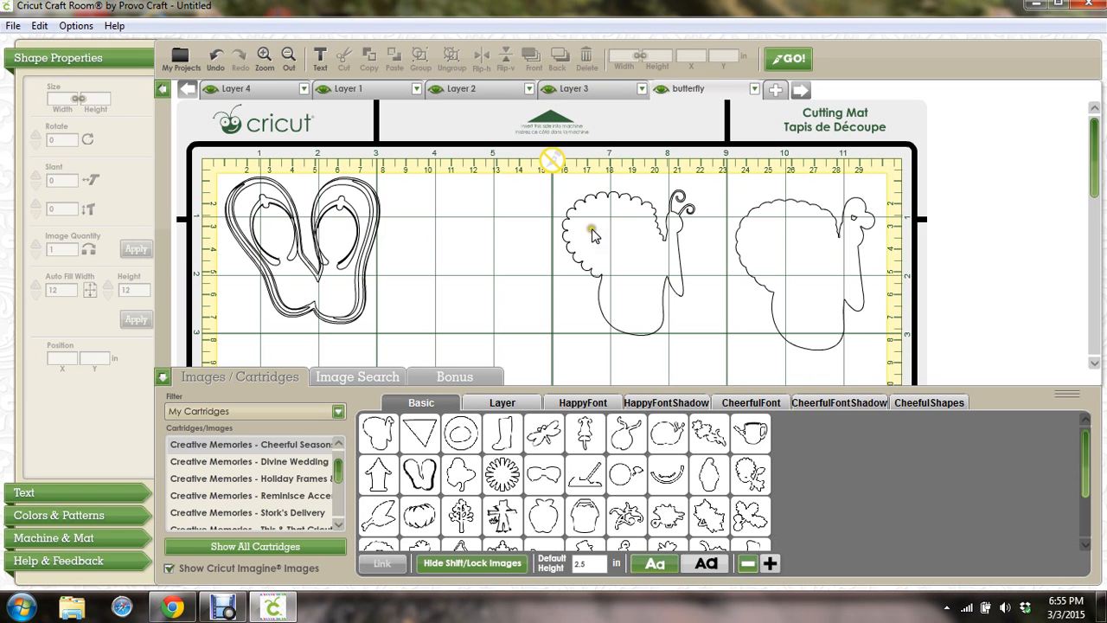
click(173, 608)
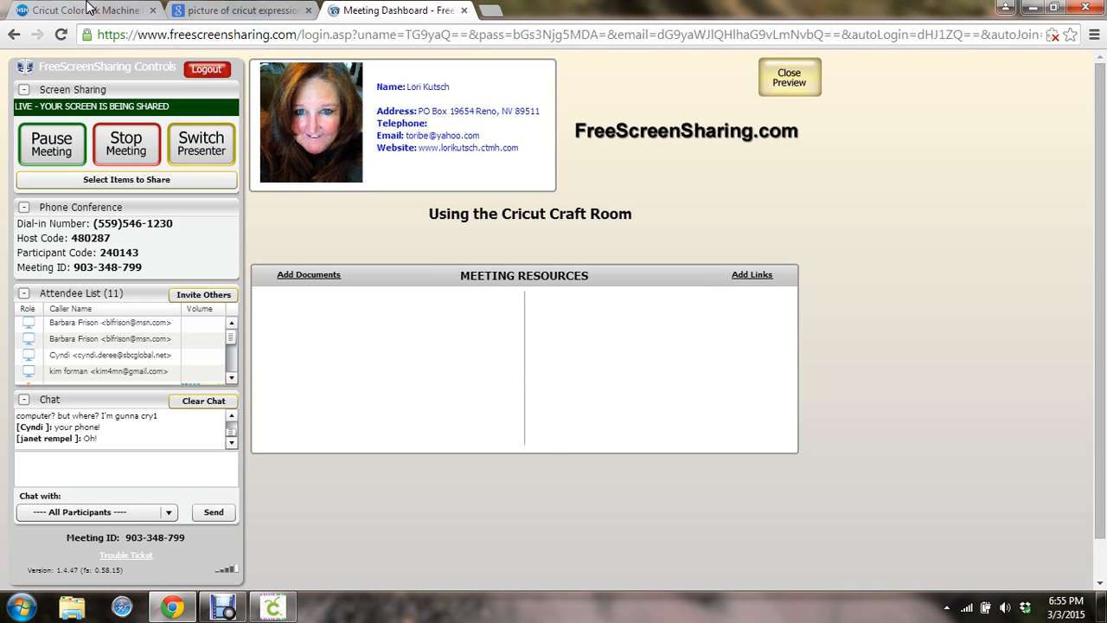
click(86, 10)
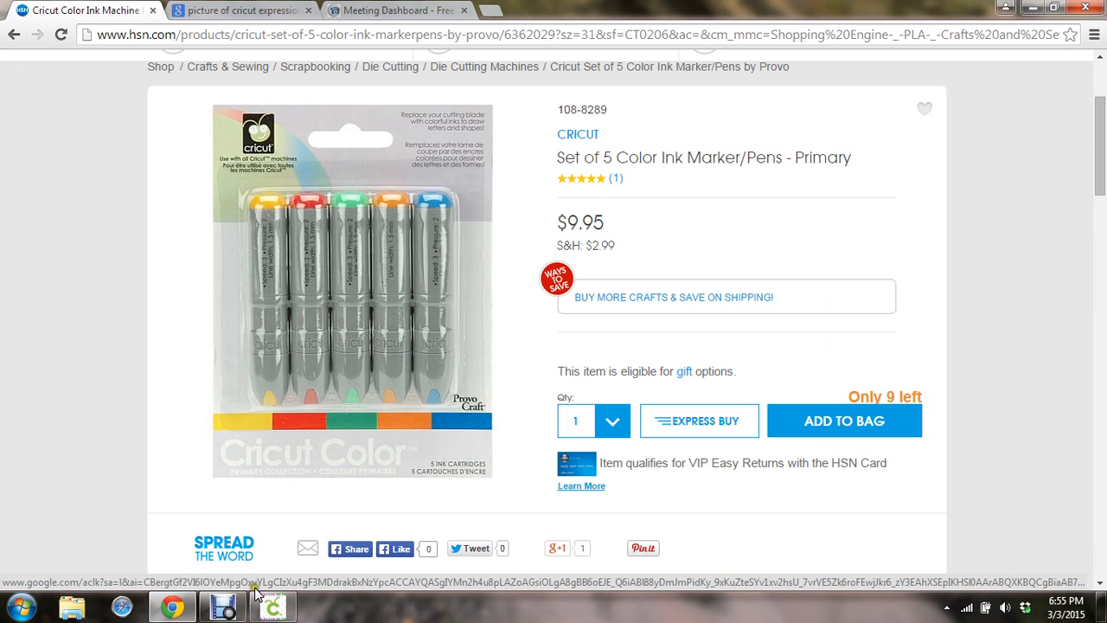
click(272, 608)
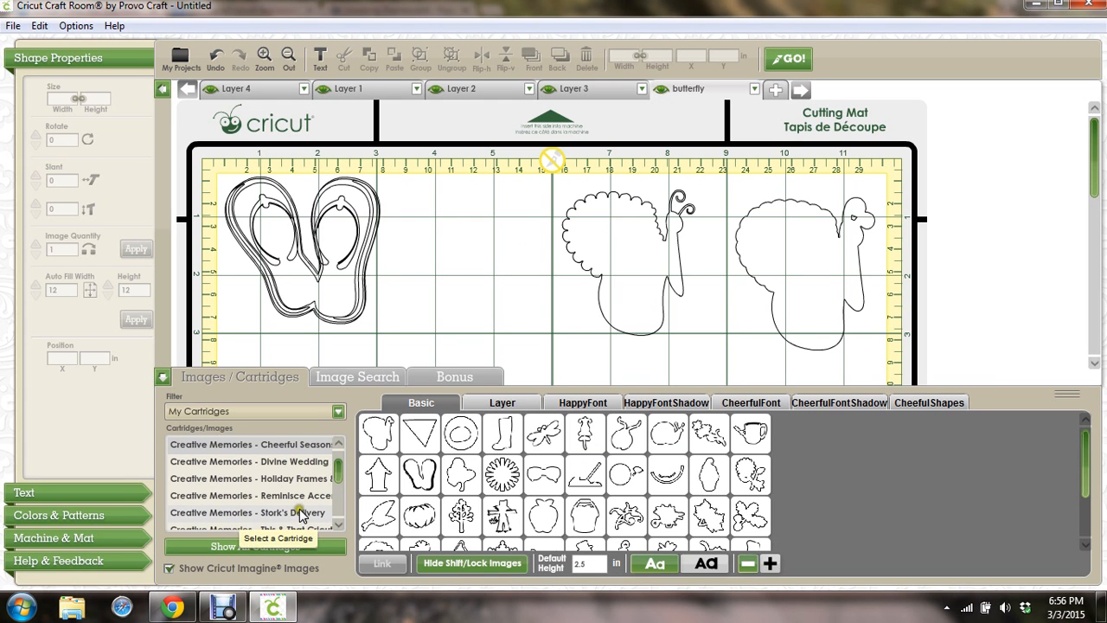
Scroll the cartridge list, previewing Pretty Packages, 3D Rudolph Head, 3D Lanterns and 3D Hats
drag(335, 477, 284, 500)
click(249, 509)
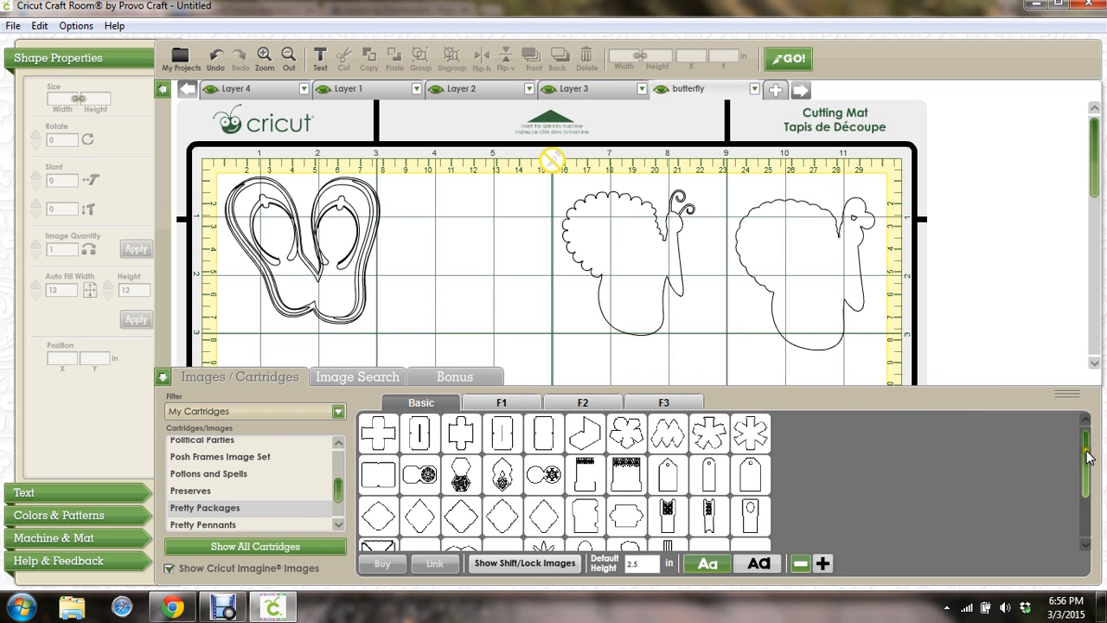
drag(1086, 452, 1086, 497)
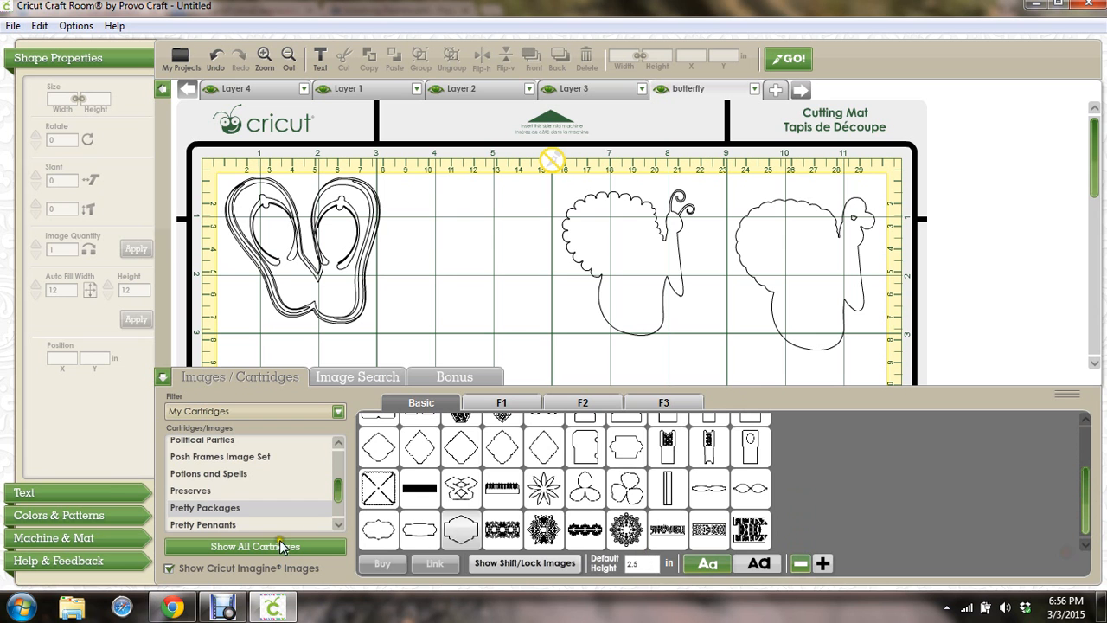
drag(338, 490, 340, 512)
click(260, 467)
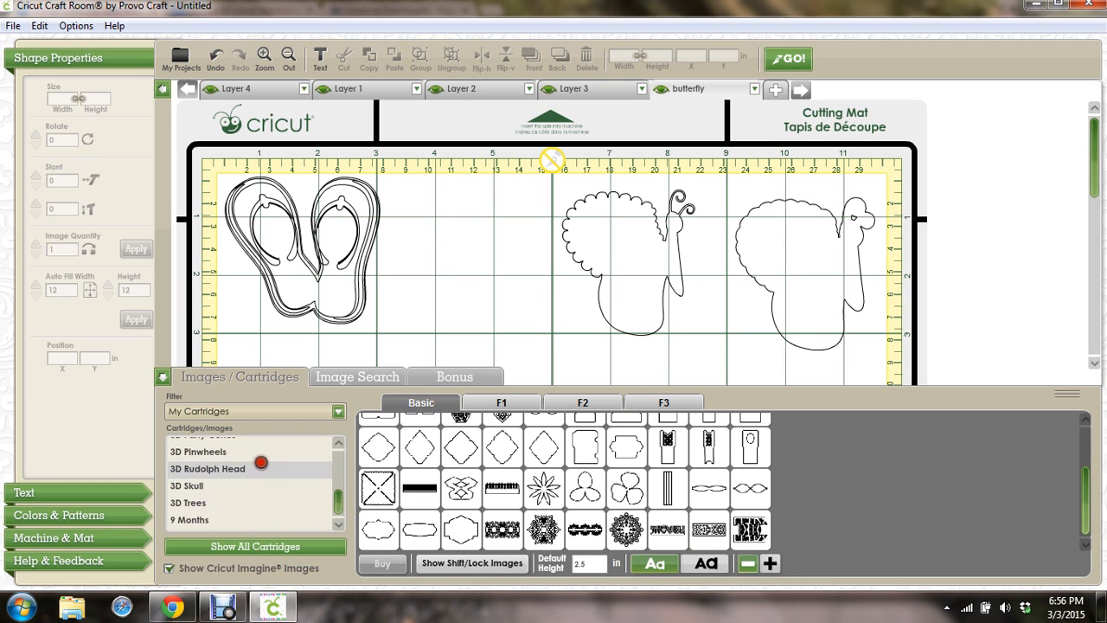
click(337, 442)
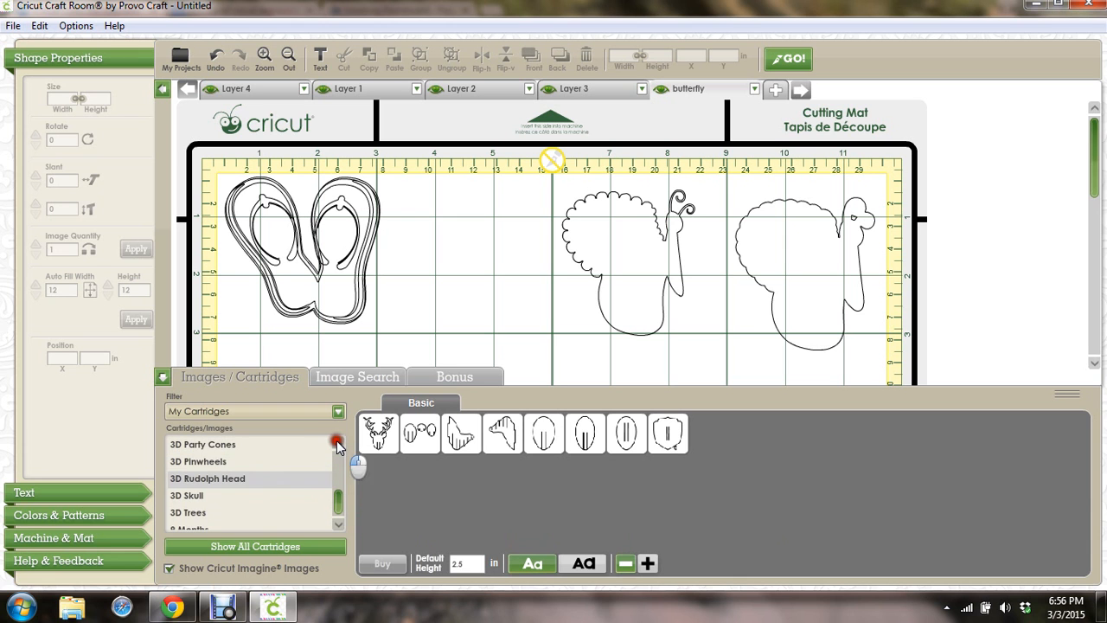
click(337, 442)
click(337, 442)
click(194, 478)
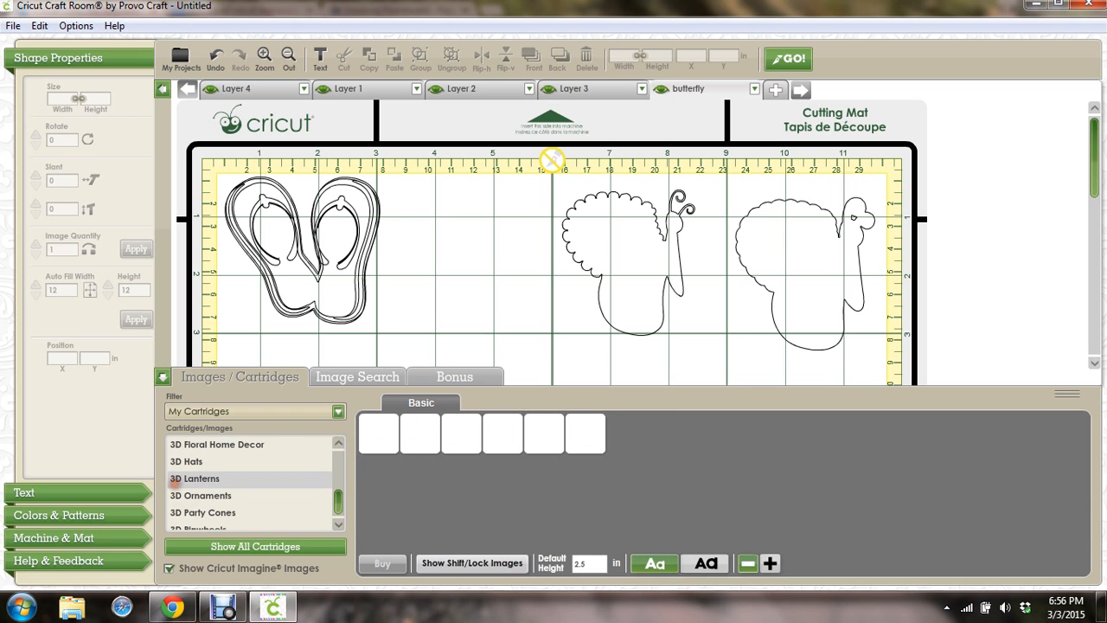
click(198, 462)
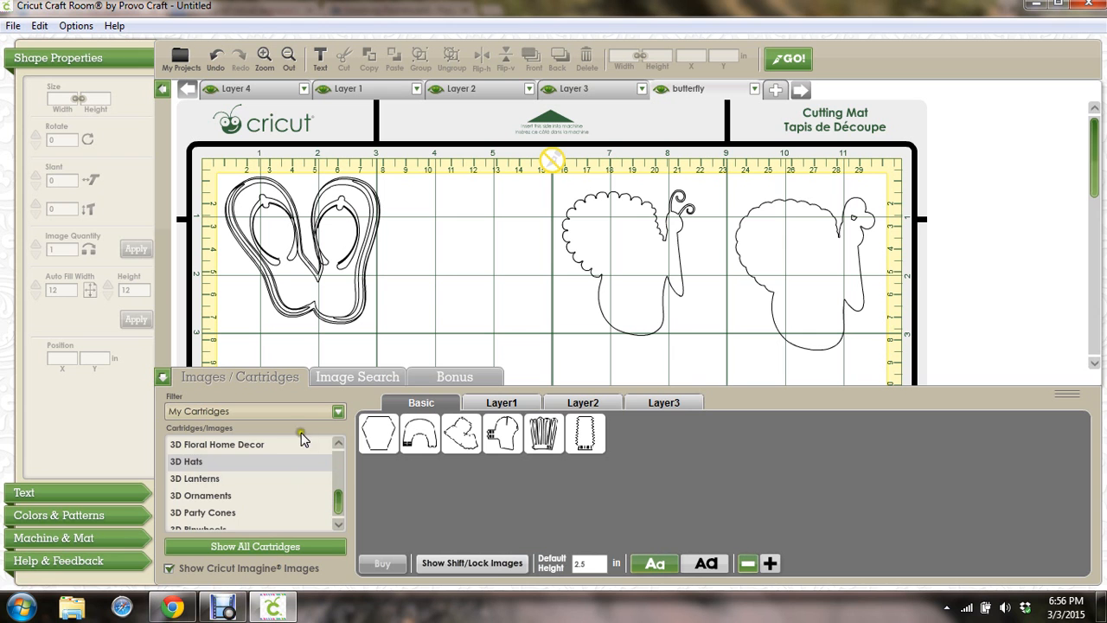
Continue past 3D Bows, 3 Birds, Zombies and Zodiac to load the Yummy cartridge images
click(337, 442)
click(338, 442)
click(337, 442)
click(223, 478)
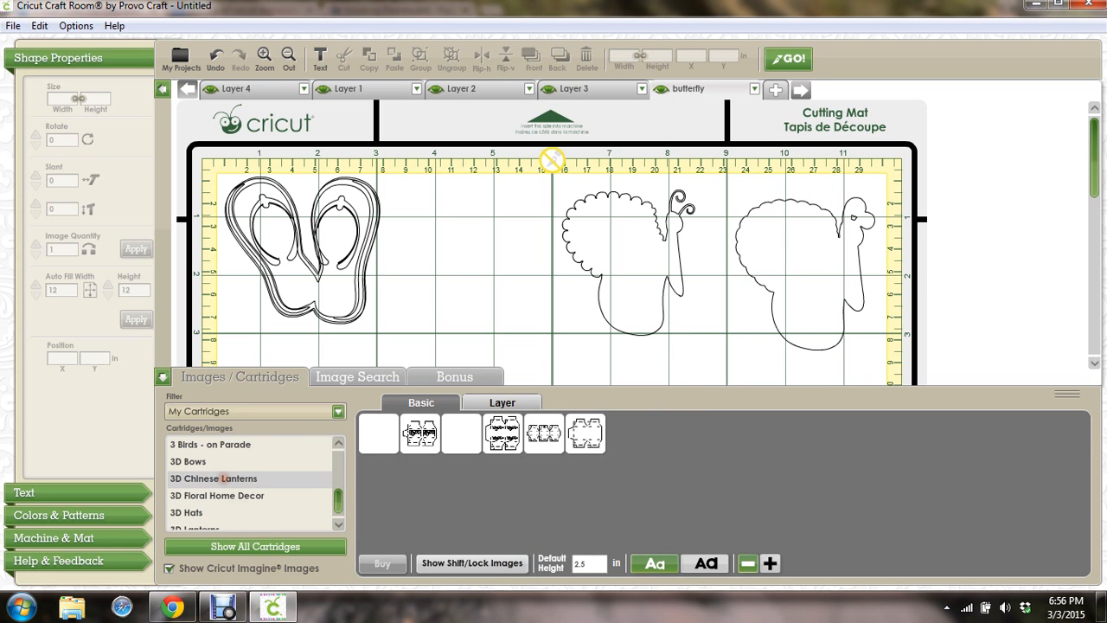
click(206, 462)
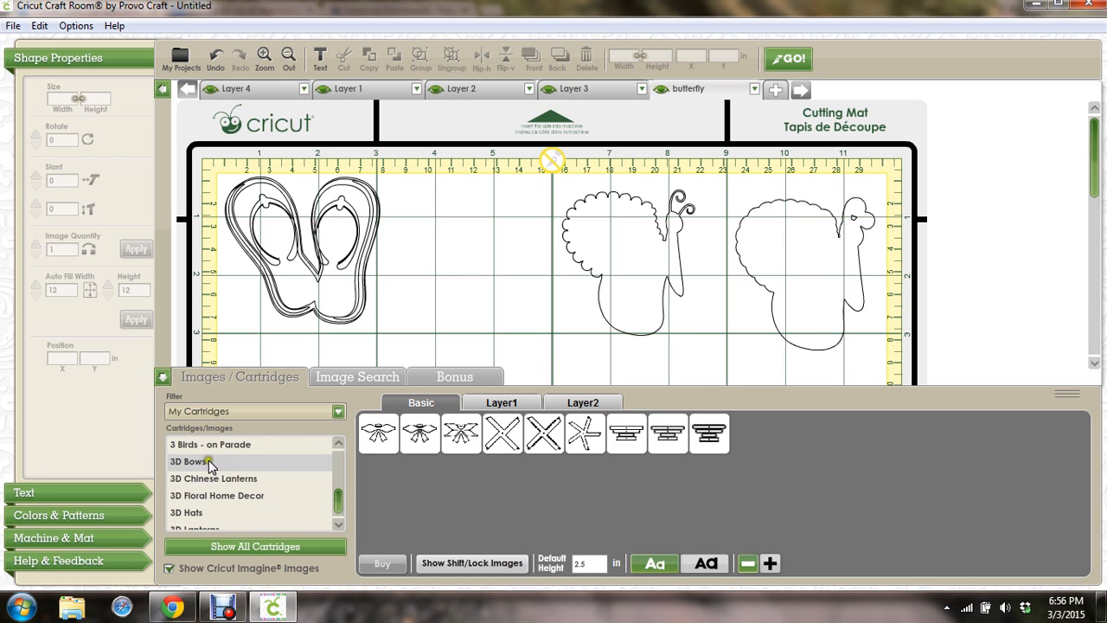
click(217, 444)
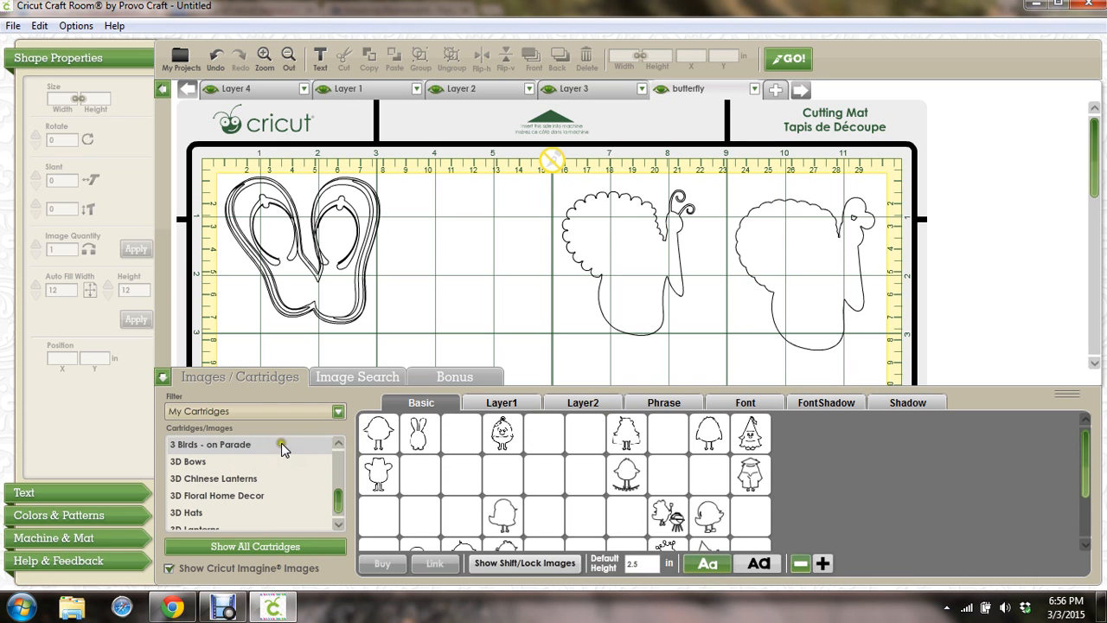
click(338, 442)
click(338, 442)
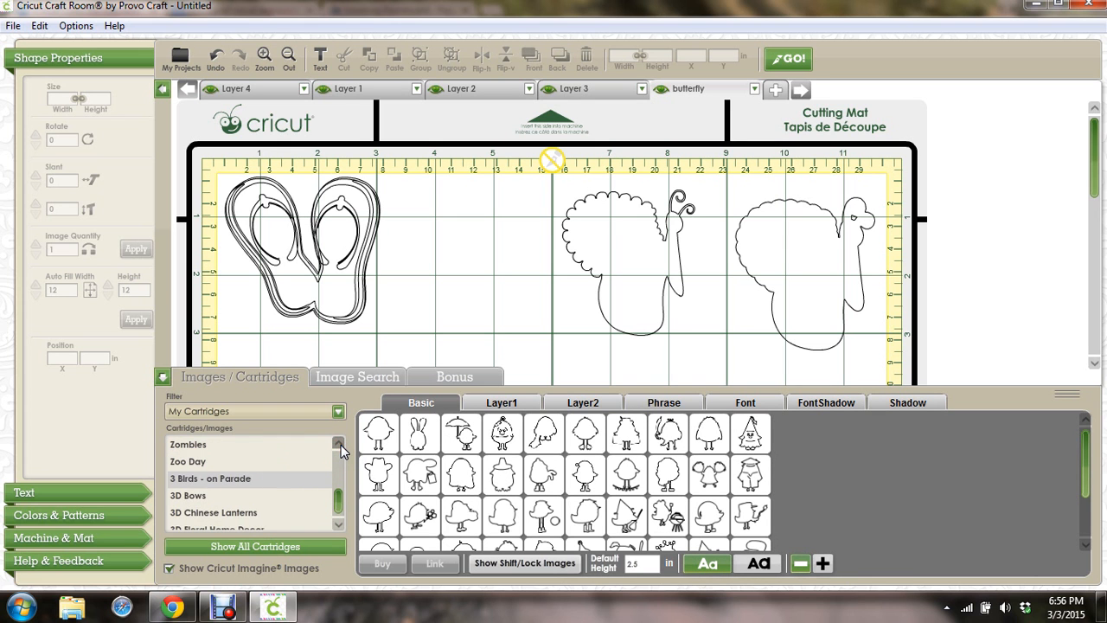
click(337, 443)
click(337, 443)
click(208, 473)
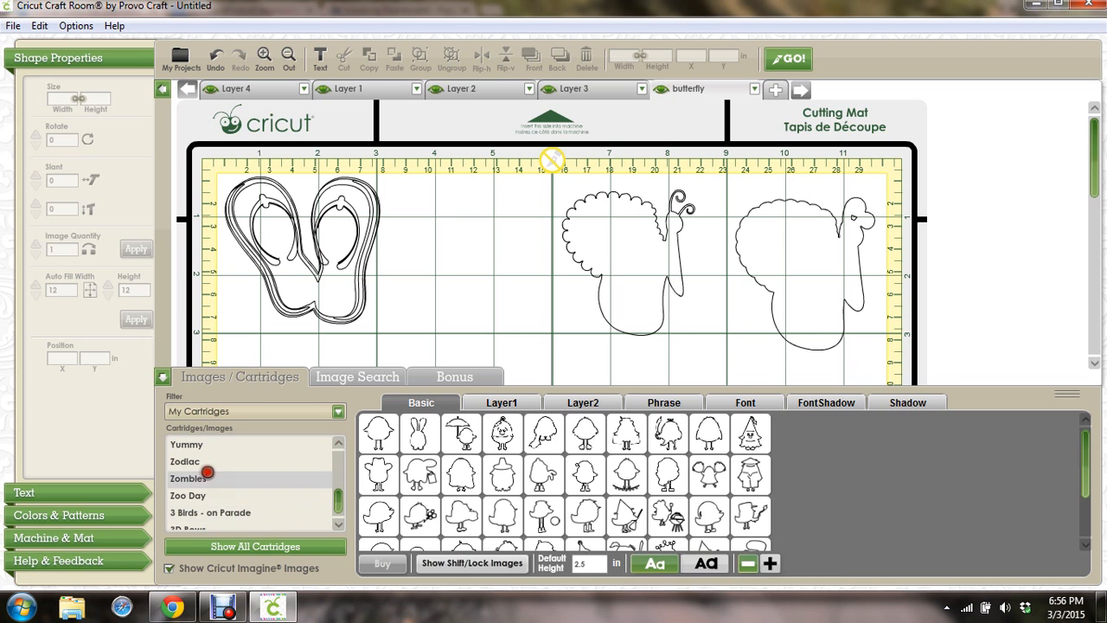
click(338, 444)
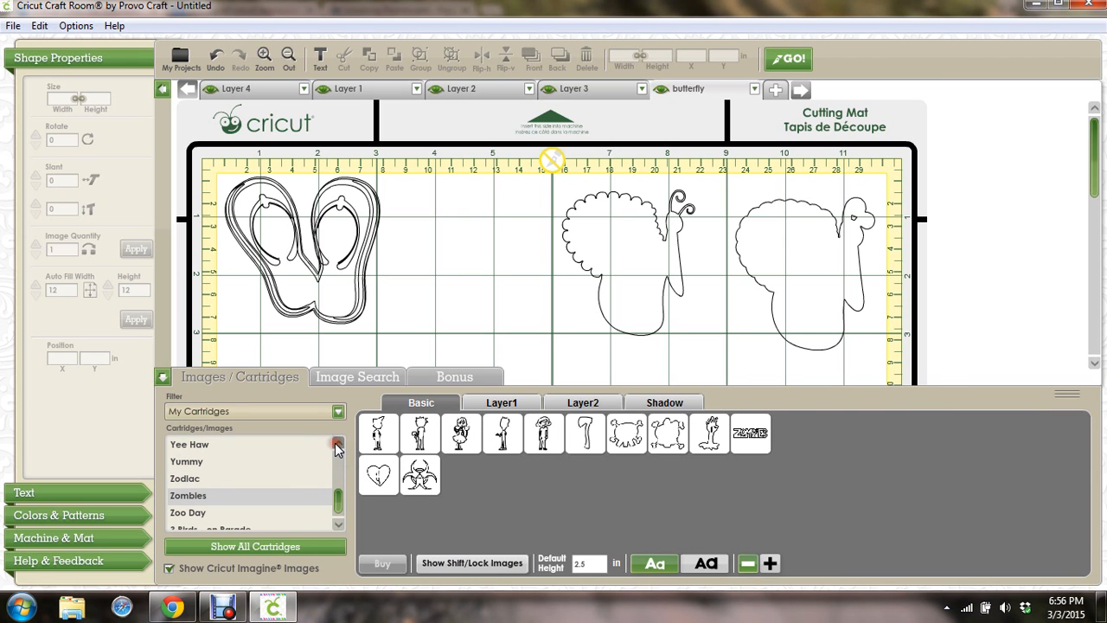
click(191, 479)
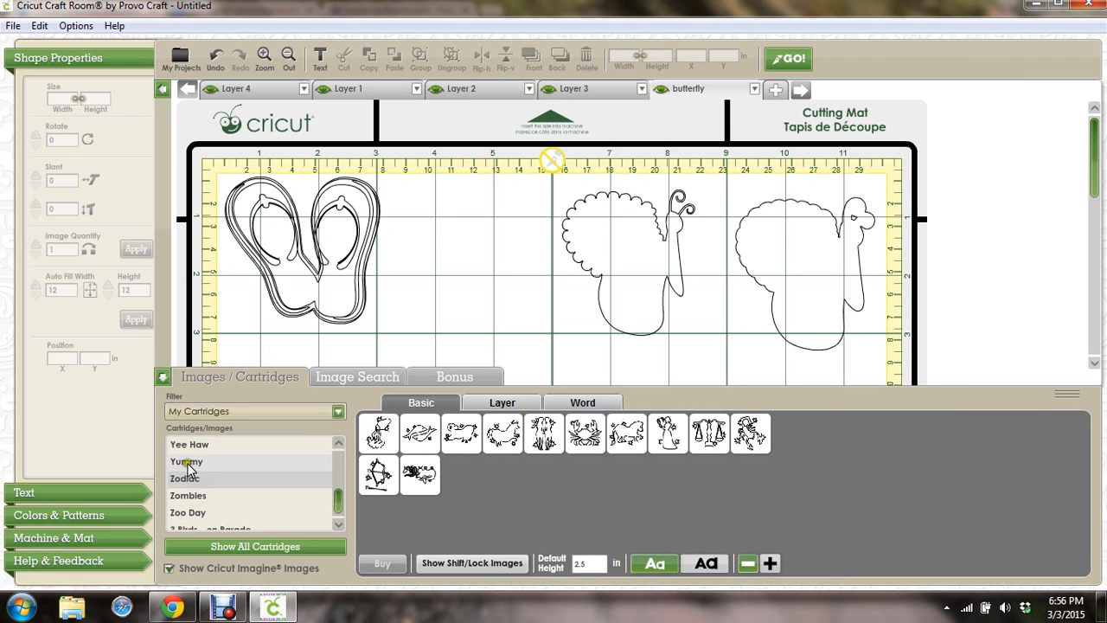
click(188, 464)
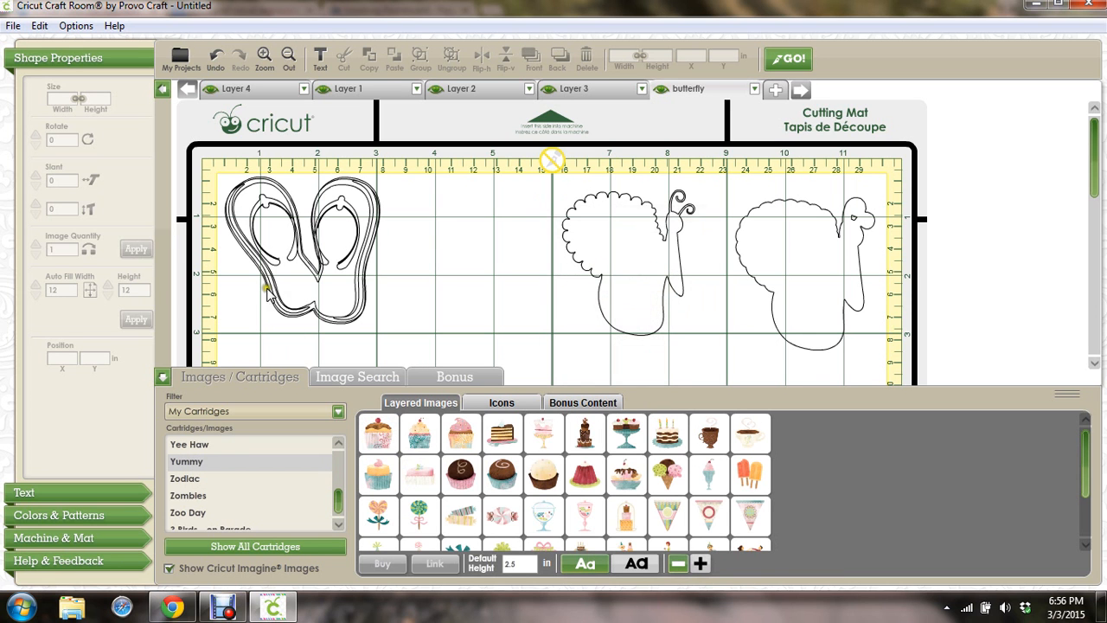
Start a new project, discarding the current one without saving
click(12, 26)
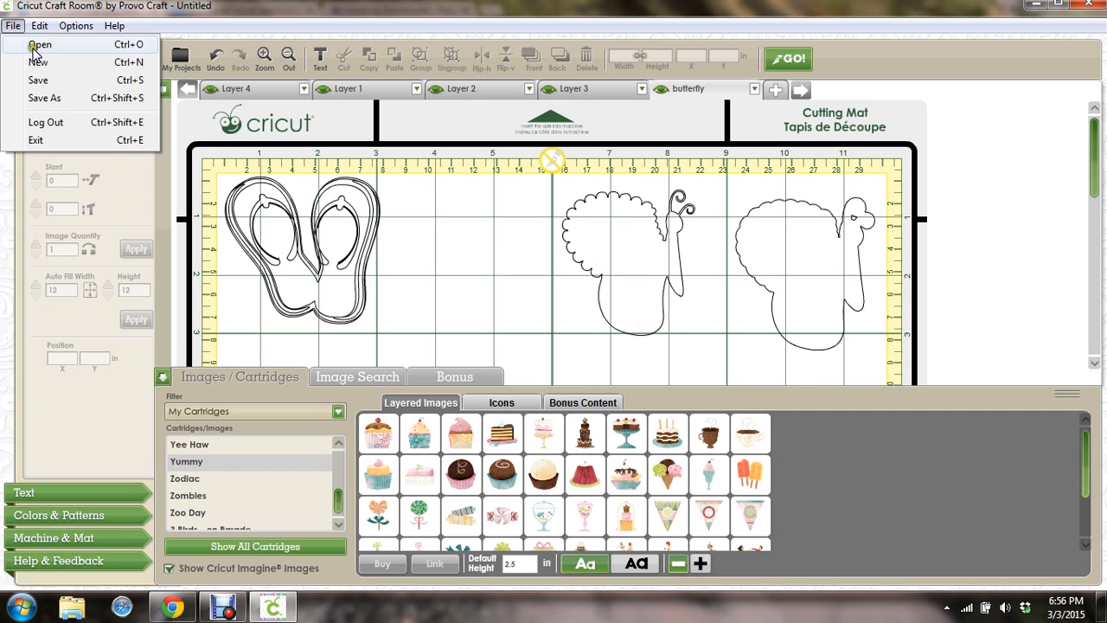
click(42, 59)
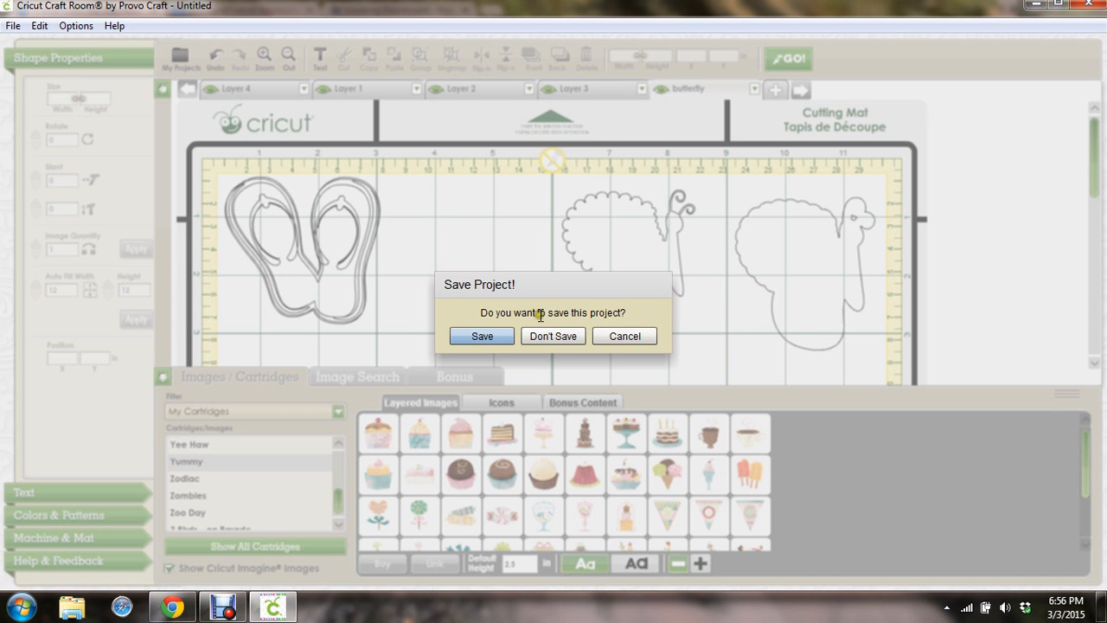
click(547, 338)
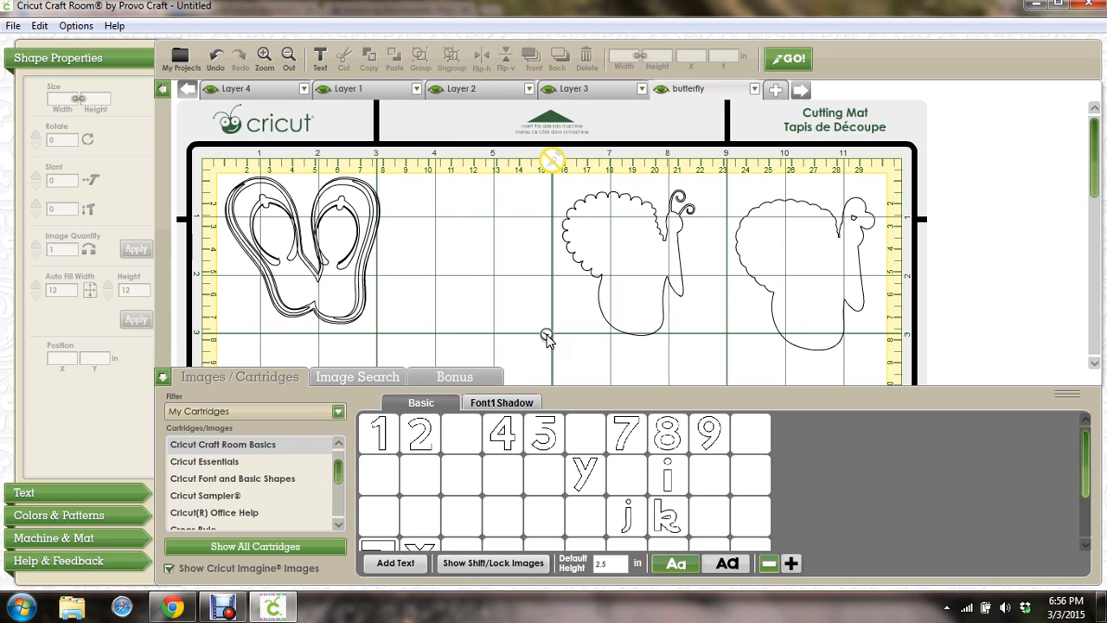
Scroll the cartridge list back to the Yummy cartridge's dessert images
mouse_move(511, 424)
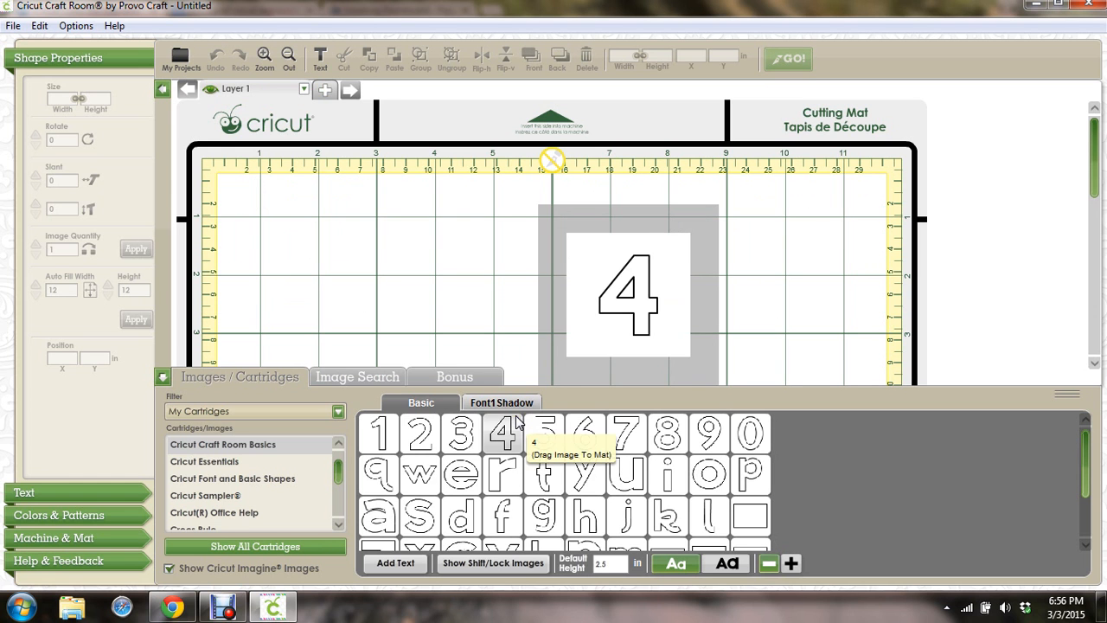
drag(343, 467, 341, 500)
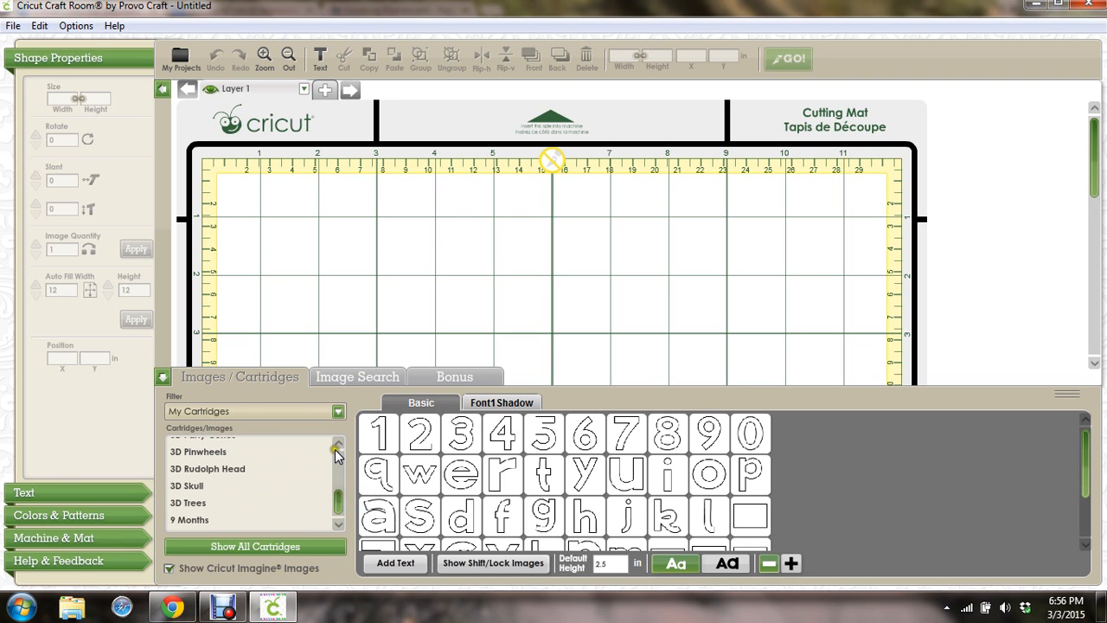
drag(337, 444, 336, 443)
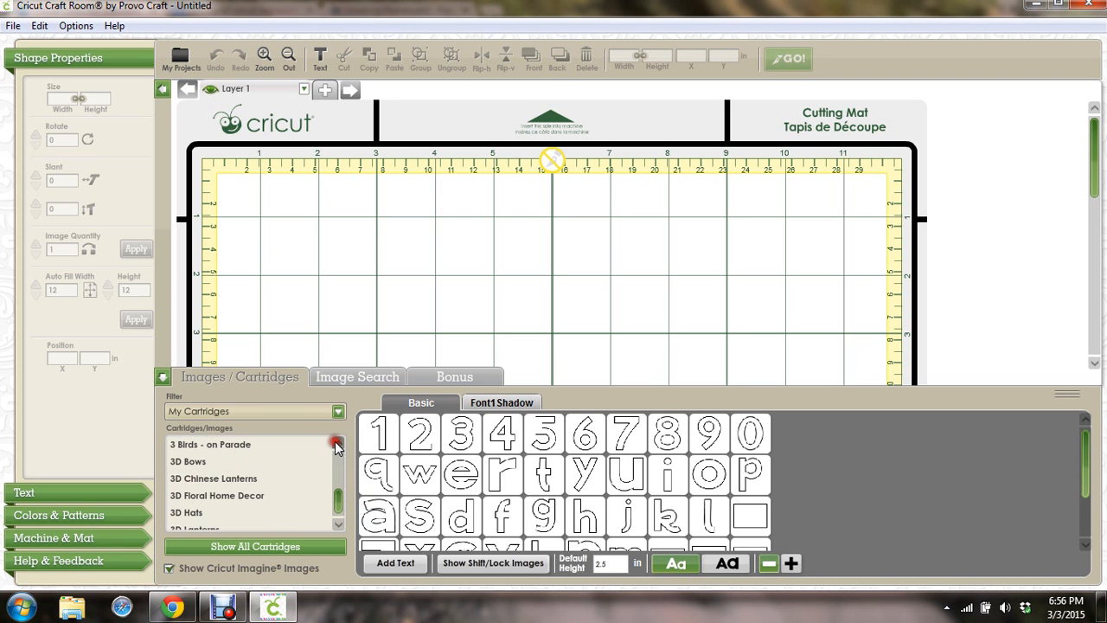
click(220, 459)
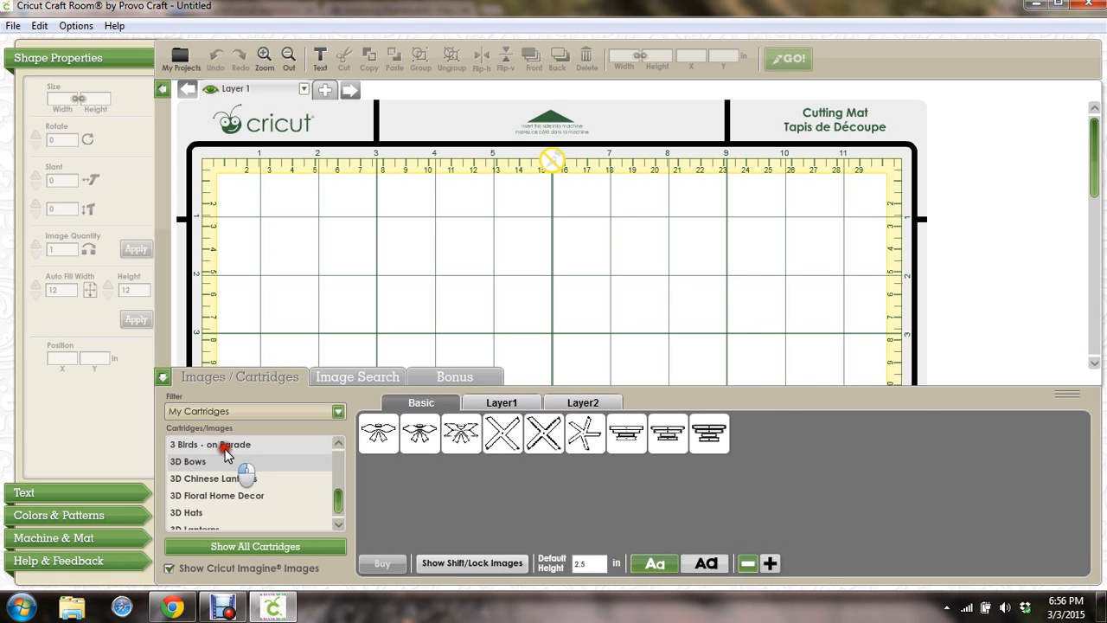
click(216, 444)
click(338, 444)
drag(337, 444, 337, 444)
click(186, 447)
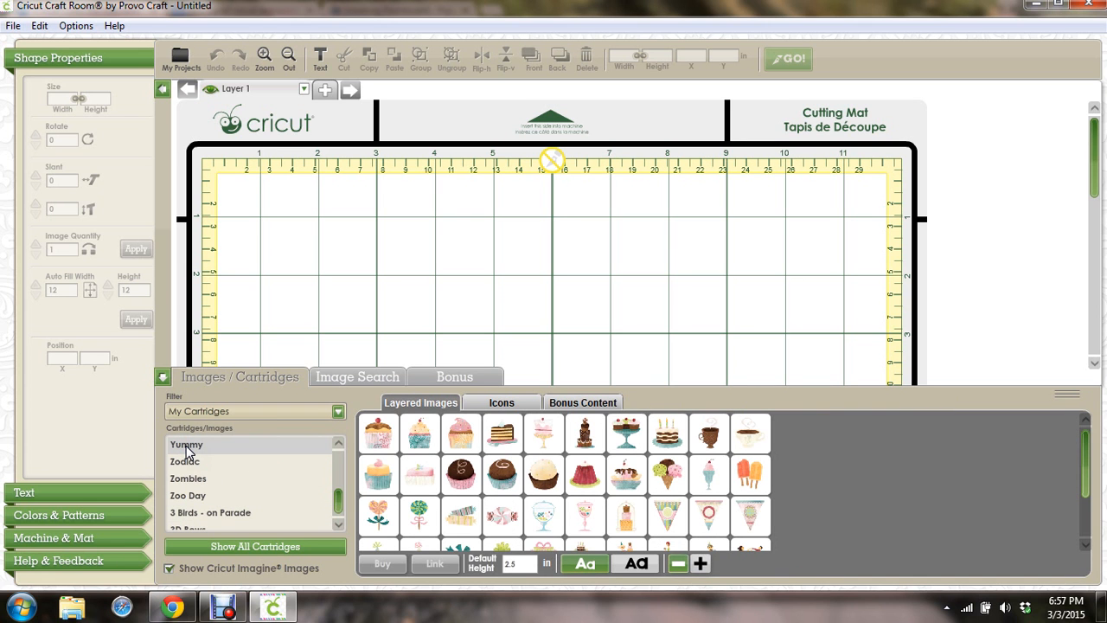
Add the Yummy Image03 cupcake to the mat, hide the browser, and move it right and down
mouse_move(461, 437)
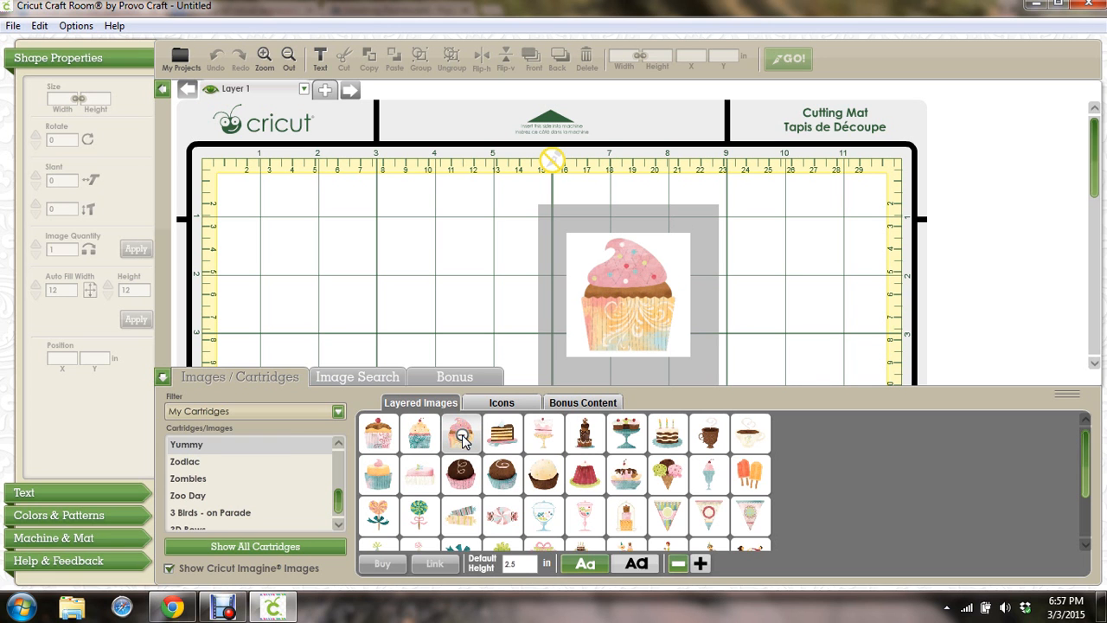
click(461, 437)
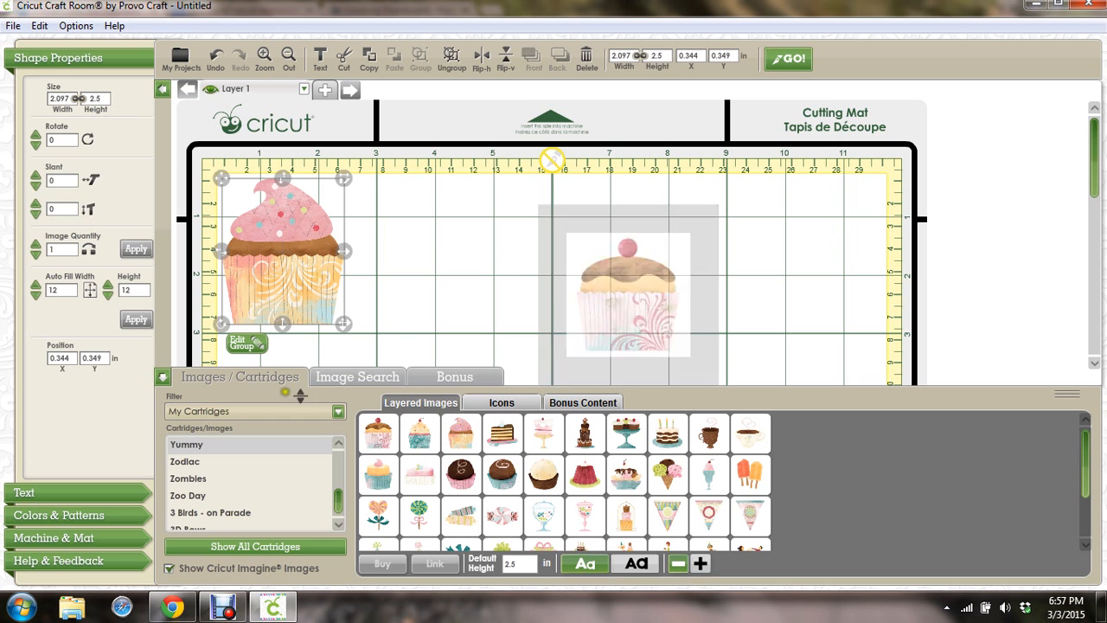
click(163, 378)
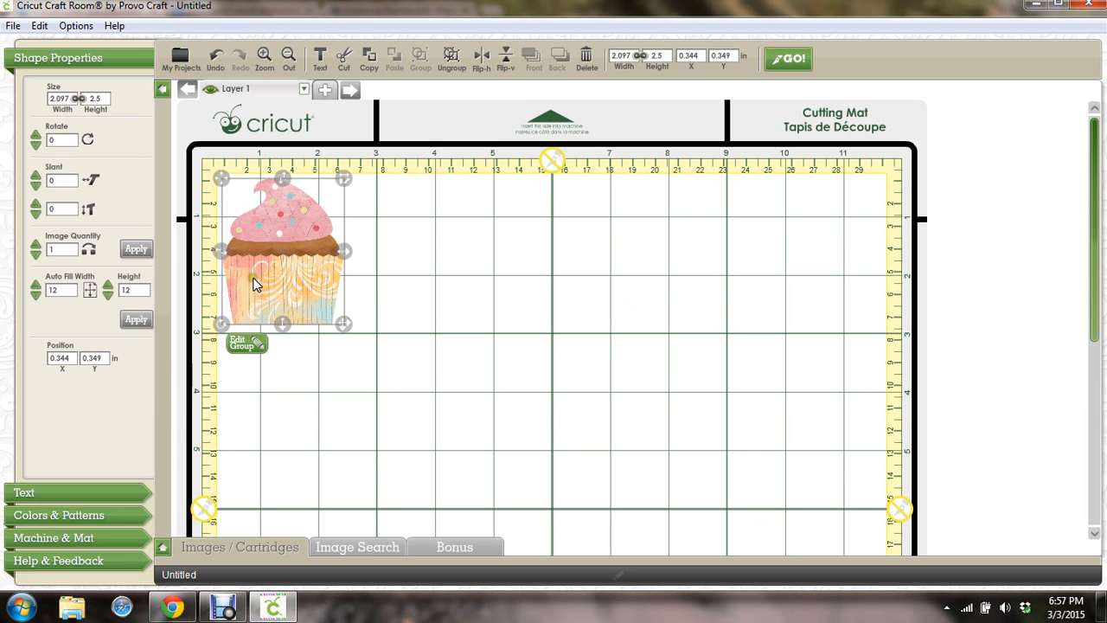
drag(268, 268, 359, 281)
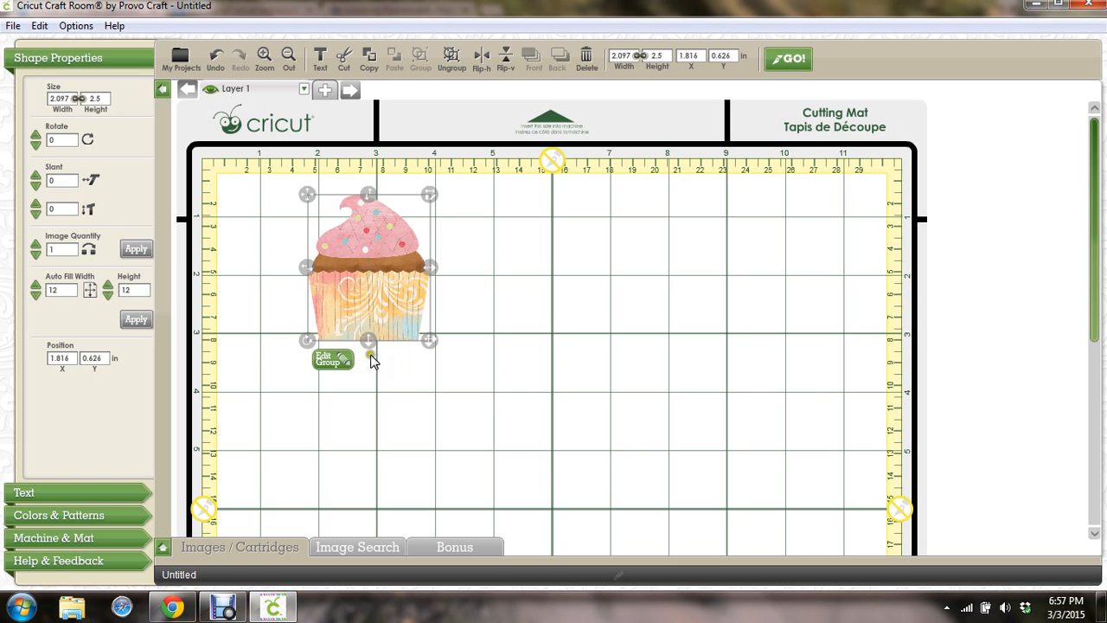
Ungroup the layered cupcake into its separate pieces
right_click(386, 317)
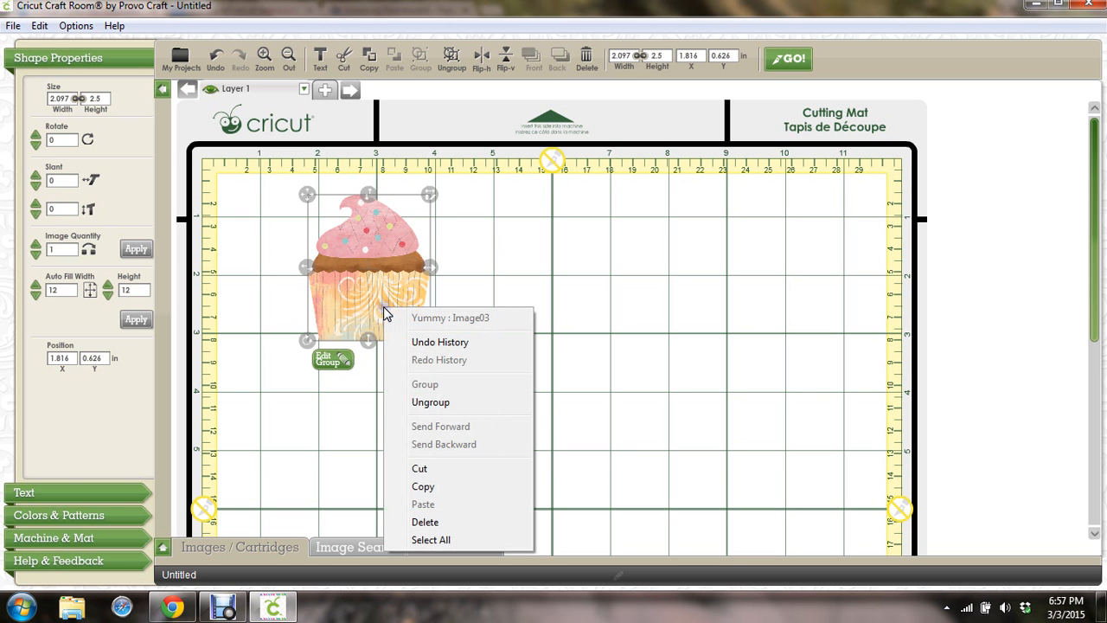
click(419, 403)
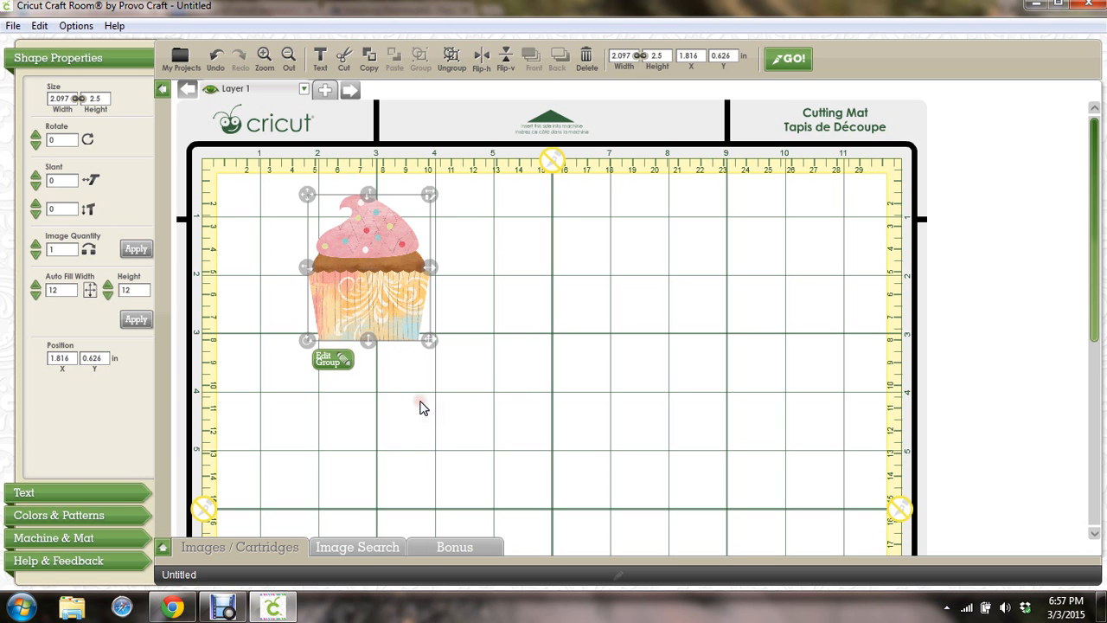
right_click(388, 303)
click(351, 389)
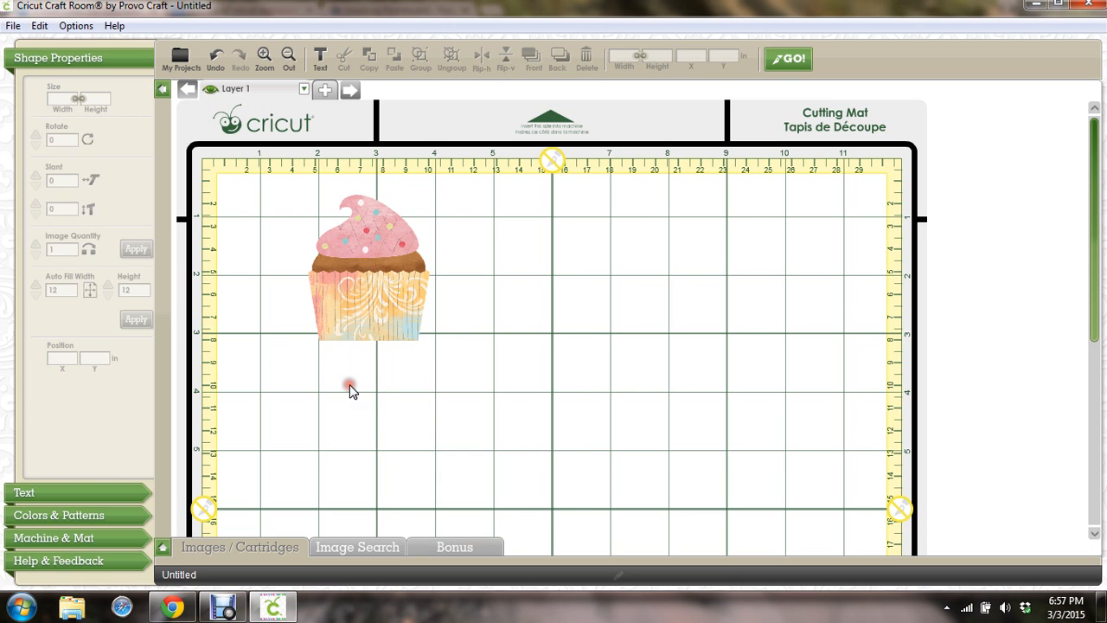
Spread the frosting, liner and cake base across the mat, with the whole cupcake at left
click(359, 240)
drag(360, 239, 698, 219)
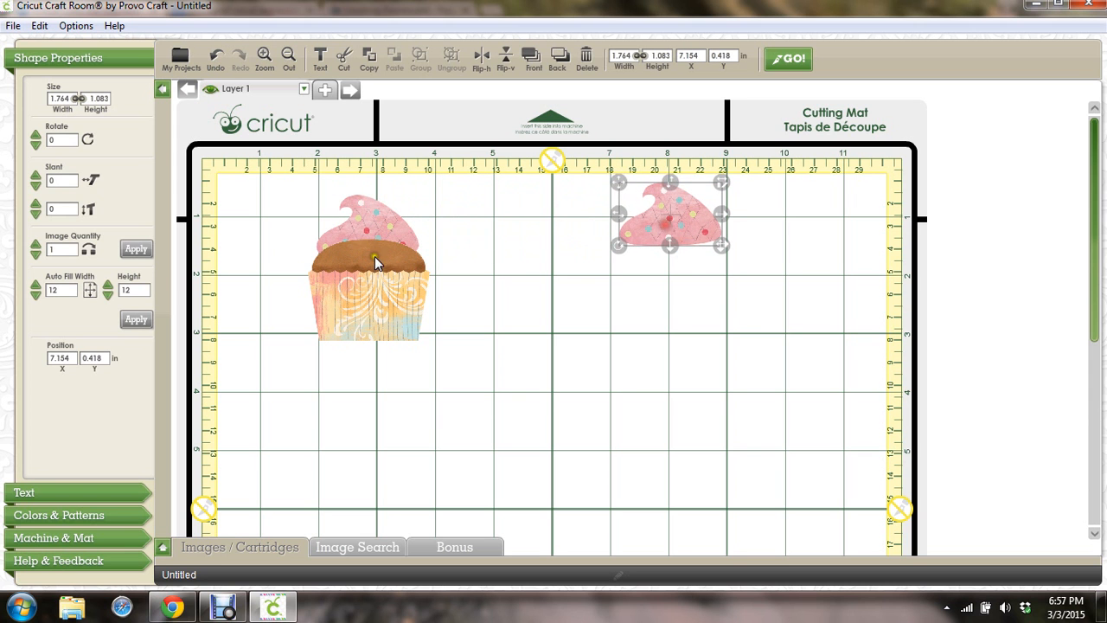
drag(346, 337, 639, 350)
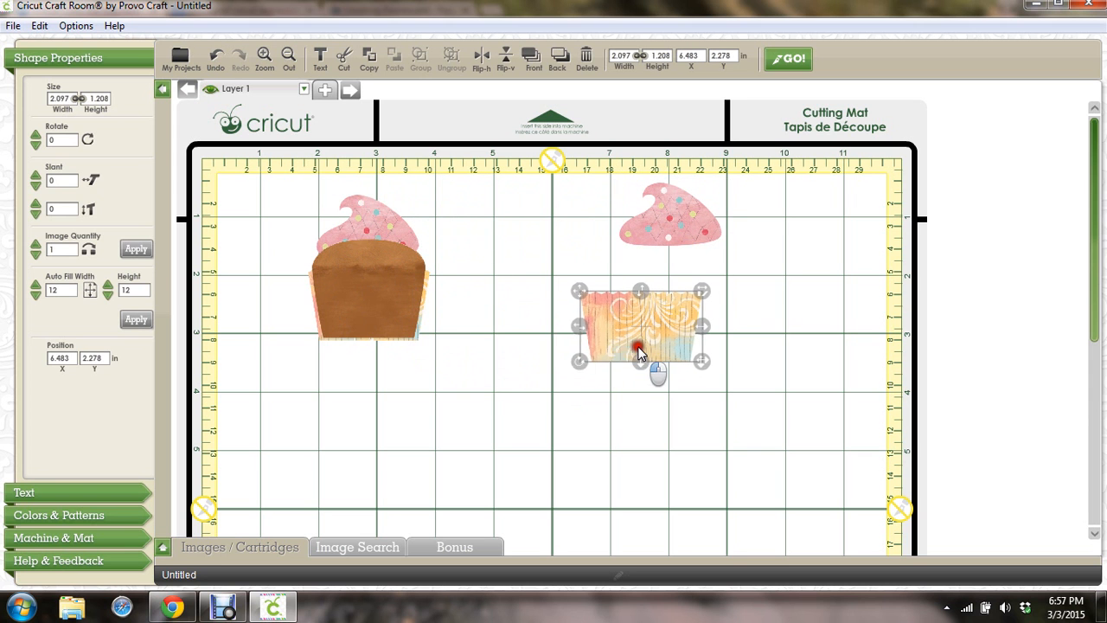
drag(407, 302, 537, 264)
drag(372, 345, 303, 340)
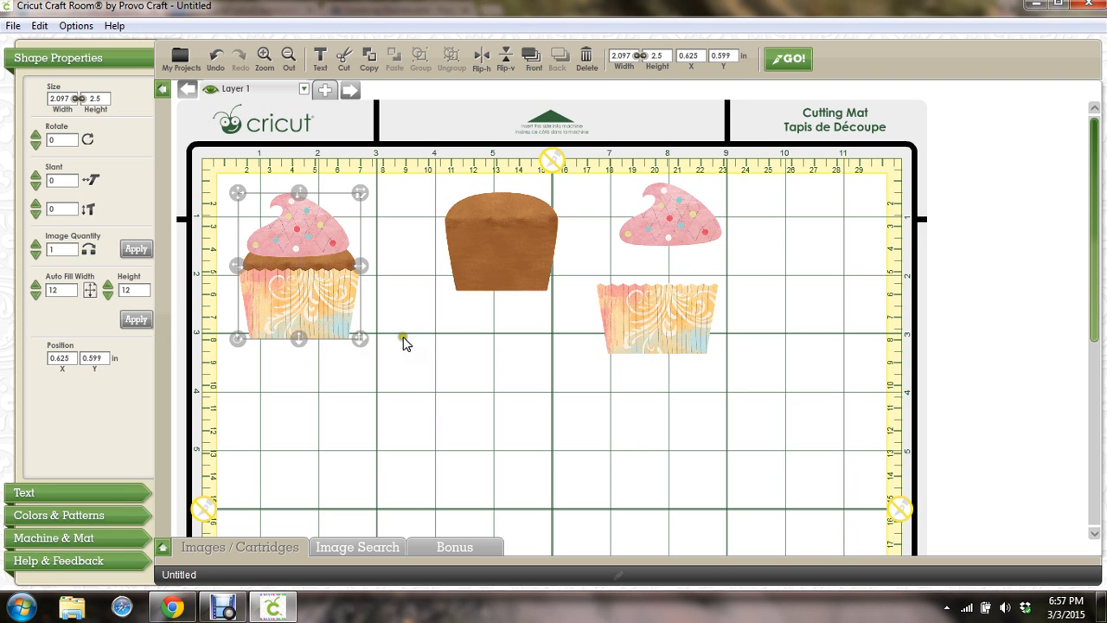
click(573, 279)
click(547, 256)
click(678, 239)
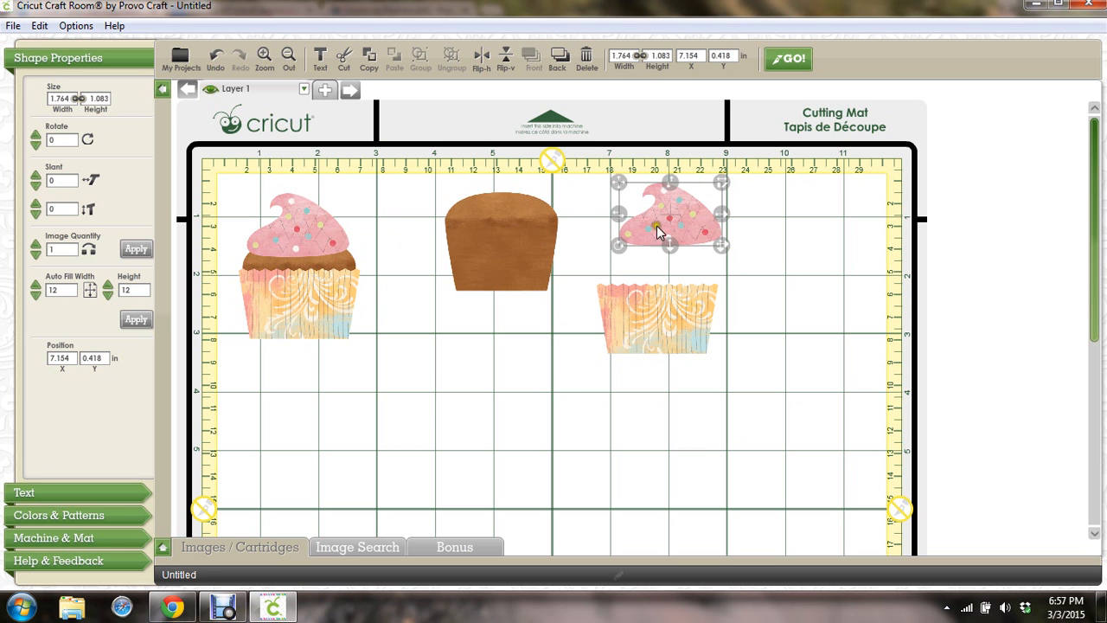
click(291, 304)
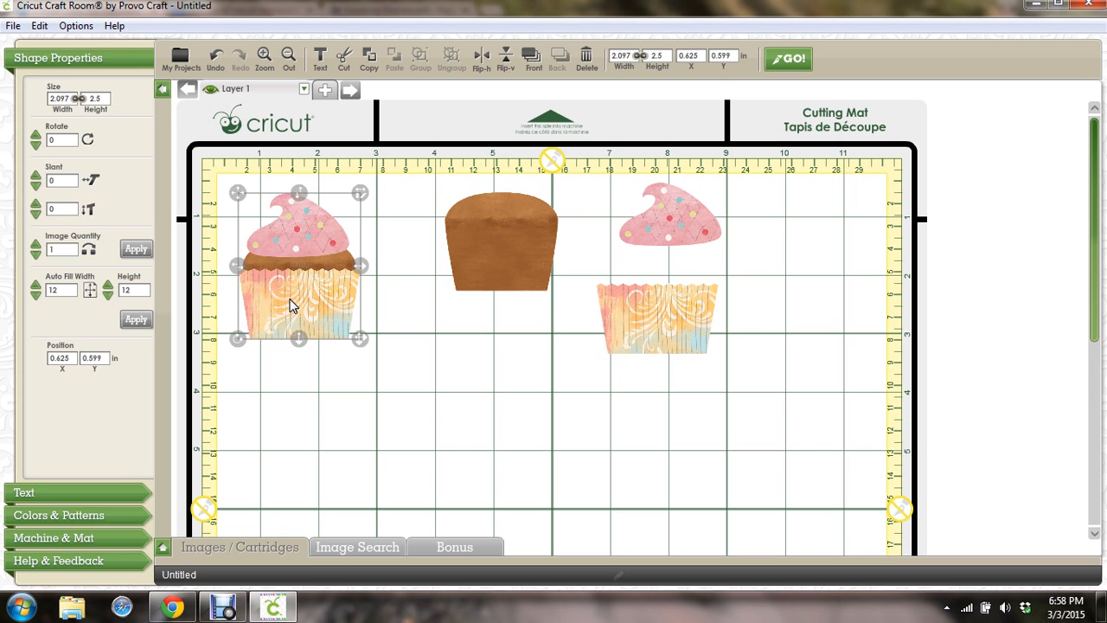
Delete the whole cupcake, then shift the cake base left, liner right and frosting left
key(Delete)
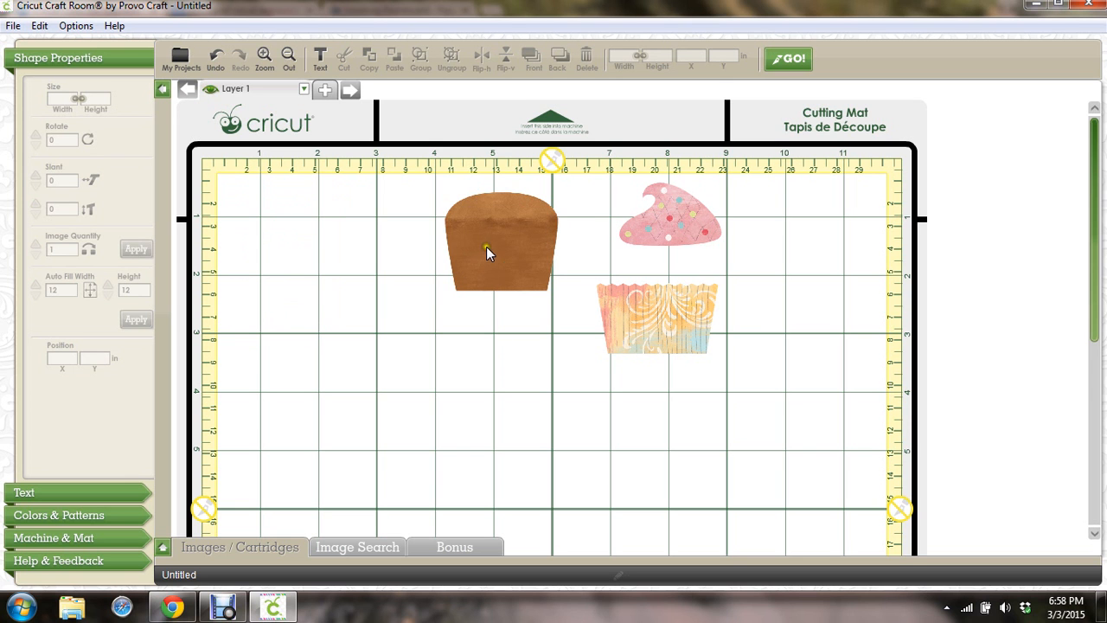
drag(487, 249, 302, 269)
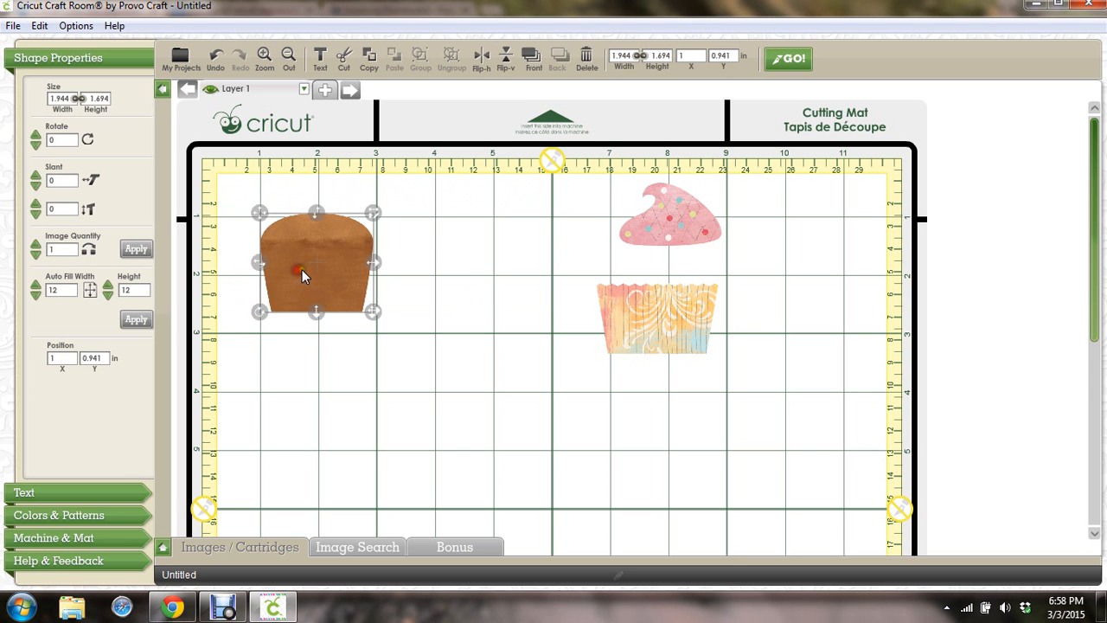
drag(717, 320, 860, 311)
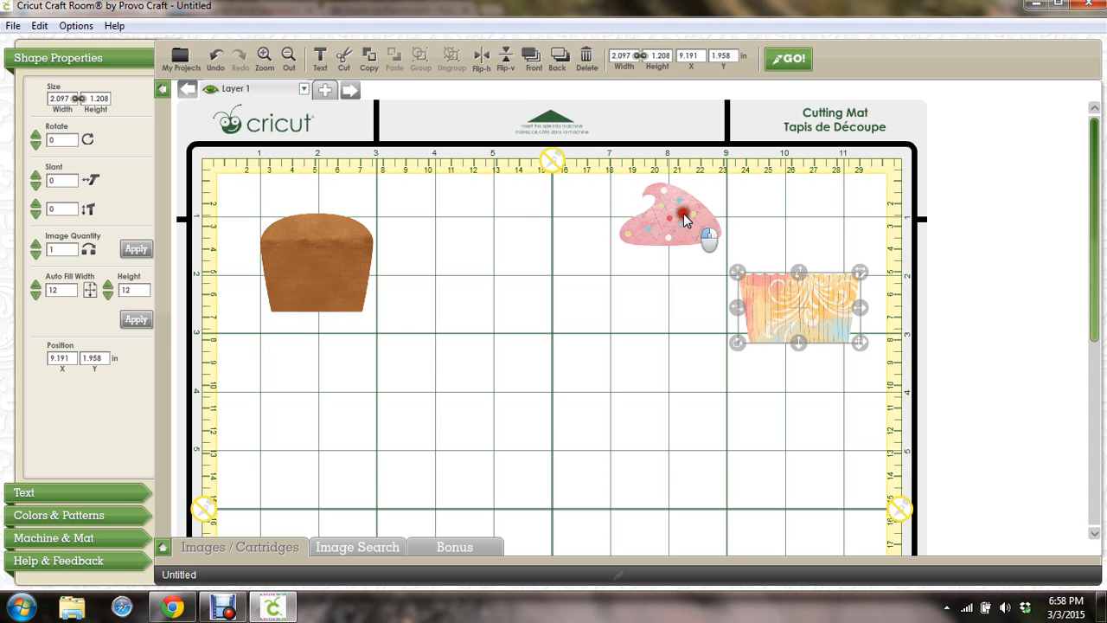
drag(671, 218, 617, 222)
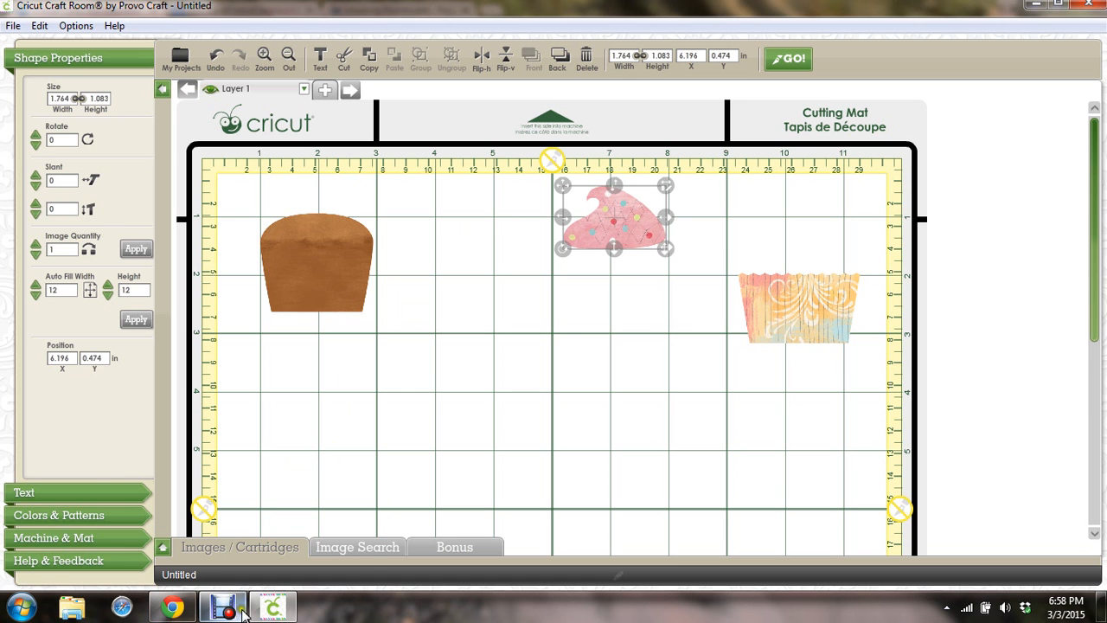
Select the brown cake base and expand the cartridge image browser
mouse_move(268, 611)
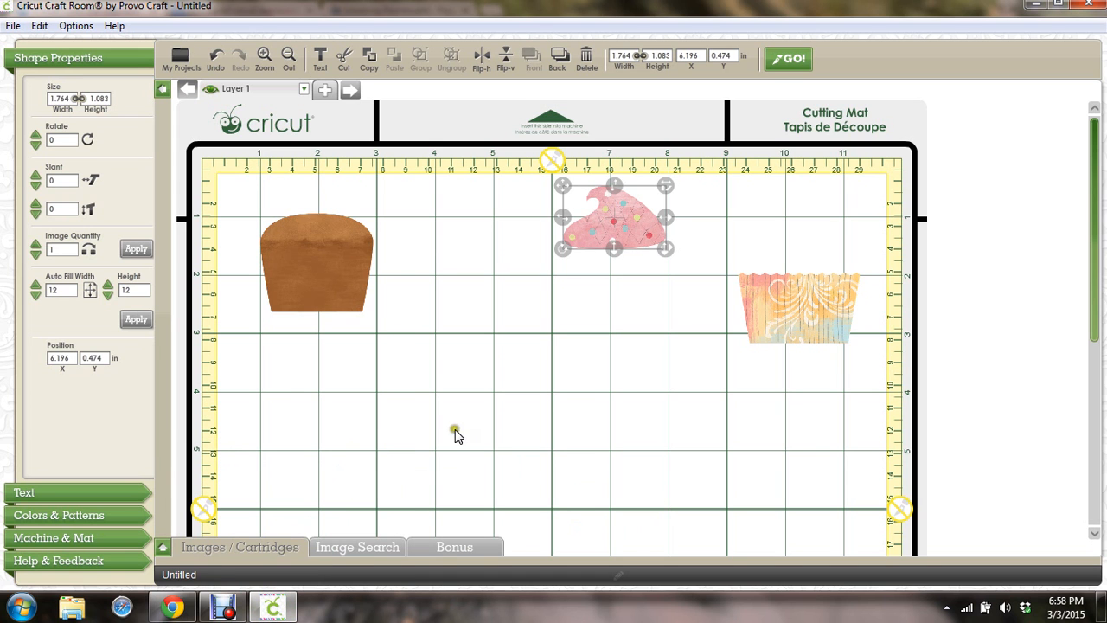
click(339, 279)
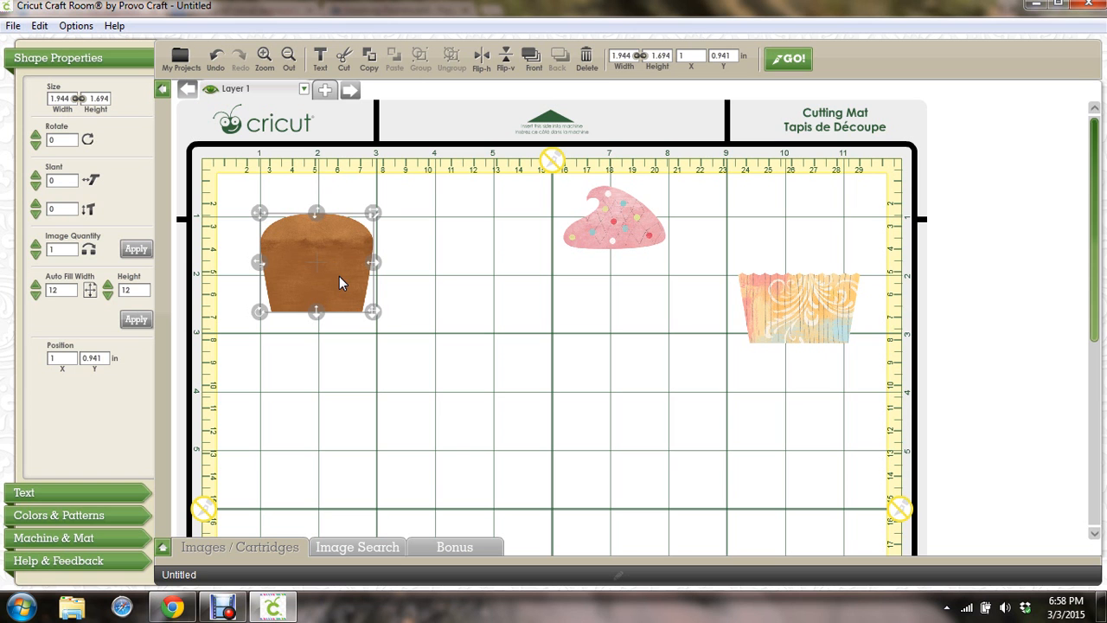
click(161, 547)
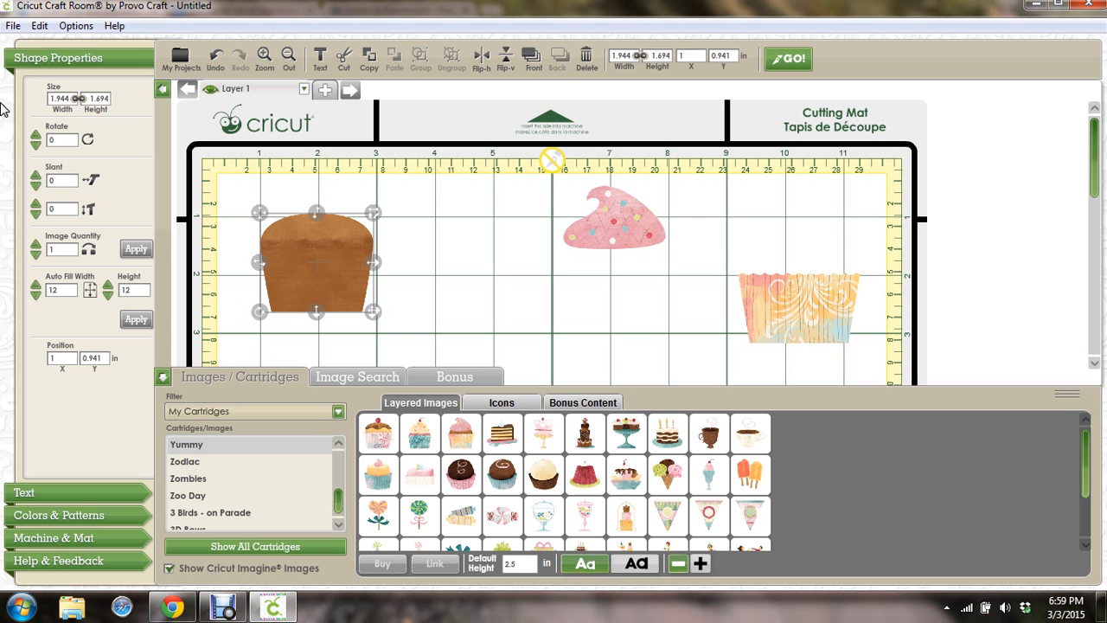
Create a new project via File > New, choosing Don't Save for the cupcake design
click(13, 26)
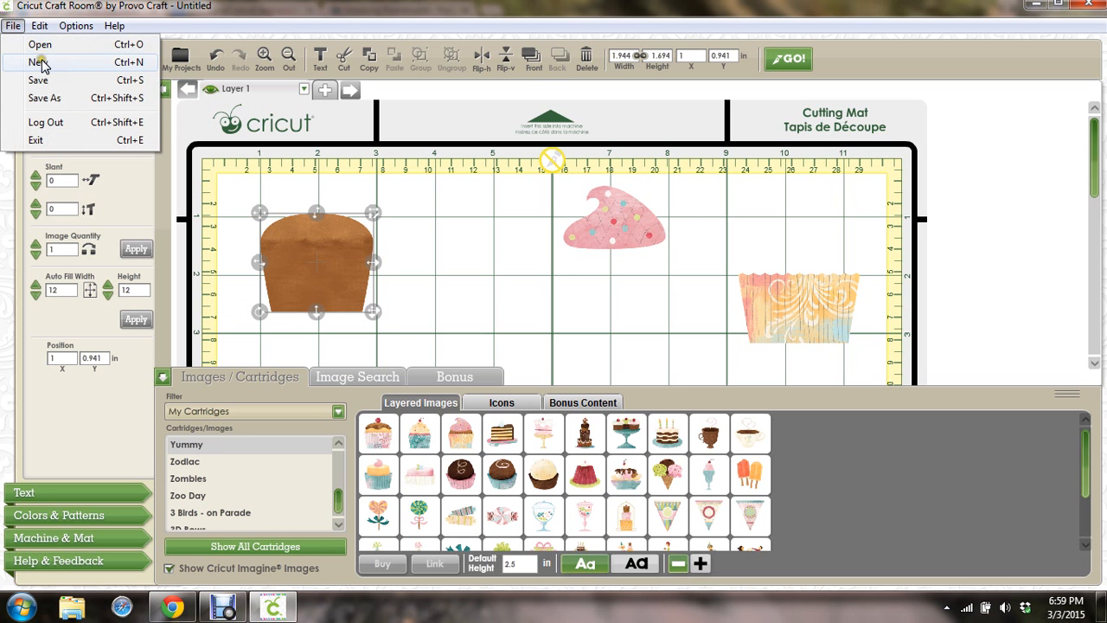
click(39, 45)
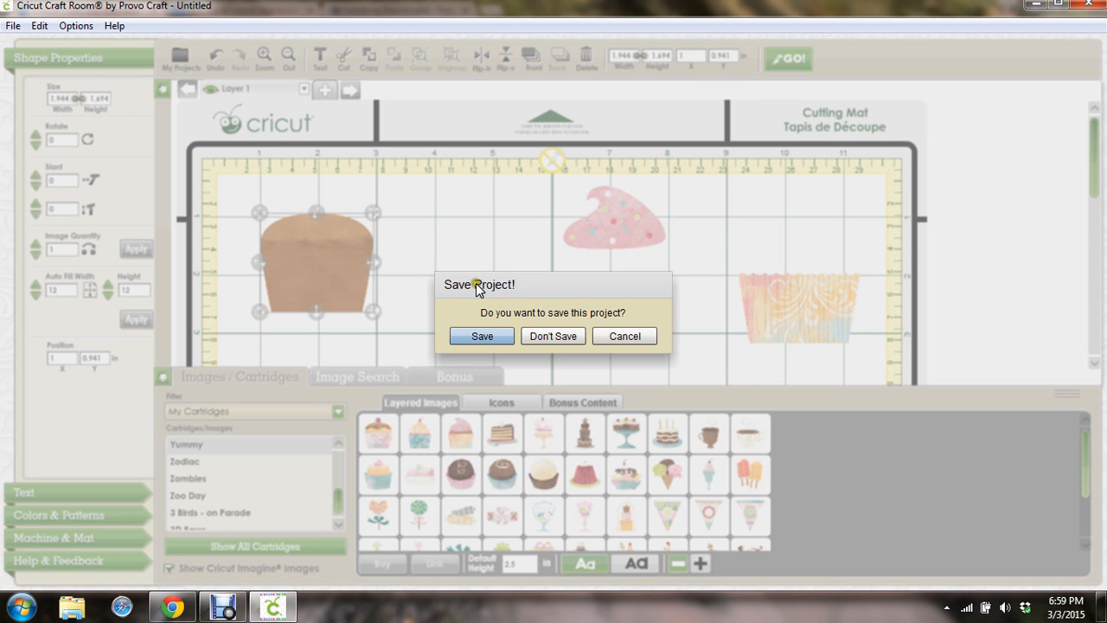
click(552, 335)
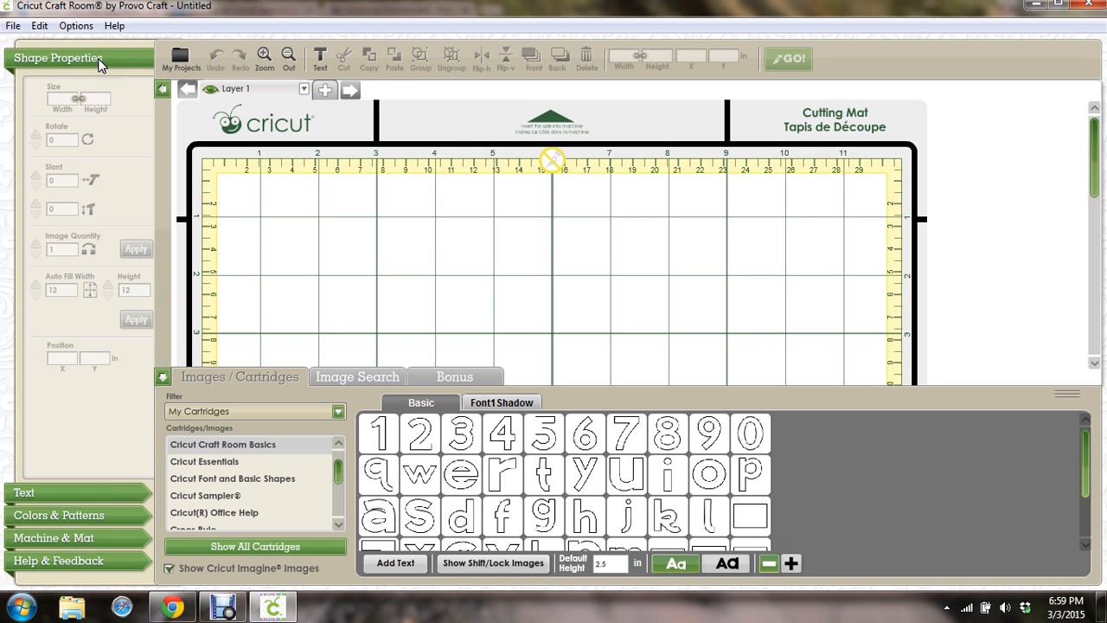
In the Text settings, choose Feeling Groovy from the Font Cartridge list
click(54, 491)
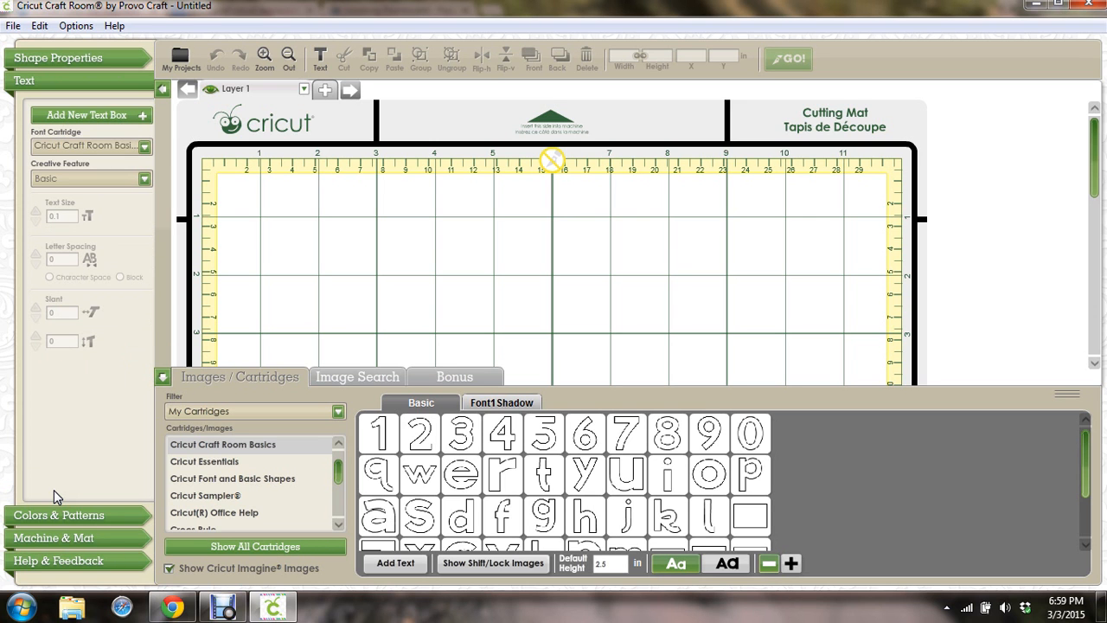
click(144, 148)
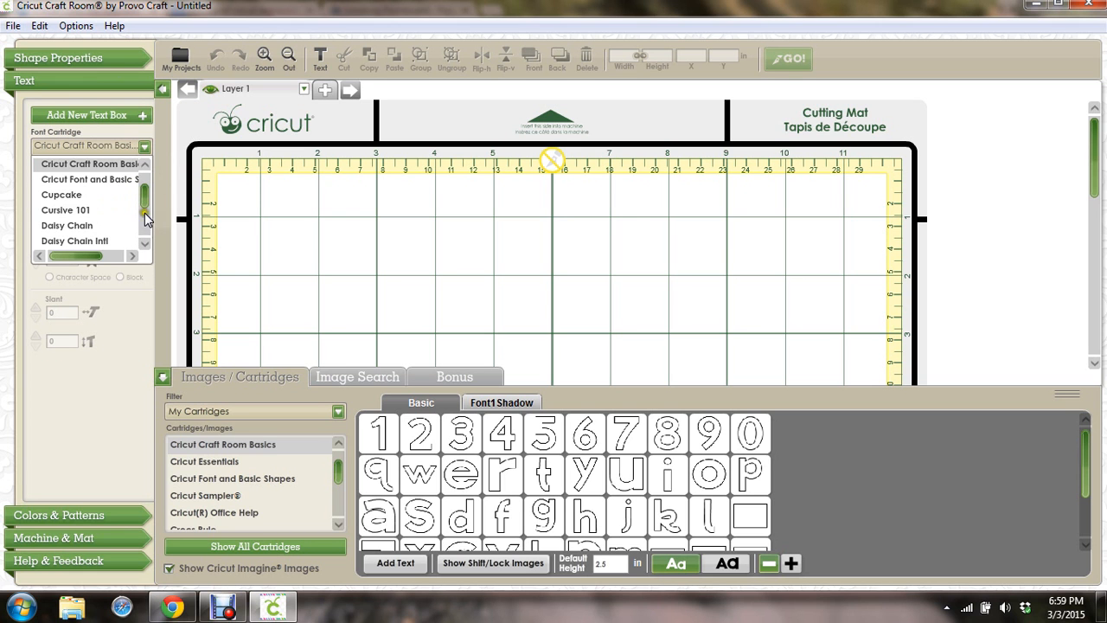
click(144, 242)
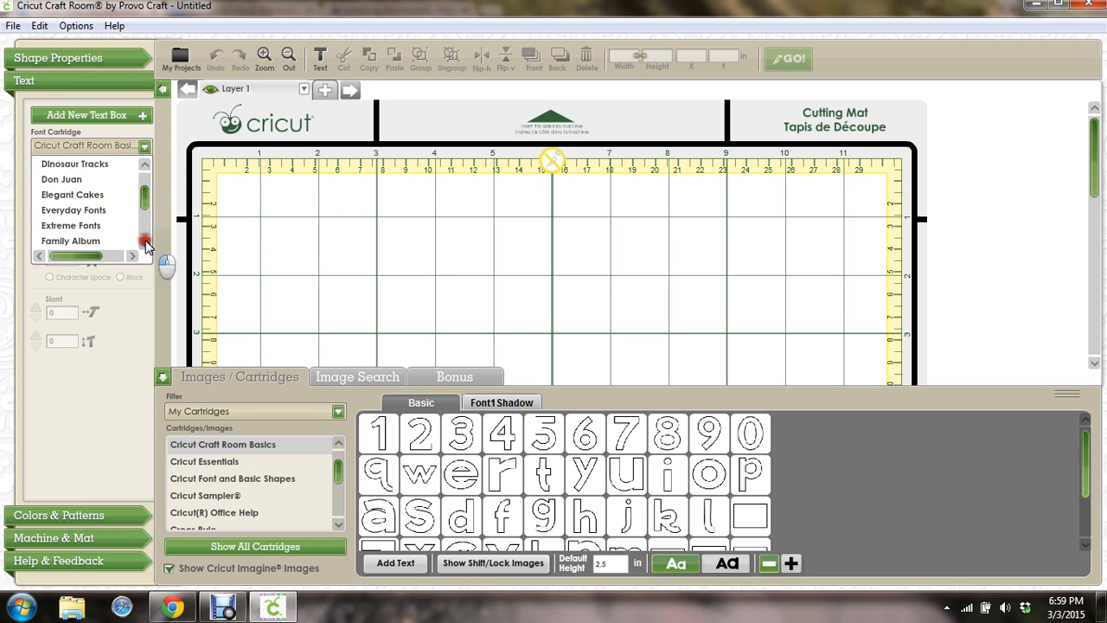
click(145, 243)
click(145, 243)
click(145, 243)
click(146, 243)
click(145, 243)
click(146, 243)
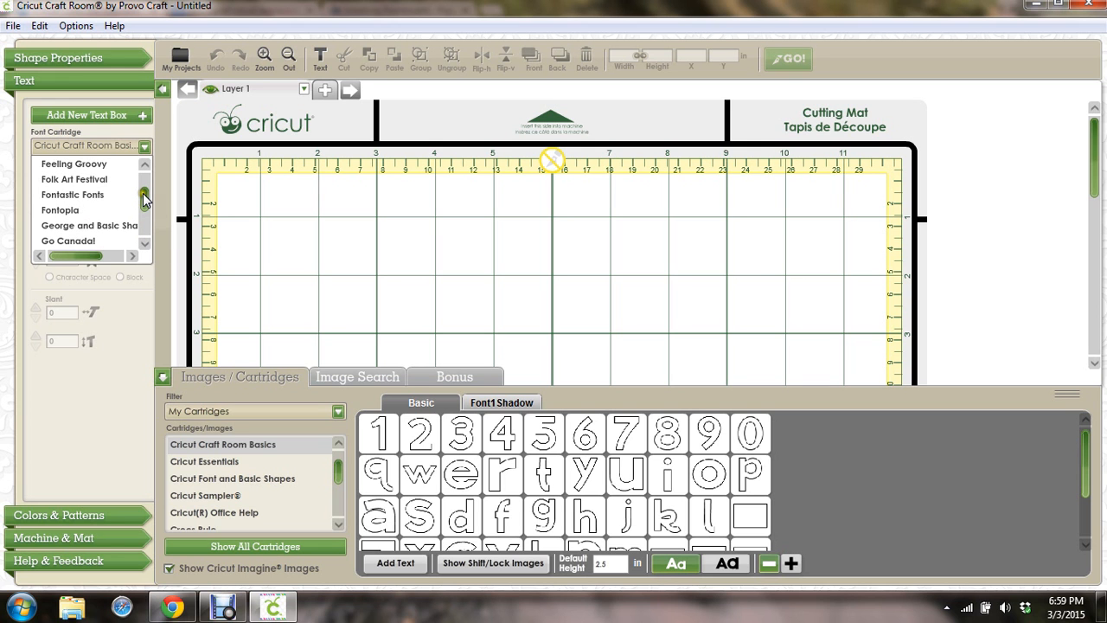
click(145, 163)
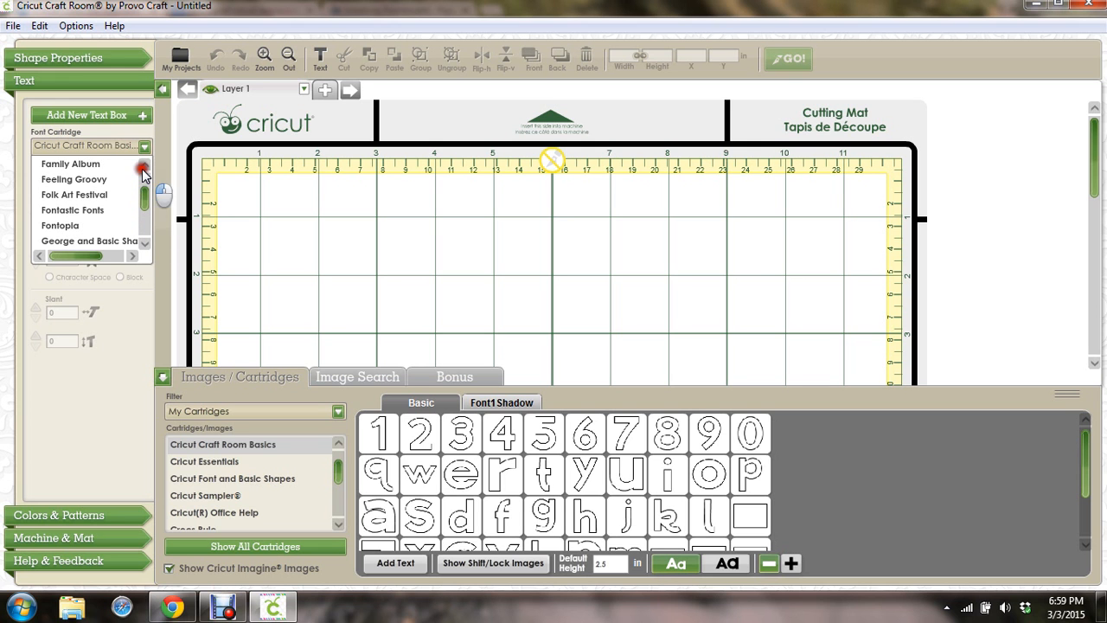
click(98, 180)
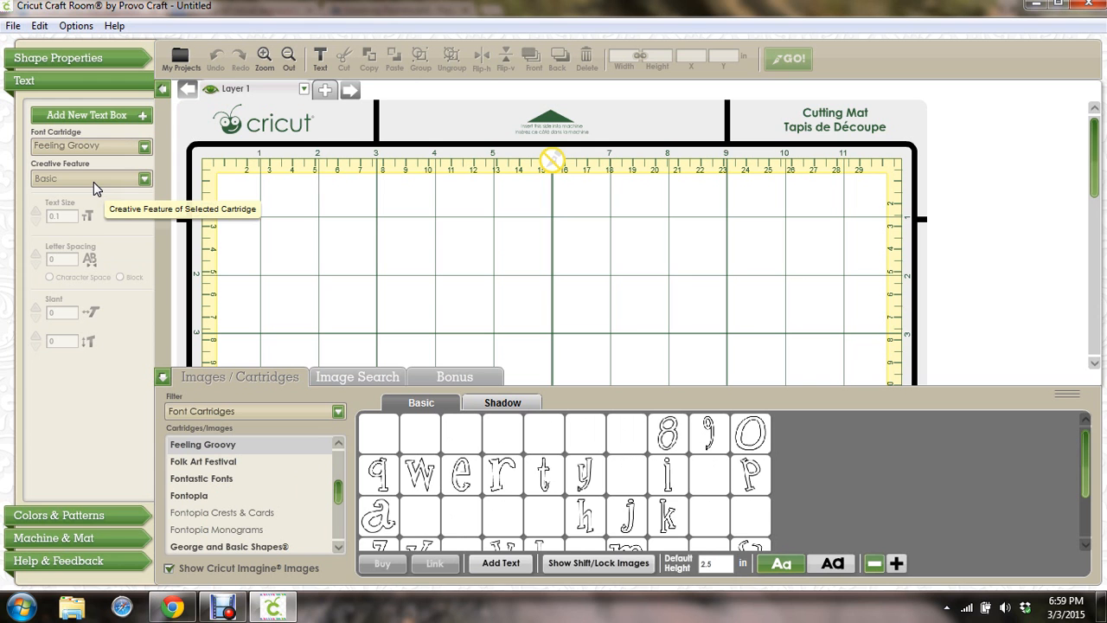
mouse_move(540, 477)
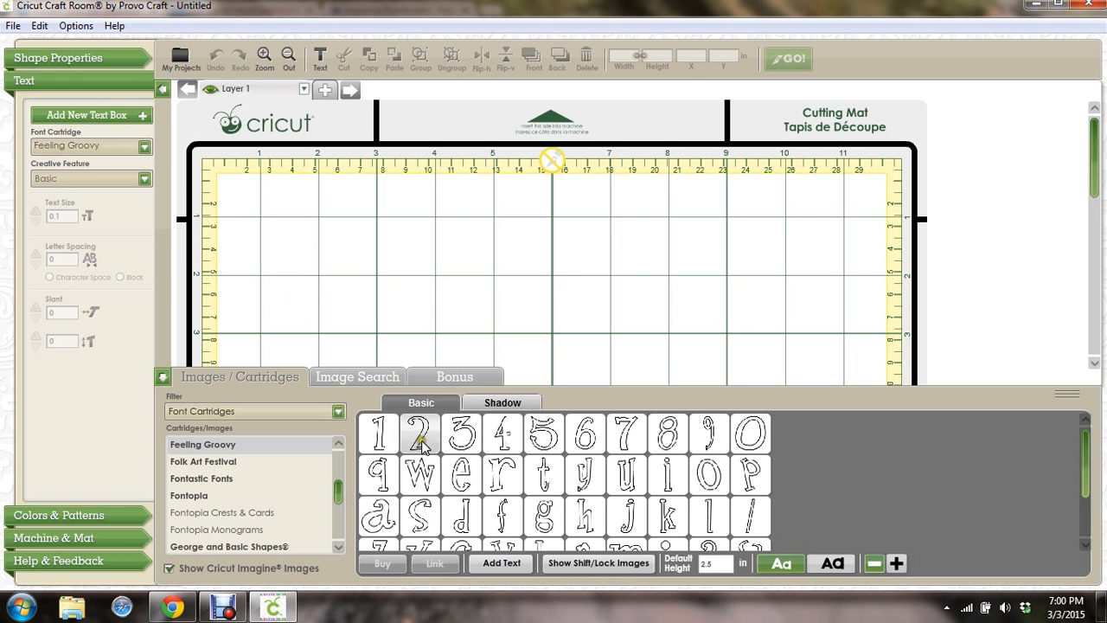
Add a text box reading 'Janet' and nudge its size up
click(98, 115)
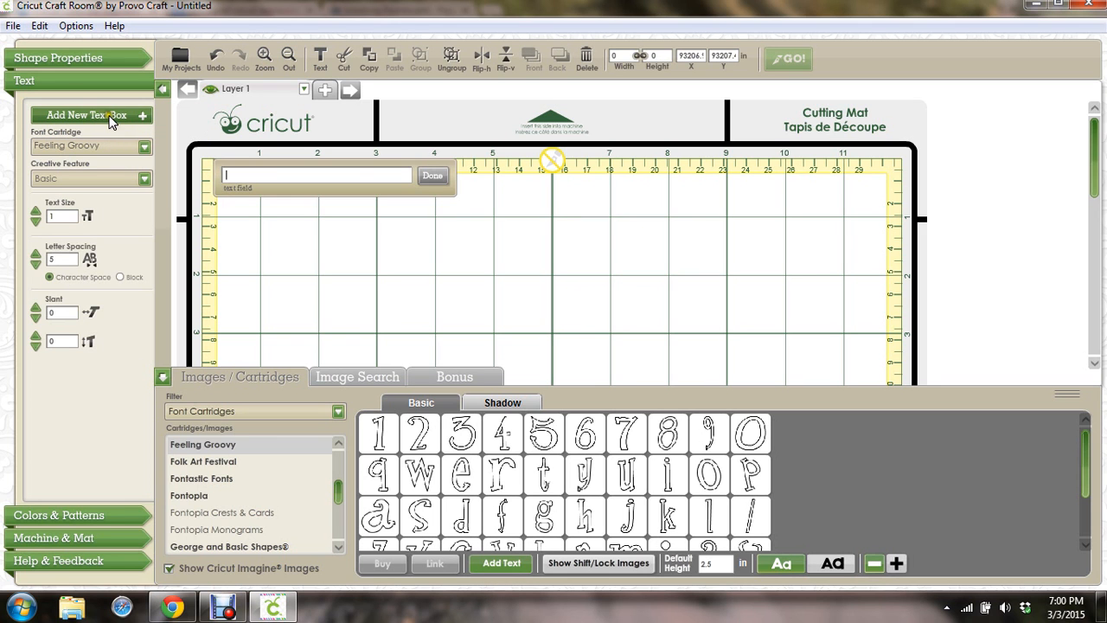
text(Janet)
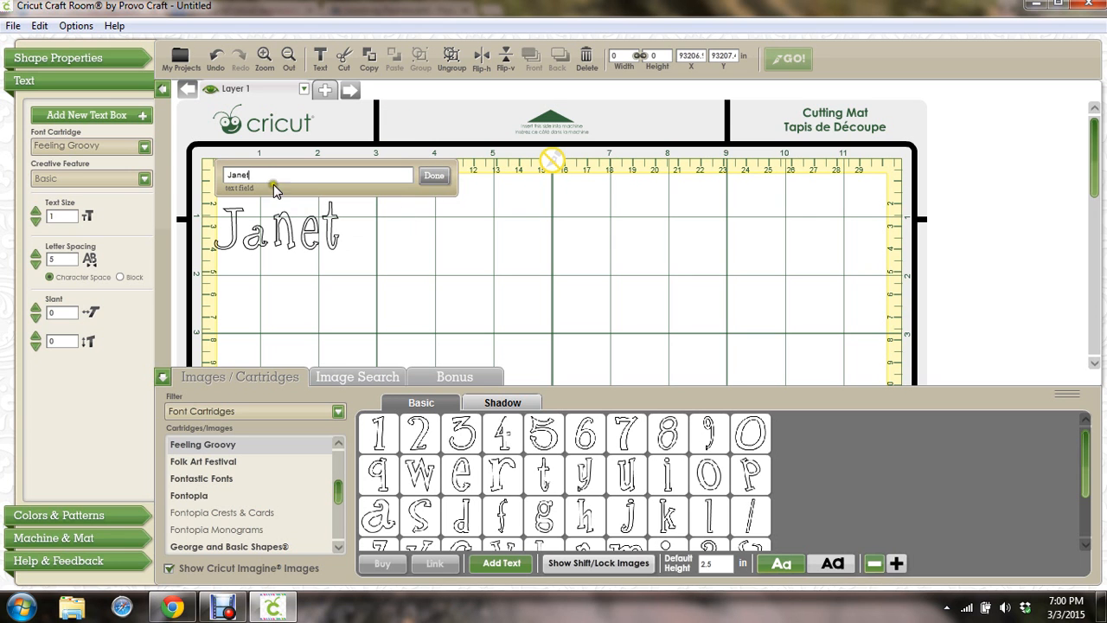
click(36, 211)
click(36, 211)
click(36, 212)
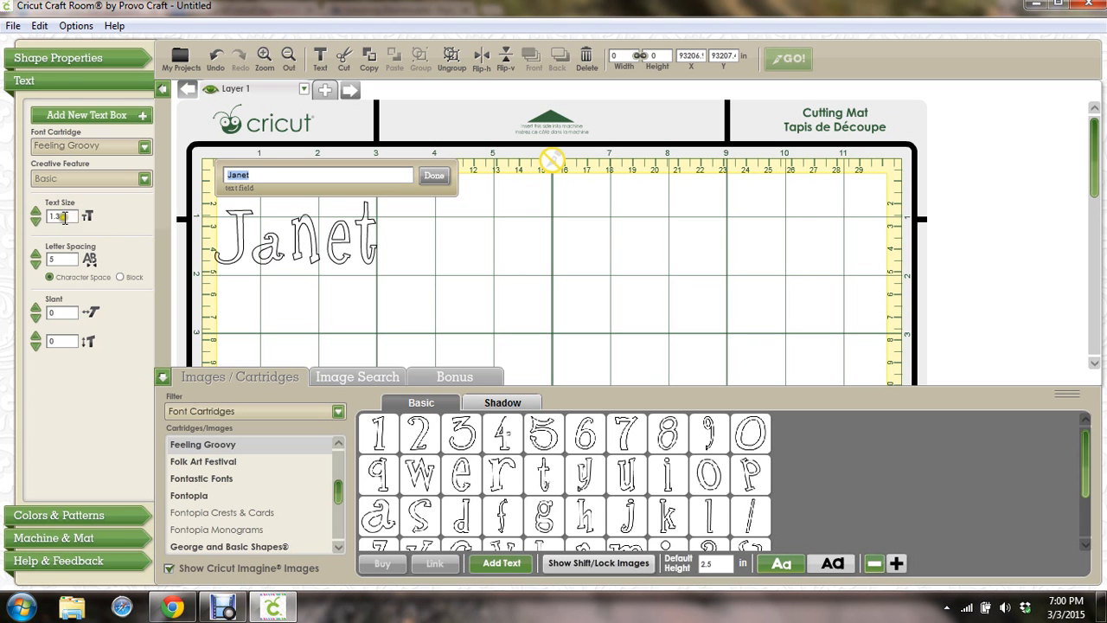
Set Janet's text size to 5, then change it to 3
click(64, 217)
key(BackSpace)
key(BackSpace)
key(BackSpace)
text(5)
key(Return)
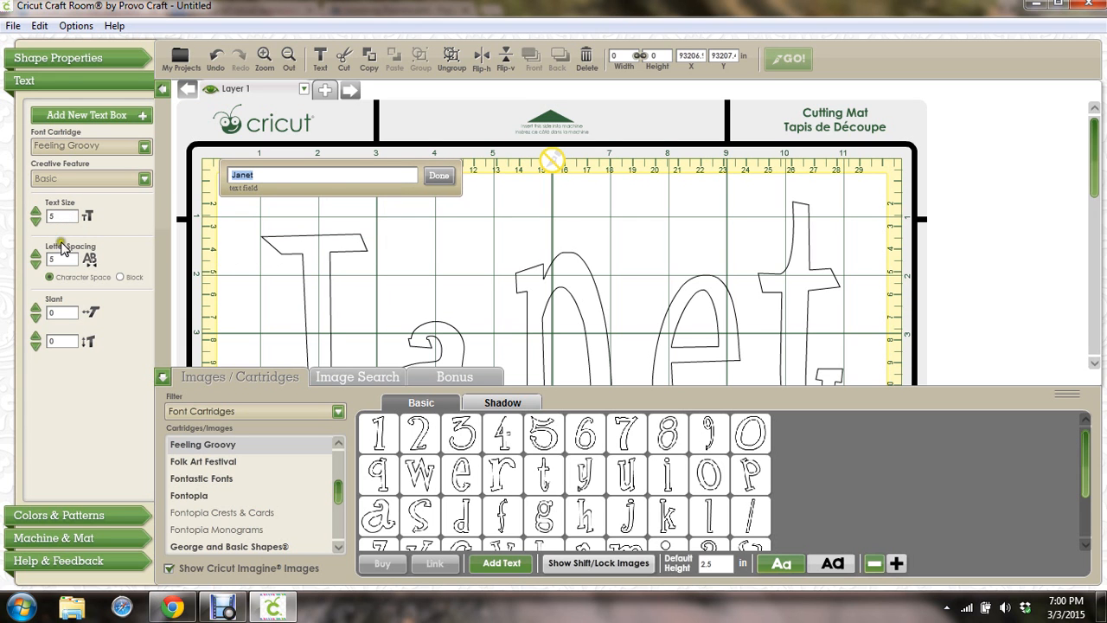
click(56, 217)
text(3)
key(BackSpace)
key(BackSpace)
text(3)
key(Return)
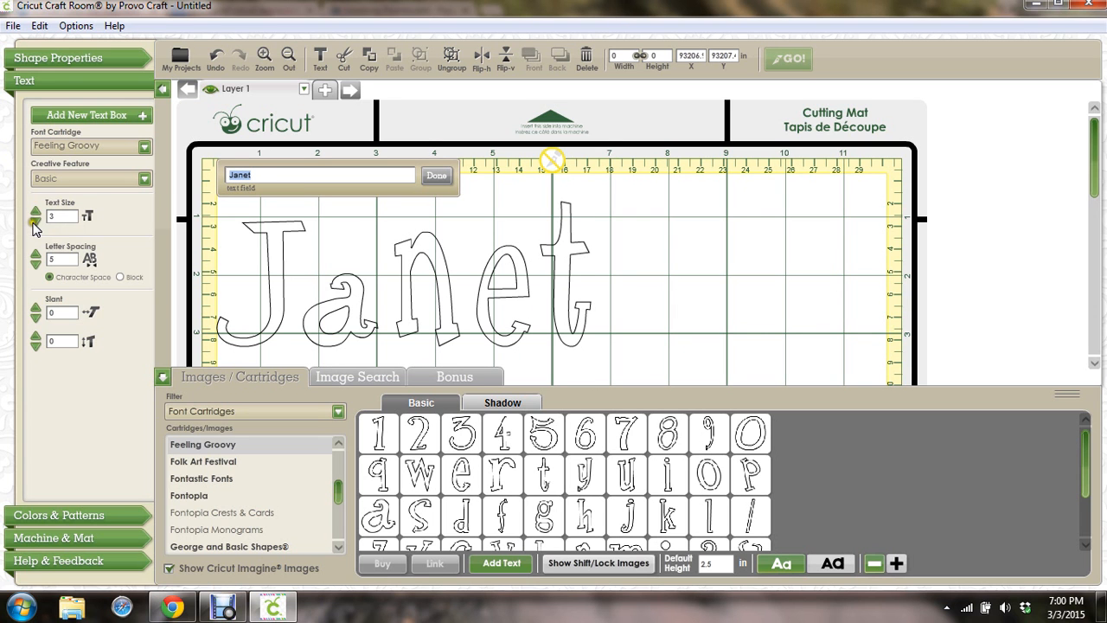
click(34, 223)
Lower Janet's letter spacing step by step to -5 so the letters overlap
text(5)
click(37, 262)
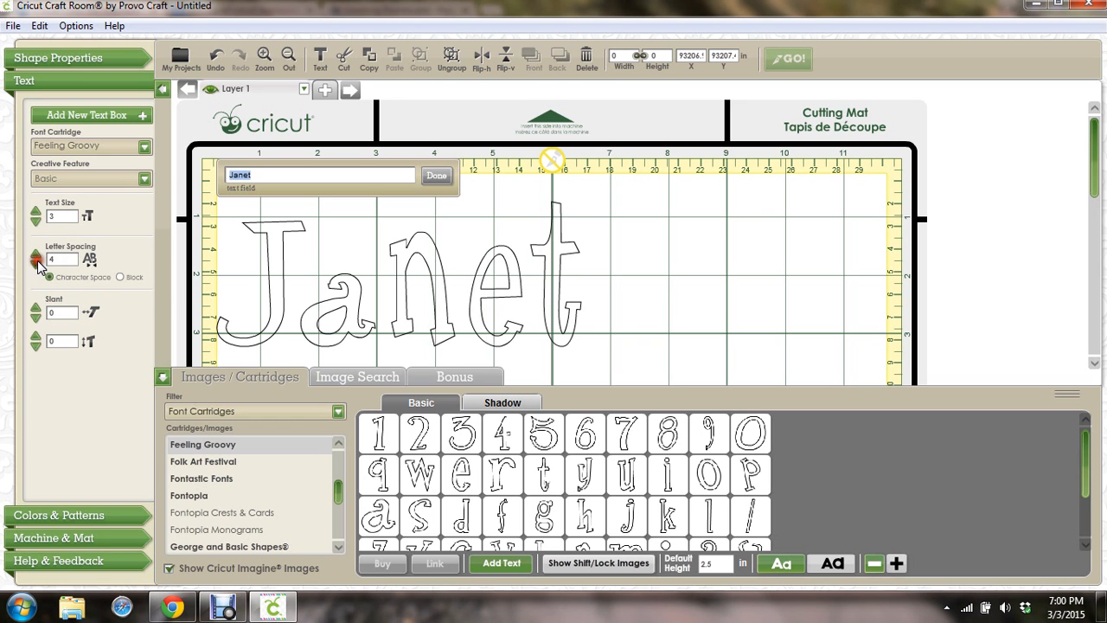
click(38, 262)
click(37, 262)
click(37, 263)
click(37, 262)
click(37, 262)
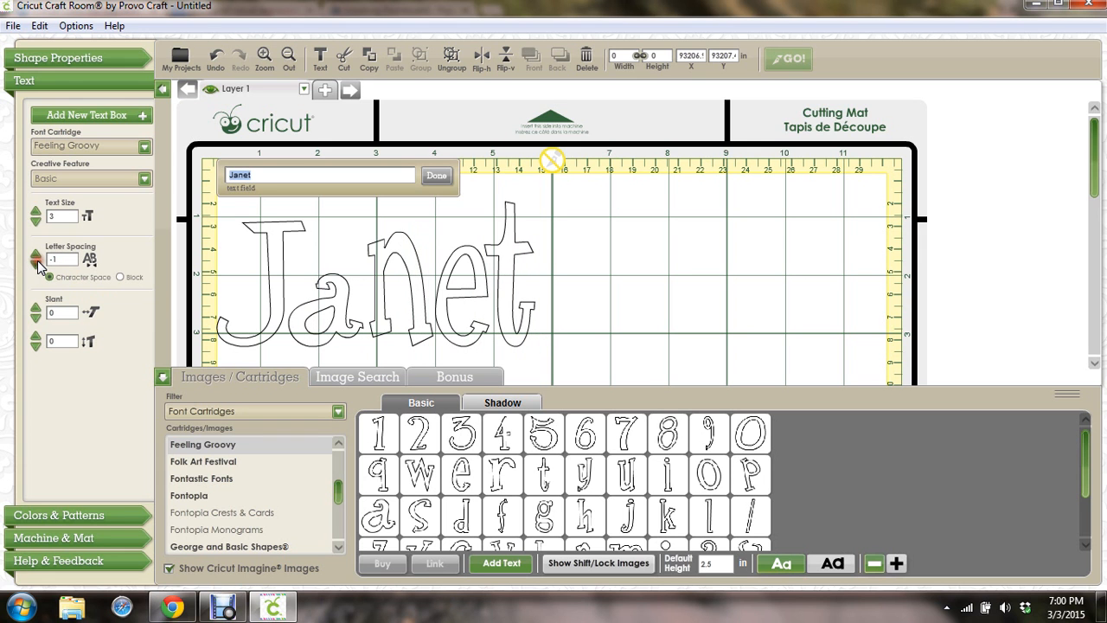
click(37, 263)
click(37, 262)
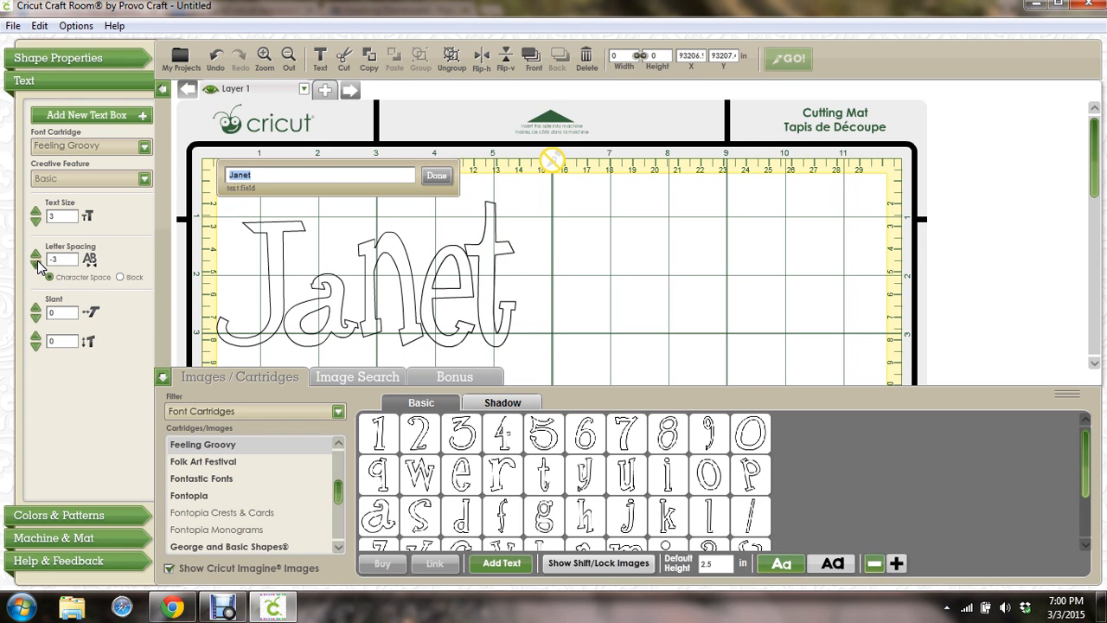
click(37, 262)
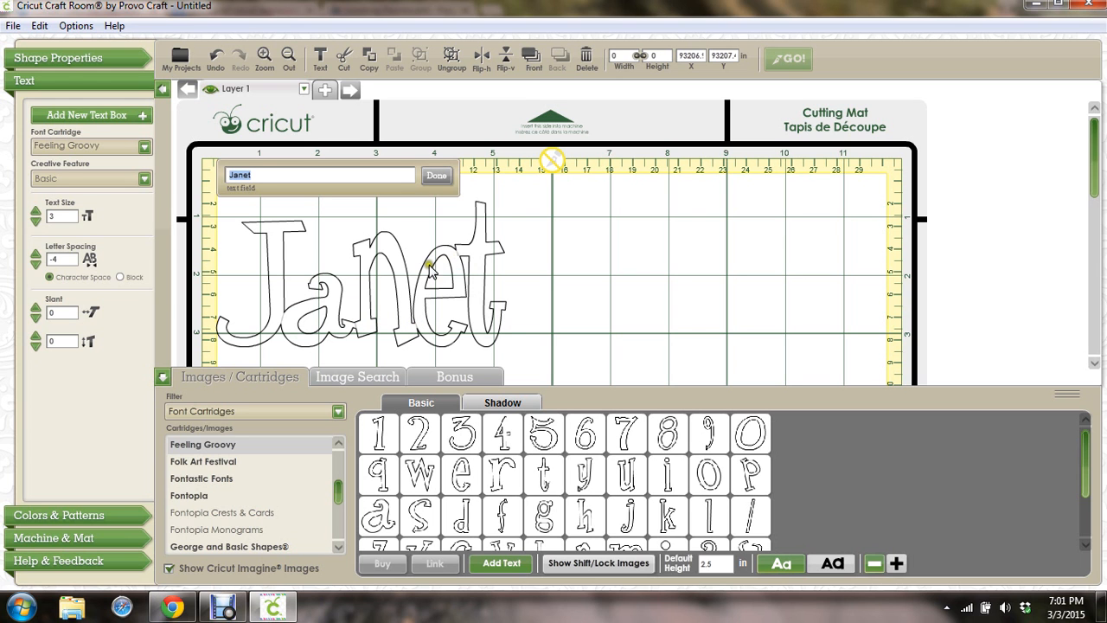
click(36, 264)
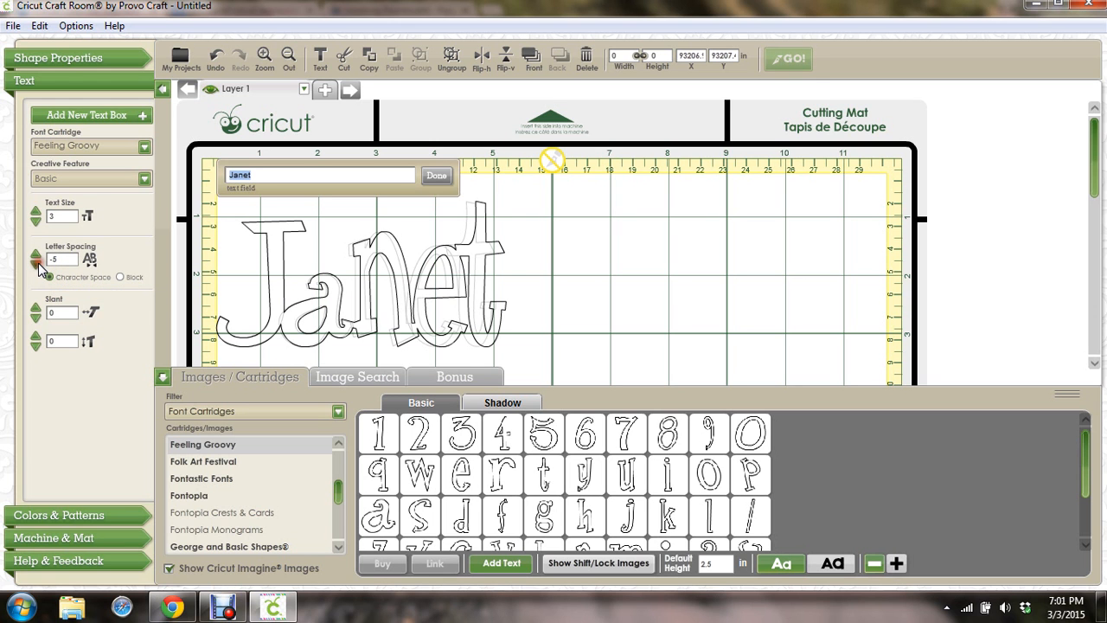
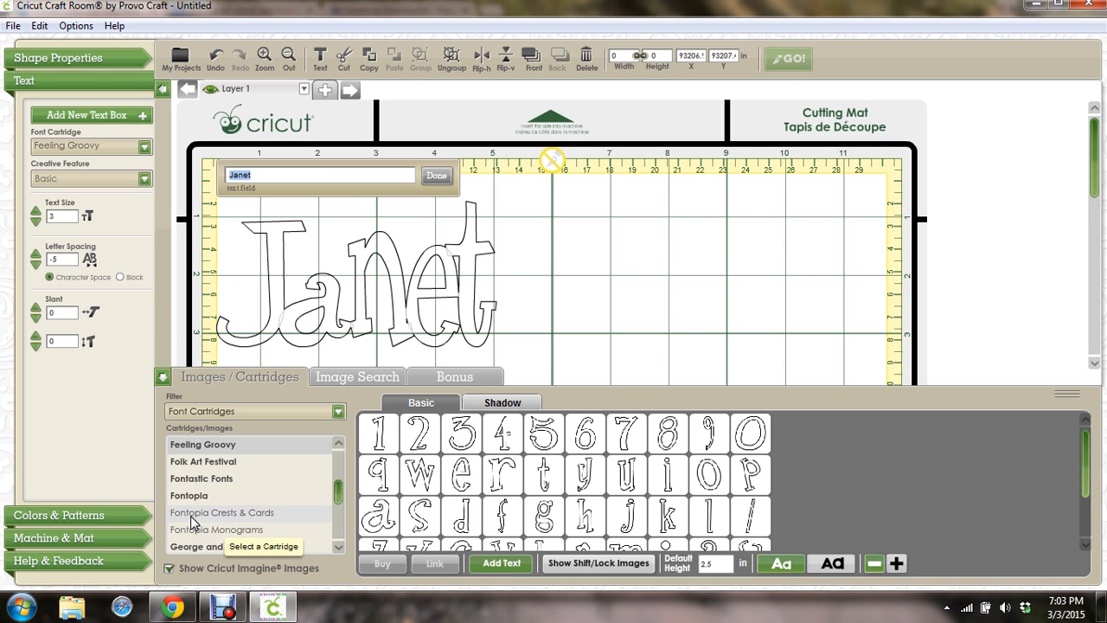
Switch the text to the Fontopia Crests & Cards cartridge and retype it as 'janet'
click(193, 517)
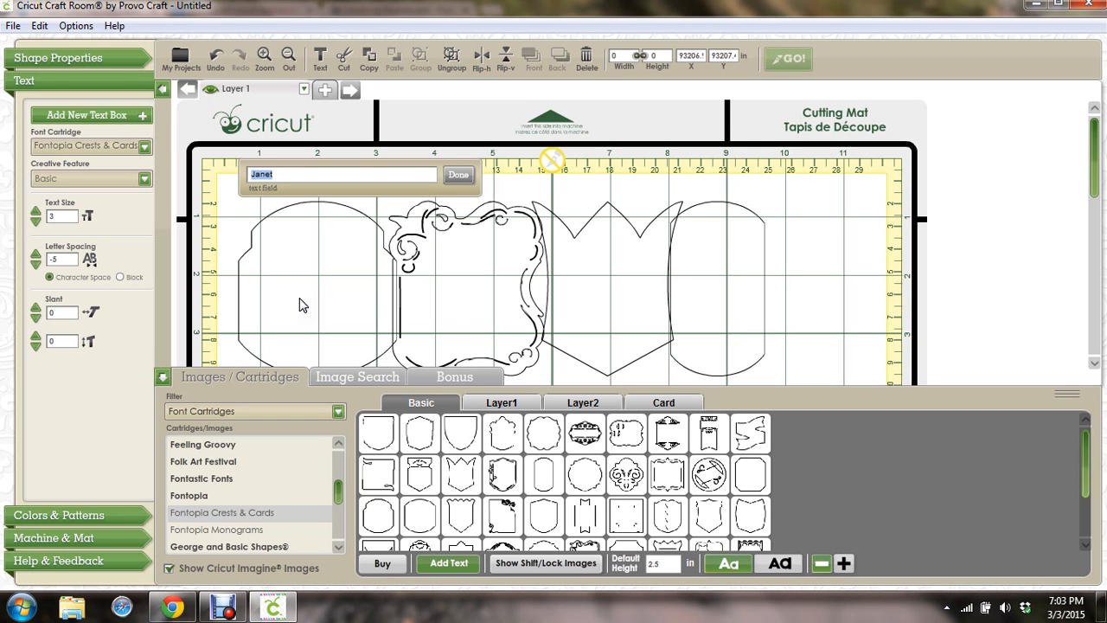
text(+)
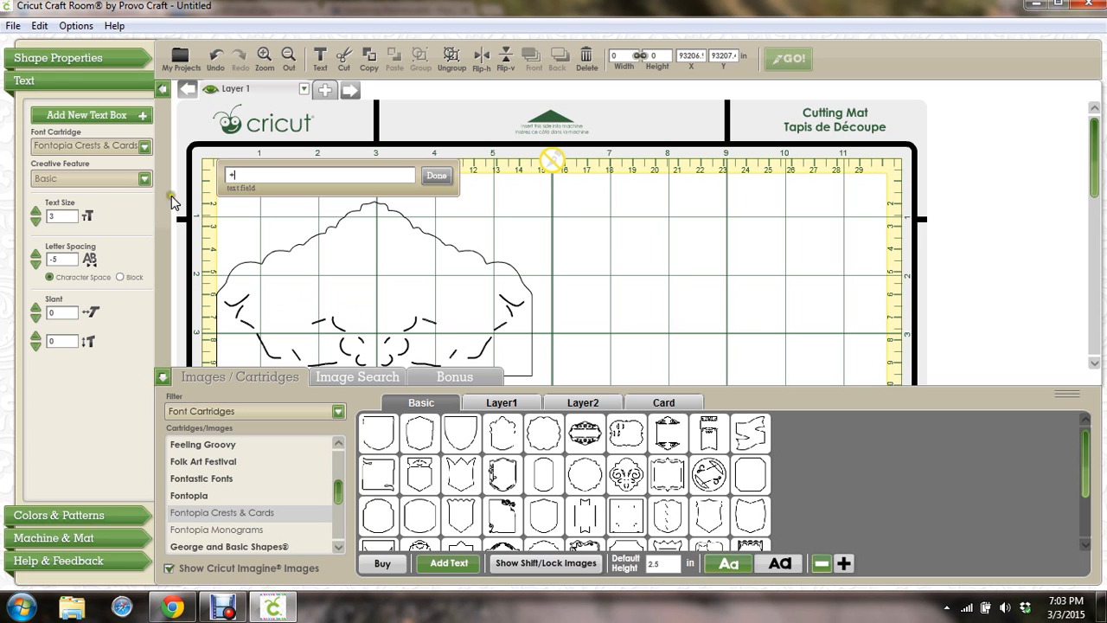
key(BackSpace)
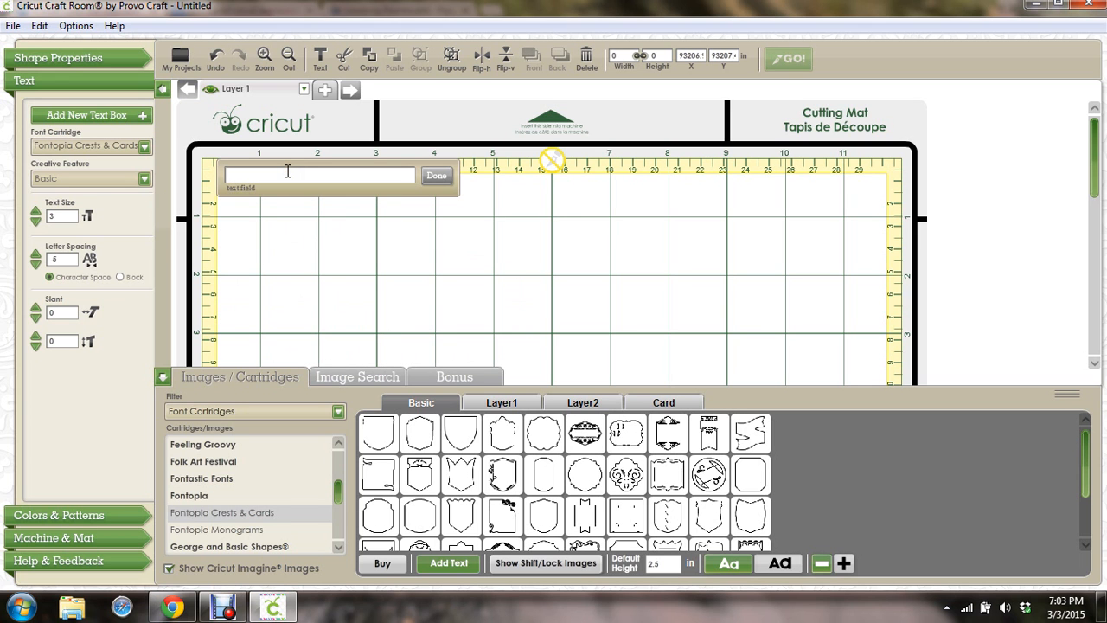
text(janet)
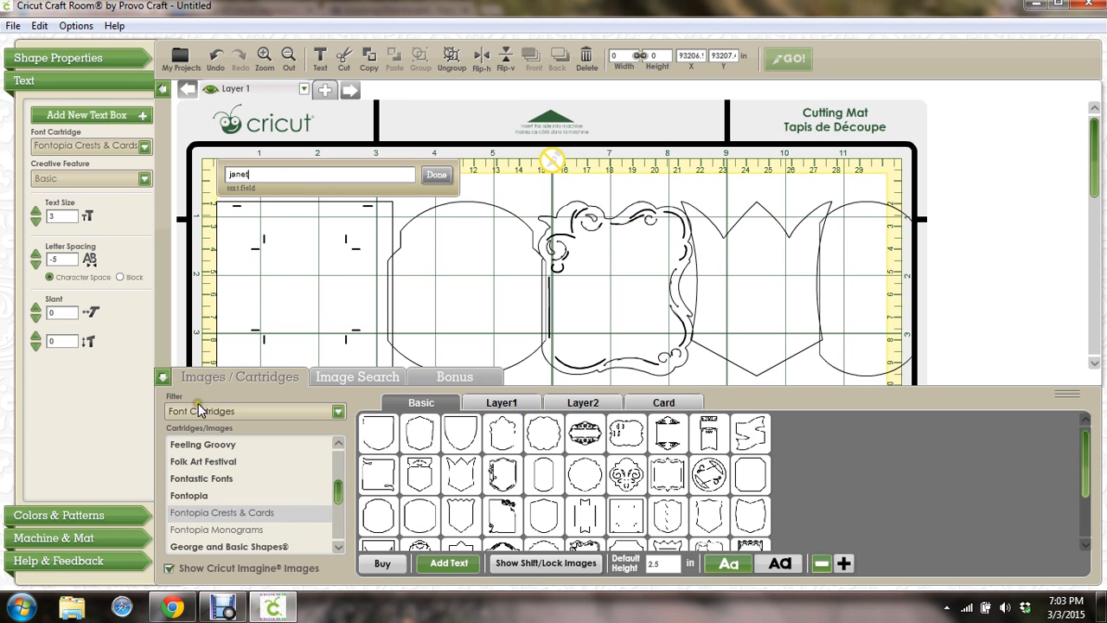
Change the janet text from the Fontopia cartridge to Fontastic Fonts
click(190, 501)
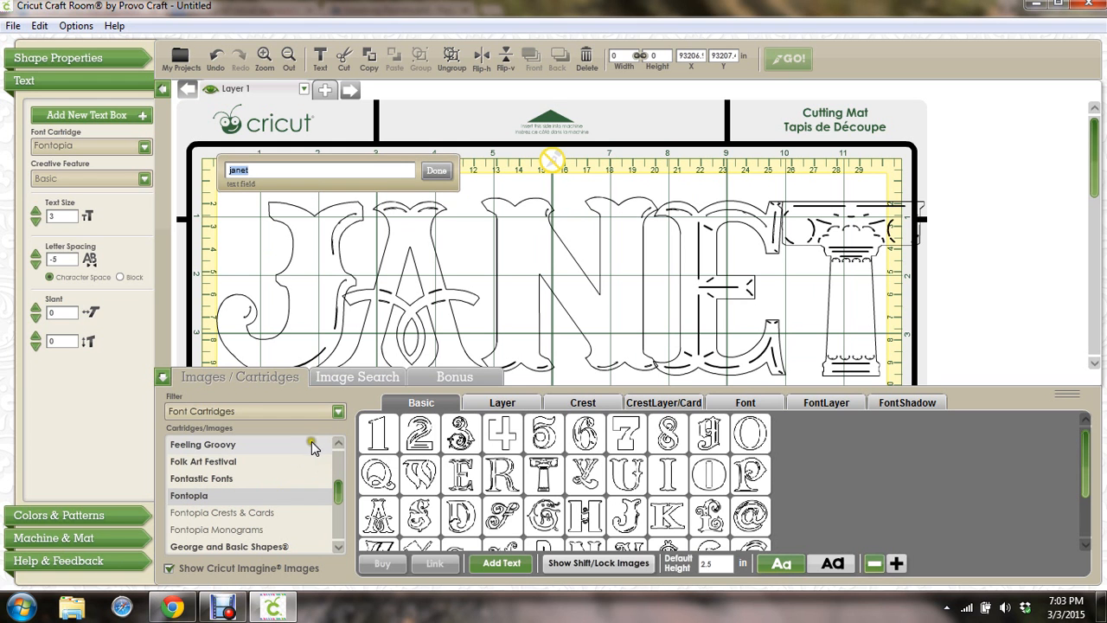
click(223, 480)
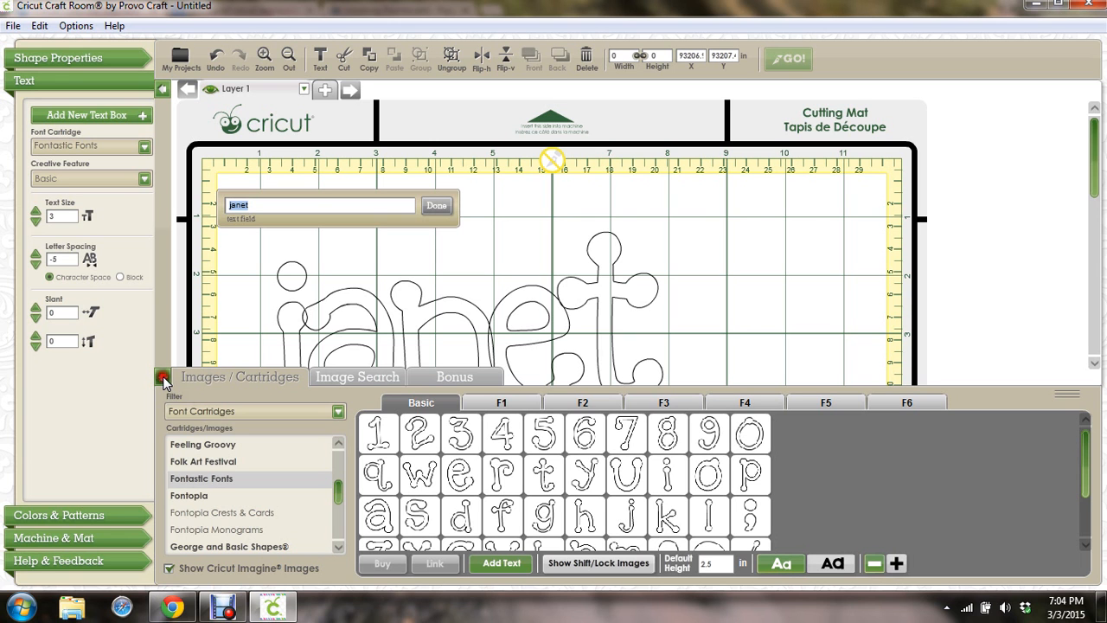
Collapse the image drawer to show the whole mat, opening and closing the options list
click(162, 379)
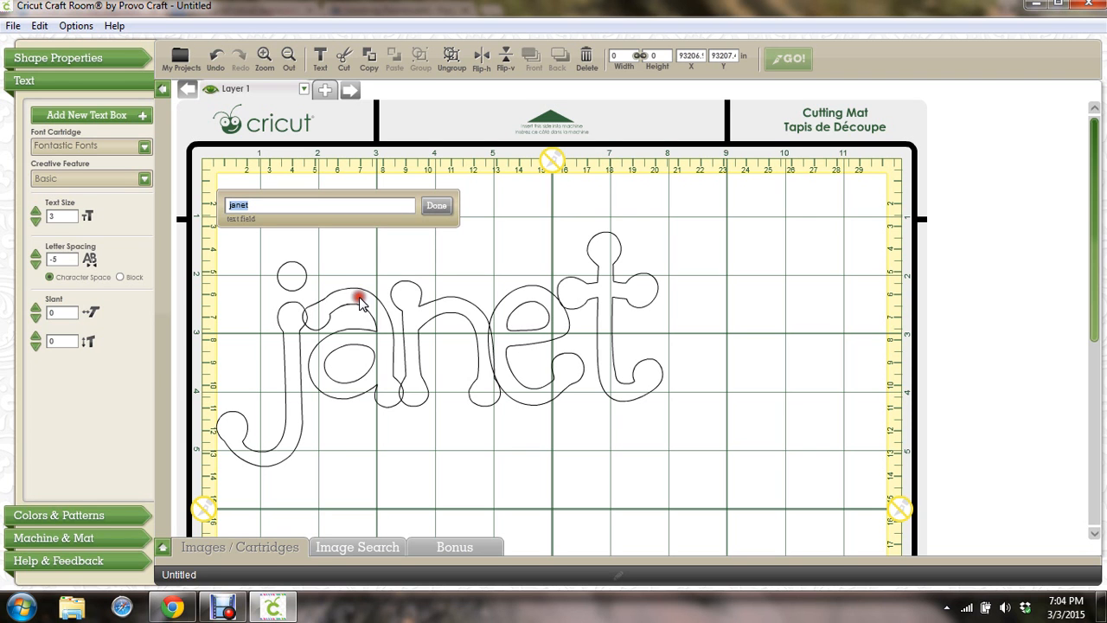
click(74, 29)
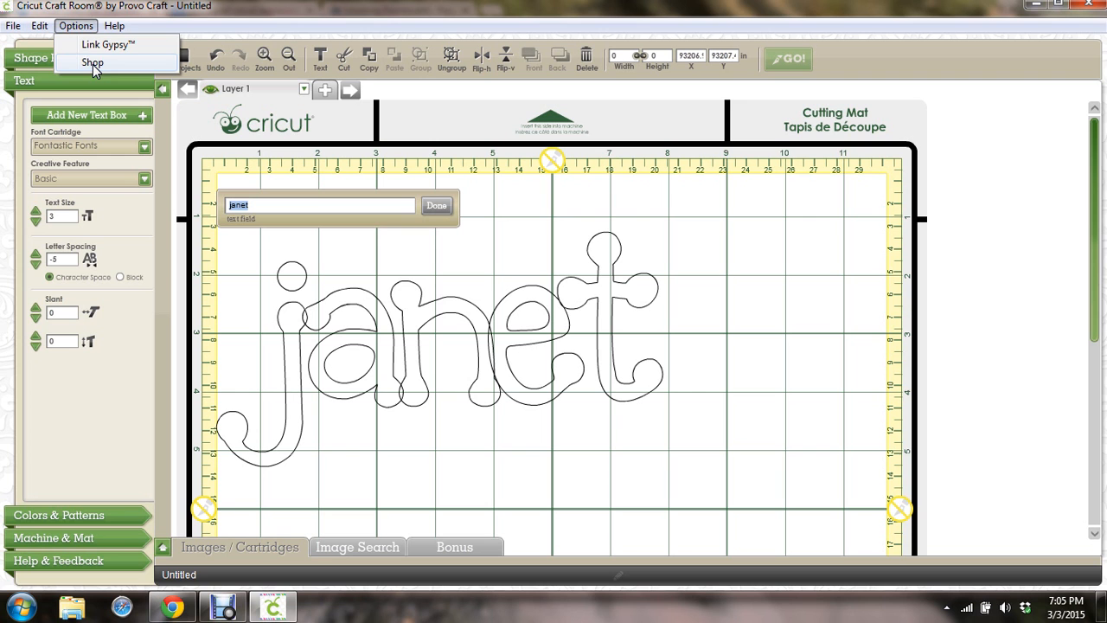
click(75, 26)
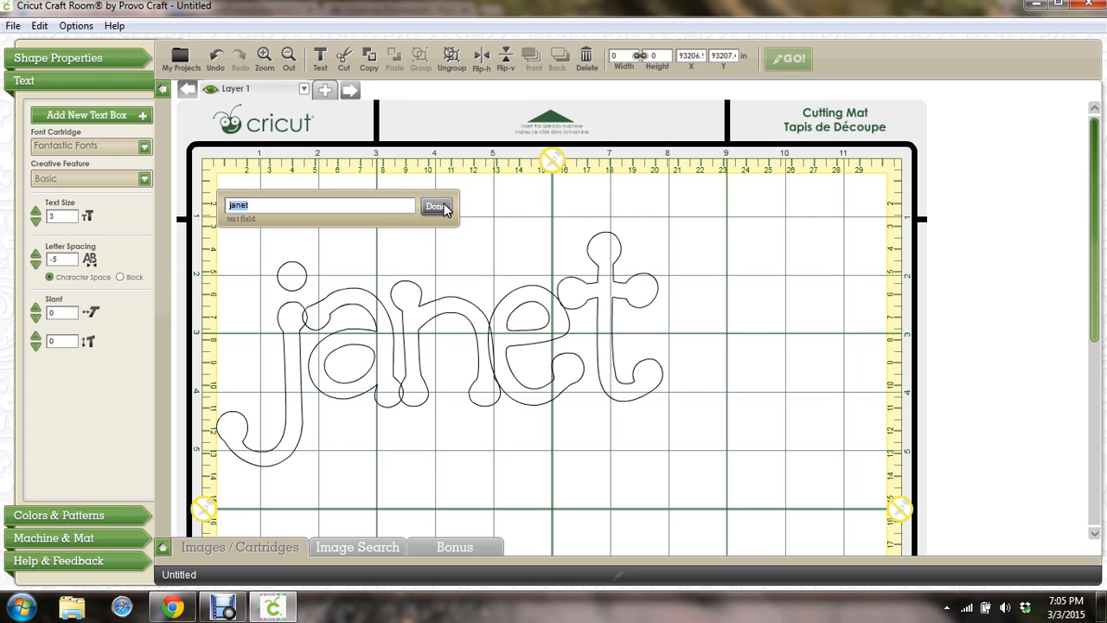
Widen the letter spacing briefly, then bring it back down to -5
click(36, 252)
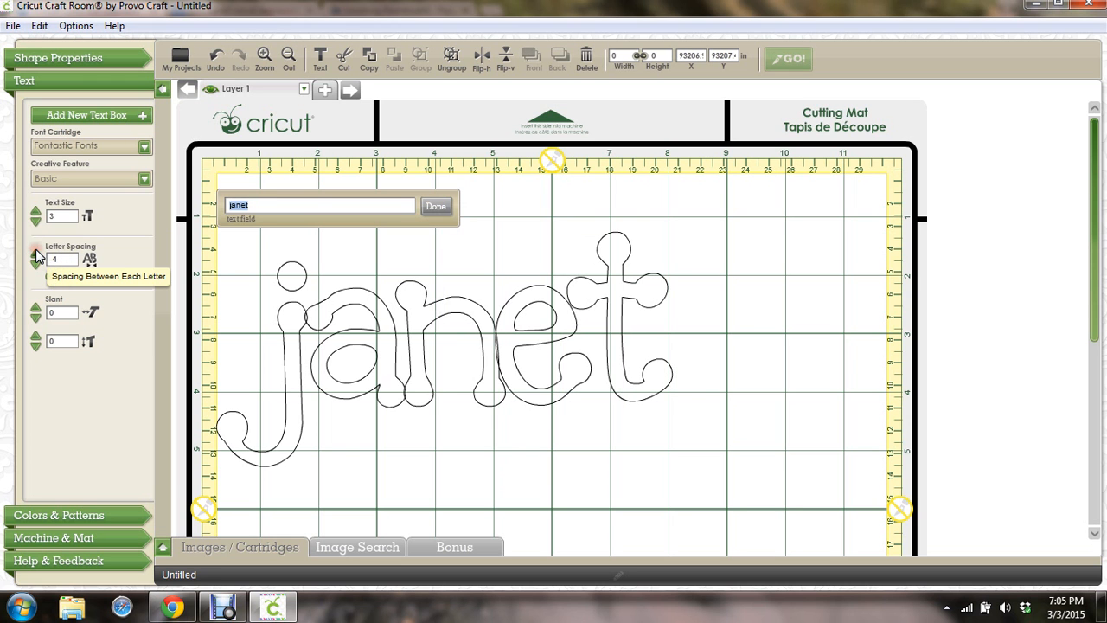
click(35, 251)
click(35, 252)
click(35, 251)
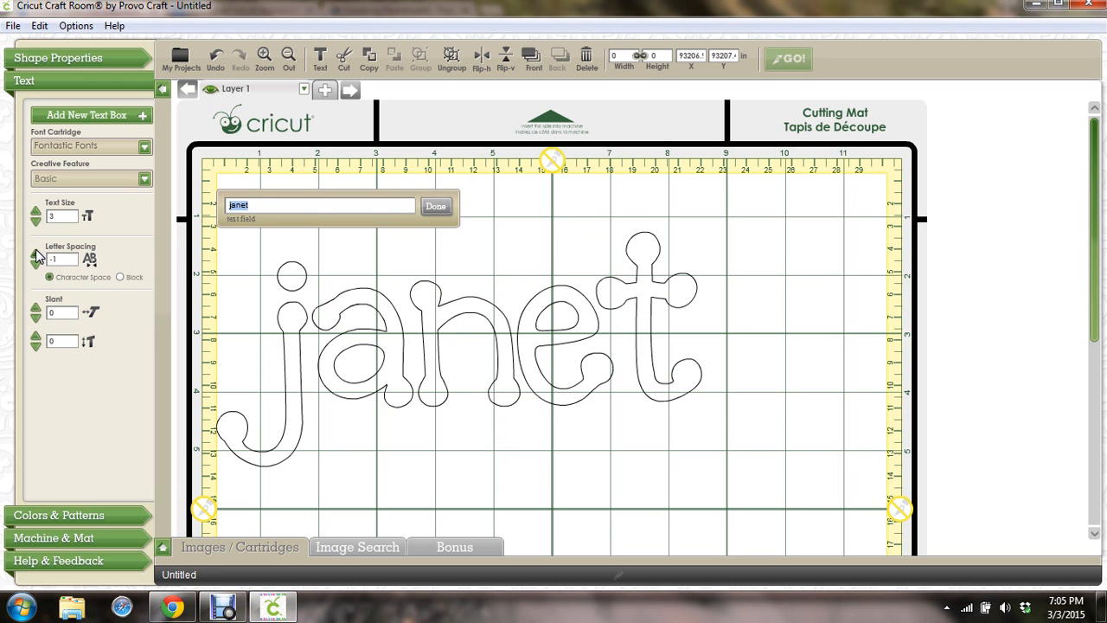
click(33, 266)
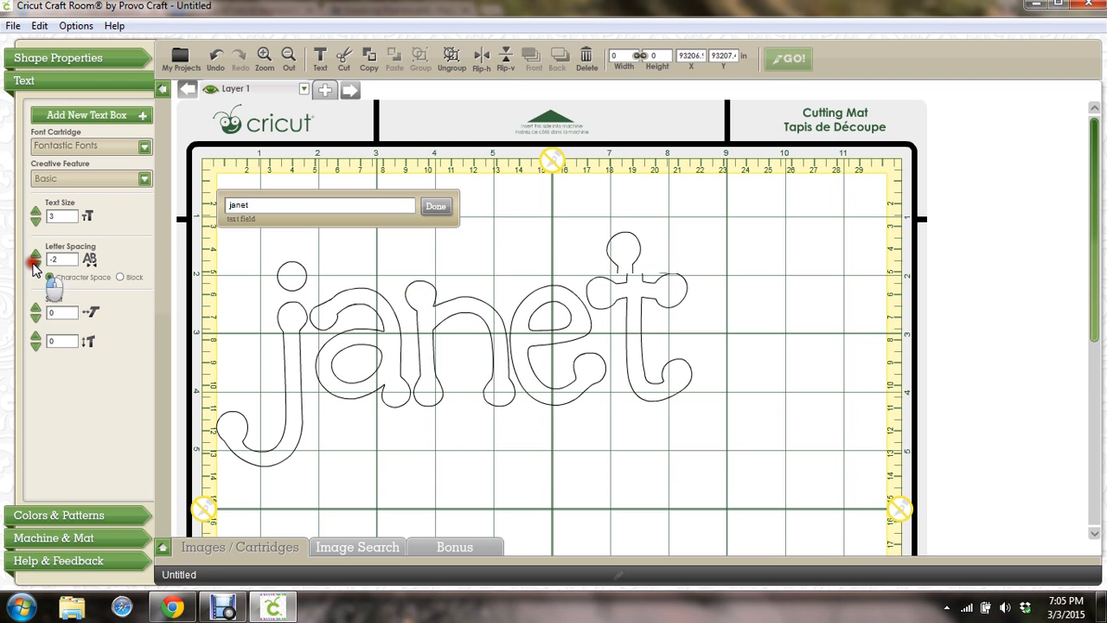
click(34, 266)
click(34, 265)
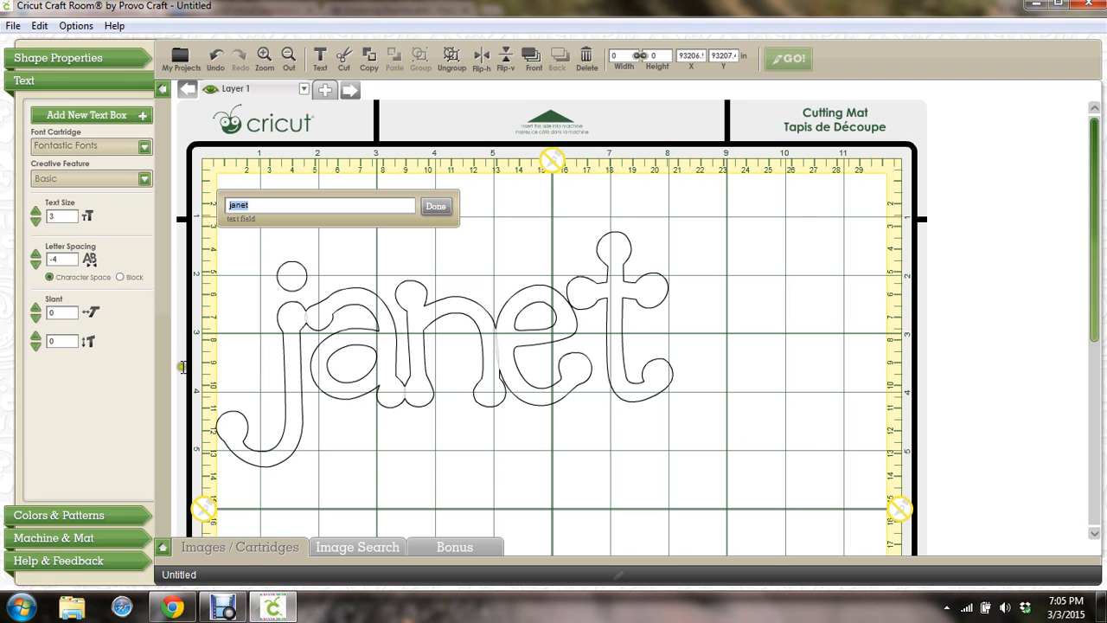
click(35, 267)
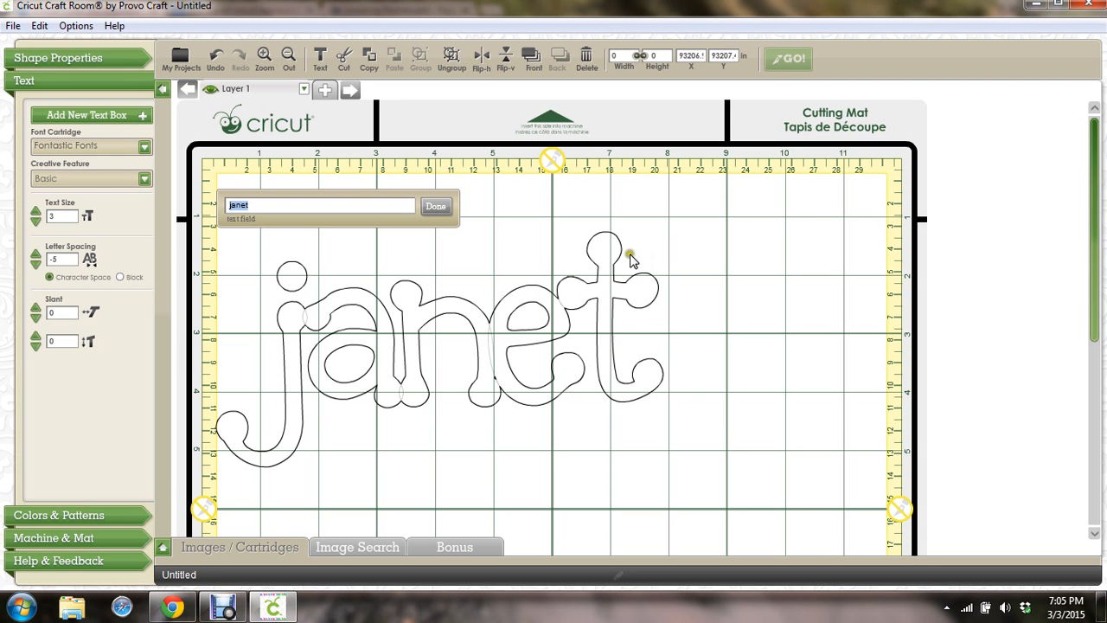
click(35, 318)
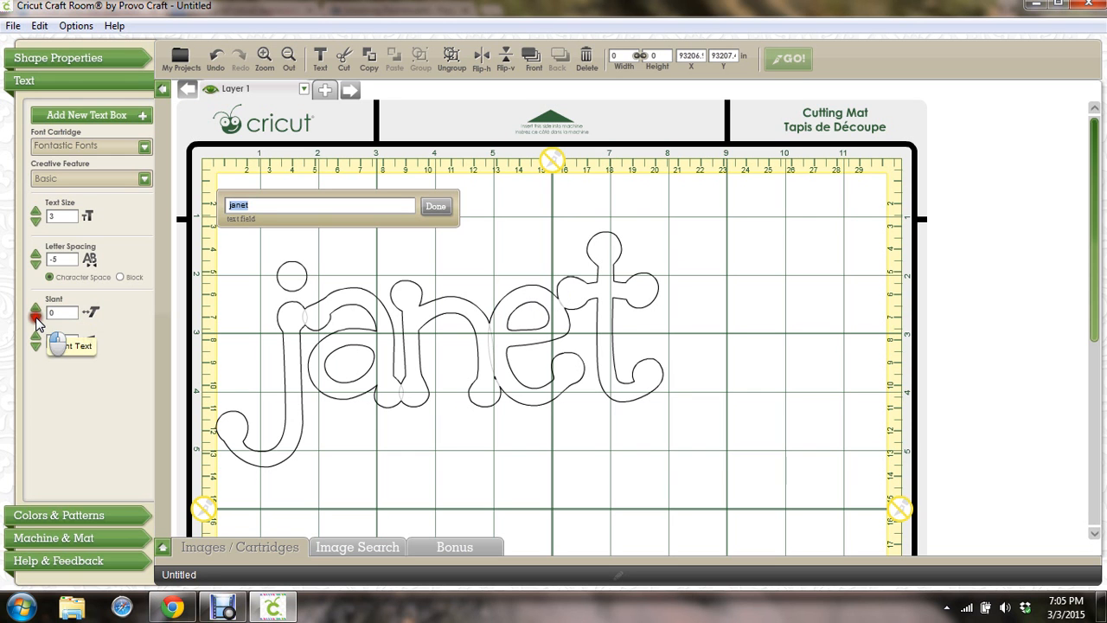
click(36, 318)
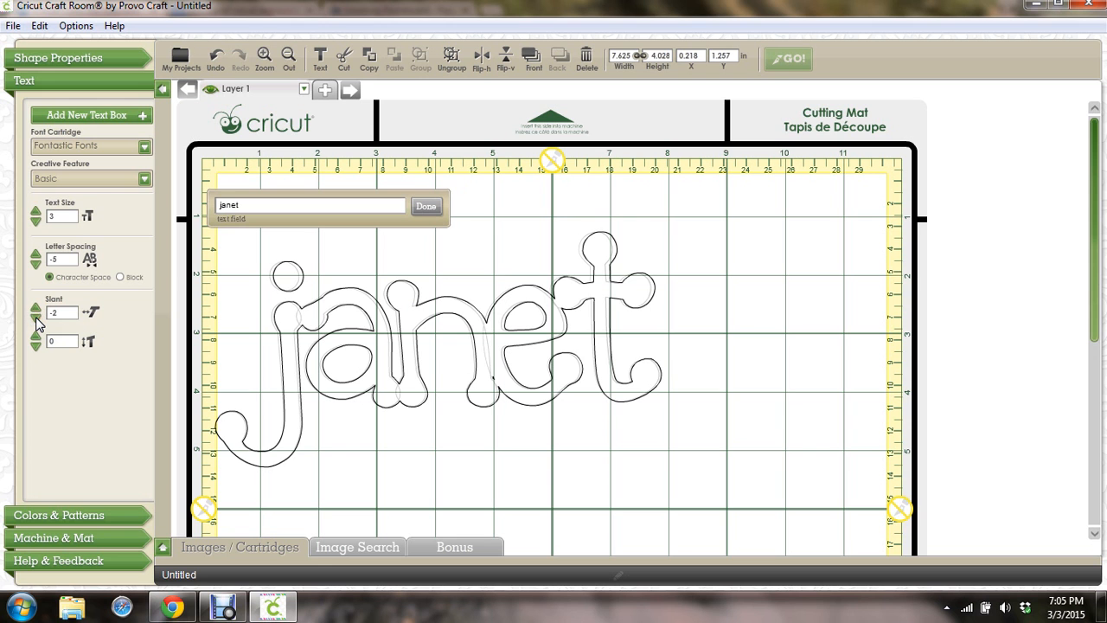
click(36, 318)
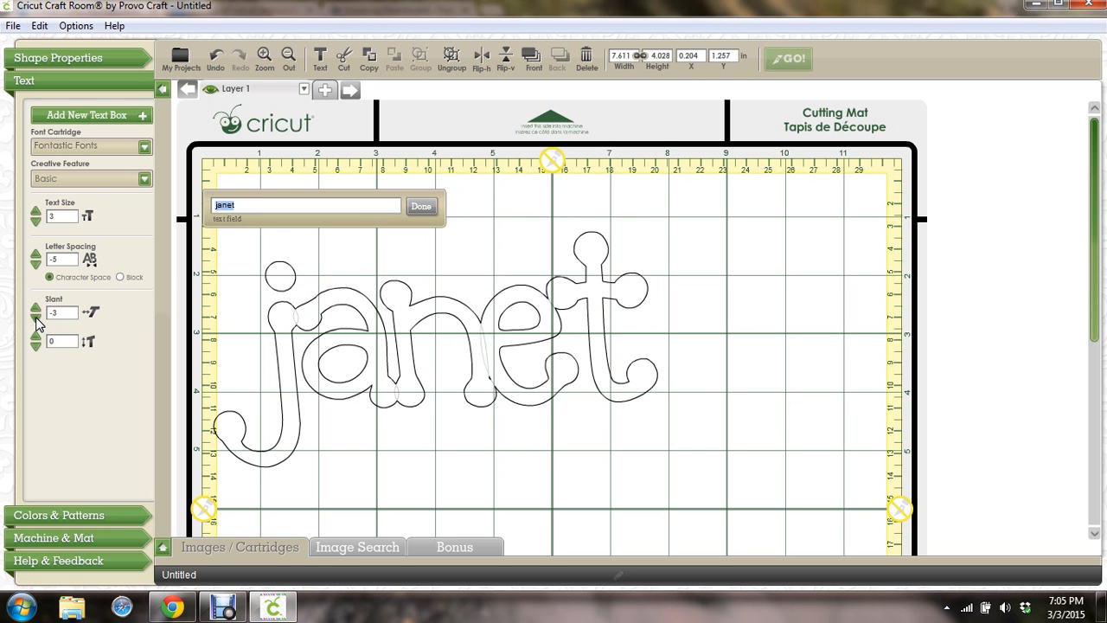
click(60, 312)
key(Return)
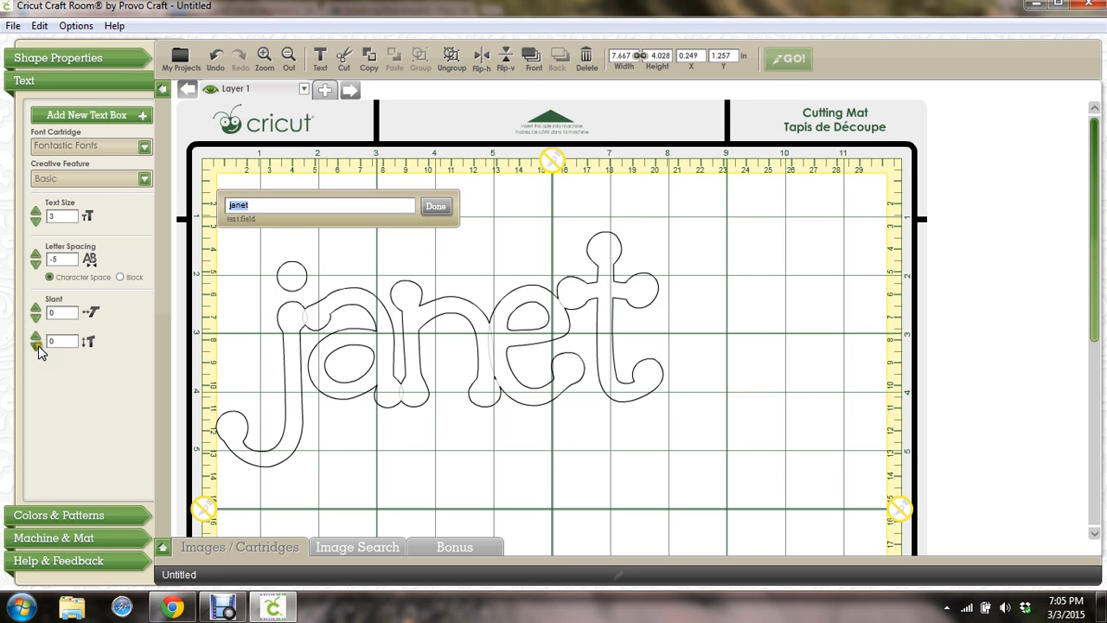
click(35, 337)
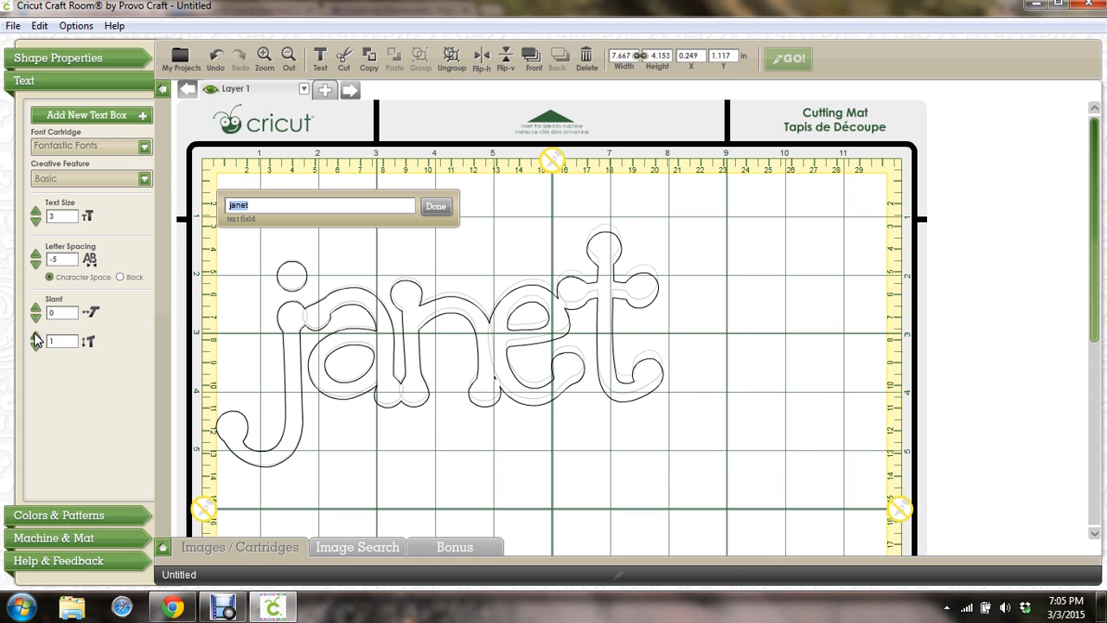
click(35, 337)
click(35, 336)
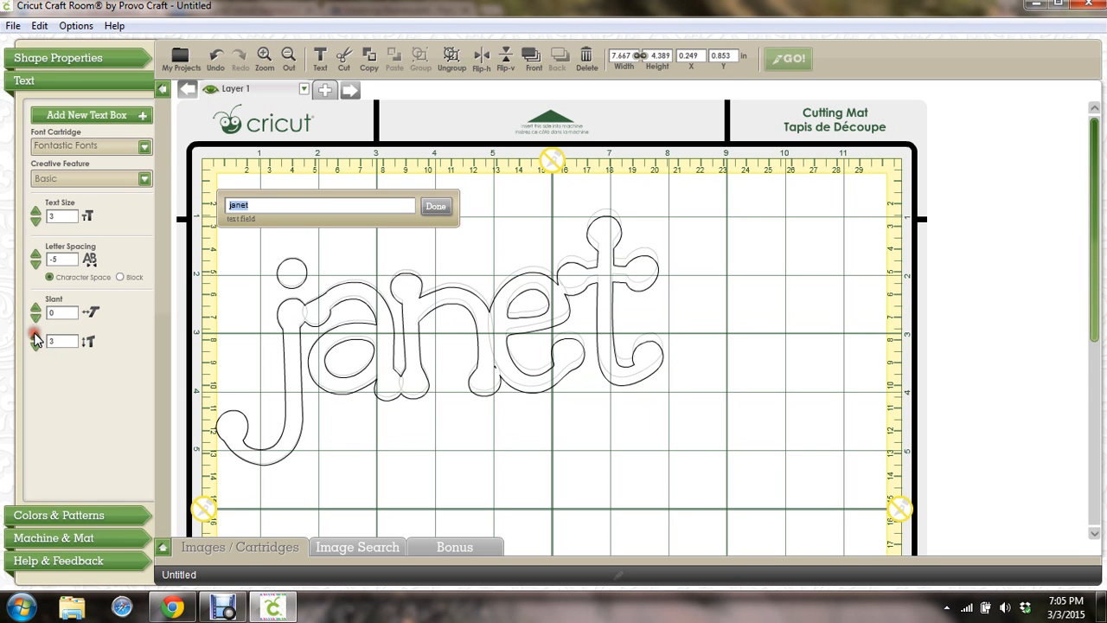
click(35, 336)
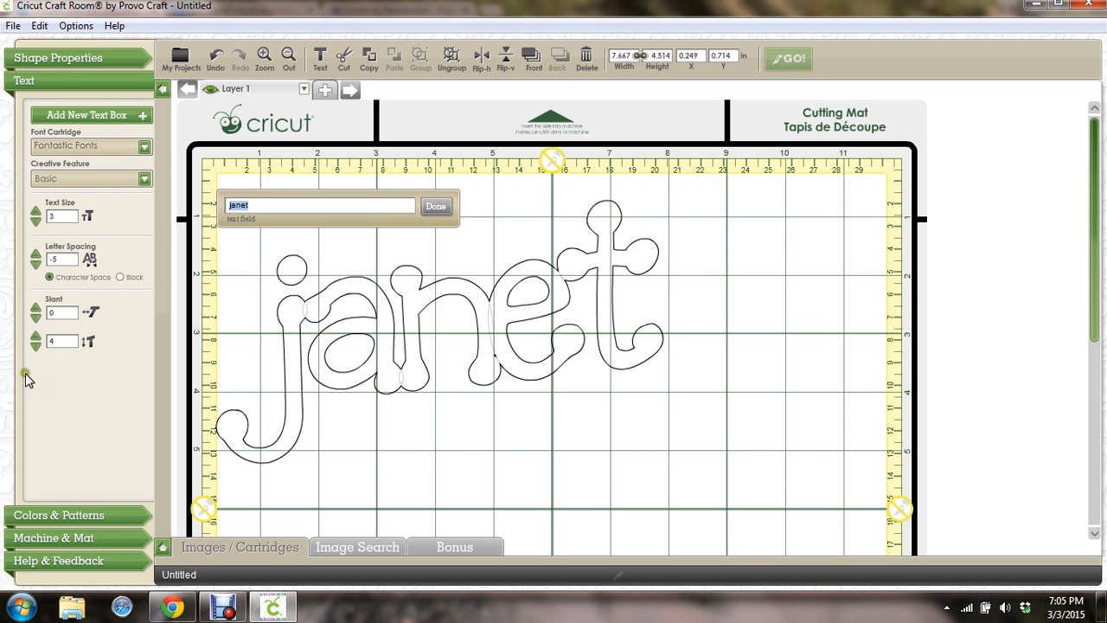
double_click(61, 339)
click(248, 339)
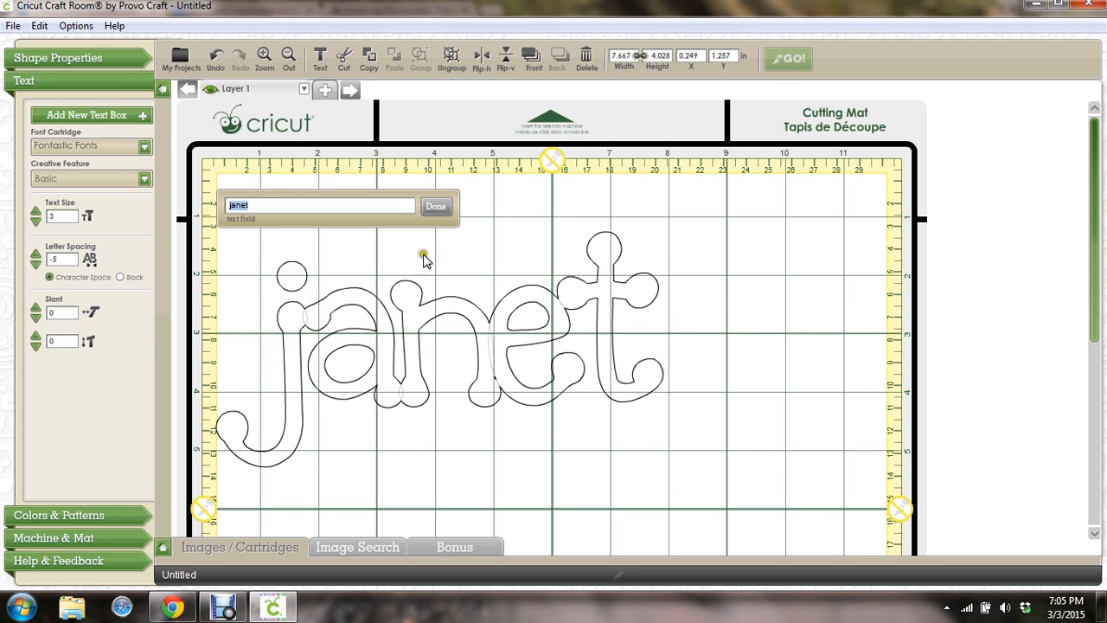
Try letter spacing -6, return it to -5, and finish editing the text
click(437, 208)
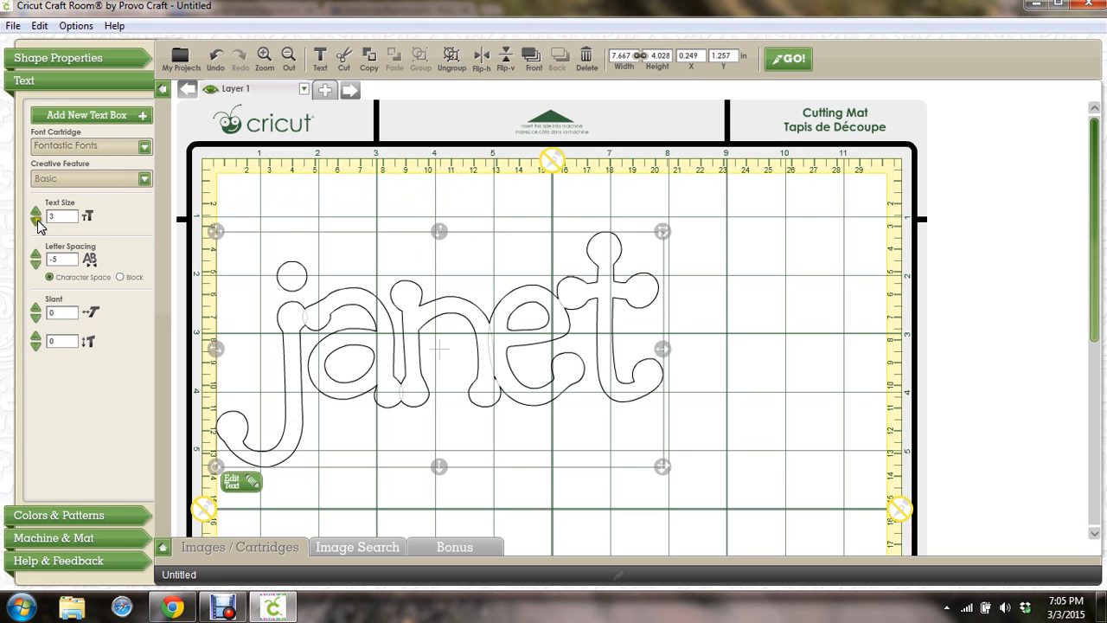
click(35, 265)
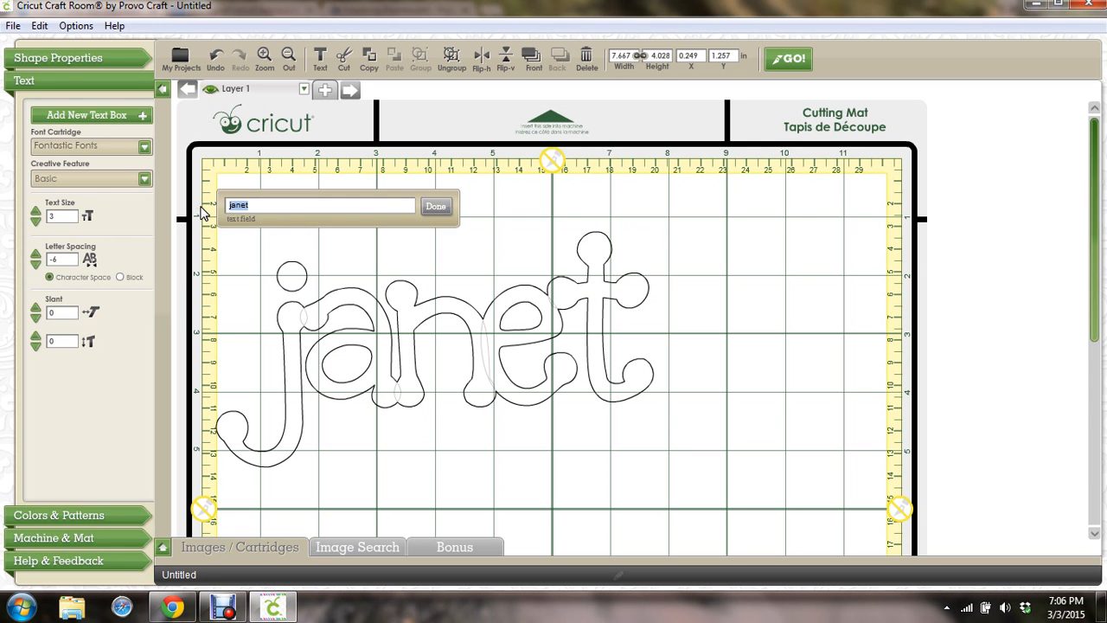
click(36, 256)
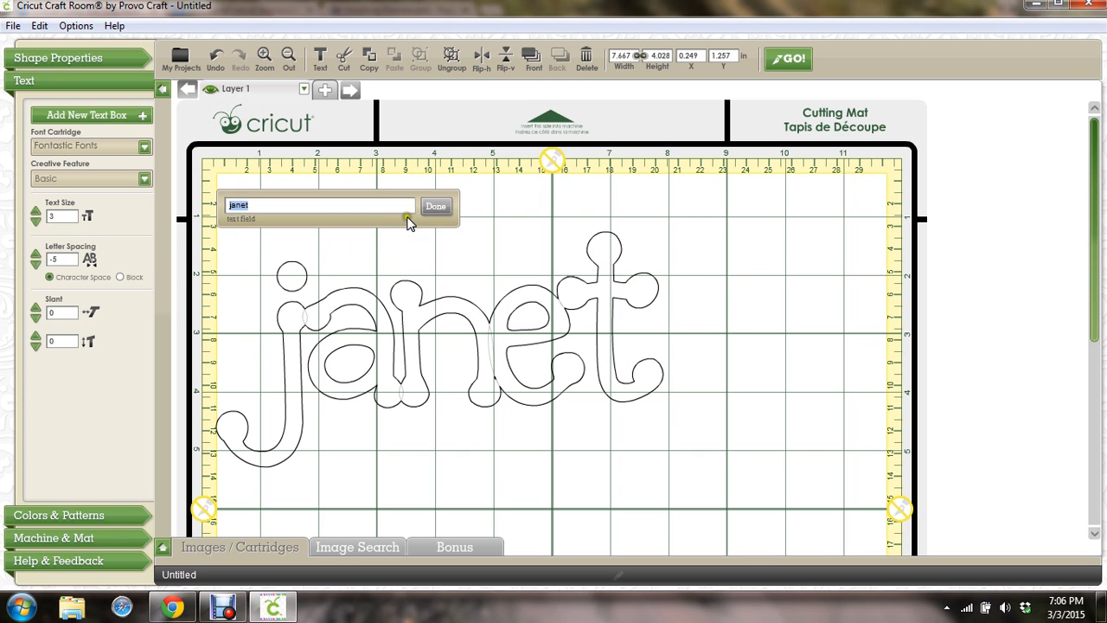
click(436, 209)
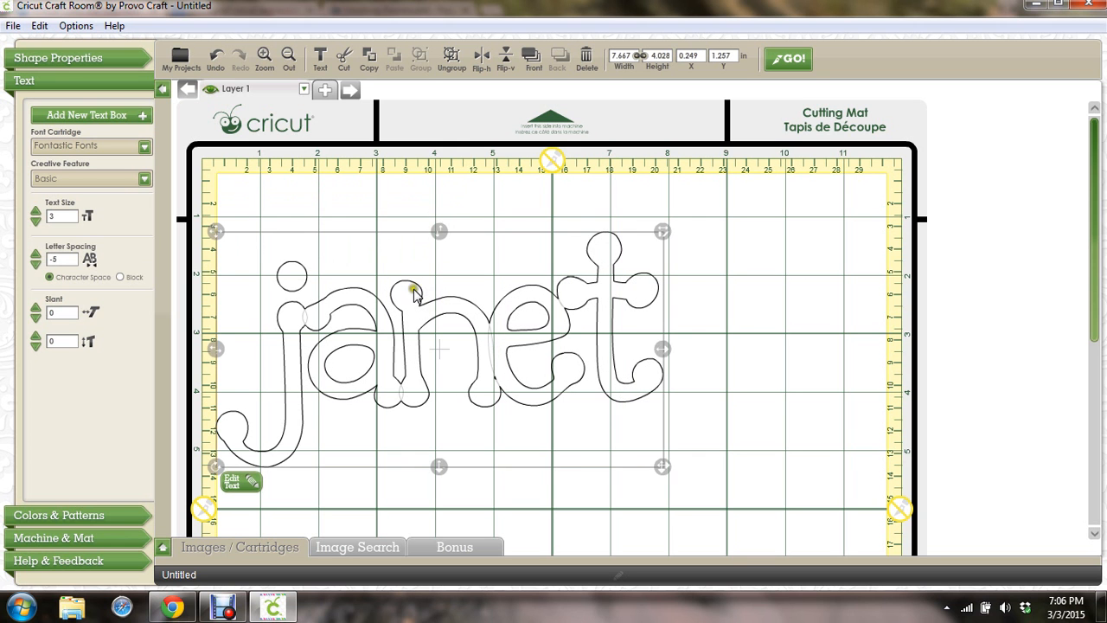
Move janet up and right toward the centre of the mat
drag(418, 292, 516, 249)
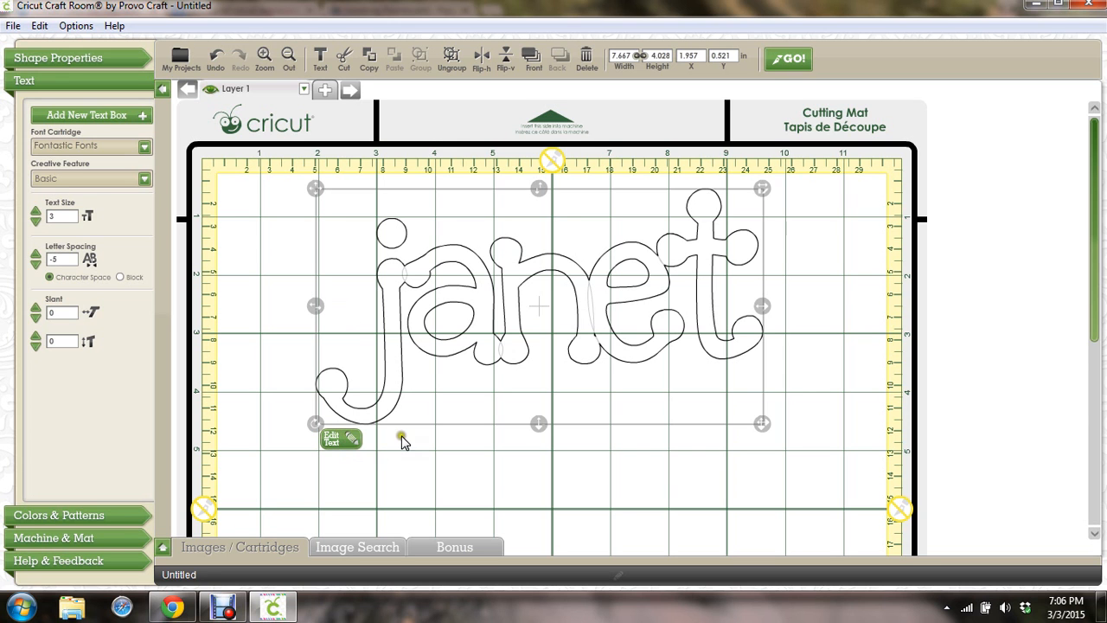
click(482, 469)
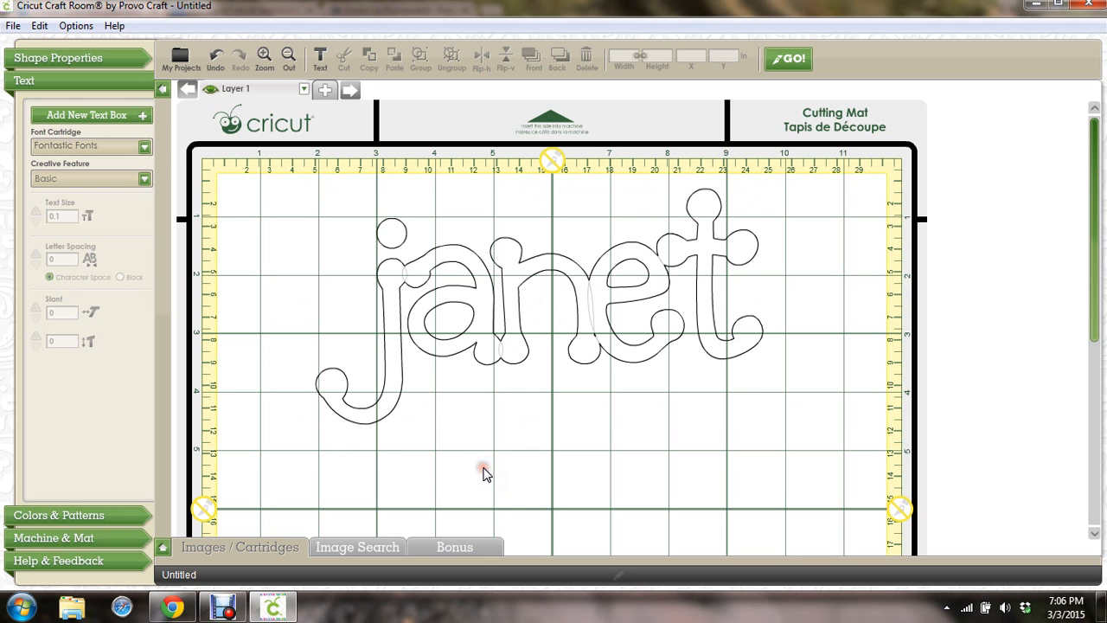
click(521, 269)
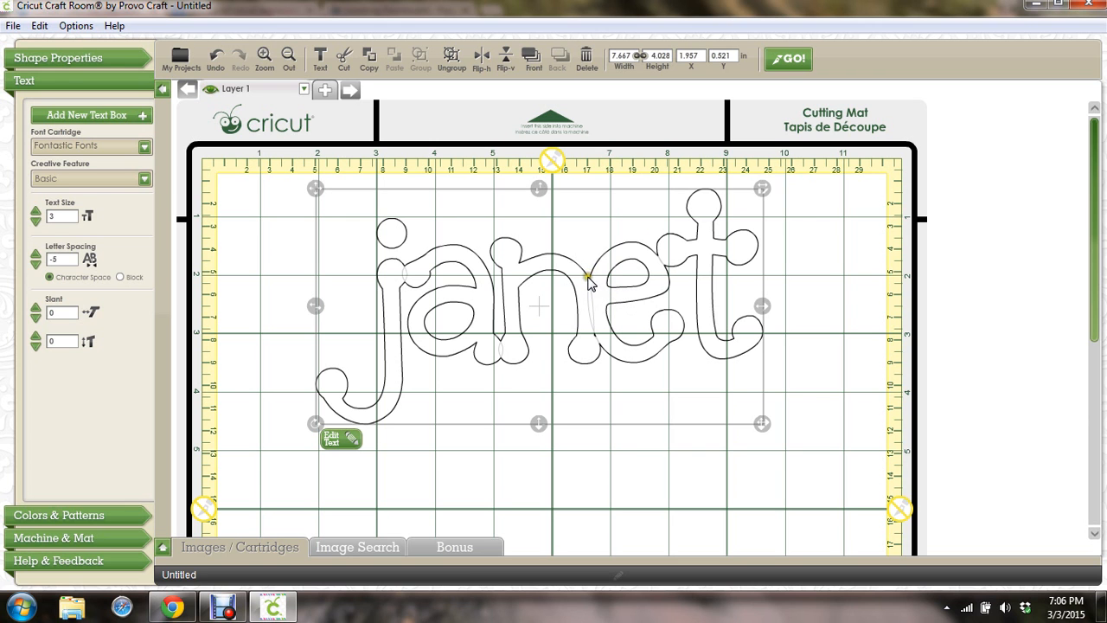
Split janet into separate letters and clear the selection
right_click(588, 278)
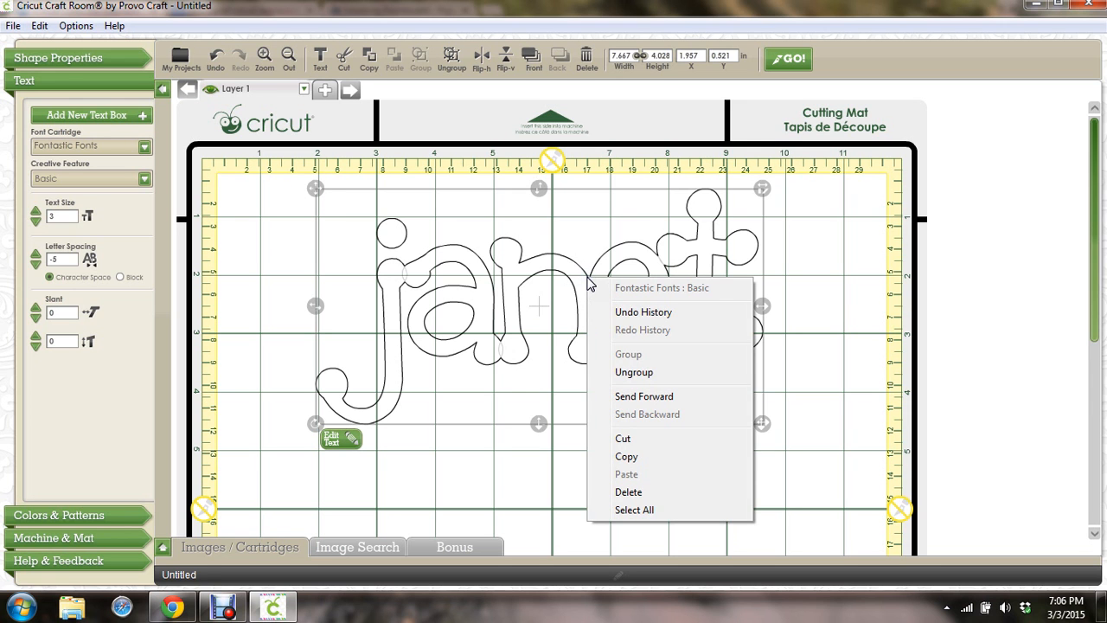
click(634, 373)
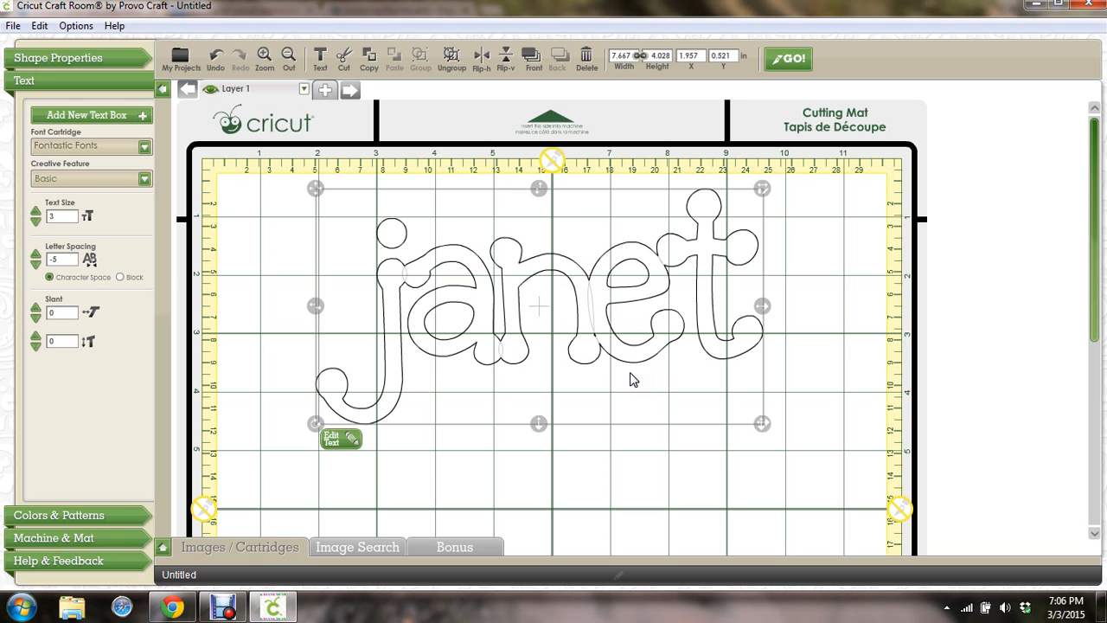
click(468, 411)
click(601, 480)
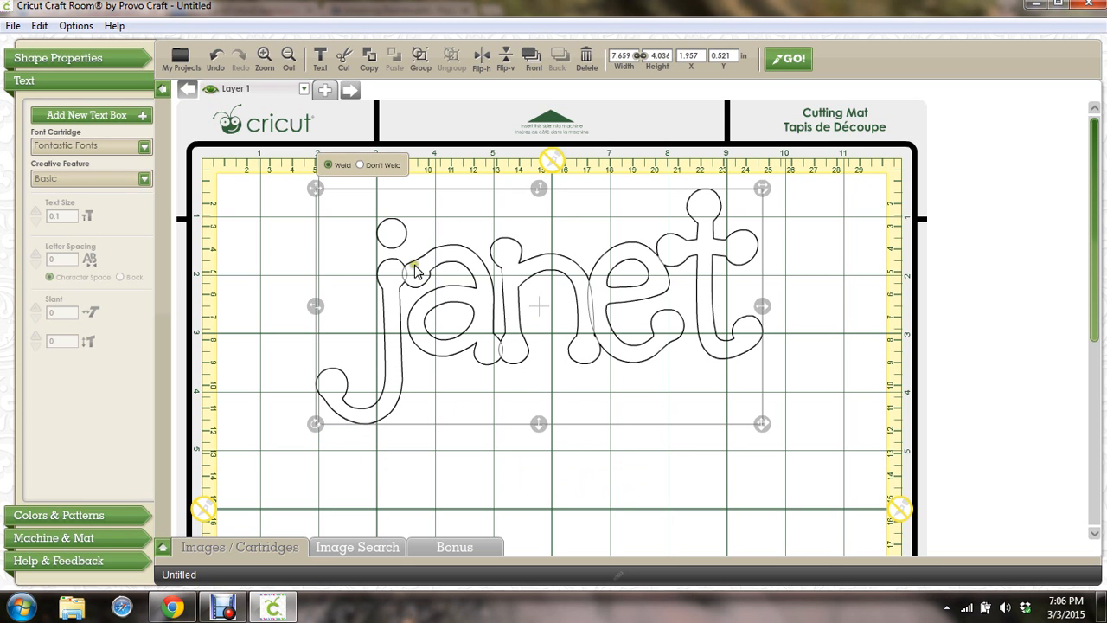
click(680, 463)
Select the letter t, nudge it right, and delete it
click(705, 250)
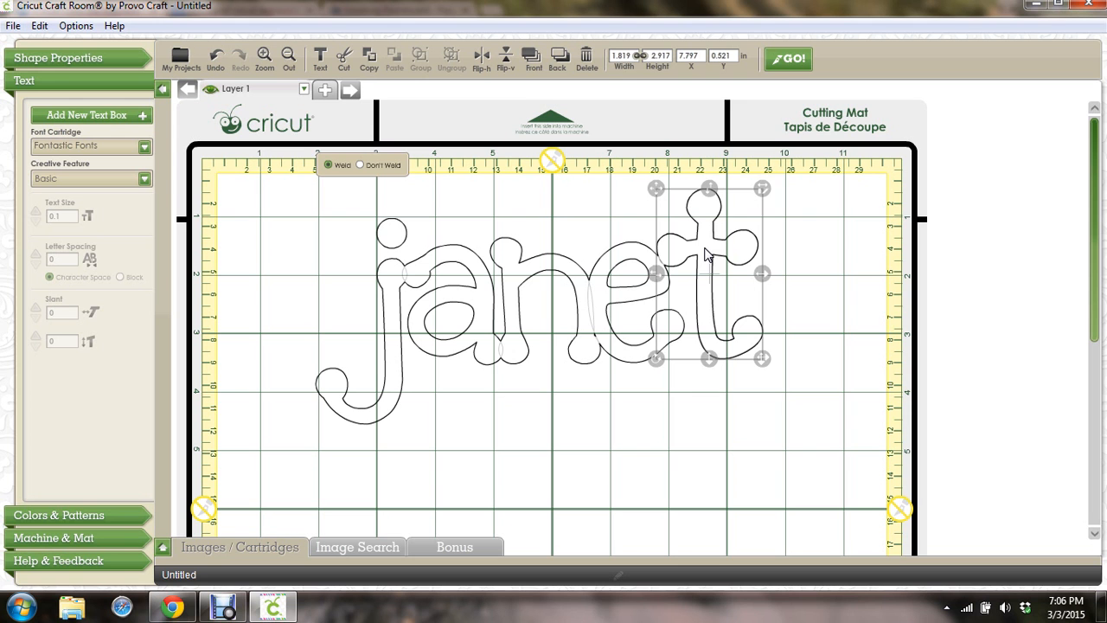
drag(705, 252, 708, 253)
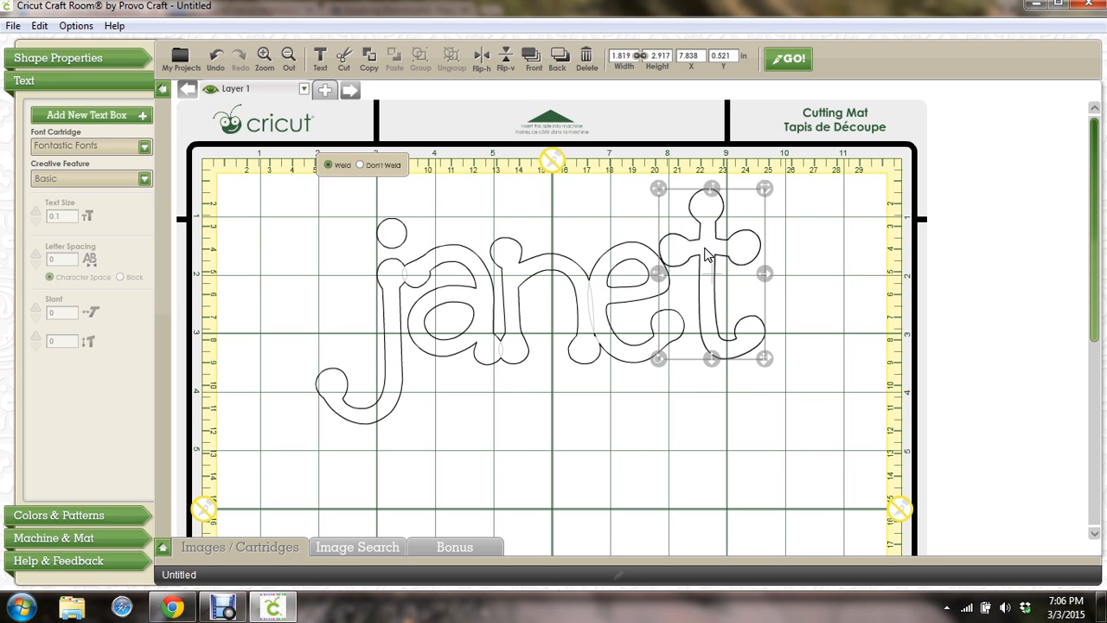
key(Right)
key(Right)
key(Right)
key(Right)
key(Right)
key(Right)
key(Right)
key(Right)
key(Right)
key(Right)
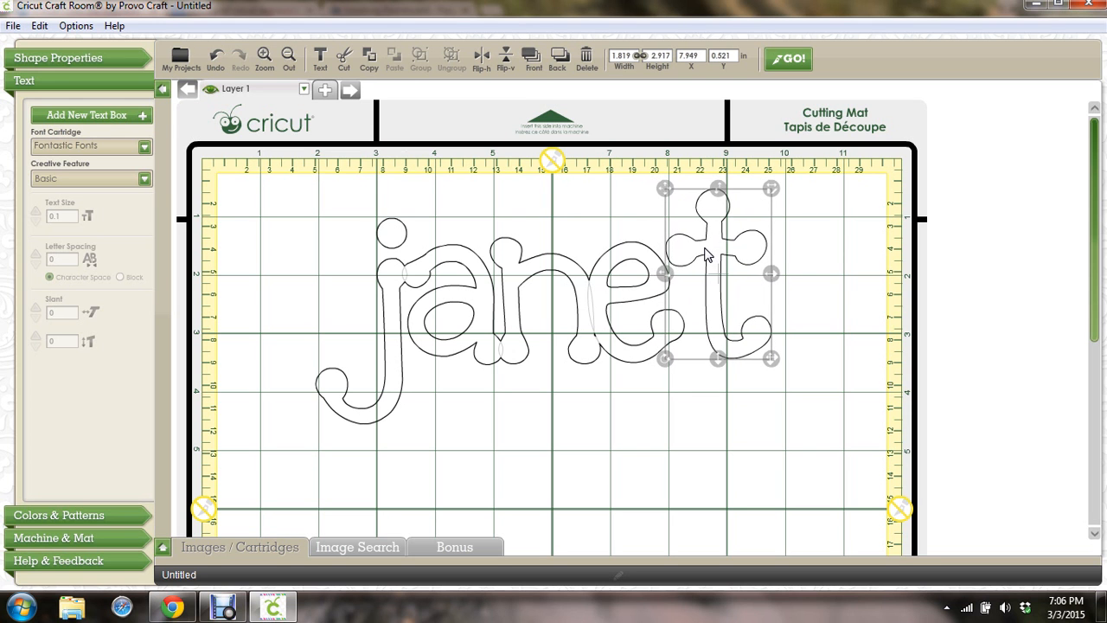
key(Right)
key(Right)
key(Right)
key(Right)
key(Right)
key(Right)
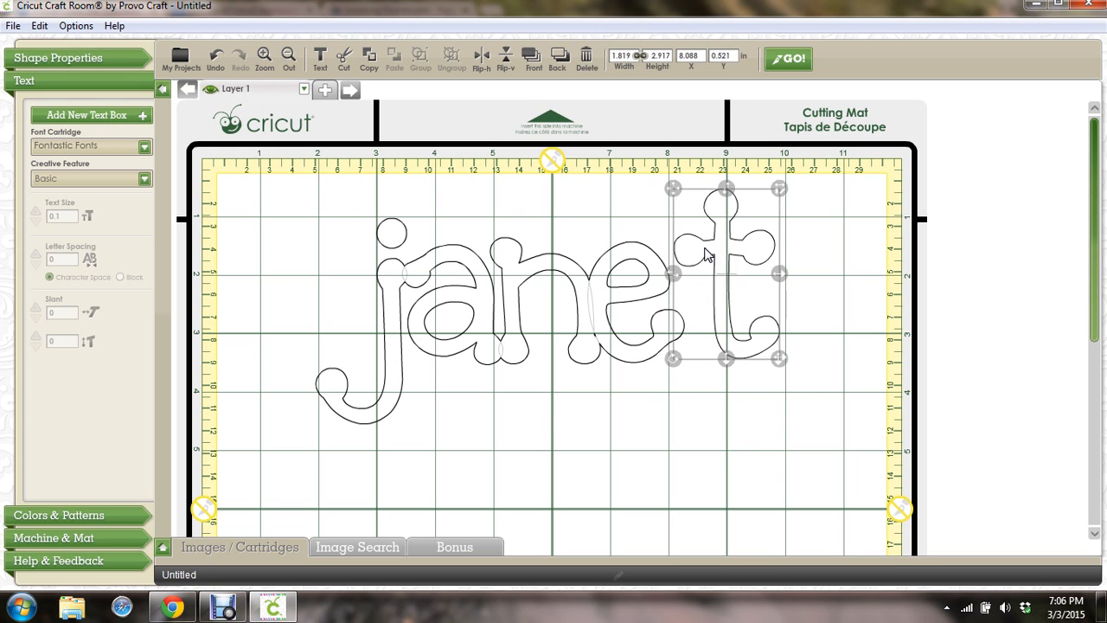
key(Delete)
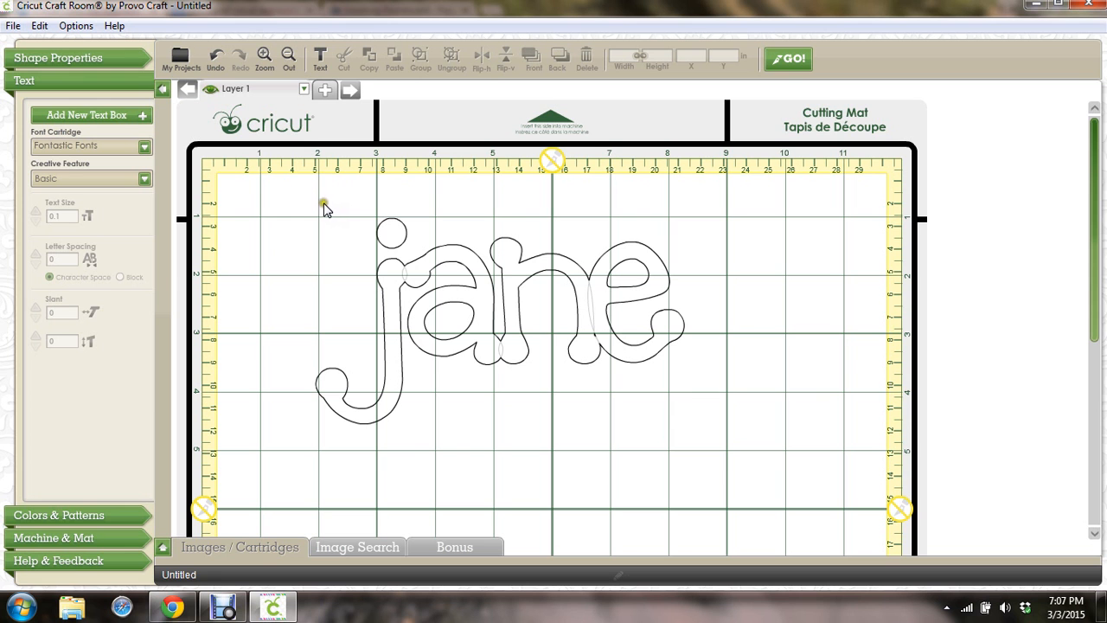
Select jane, move it left, and tilt it about 15° clockwise
drag(325, 200, 685, 443)
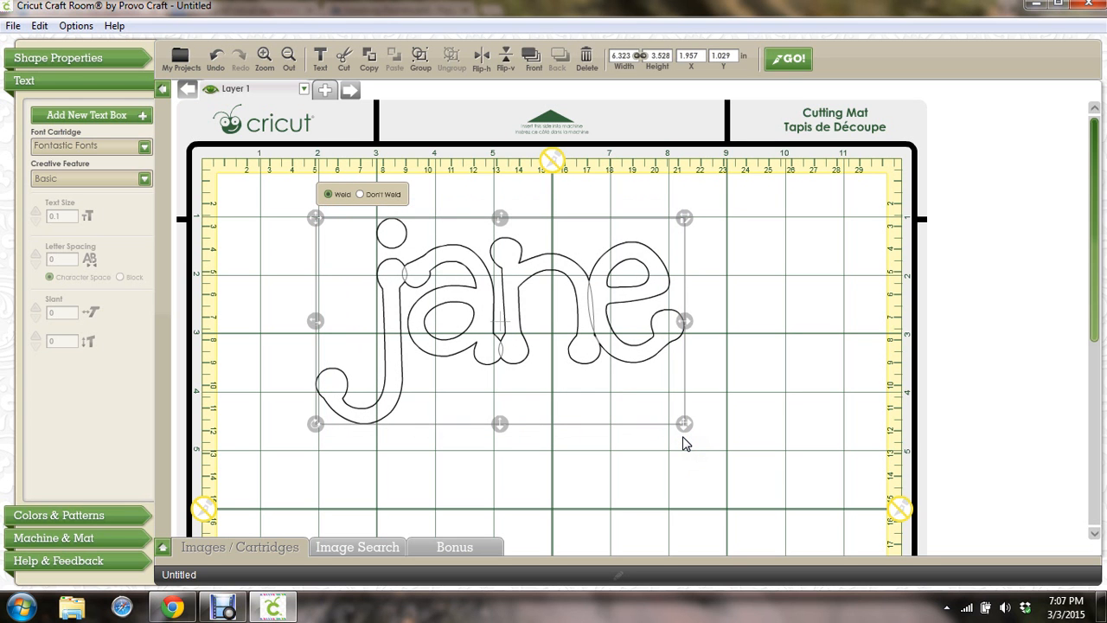
drag(314, 228, 285, 219)
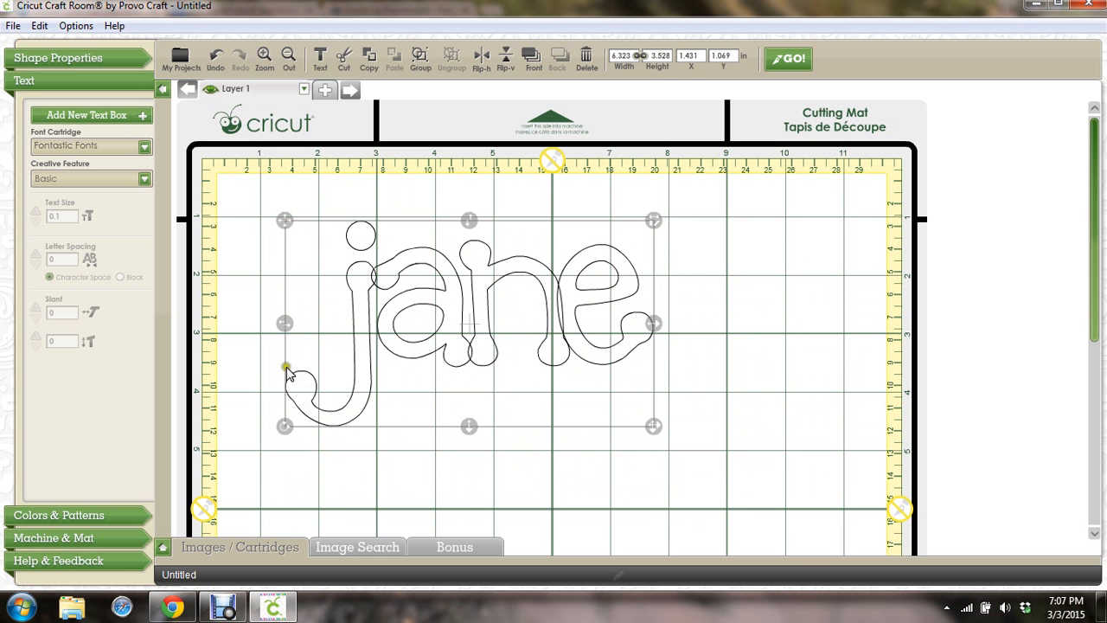
mouse_move(284, 324)
mouse_down()
mouse_move(230, 322)
mouse_move(284, 323)
mouse_up()
mouse_move(285, 426)
mouse_down()
mouse_move(276, 375)
mouse_move(282, 413)
mouse_move(267, 395)
mouse_move(284, 426)
mouse_up()
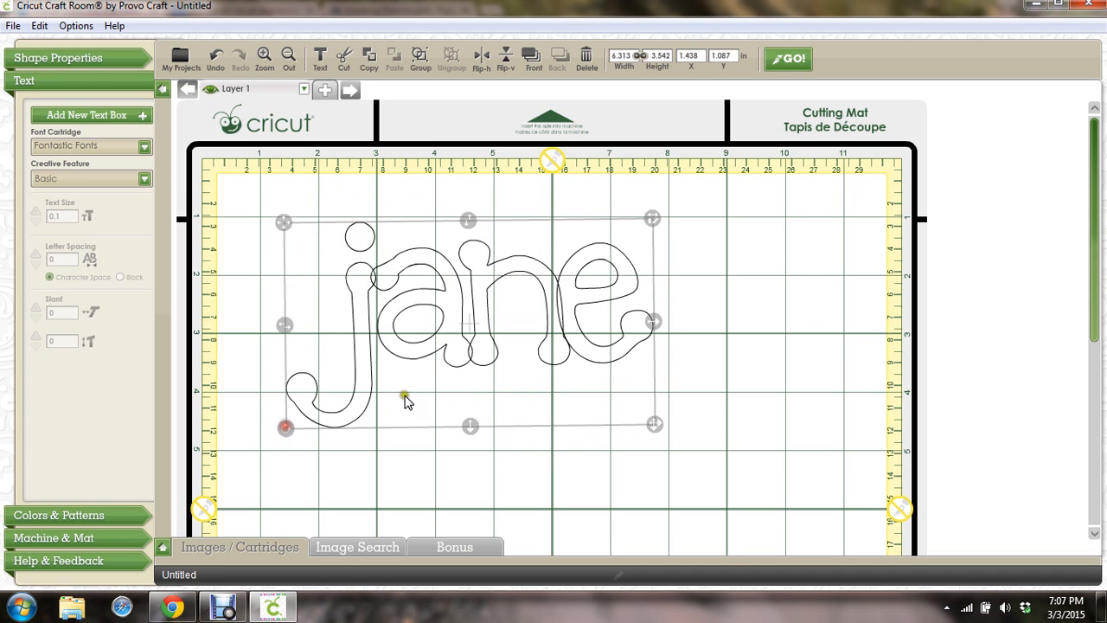
Stretch jane taller and wider to about 6.896 × 4.208 in
drag(469, 427, 470, 468)
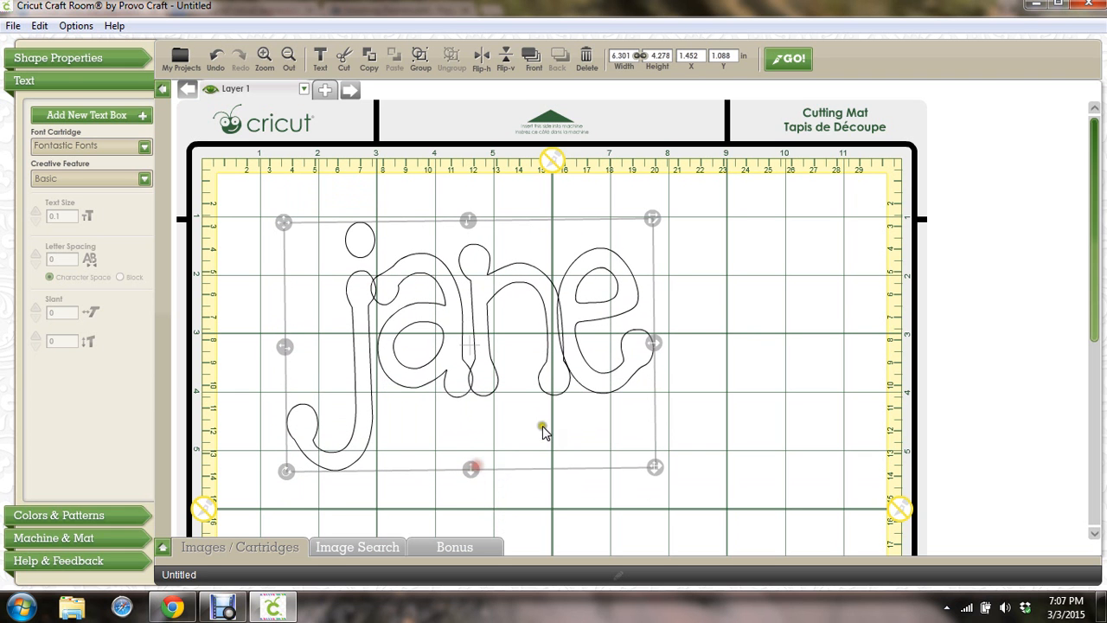
drag(654, 344, 698, 345)
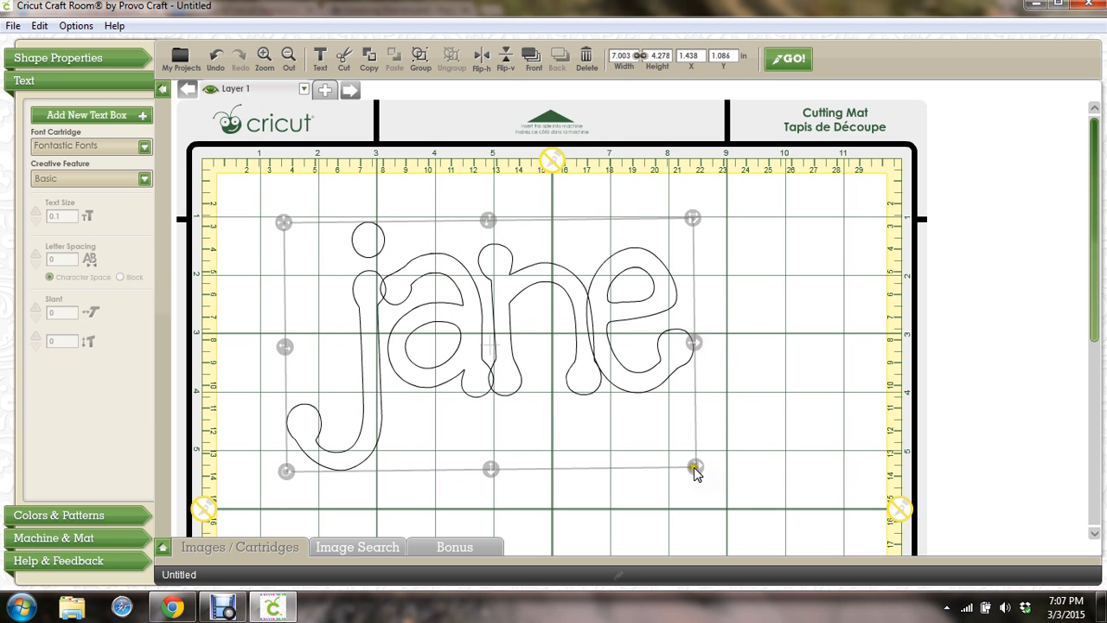
mouse_move(694, 468)
mouse_down()
mouse_move(747, 485)
mouse_move(705, 462)
mouse_up()
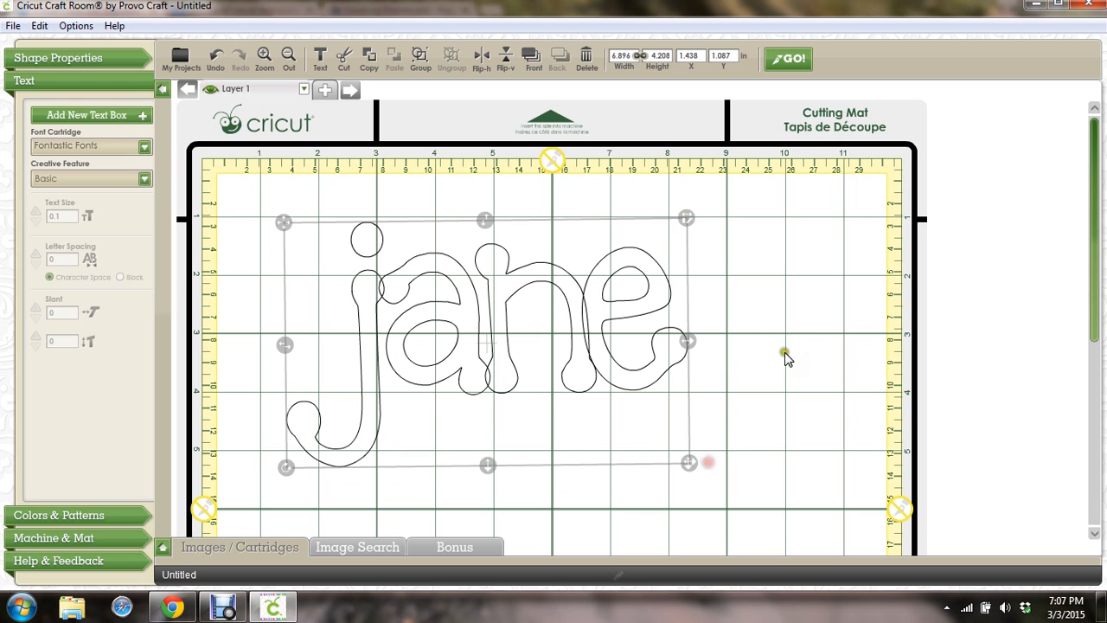
Select all four letters of jane and group them
click(823, 250)
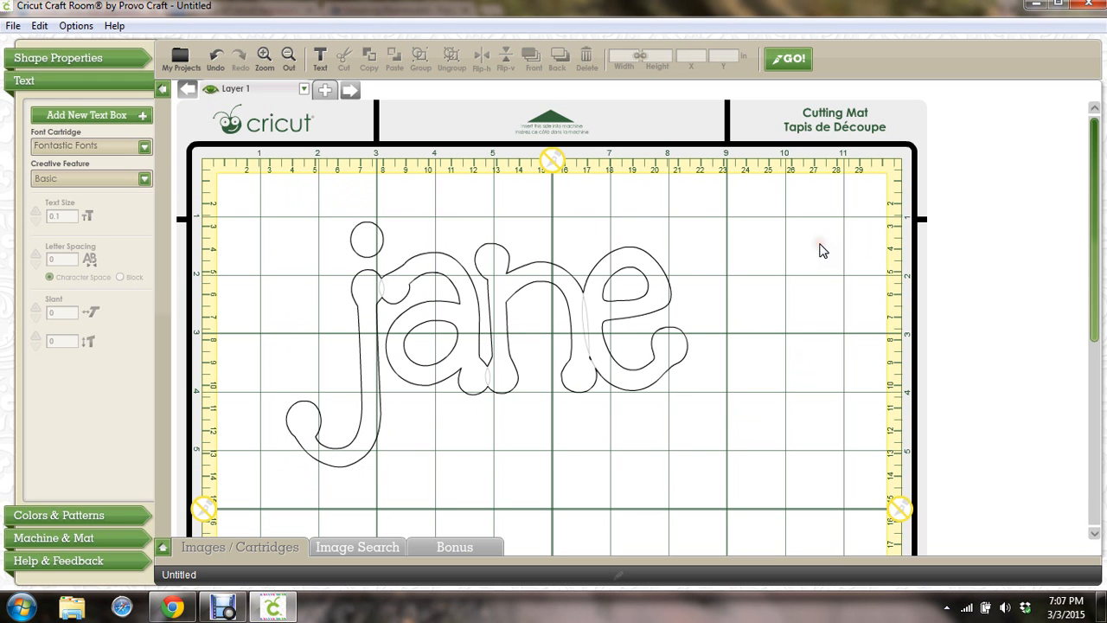
click(598, 293)
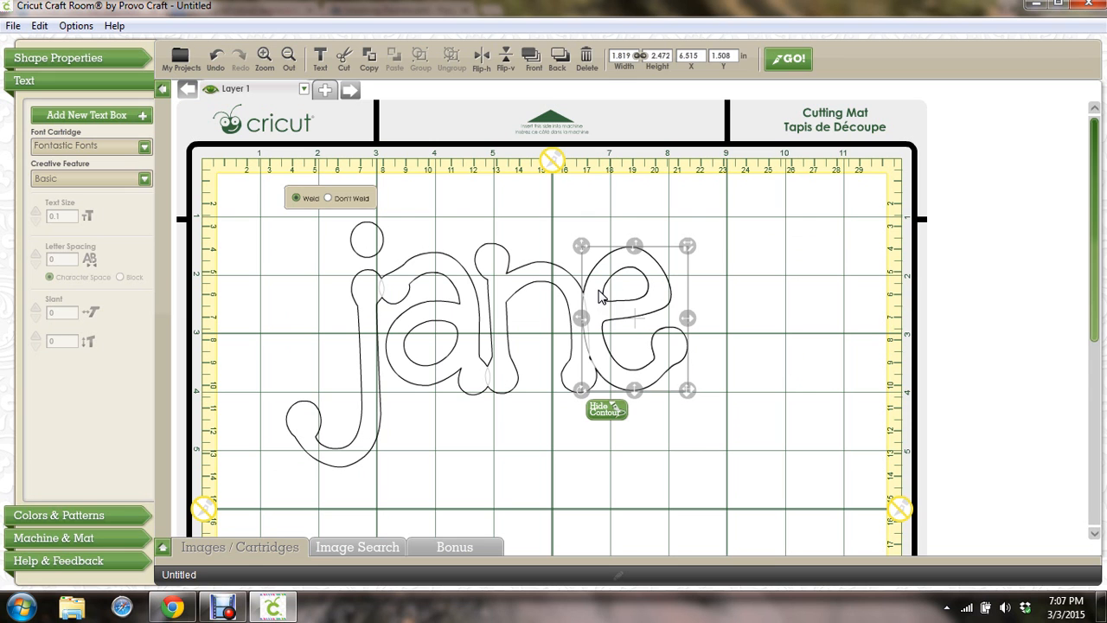
click(764, 279)
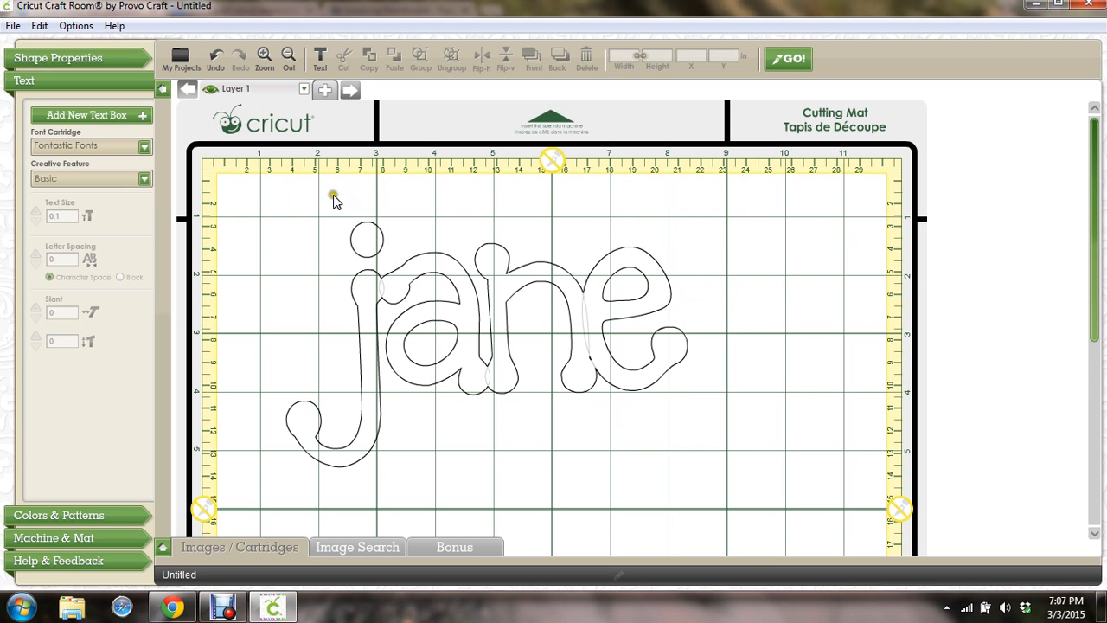
drag(308, 203, 704, 483)
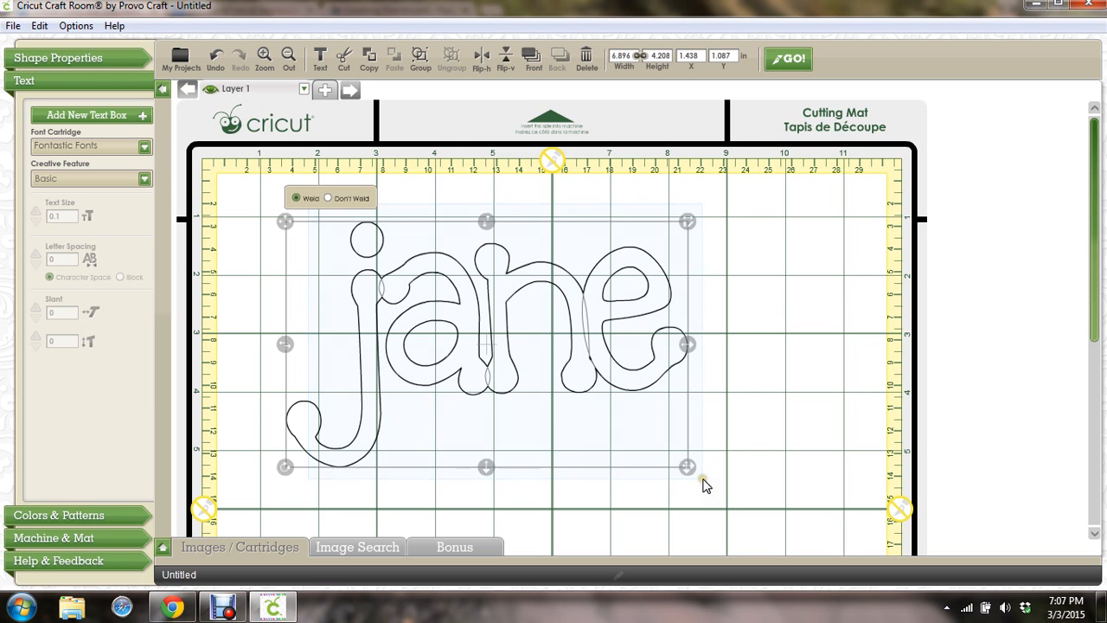
right_click(597, 370)
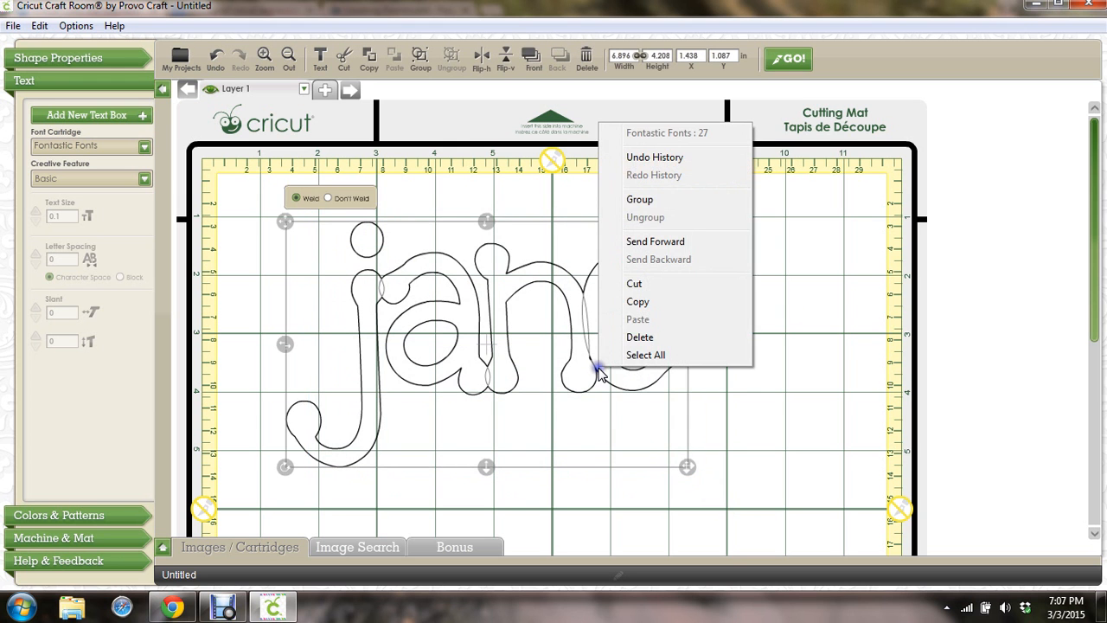
click(645, 201)
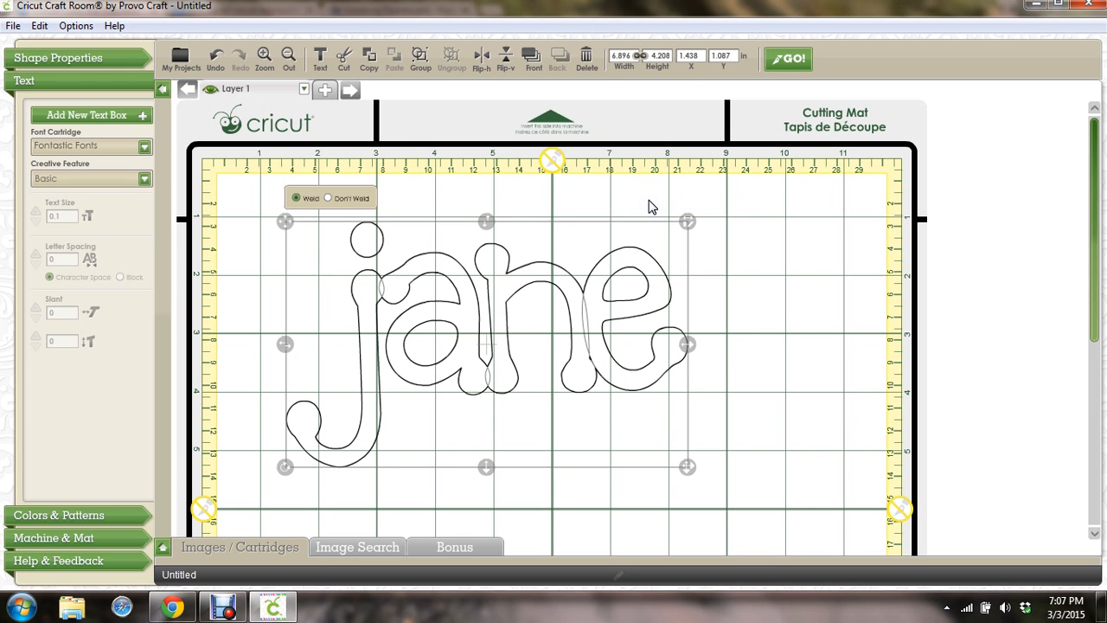
Move the grouped jane up and left to X 0.883, Y 0.601 in
click(764, 276)
click(522, 271)
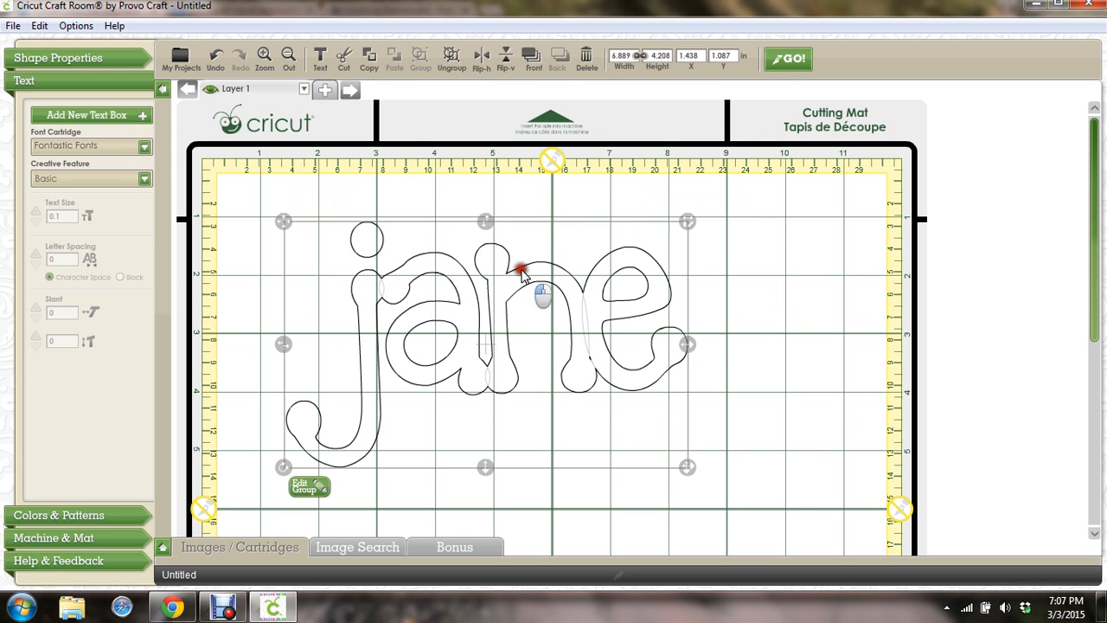
drag(522, 270, 489, 241)
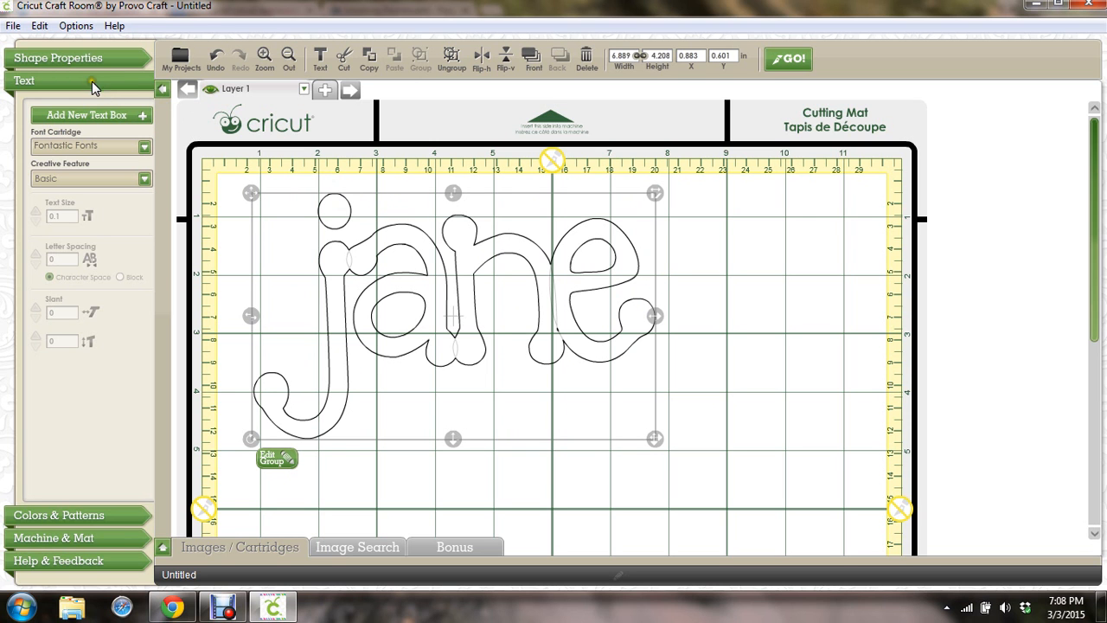
Set the default machine to Cricut Expression in the Machine & Mat settings
click(76, 515)
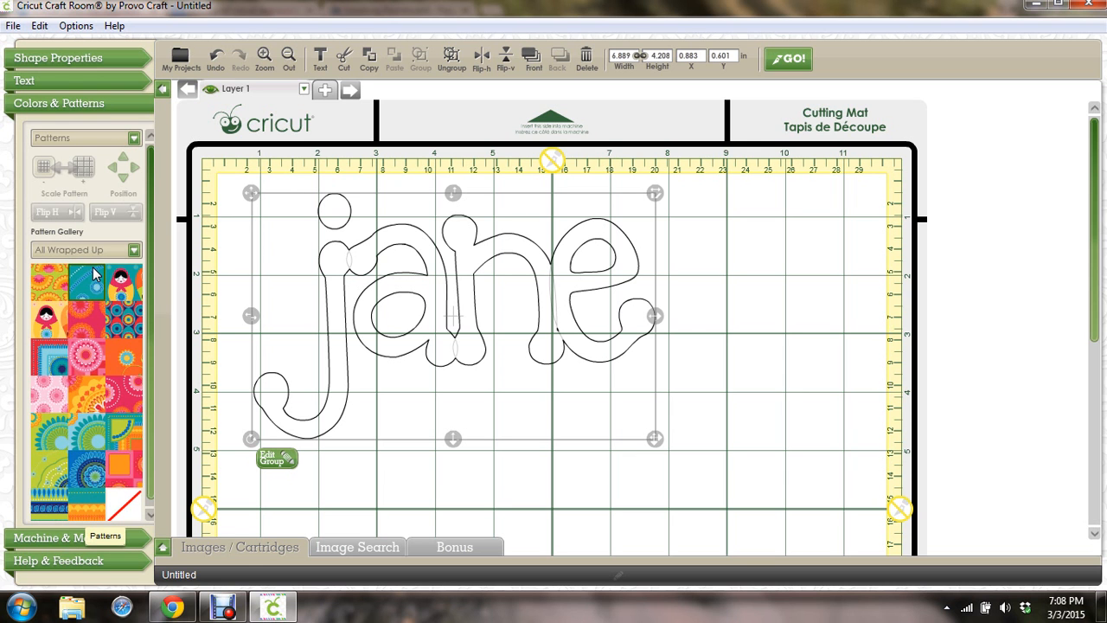
click(62, 538)
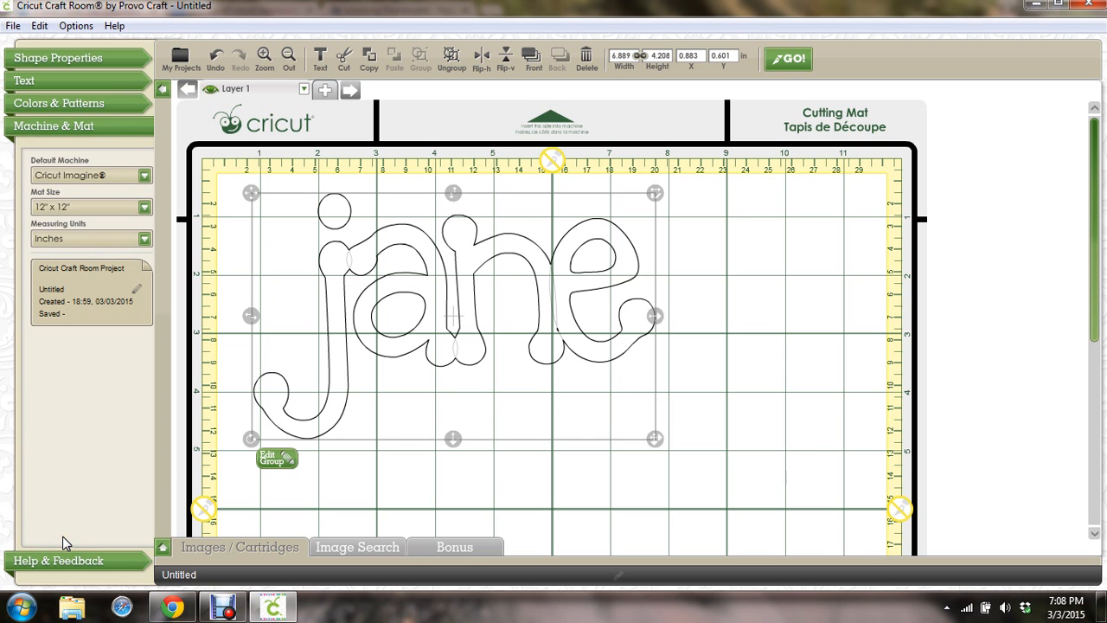
click(145, 176)
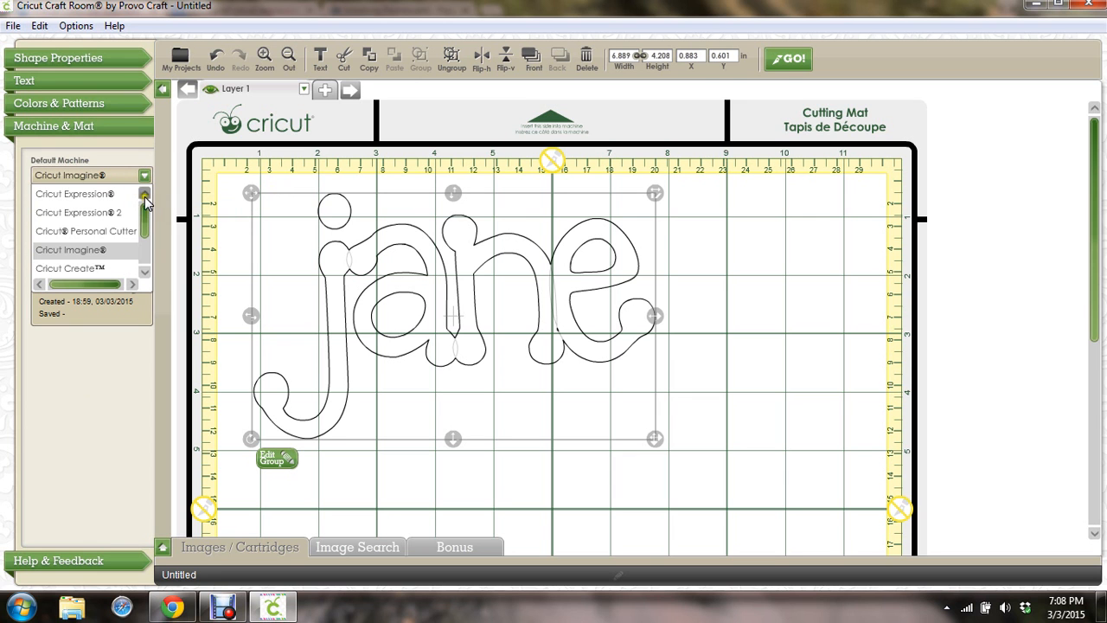
click(75, 194)
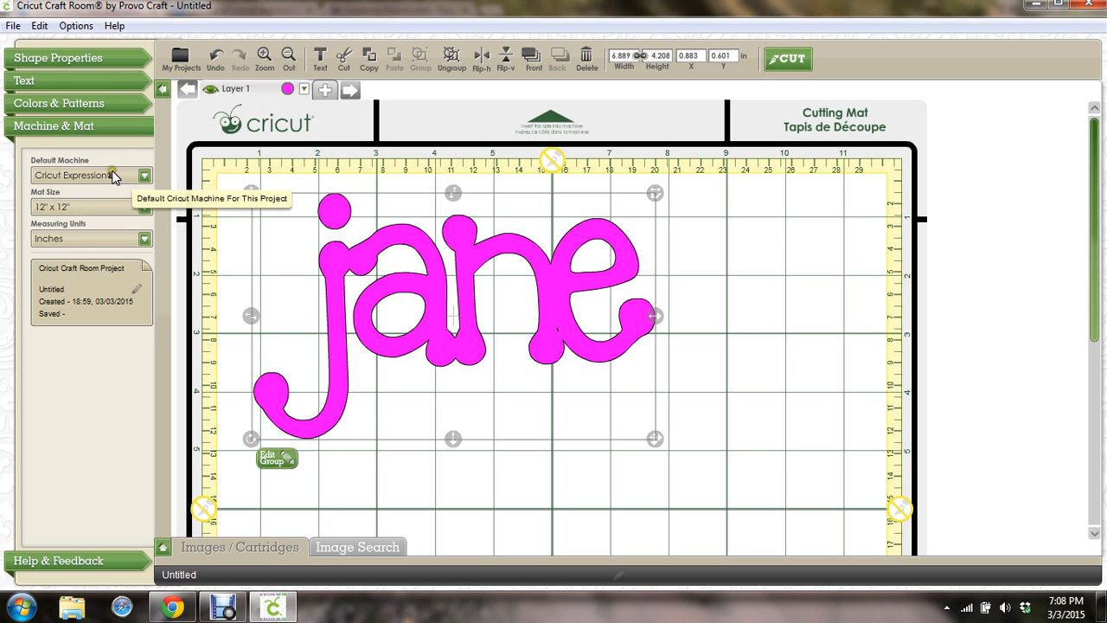
Keep the 12" x 12" mat size and inches as measuring units
click(146, 205)
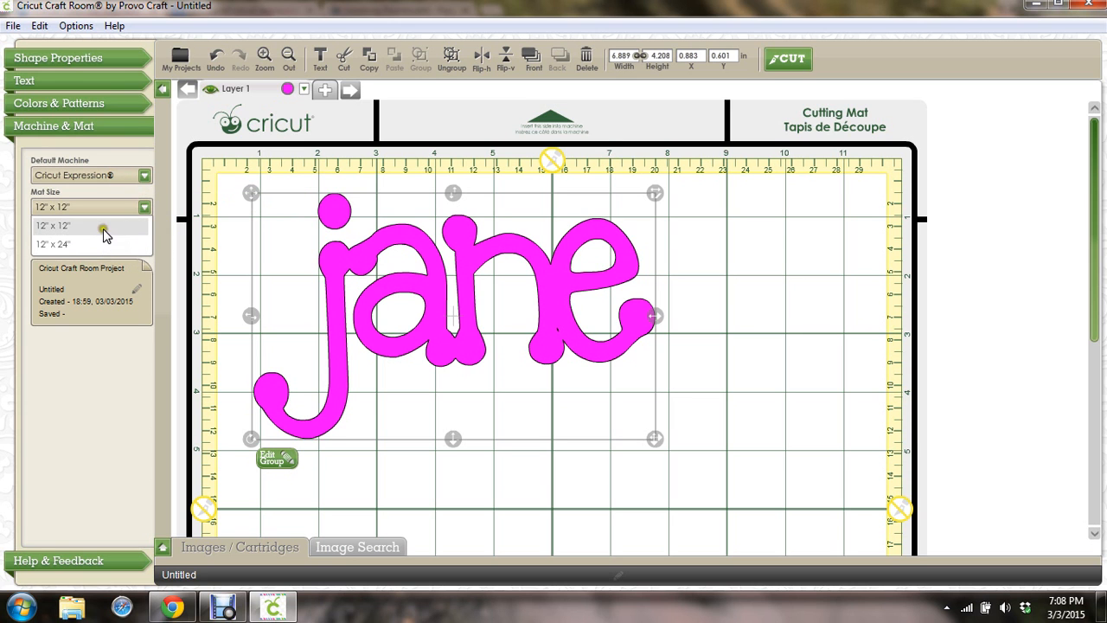
click(142, 206)
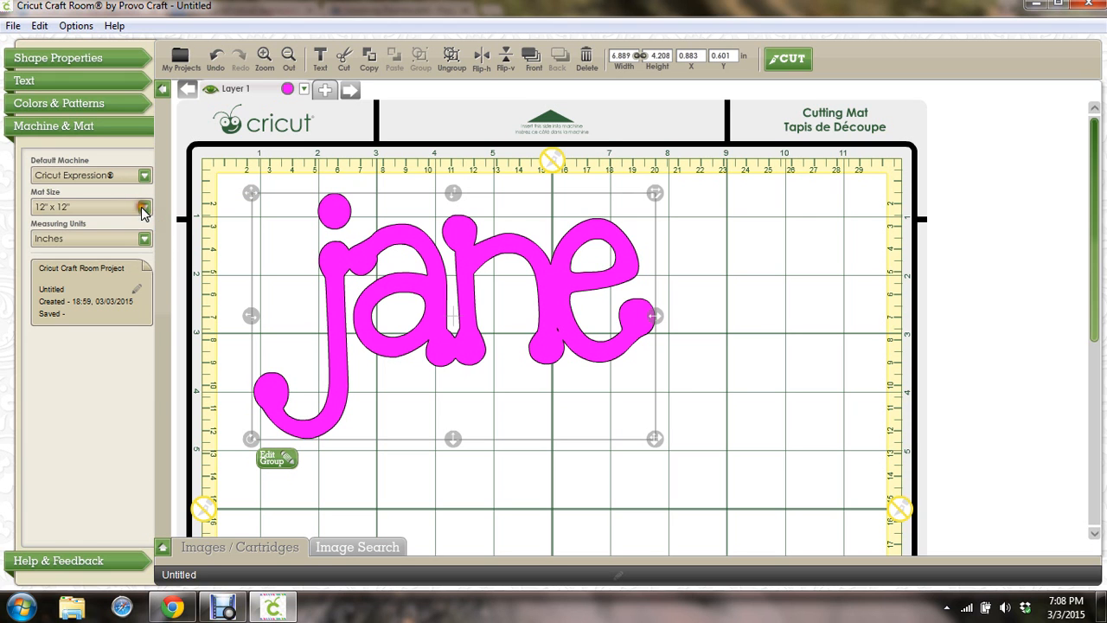
click(145, 240)
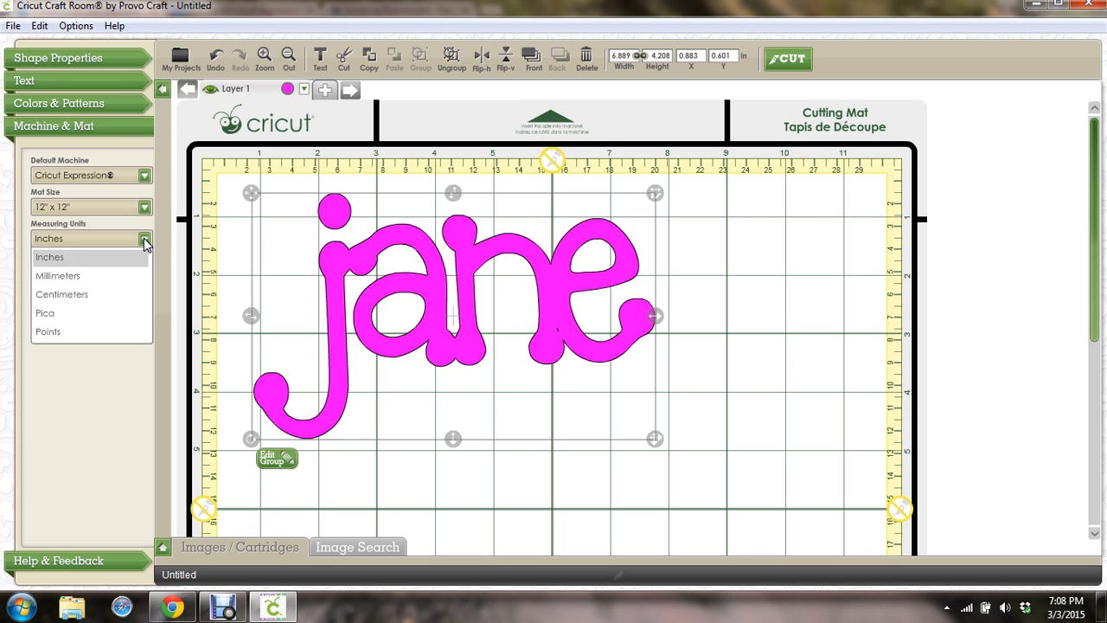
click(86, 262)
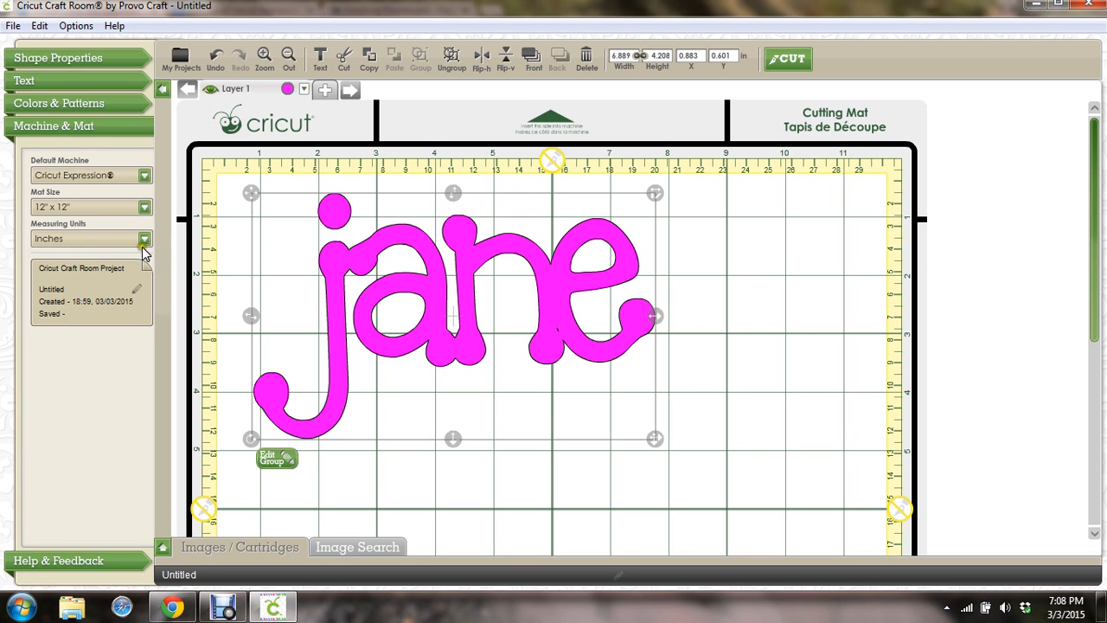
Change jane's layer colour from magenta to coral
click(287, 90)
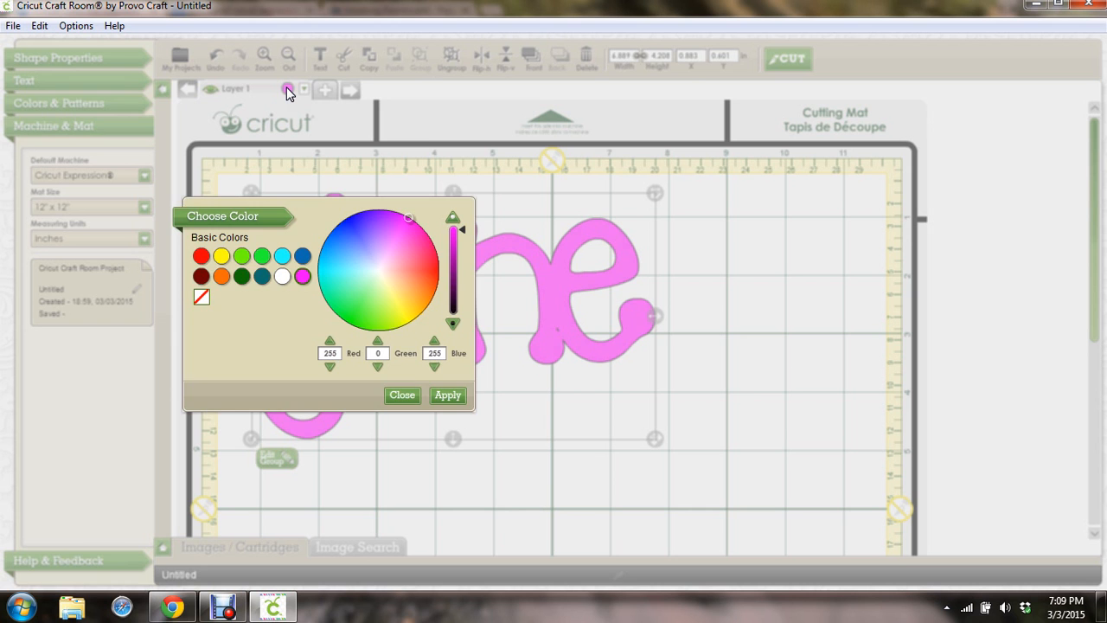
click(420, 264)
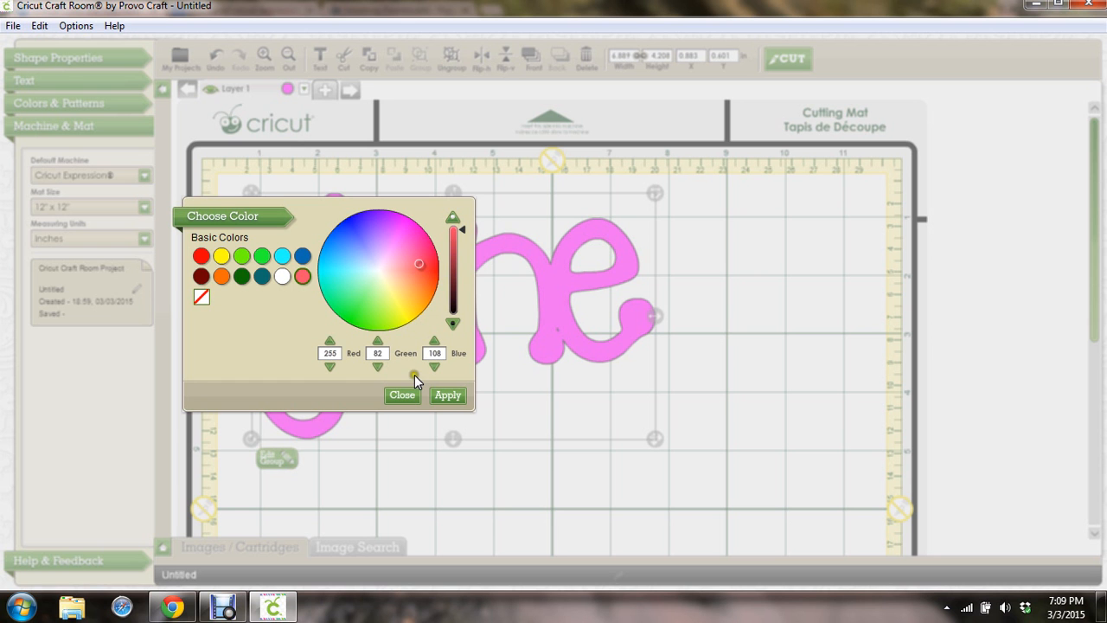
click(447, 394)
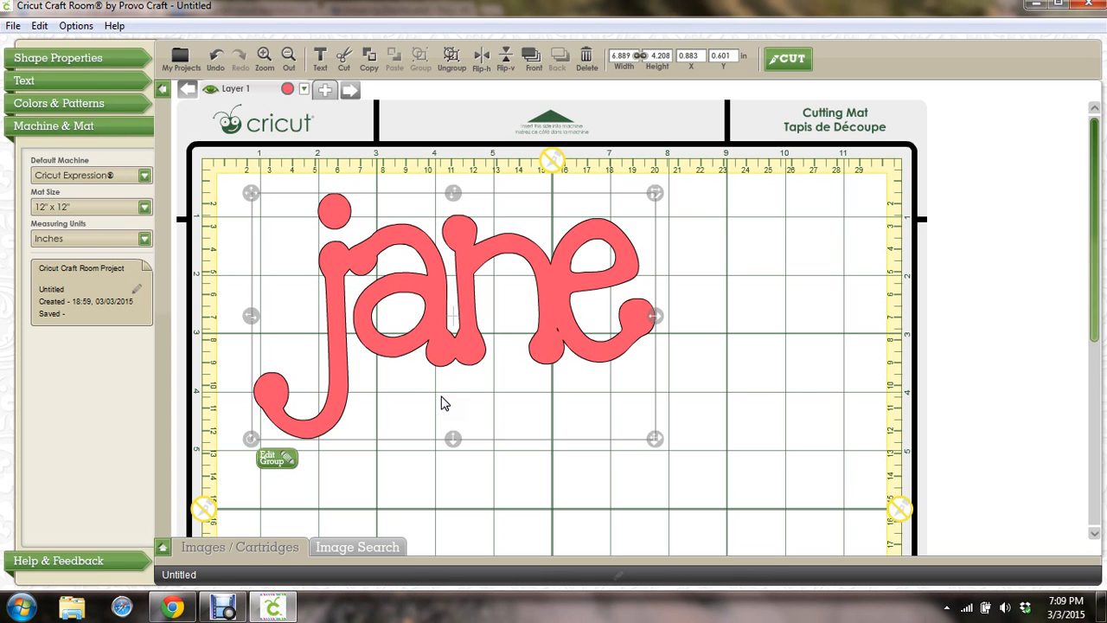
click(749, 271)
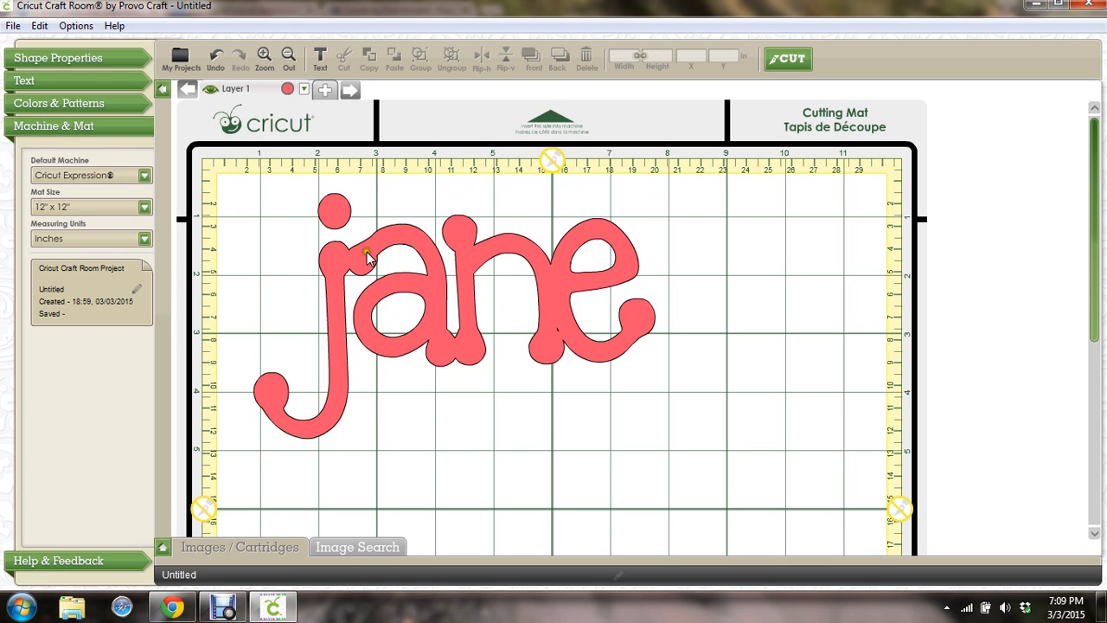
Click on the mat to select the jane design
click(432, 330)
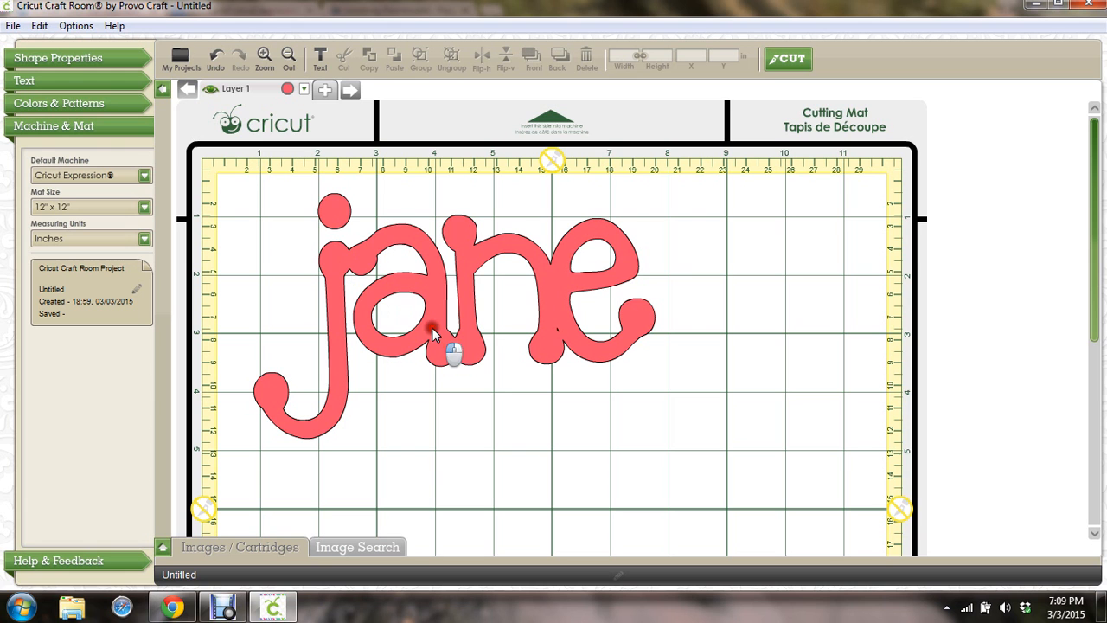
click(462, 292)
click(463, 225)
click(490, 282)
click(460, 333)
Delete jane from the mat and load the Creative Memories - Stork's Delivery cartridge images
key(Delete)
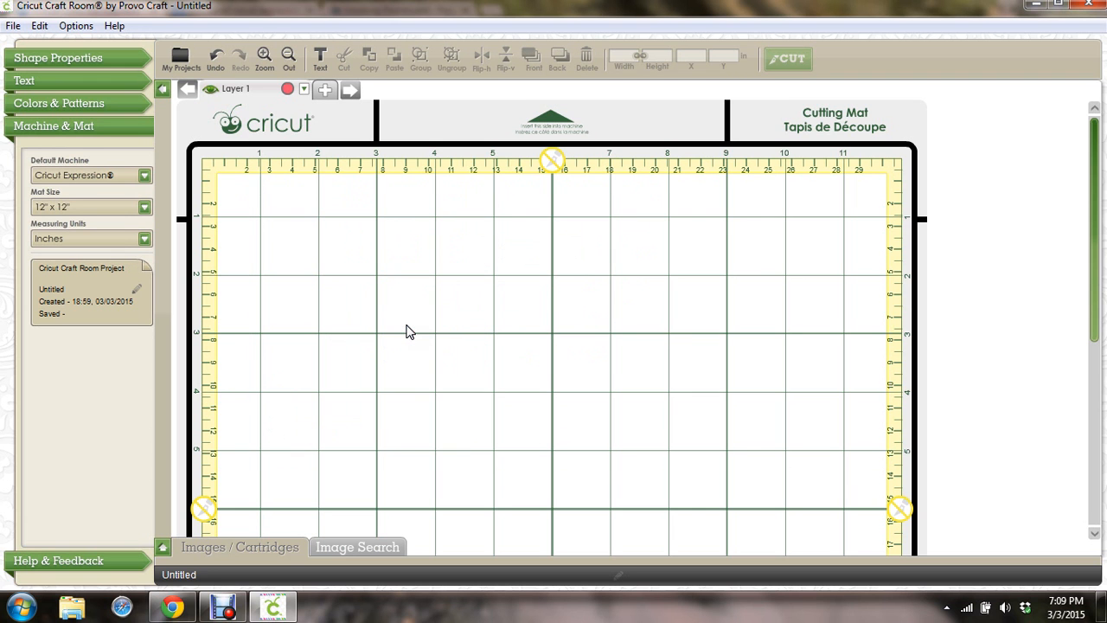
click(163, 548)
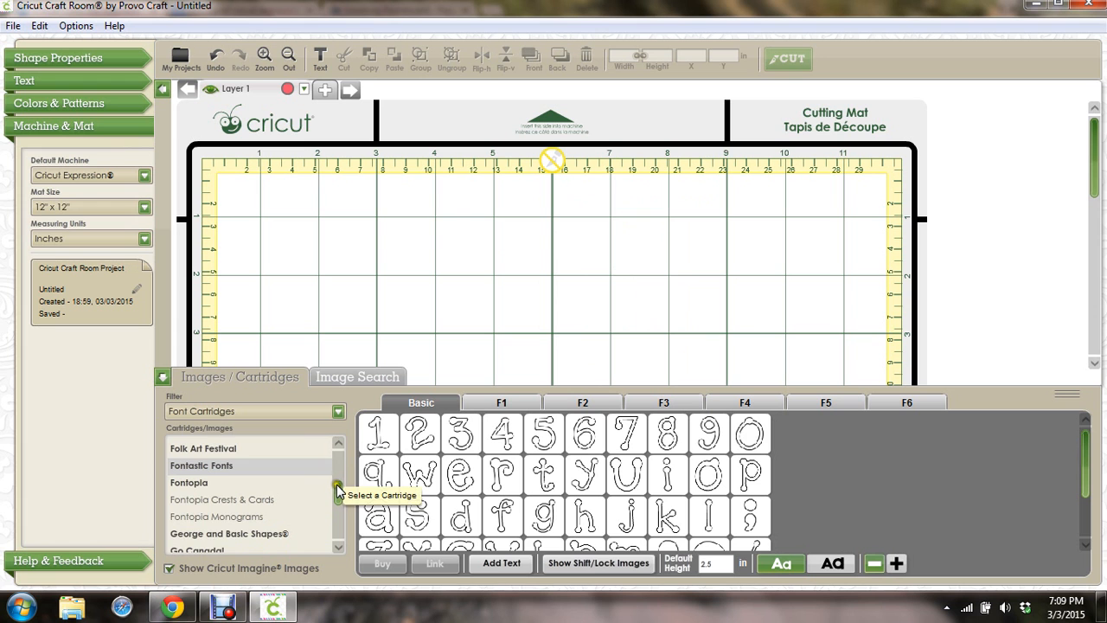
scroll(338, 481, up, 5)
scroll(340, 487, up, 10)
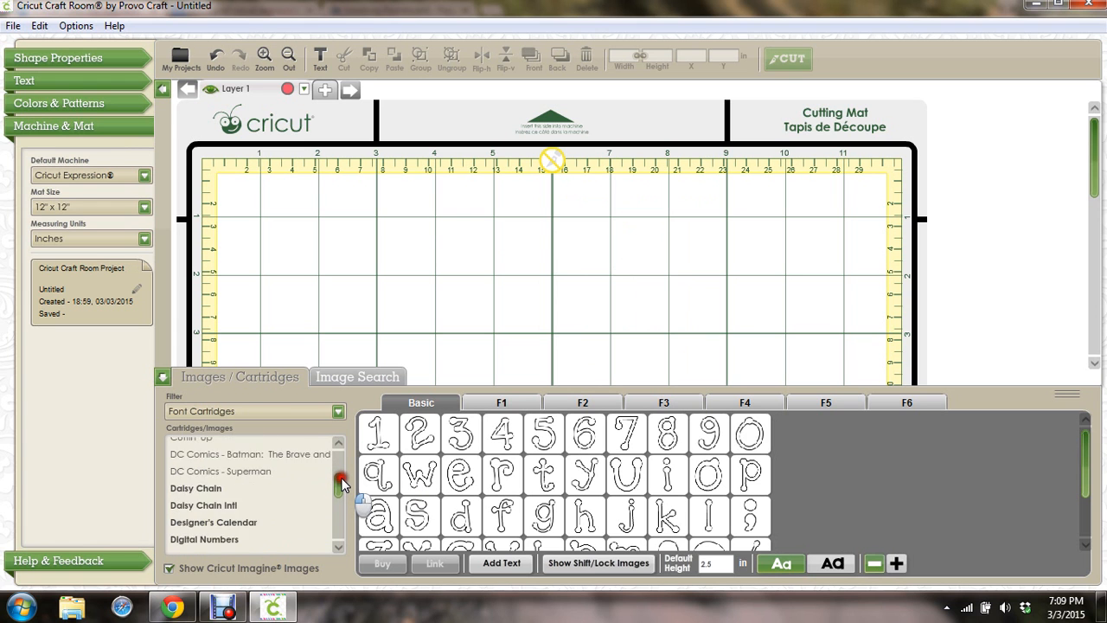
scroll(343, 481, up, 3)
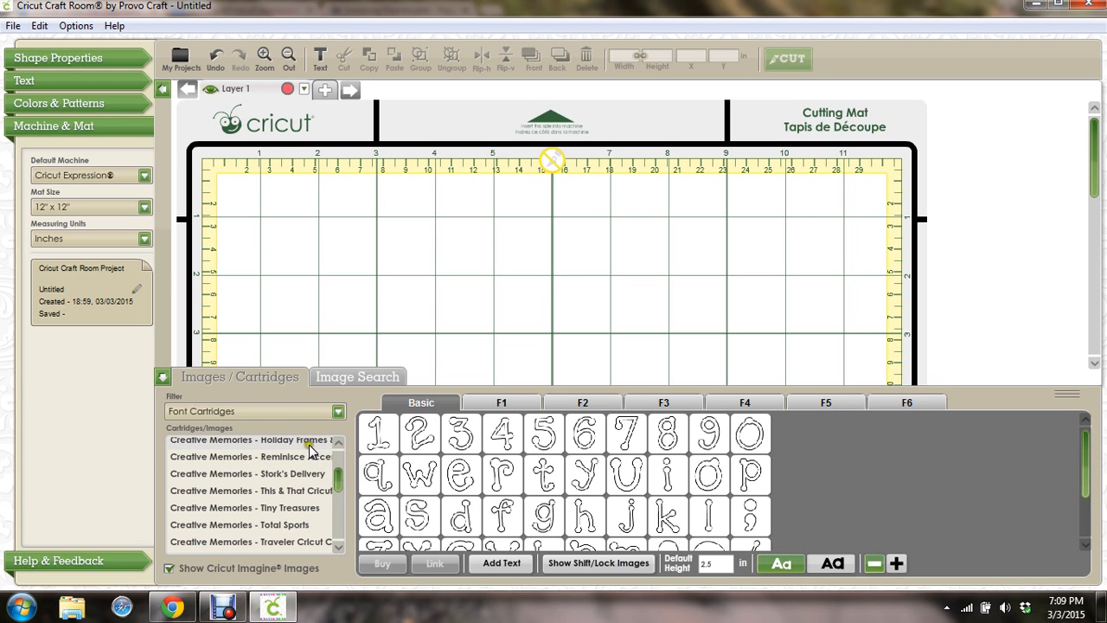
click(301, 475)
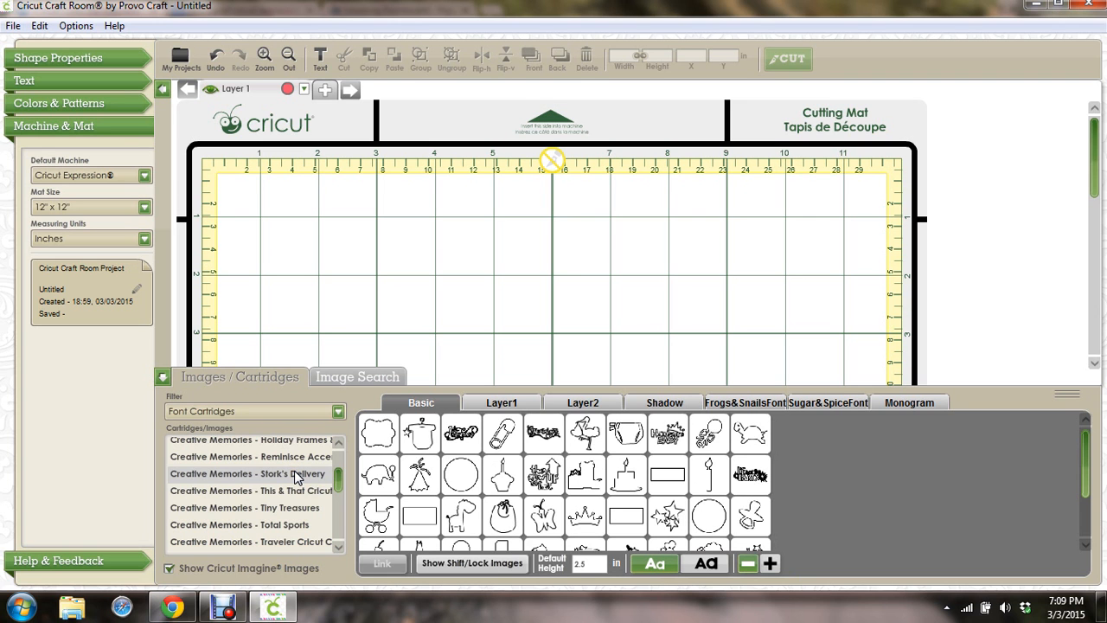
mouse_move(667, 466)
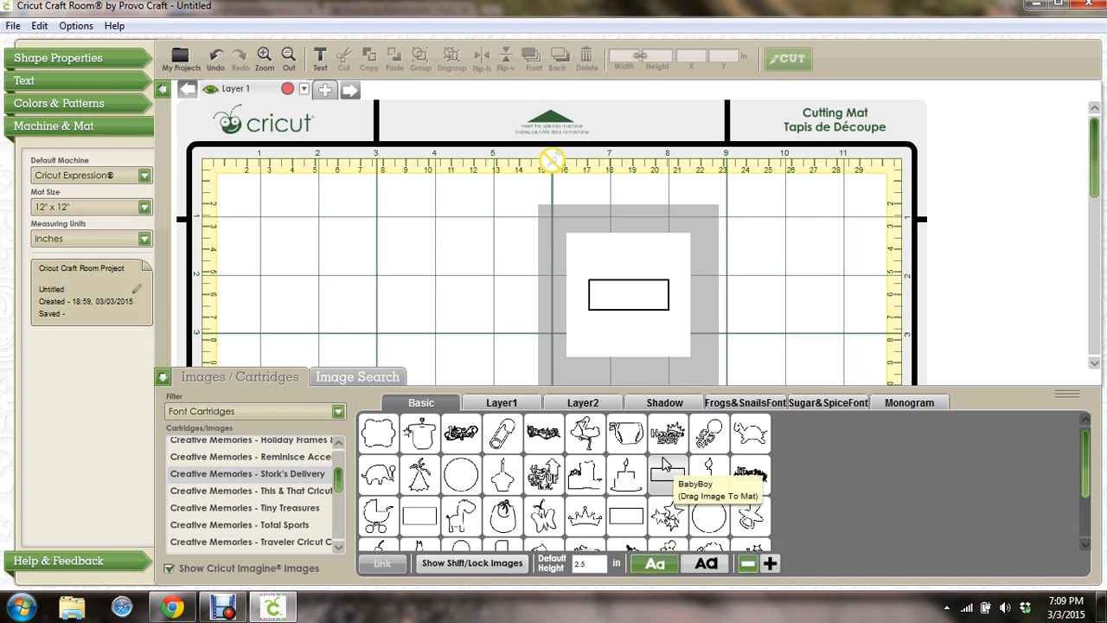
Place the Handsome Baby image at upper left and enlarge it to about 5.722 × 3.736 in
click(667, 432)
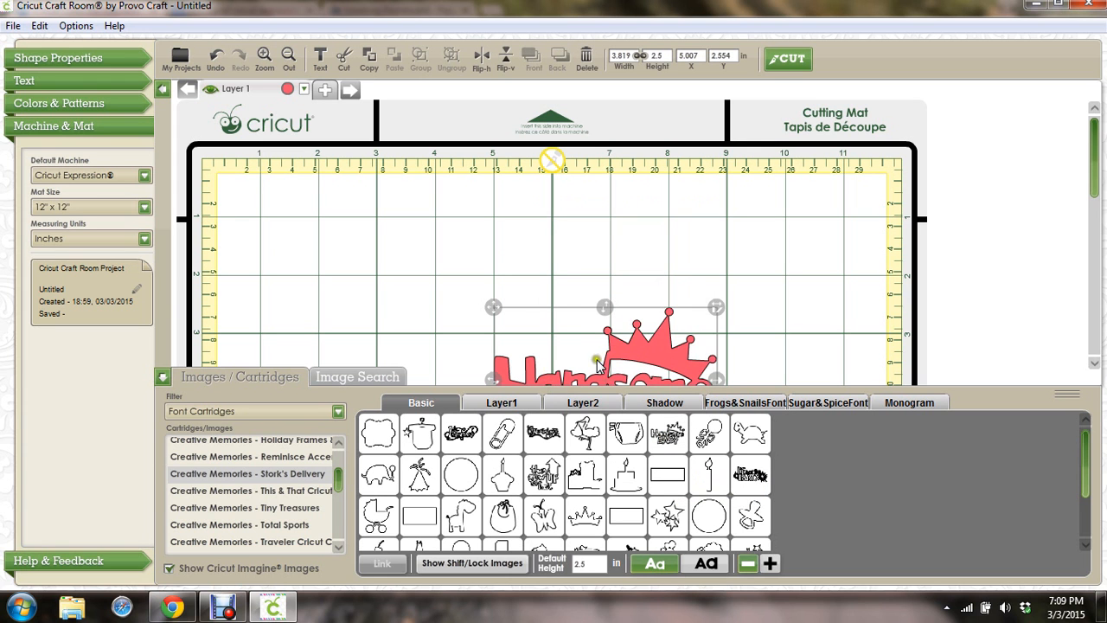
drag(612, 344, 461, 254)
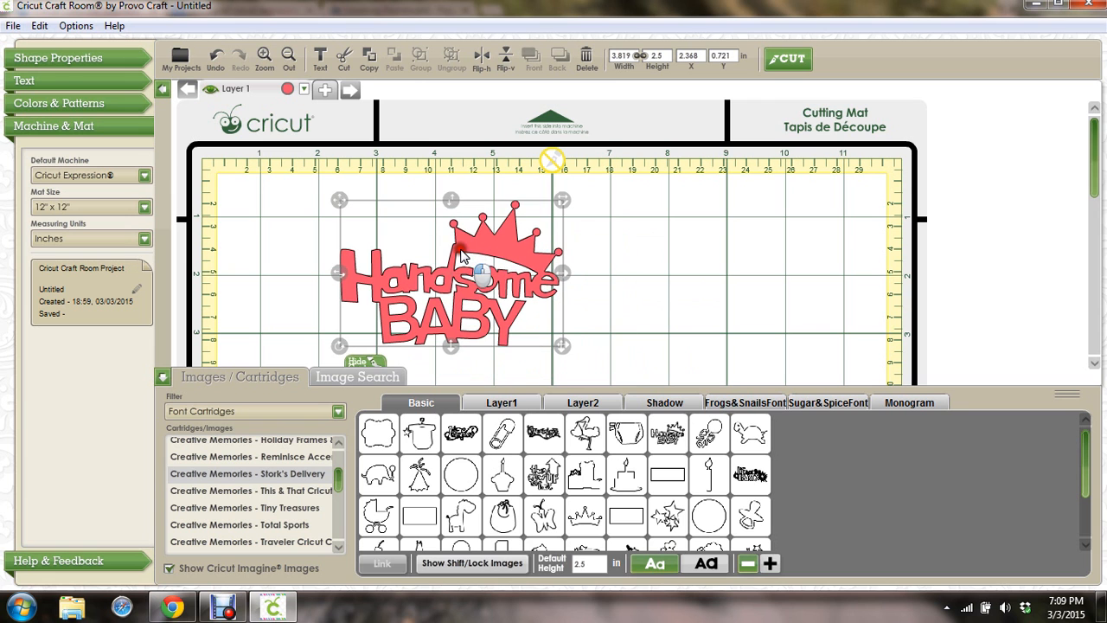
click(162, 377)
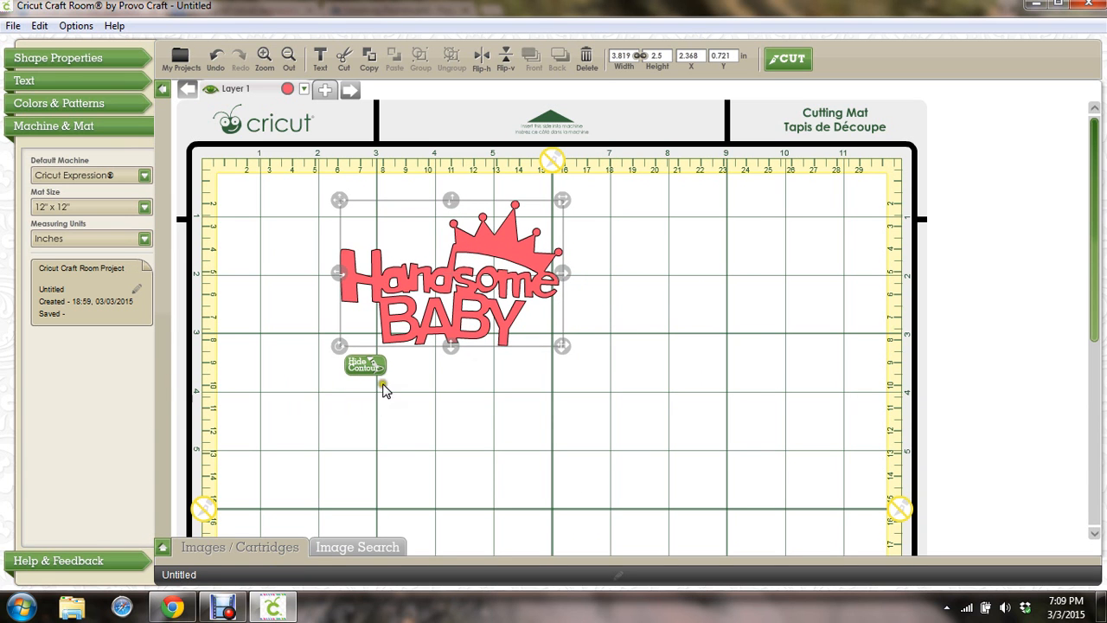
drag(562, 346, 673, 418)
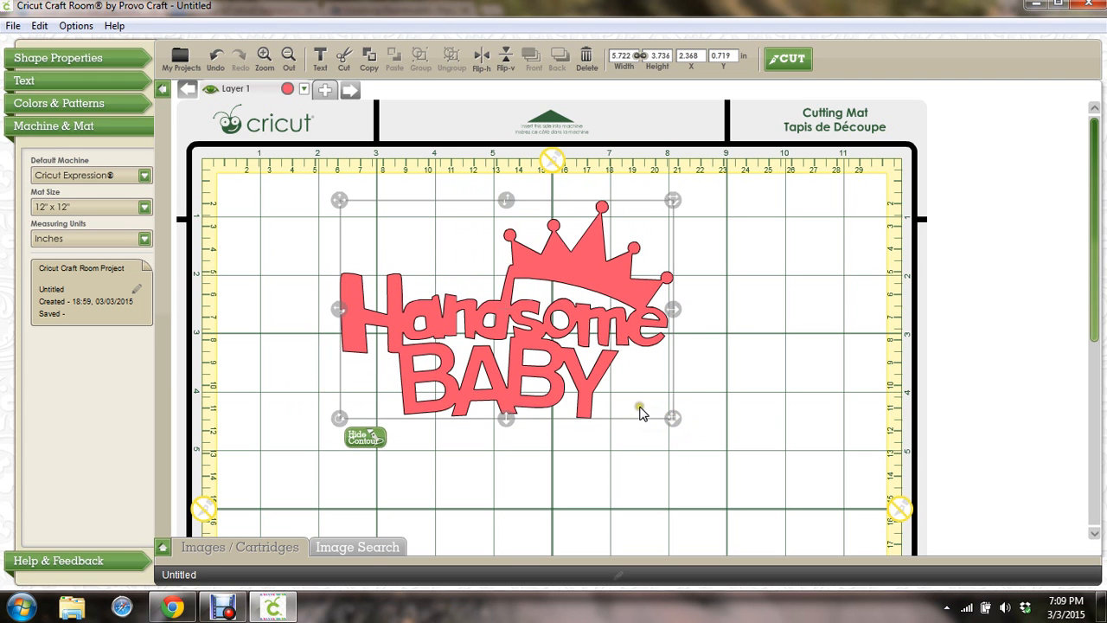
click(365, 438)
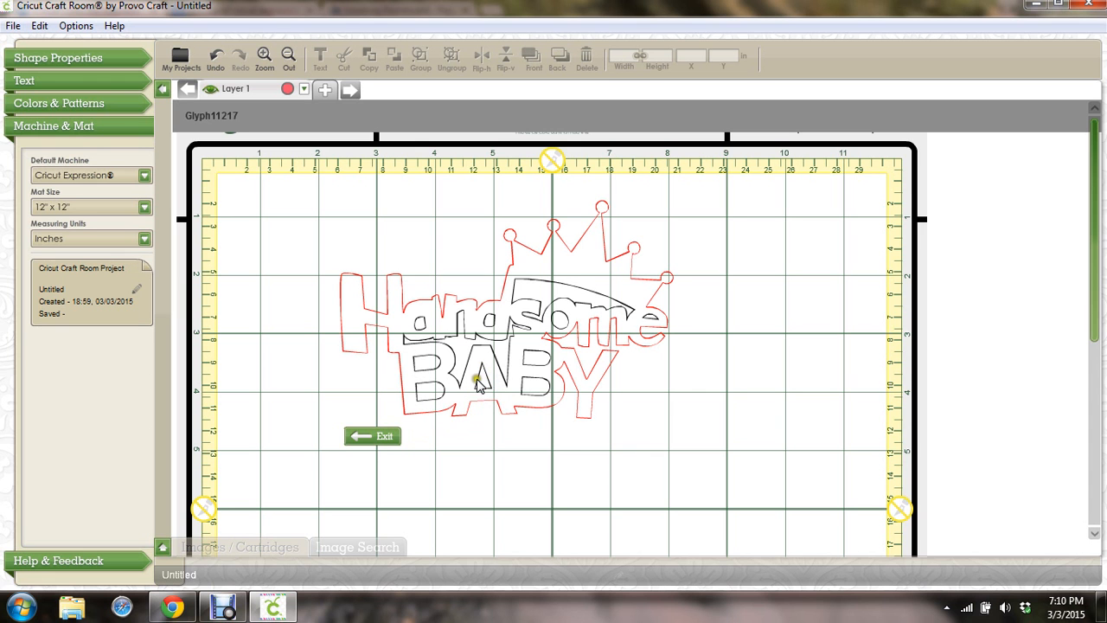
Hide the letter holes in the A and both Bs of the BABY image
click(482, 386)
click(438, 367)
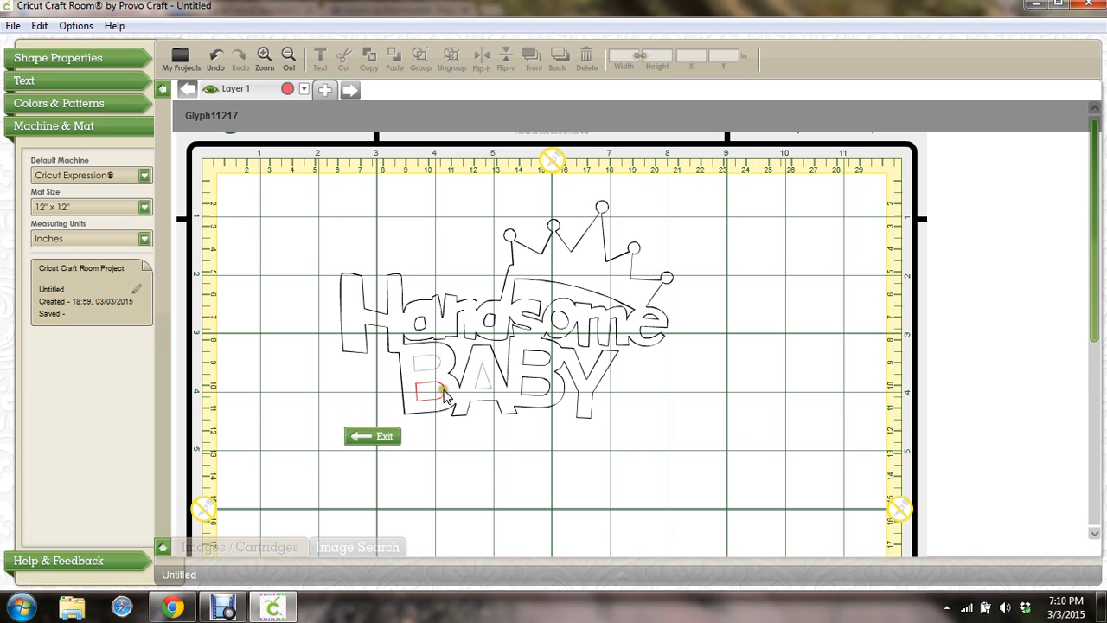
click(442, 391)
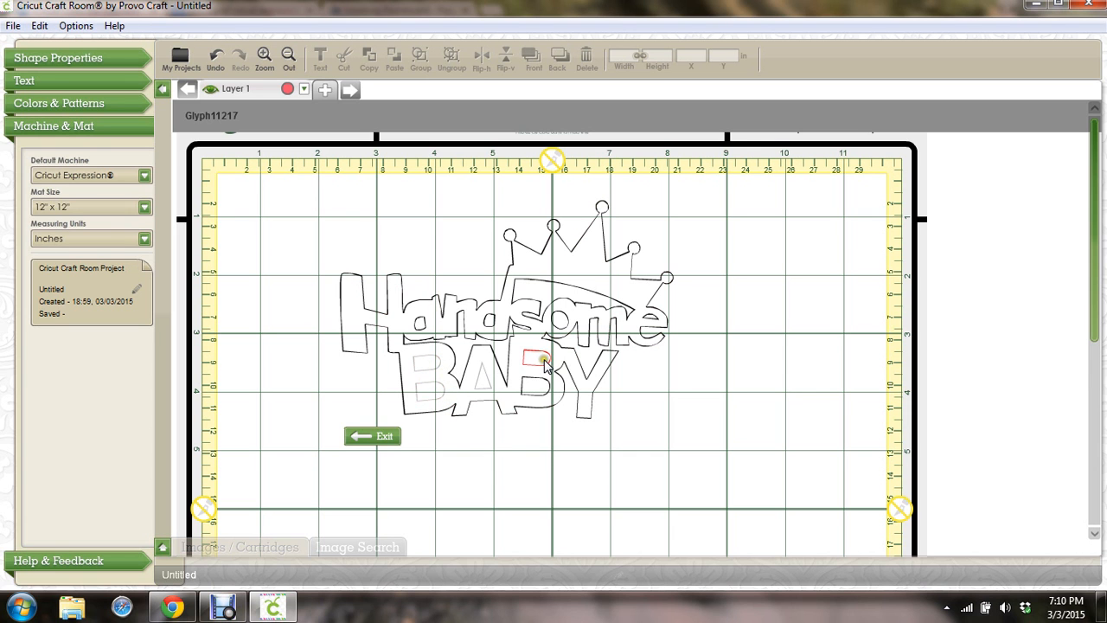
click(545, 365)
click(547, 389)
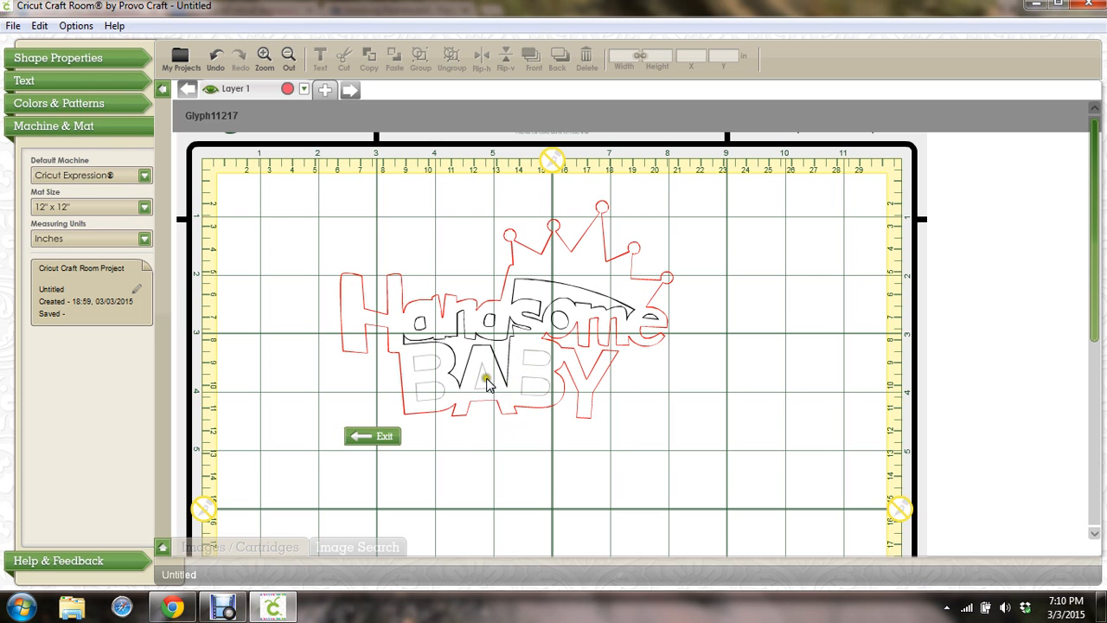
click(385, 439)
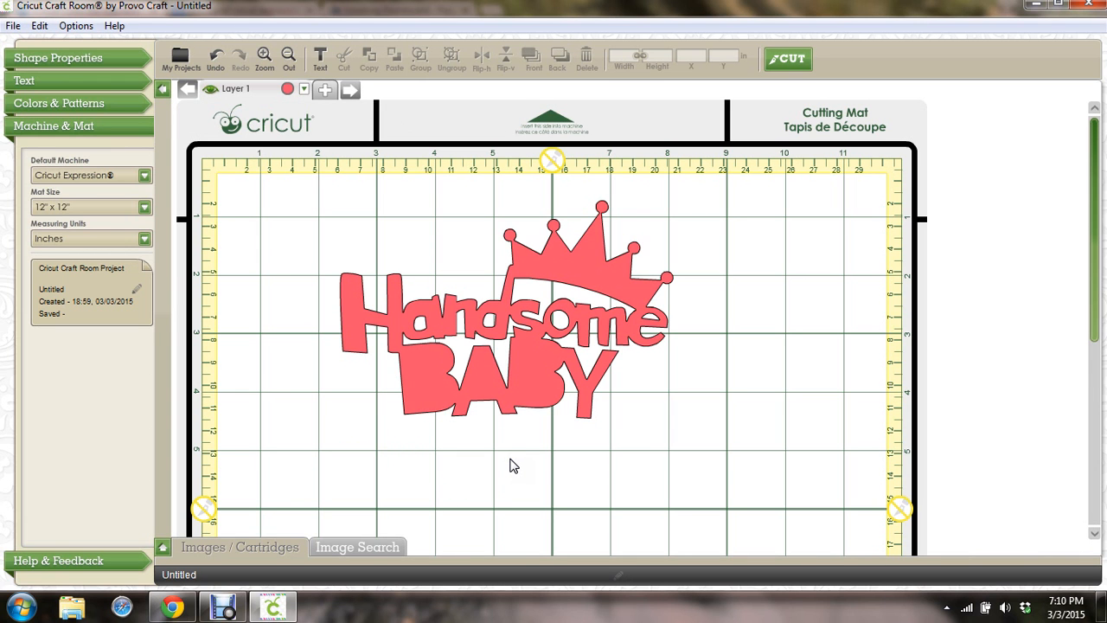
Restore the A and B letter holes so the BABY image shows them again
click(430, 378)
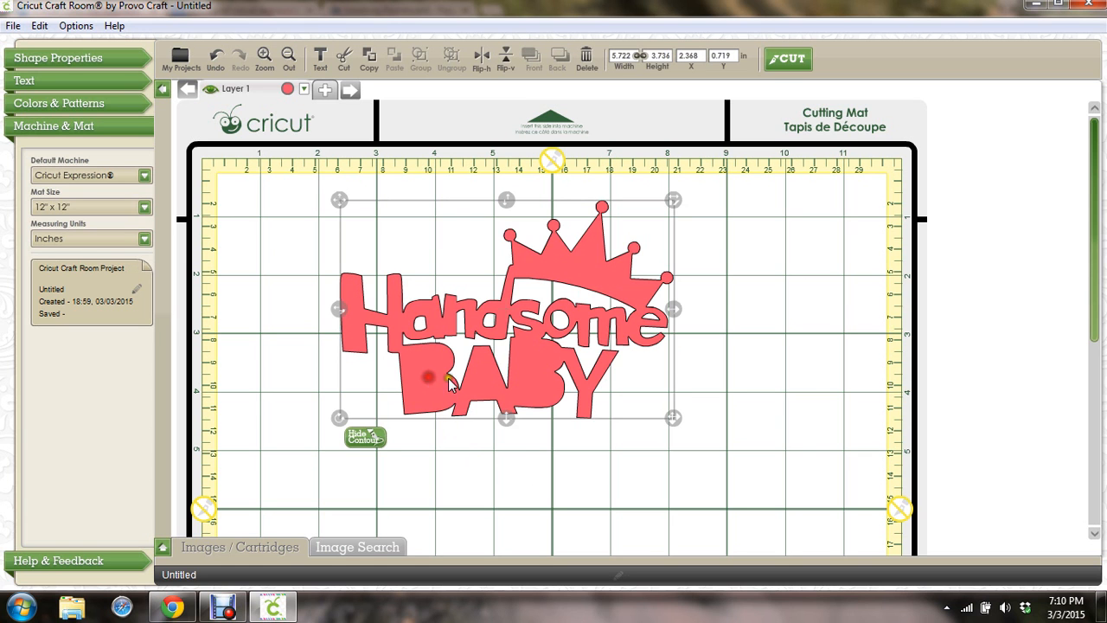
click(360, 437)
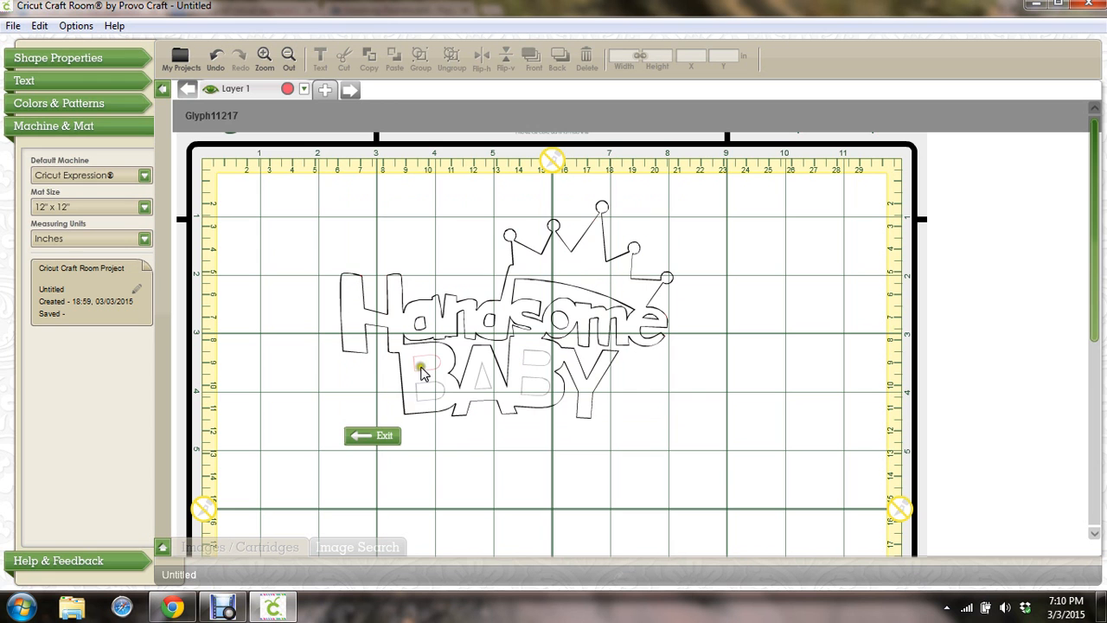
click(424, 365)
click(441, 391)
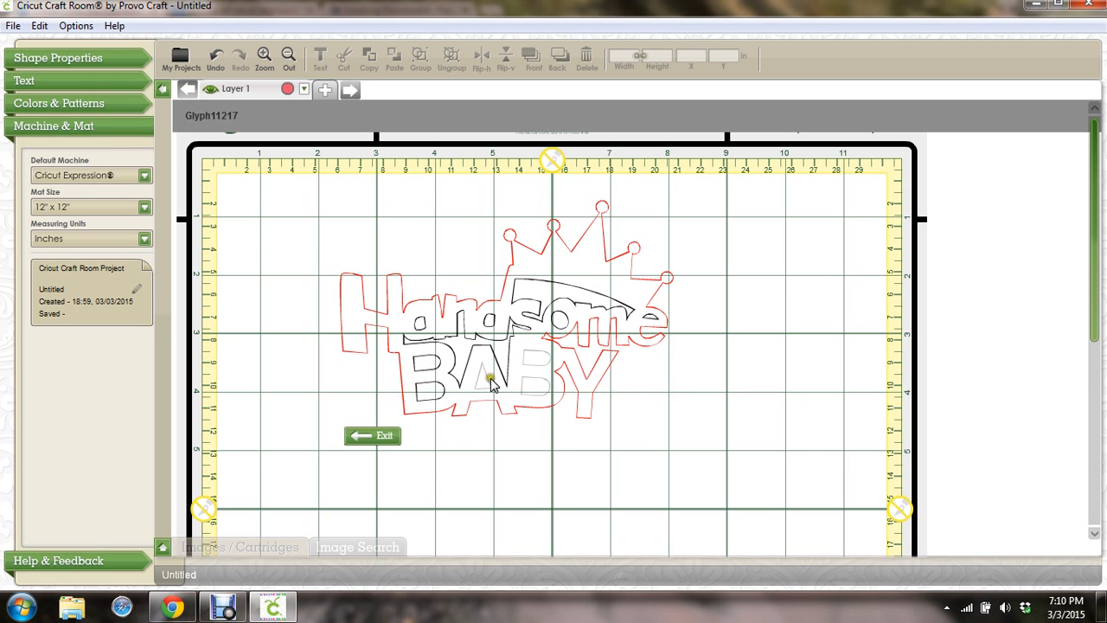
click(487, 383)
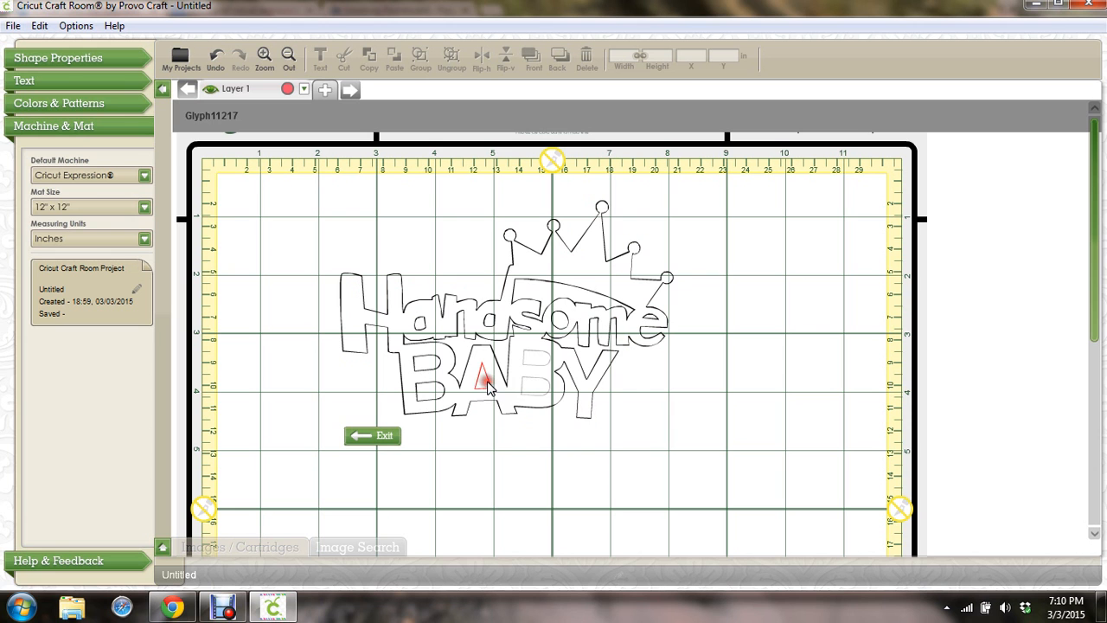
click(534, 370)
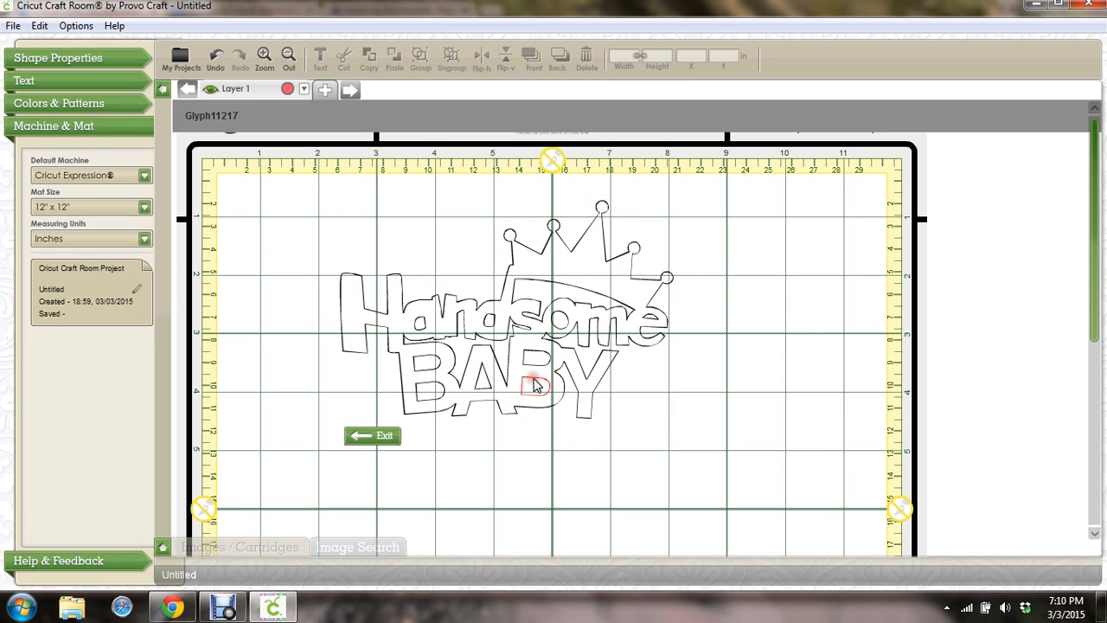
click(368, 437)
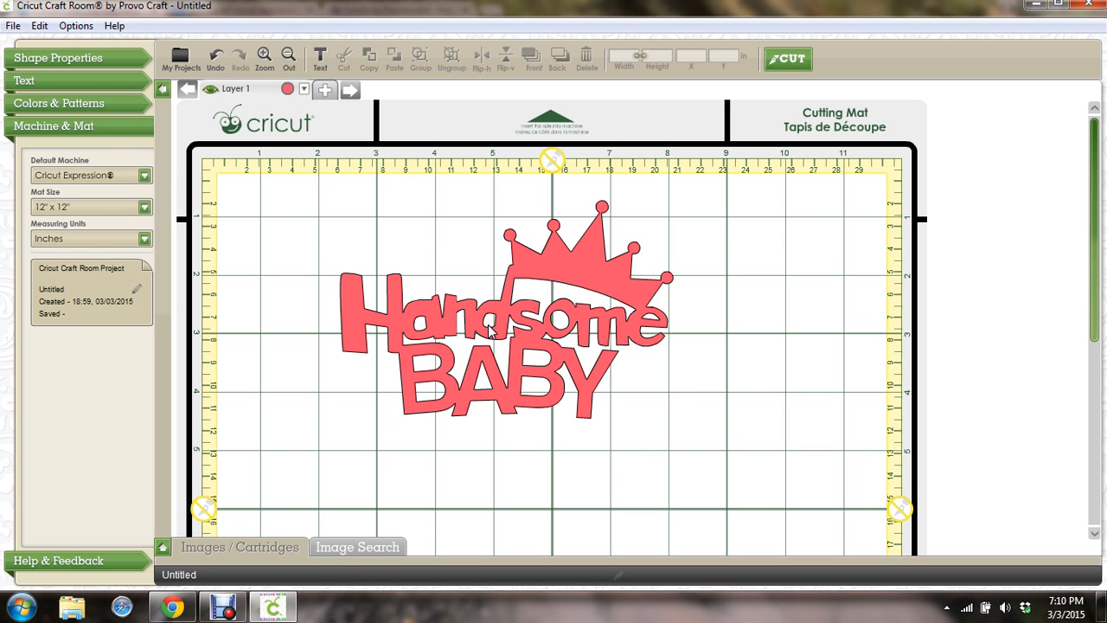
click(354, 319)
Delete the BABY image and load the Cricut Craft Room Basics cartridge
key(Delete)
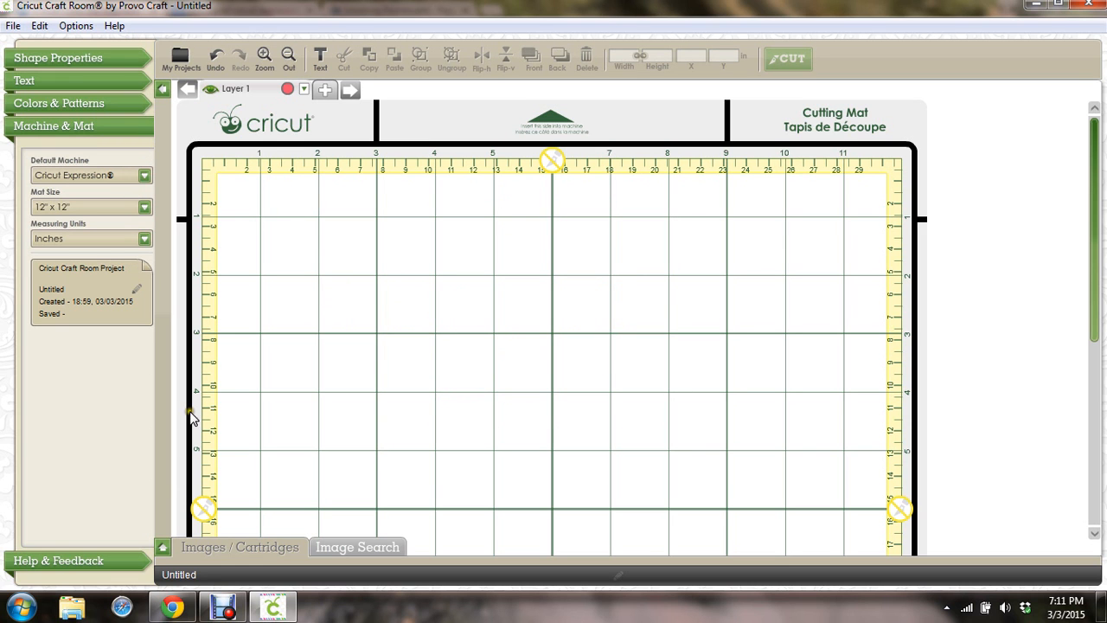
click(162, 547)
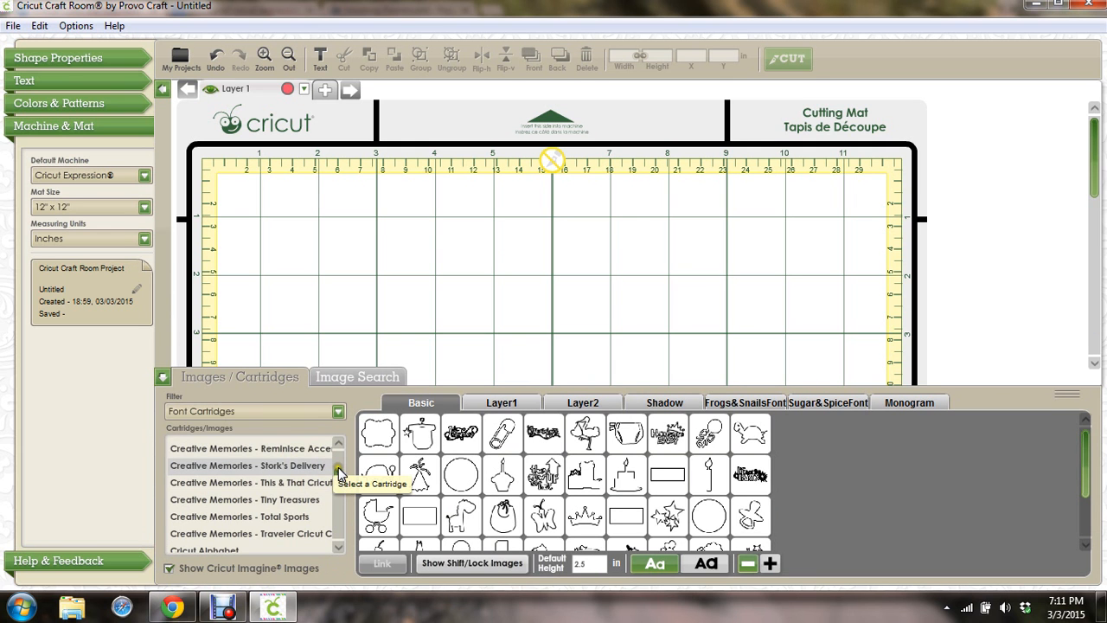
drag(338, 467, 339, 473)
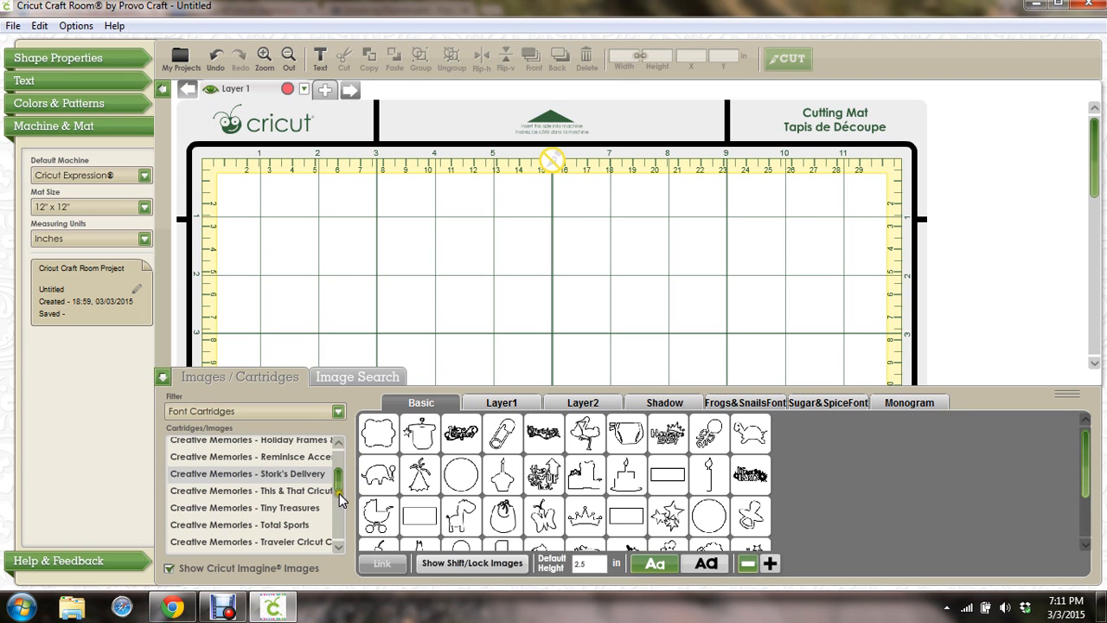
click(338, 546)
click(338, 546)
click(338, 546)
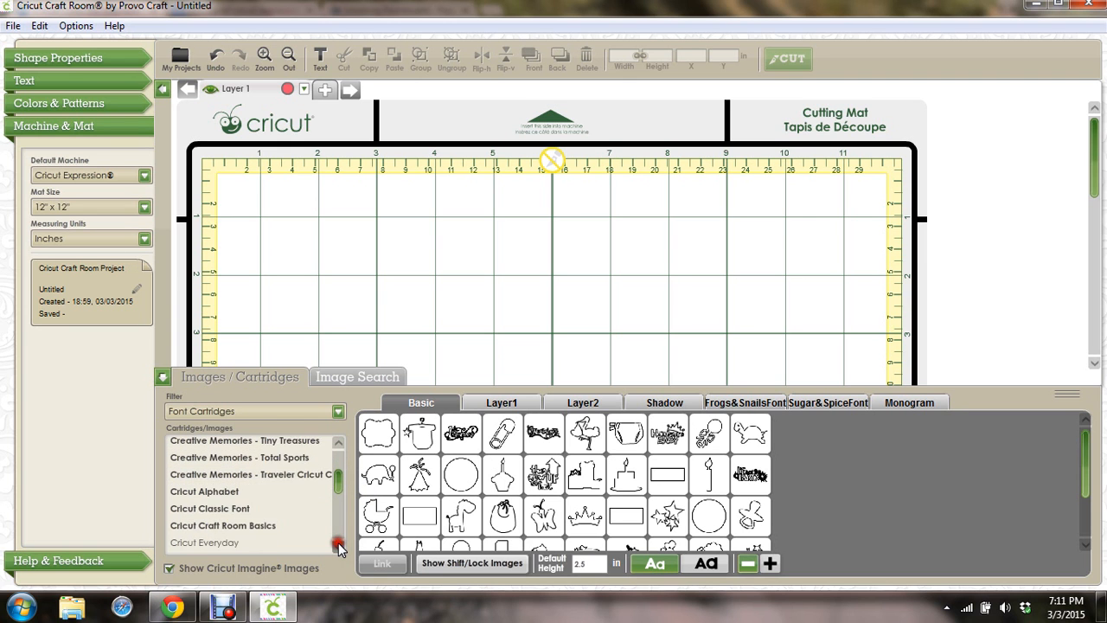
click(339, 546)
click(231, 512)
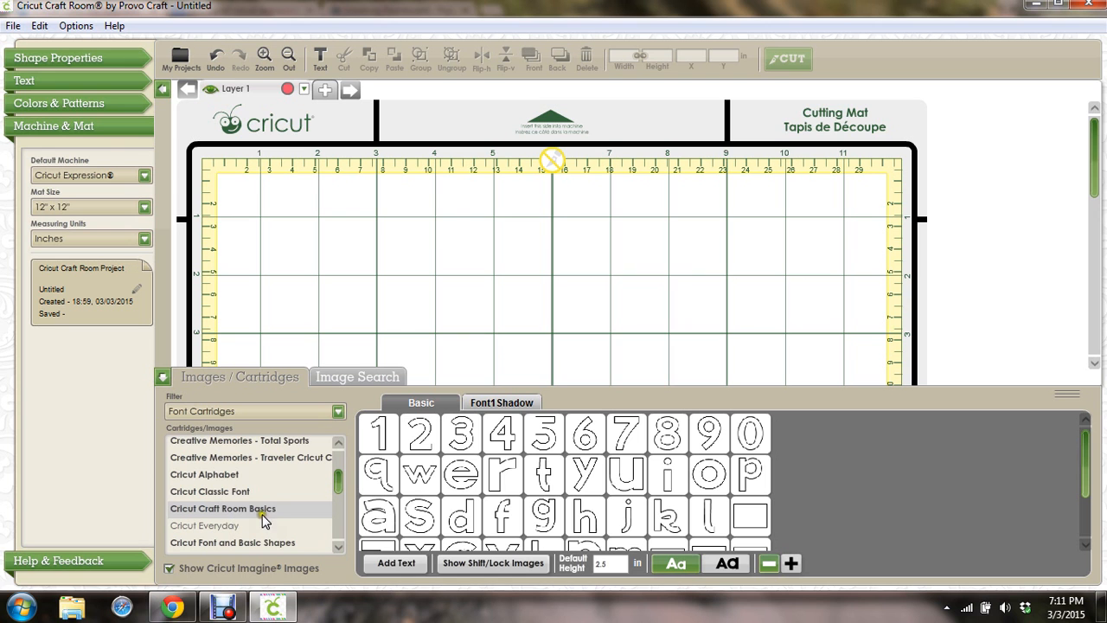
Add a capital T at the upper-left corner, enlarged to 4.014 × 4.917 in
click(541, 510)
key(Delete)
click(469, 563)
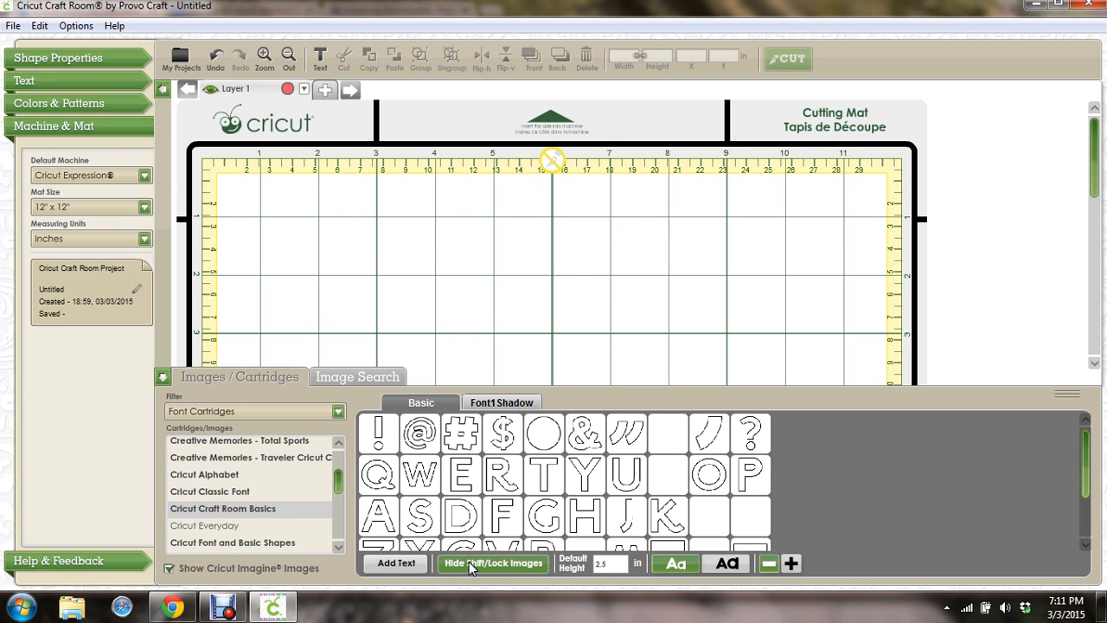
click(589, 481)
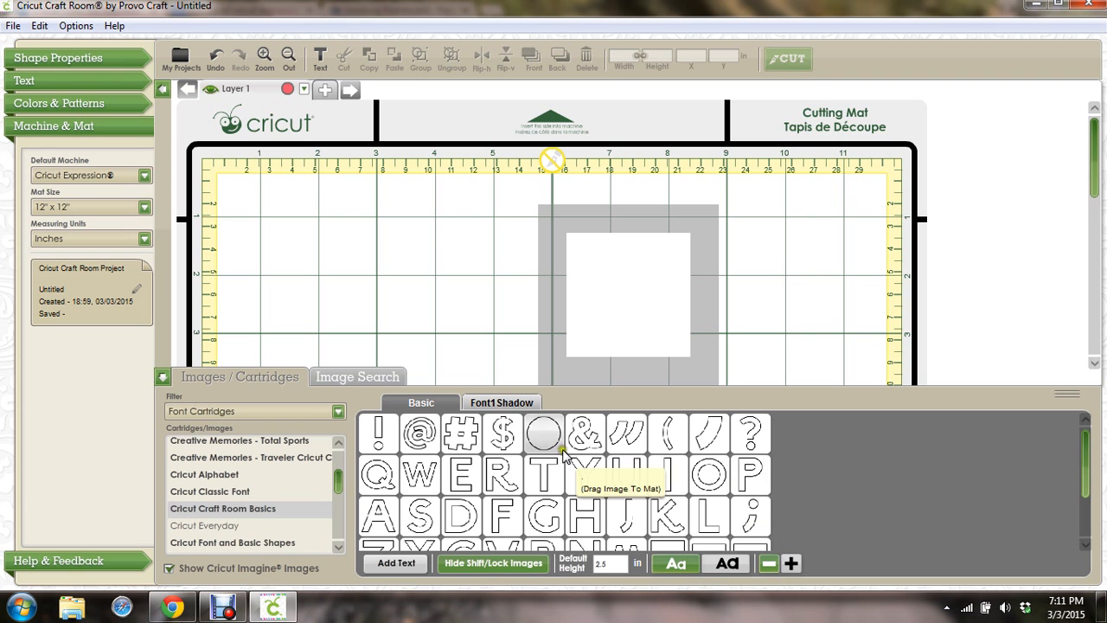
click(544, 469)
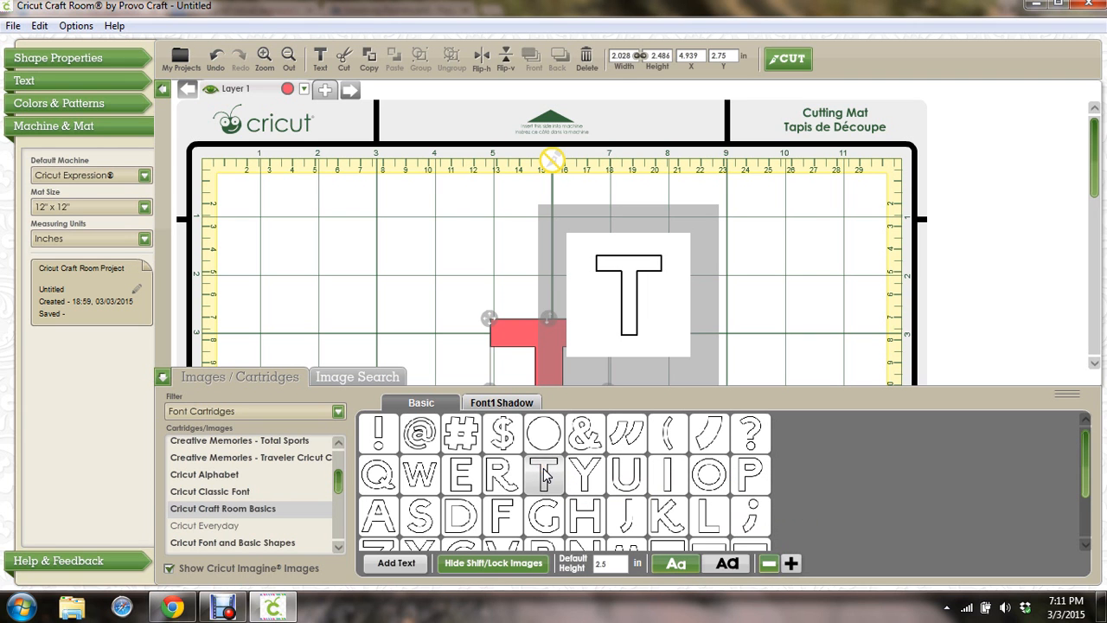
drag(549, 344, 325, 202)
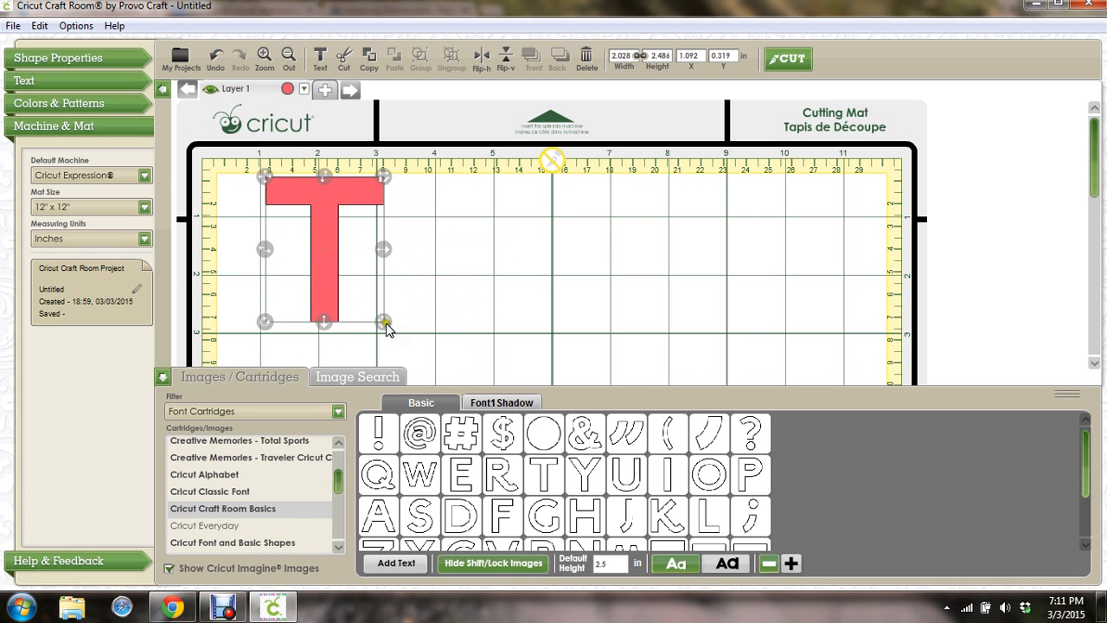
drag(383, 321, 537, 461)
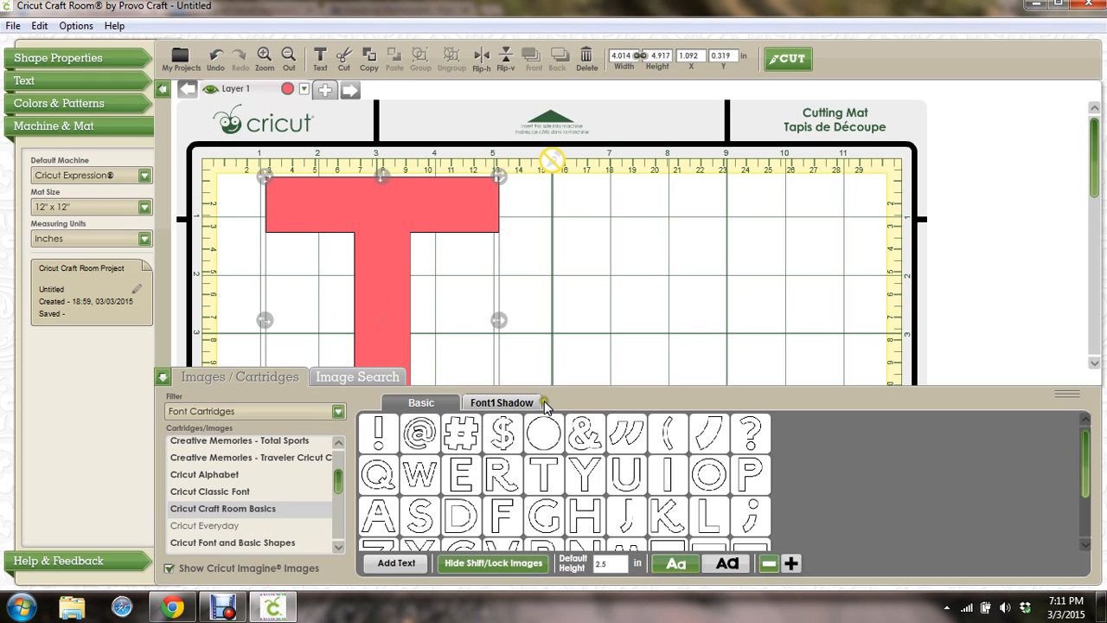
Add the blank square shape from the Basic glyphs to the mat
mouse_move(585, 422)
click(497, 402)
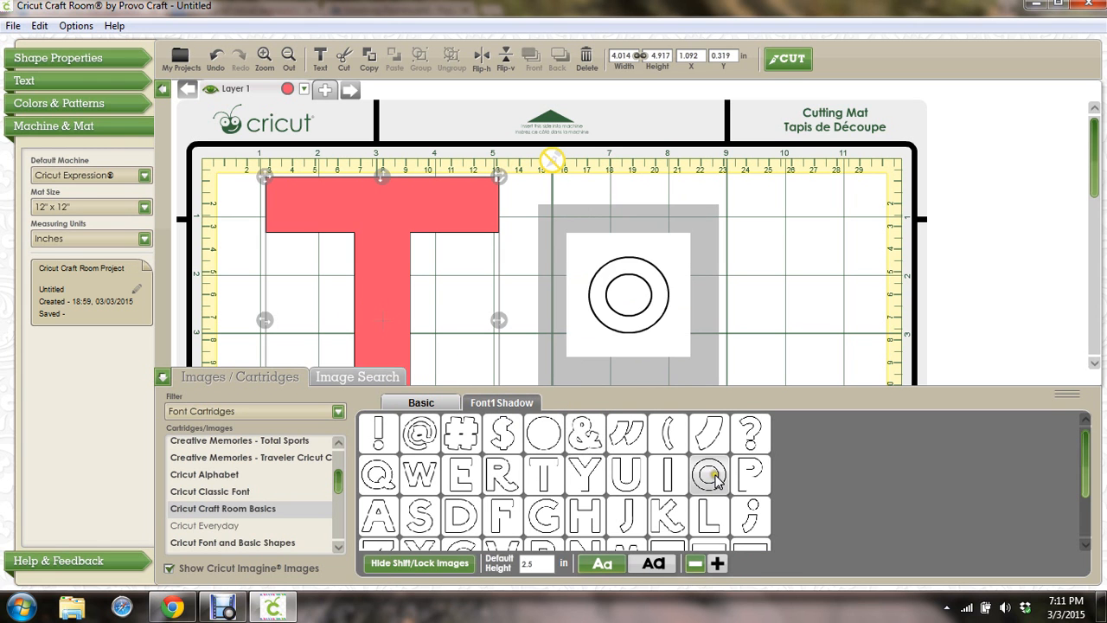
click(430, 405)
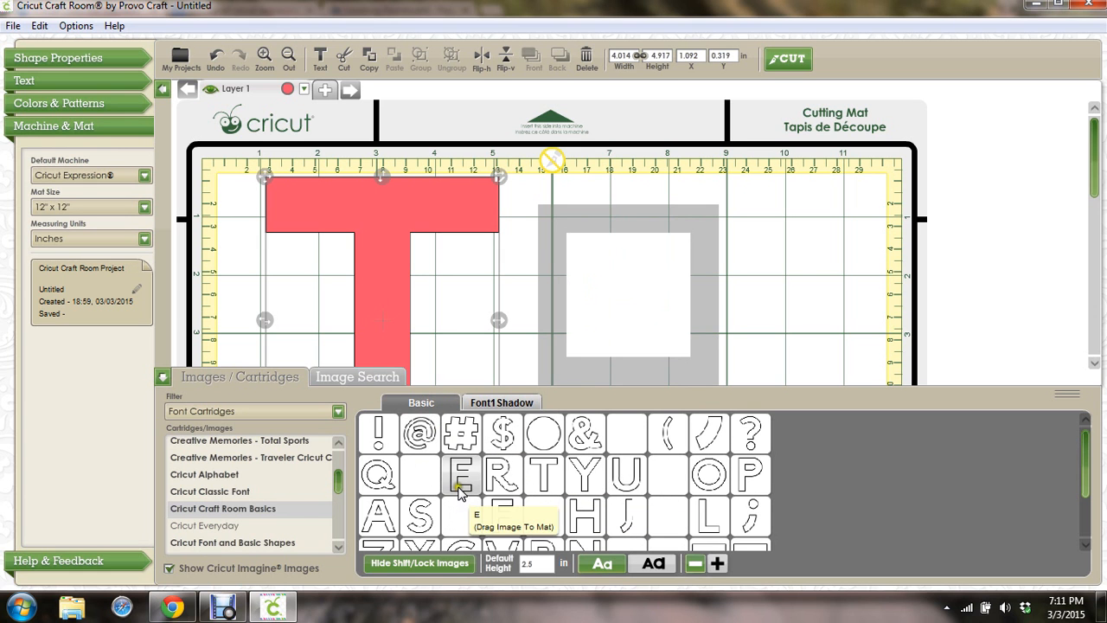
click(424, 562)
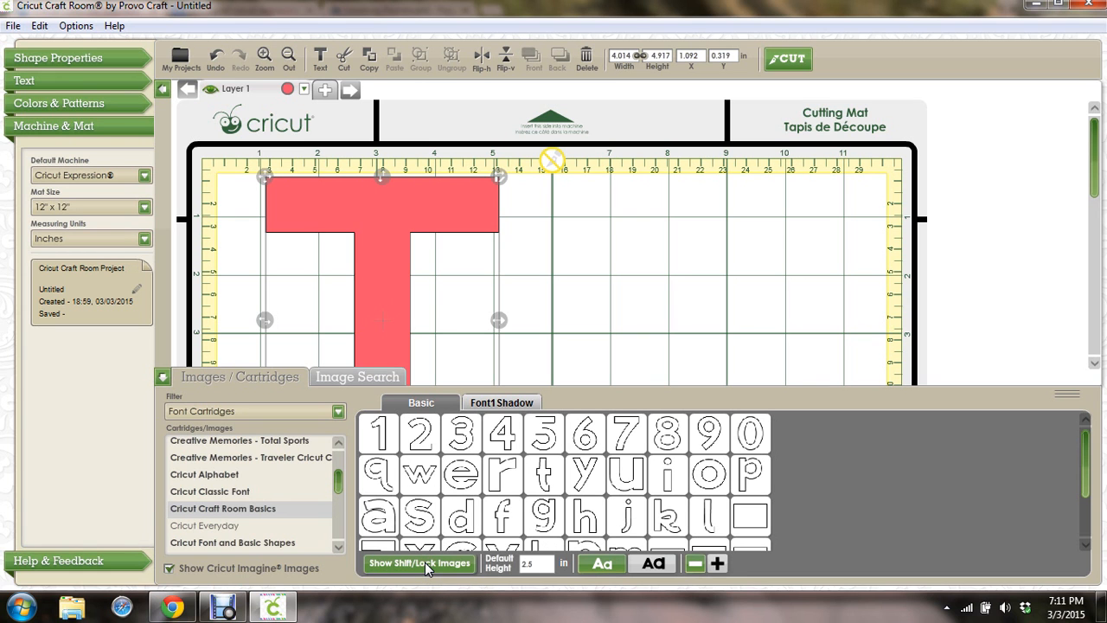
click(749, 519)
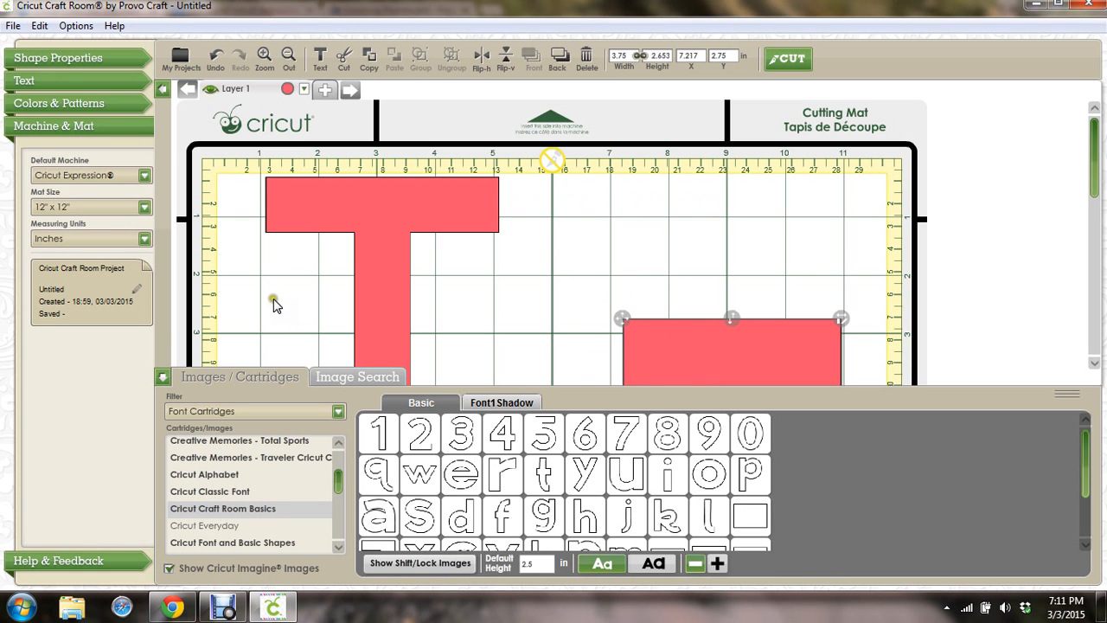
click(161, 376)
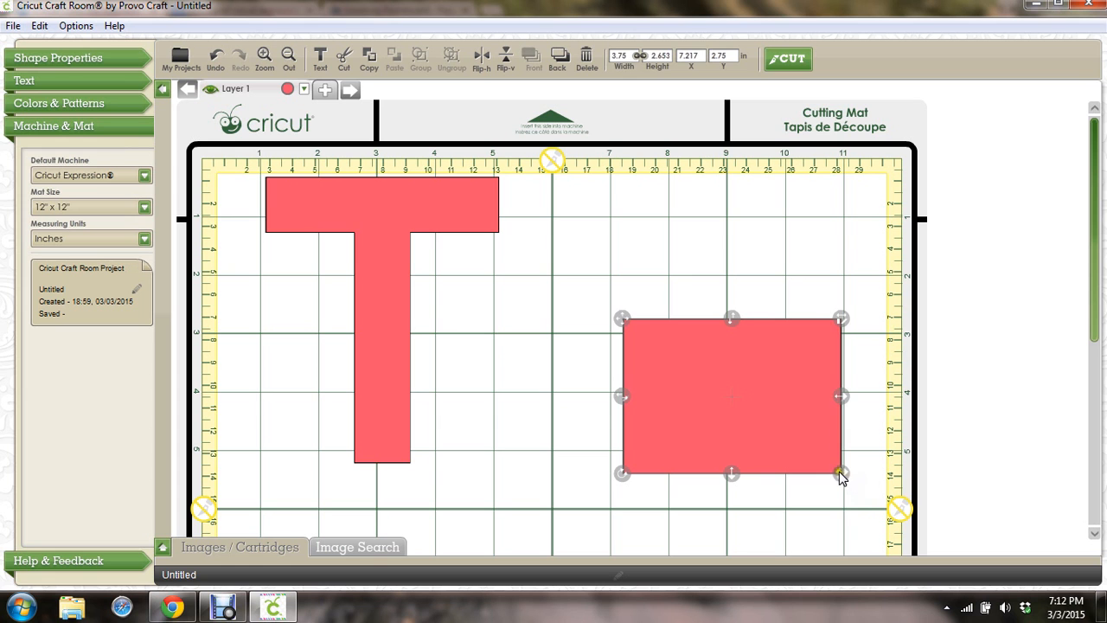
Reshape the square into a 6.556 × 1.222 in bar lying across the T's stem
drag(839, 472, 881, 492)
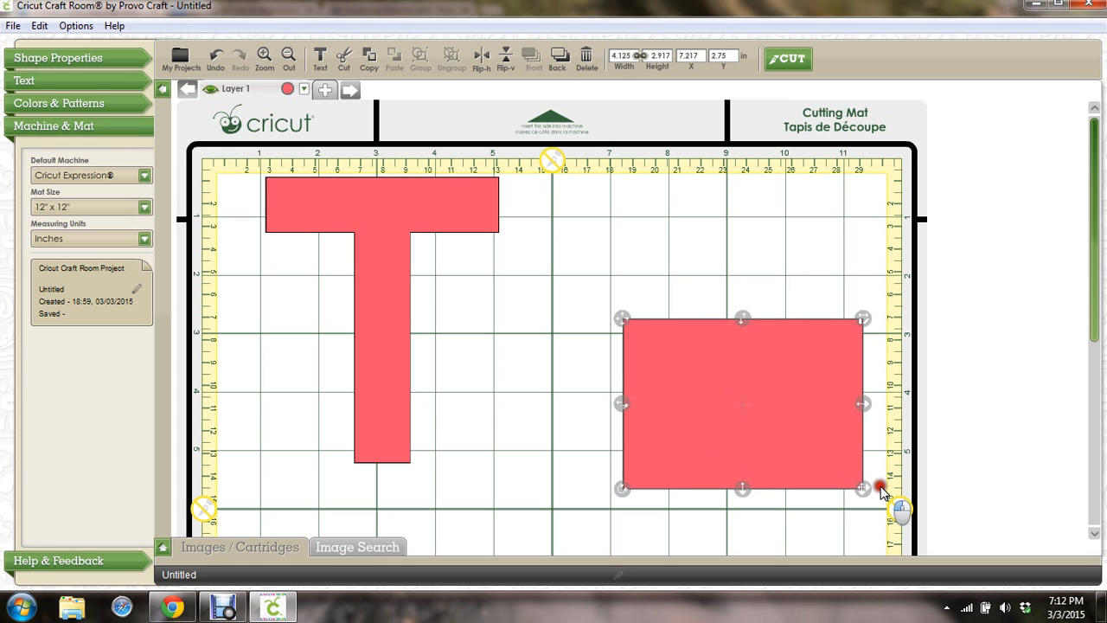
drag(742, 489, 740, 396)
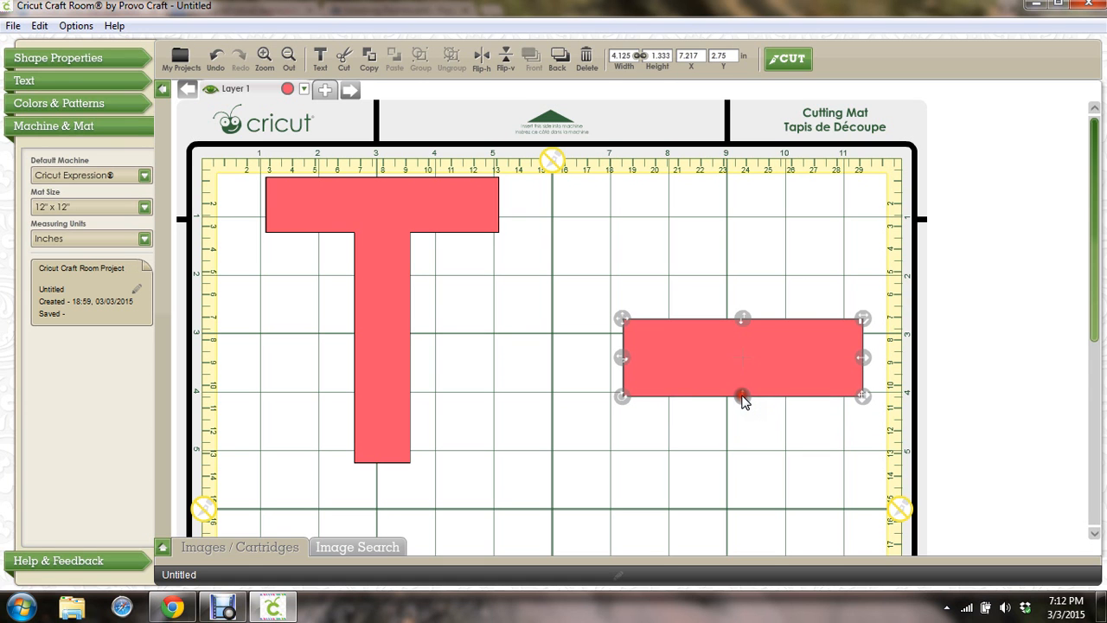
drag(665, 362, 513, 347)
drag(727, 344, 868, 364)
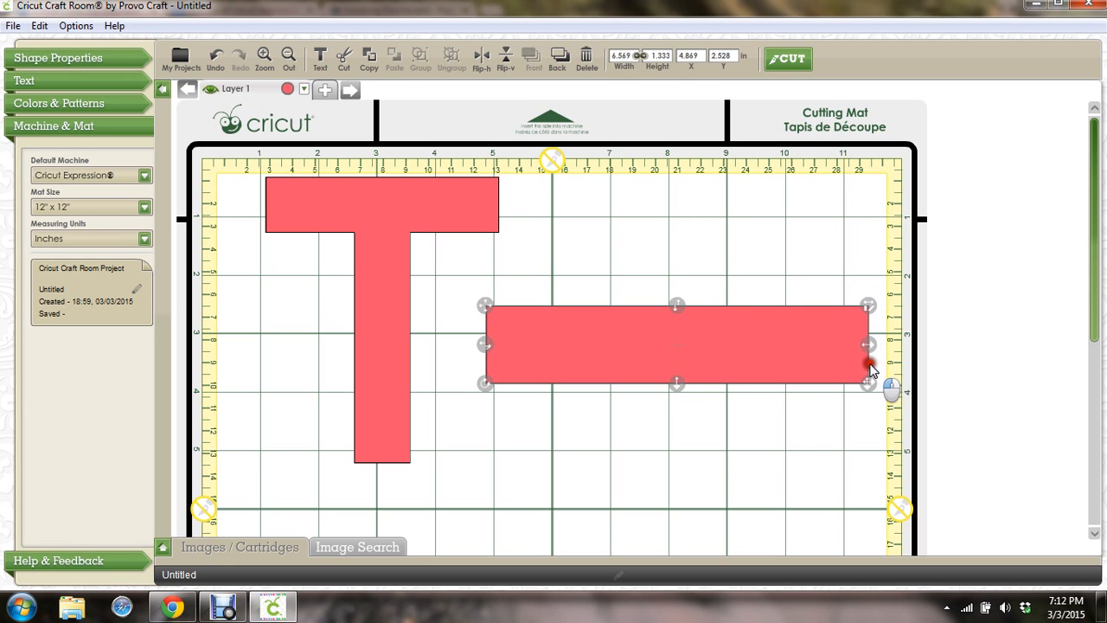
drag(679, 381, 420, 326)
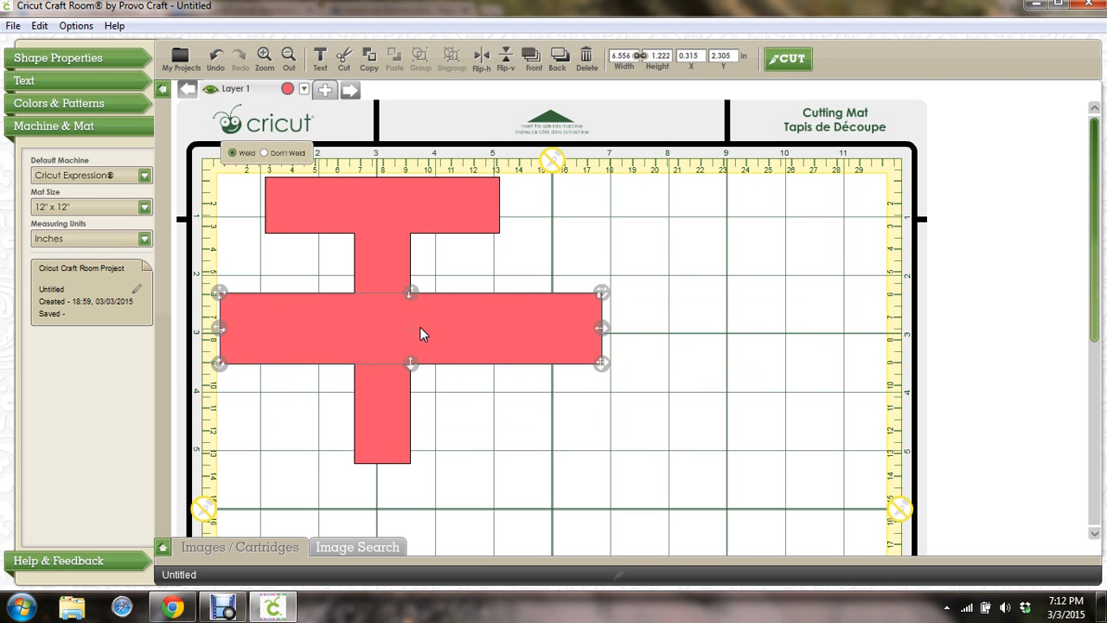
Set the bar to Don't Weld with the T, then deselect the shapes
click(264, 153)
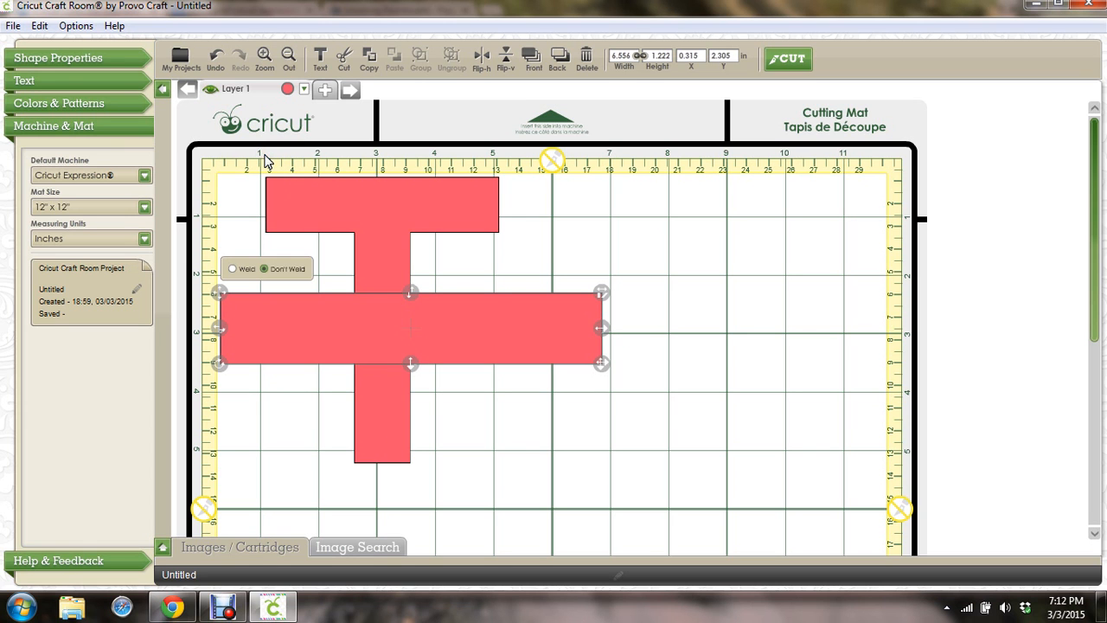
click(531, 417)
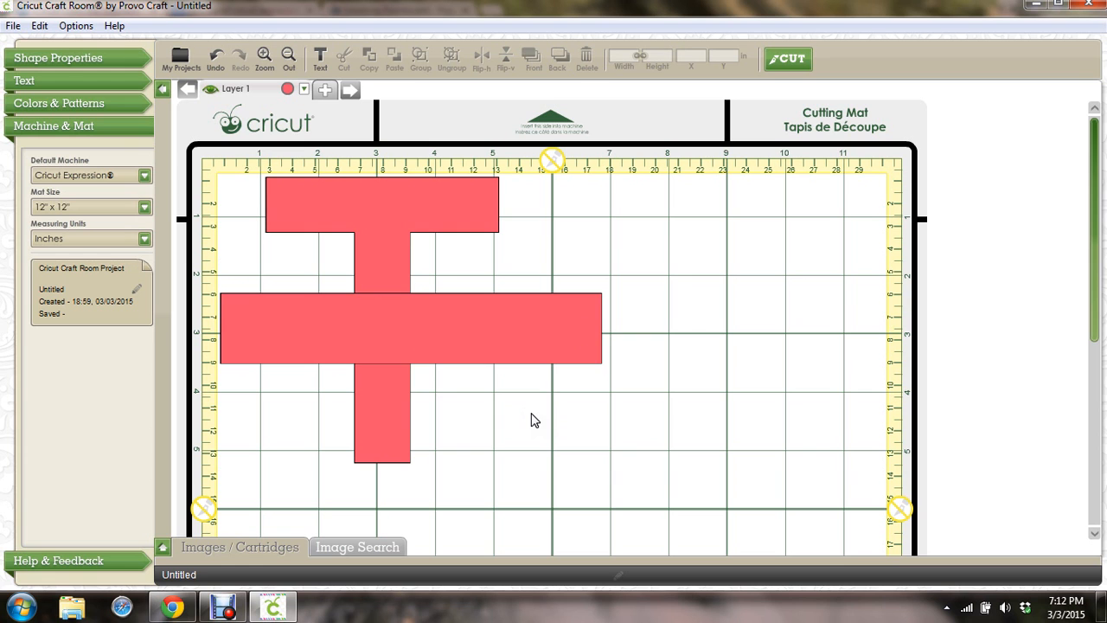
click(311, 325)
Add Layer 2 with the text 'Test' positioned across the red bar
click(326, 88)
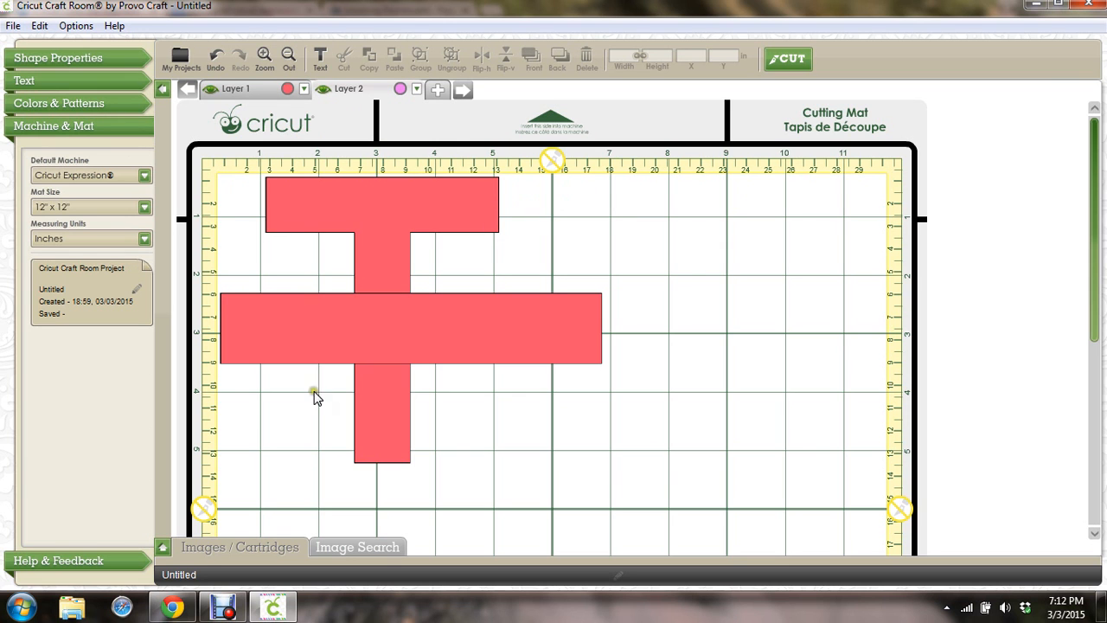
click(60, 78)
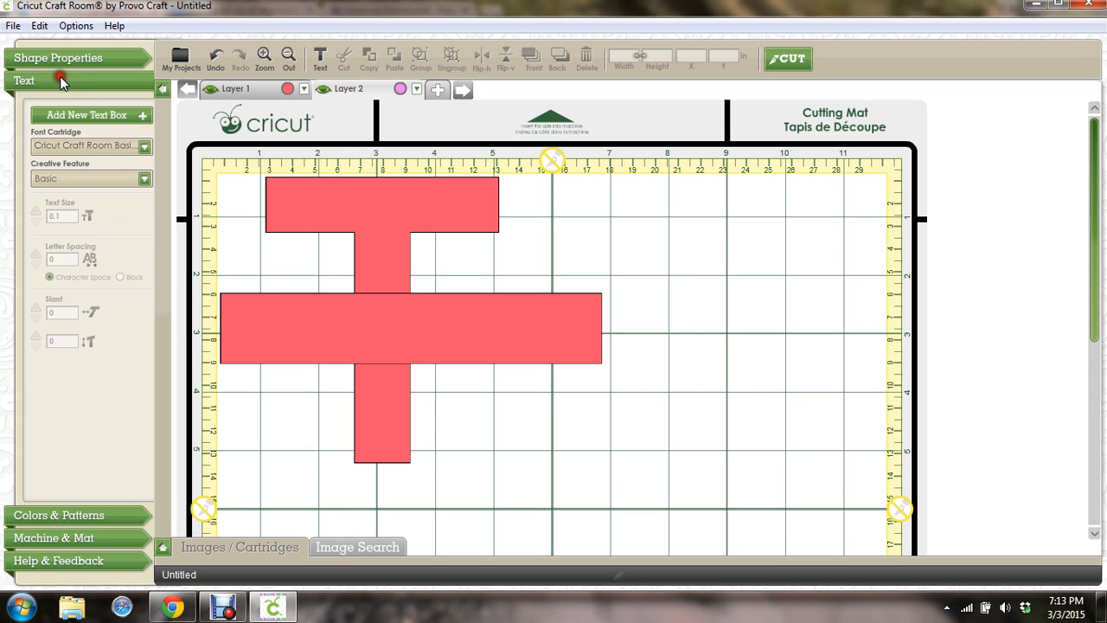
click(99, 117)
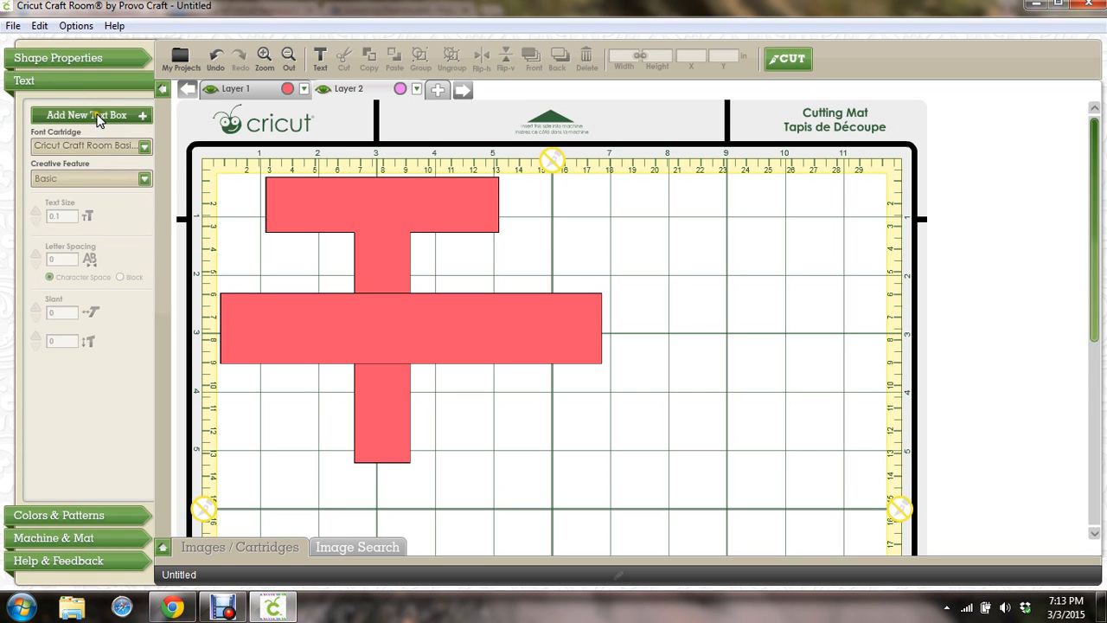
text(T)
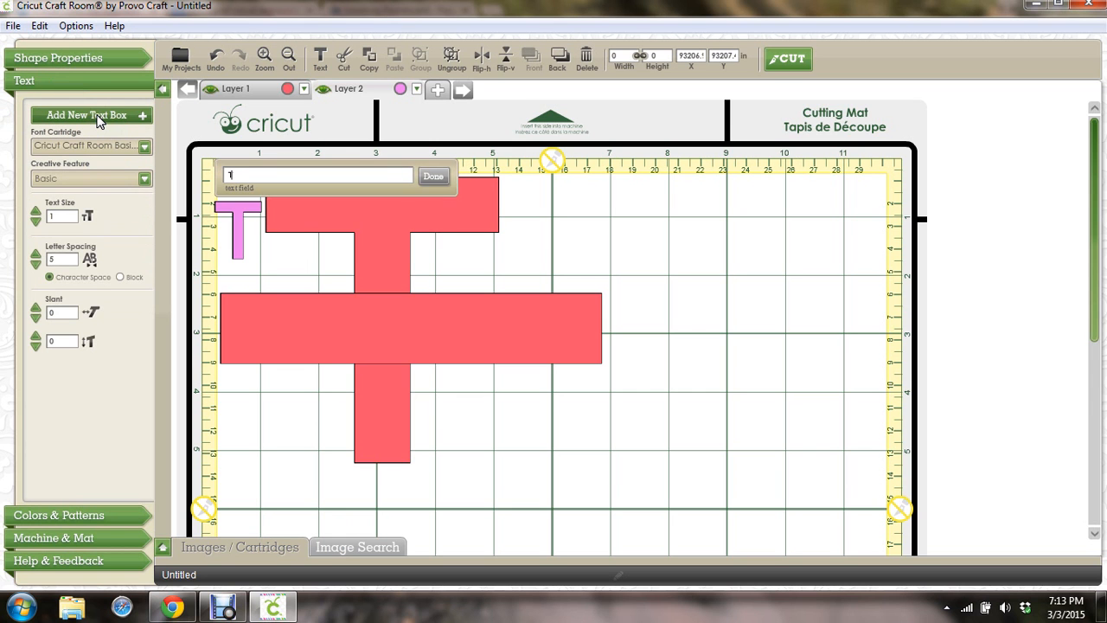
text(est)
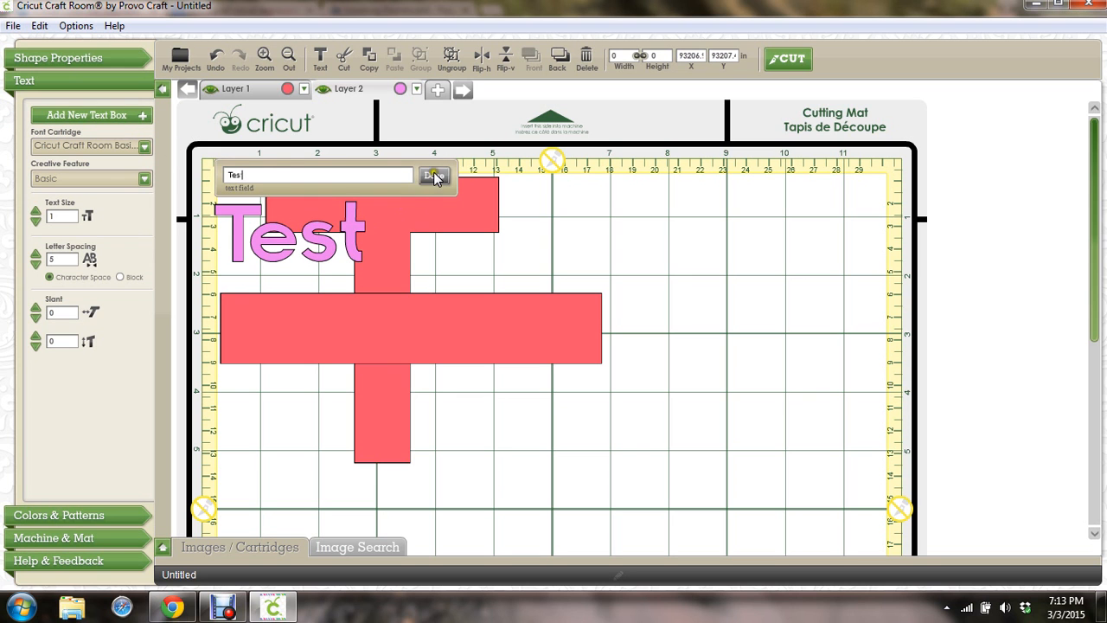
click(433, 176)
drag(272, 233, 383, 329)
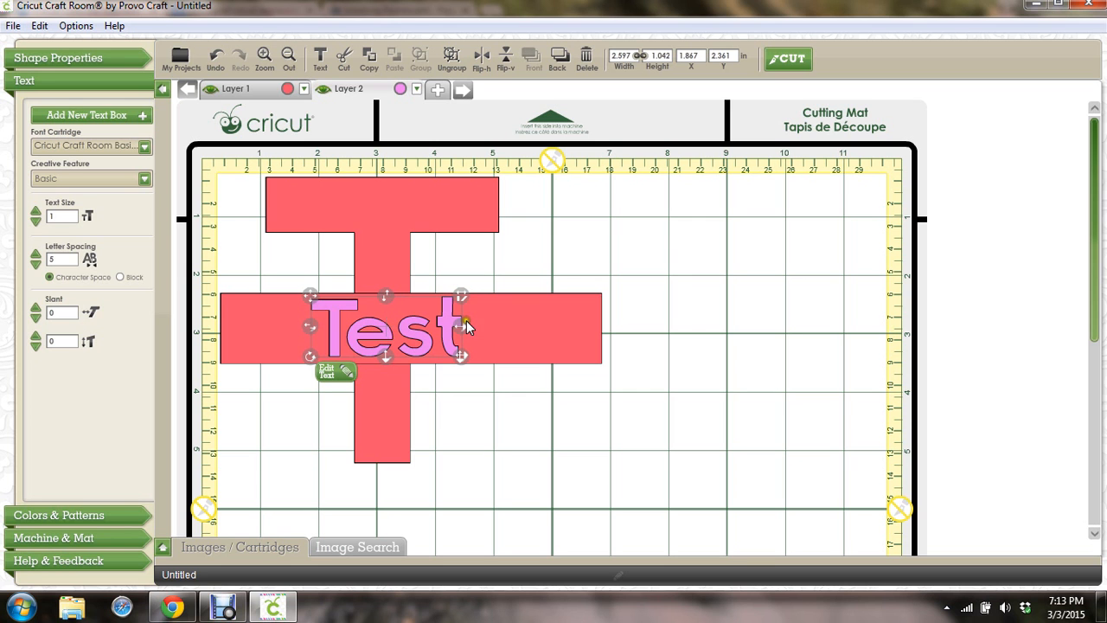
click(482, 405)
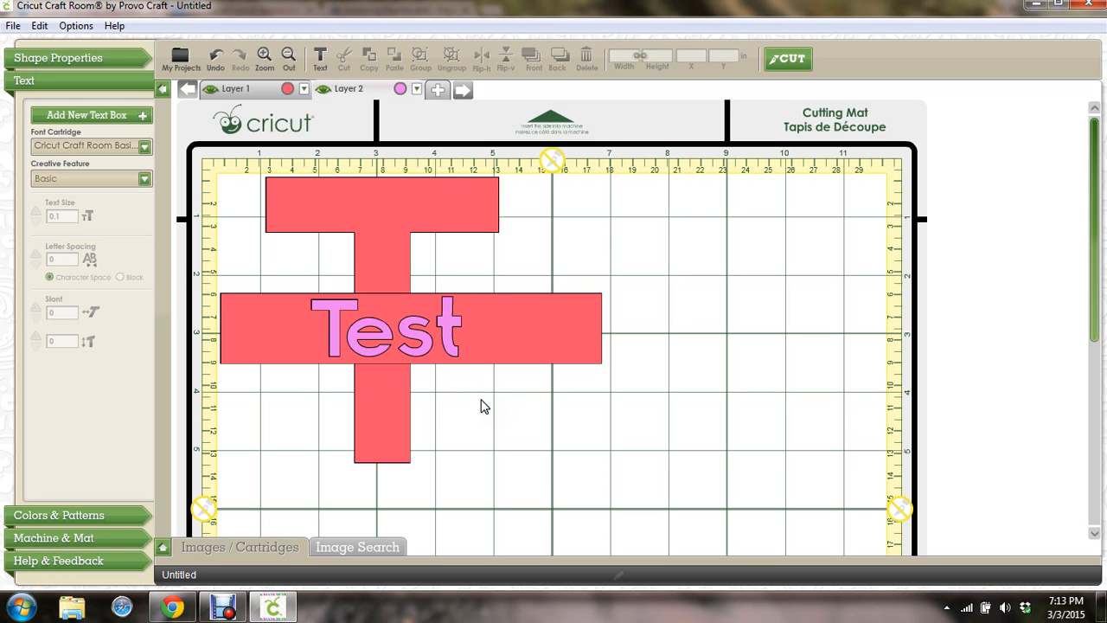
Duplicate the horizontal red bar with Copy and Paste
click(260, 319)
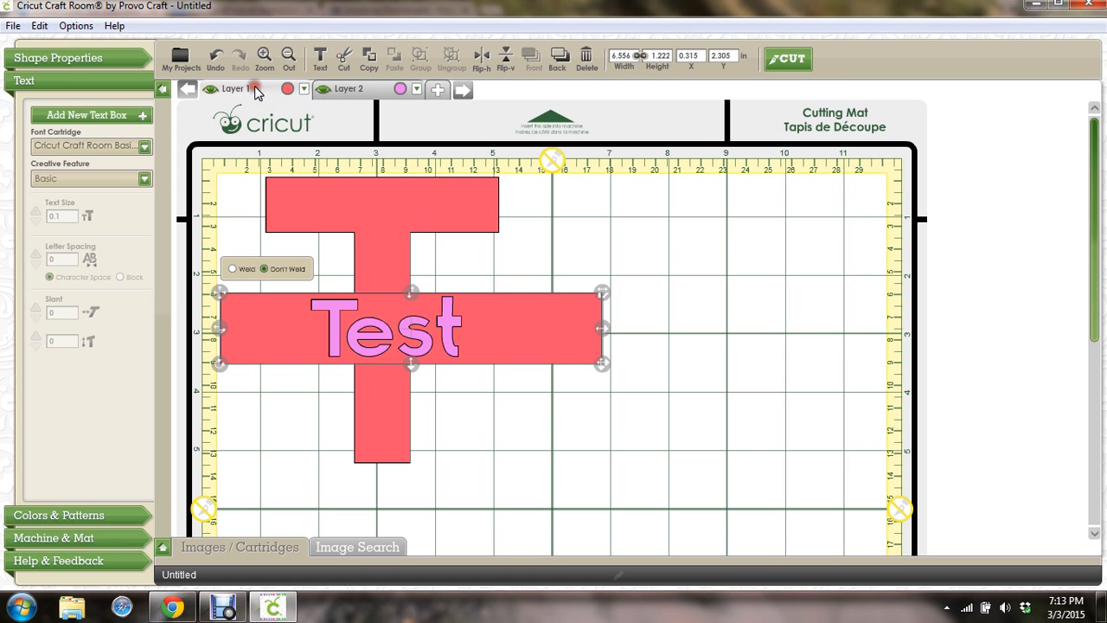
right_click(546, 324)
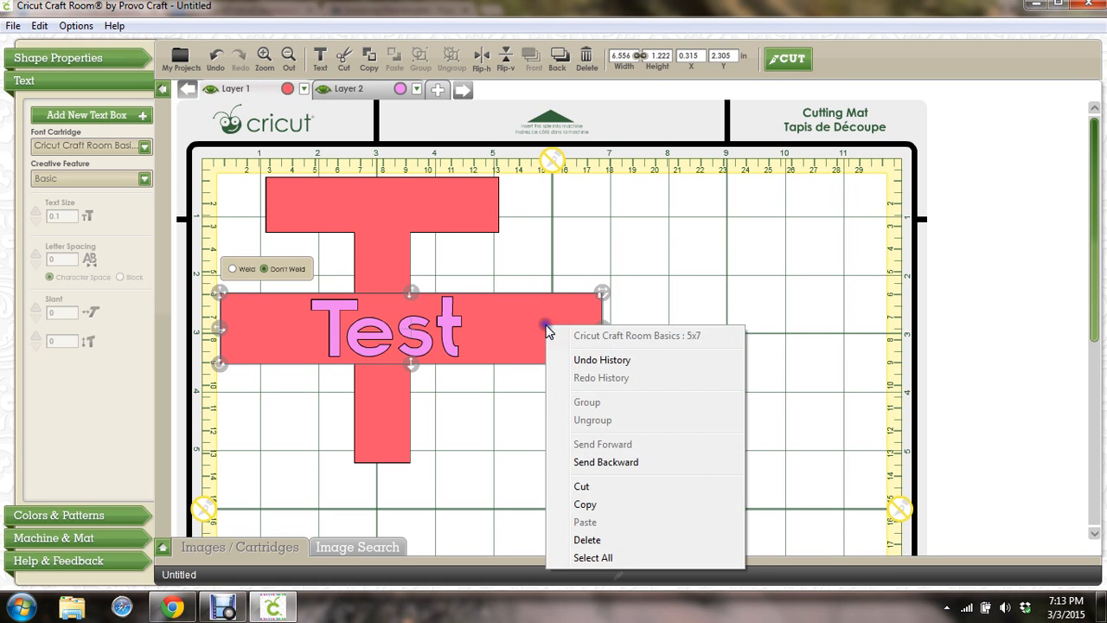
click(584, 503)
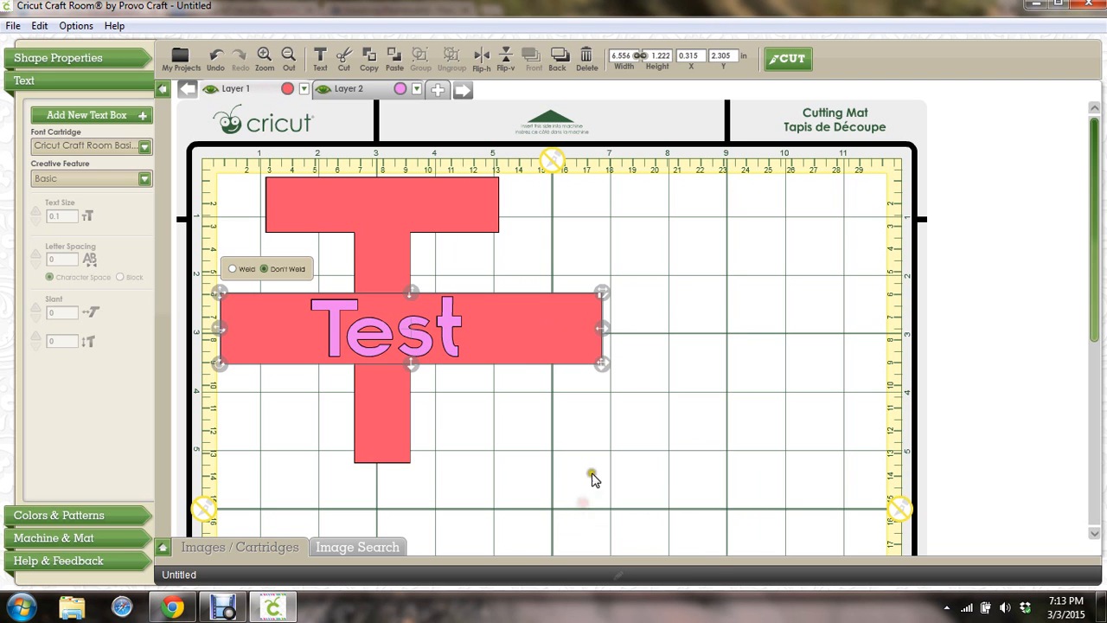
right_click(672, 288)
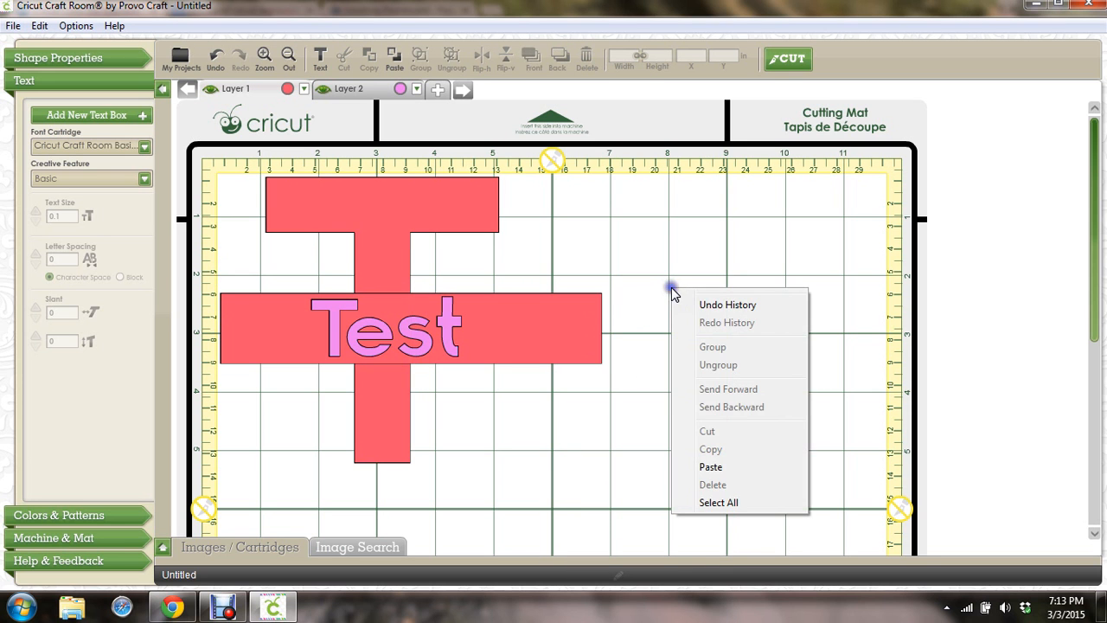
click(707, 465)
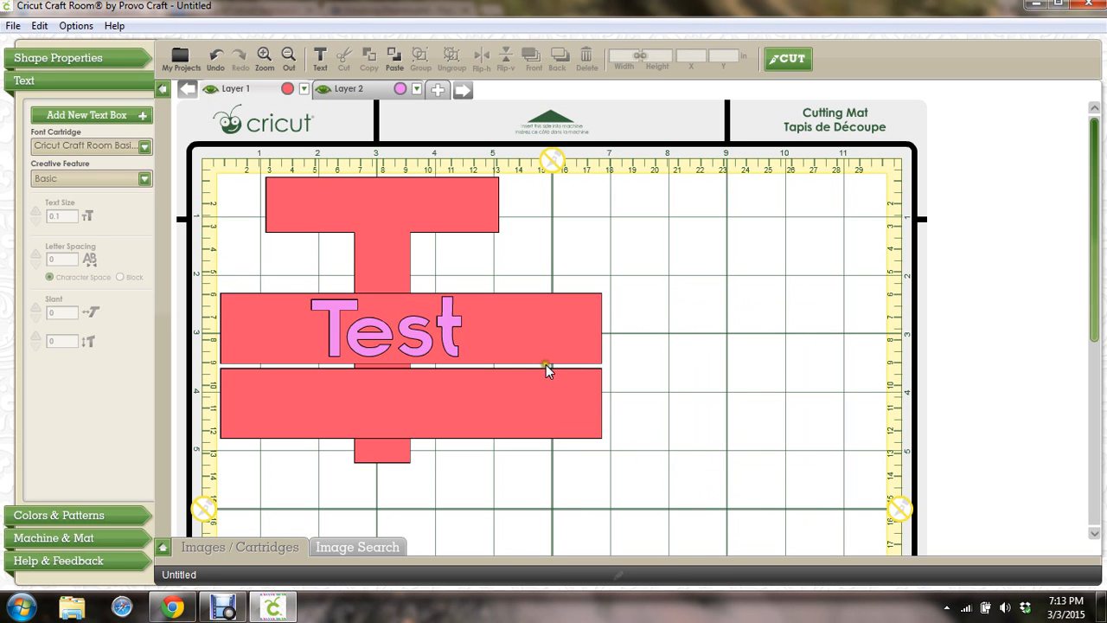
Shrink both bars into thin strips framing the Test text above and below
click(518, 396)
drag(410, 438, 408, 381)
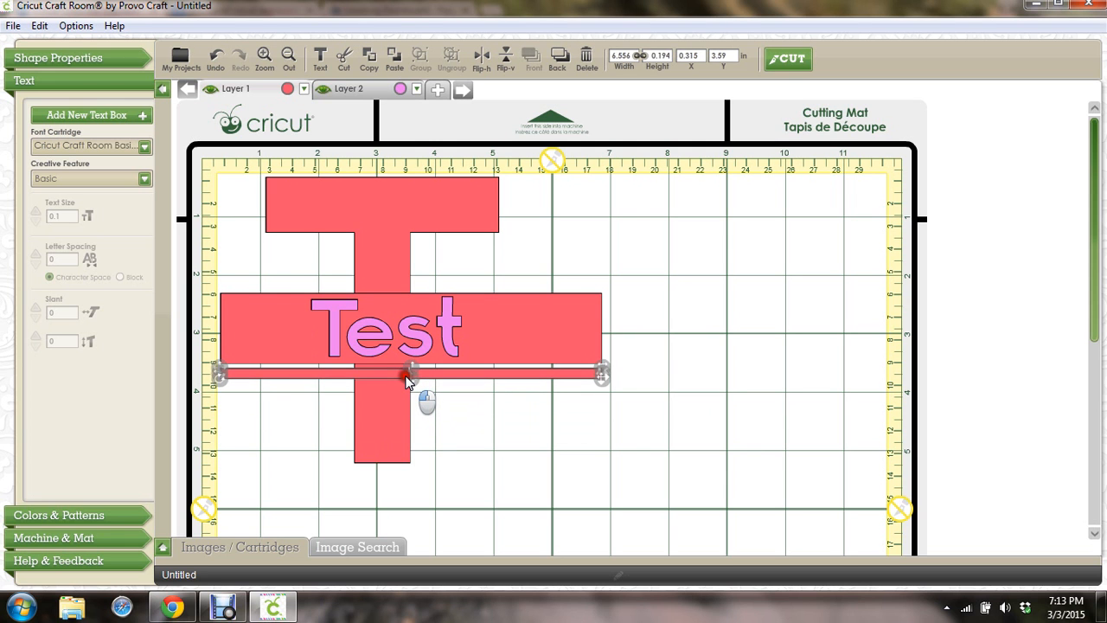
click(497, 337)
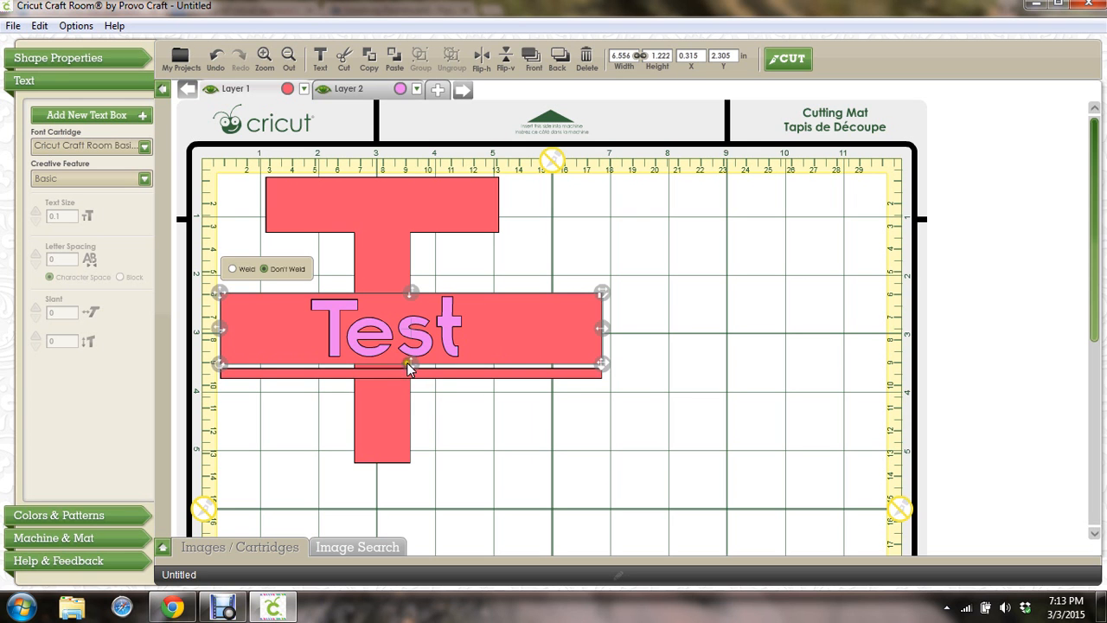
drag(410, 369, 410, 305)
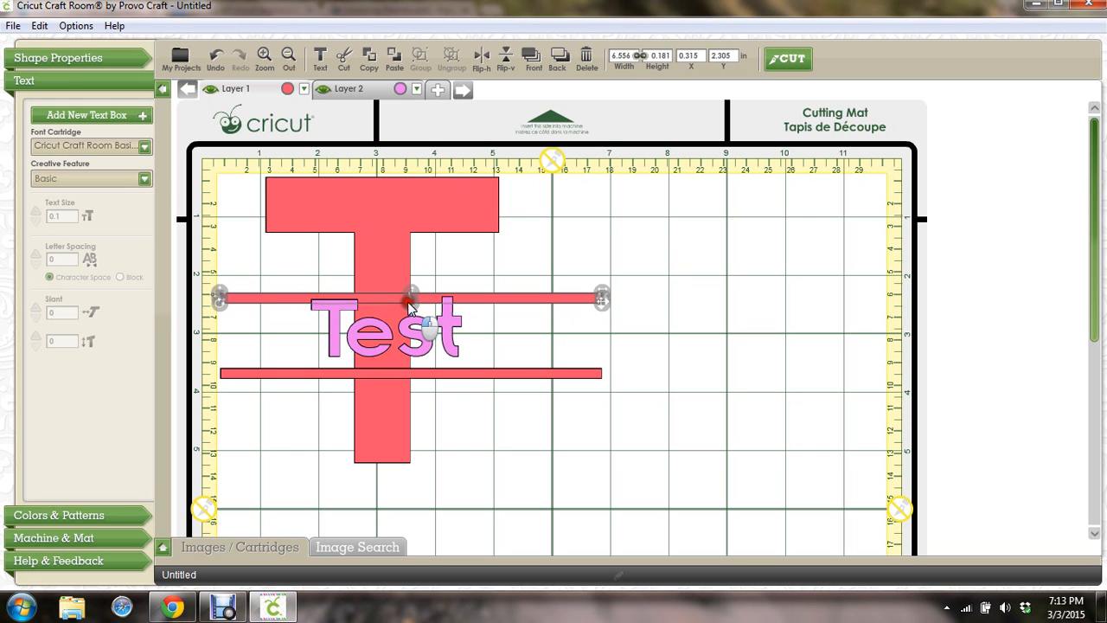
click(414, 333)
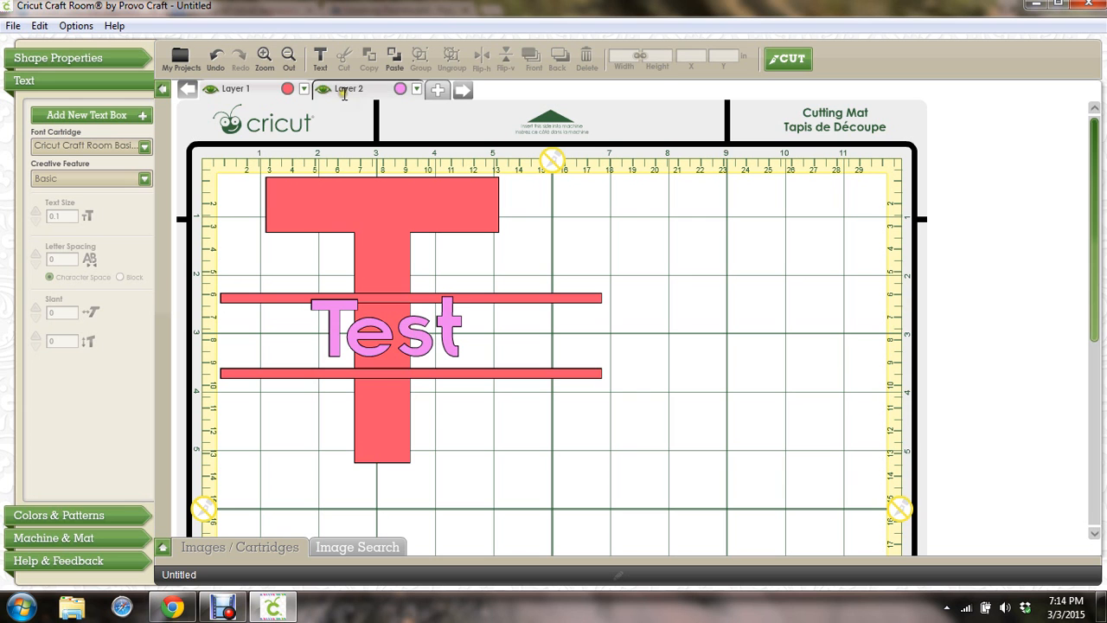
click(349, 88)
click(374, 336)
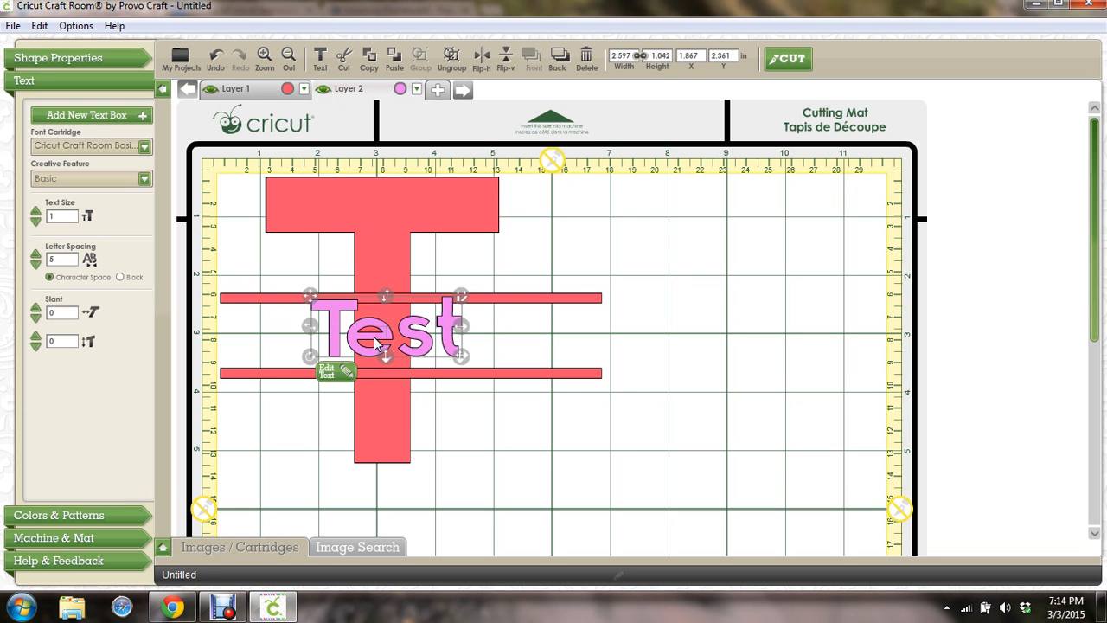
key(Down)
key(Down)
key(Down)
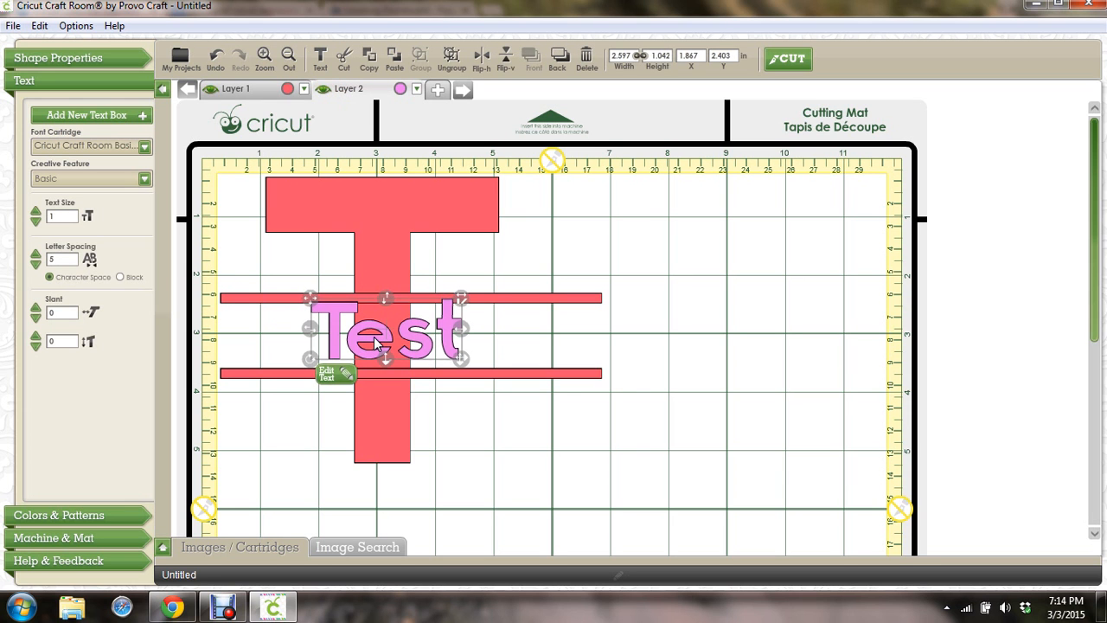
key(Down)
key(Down)
key(Down)
key(Down)
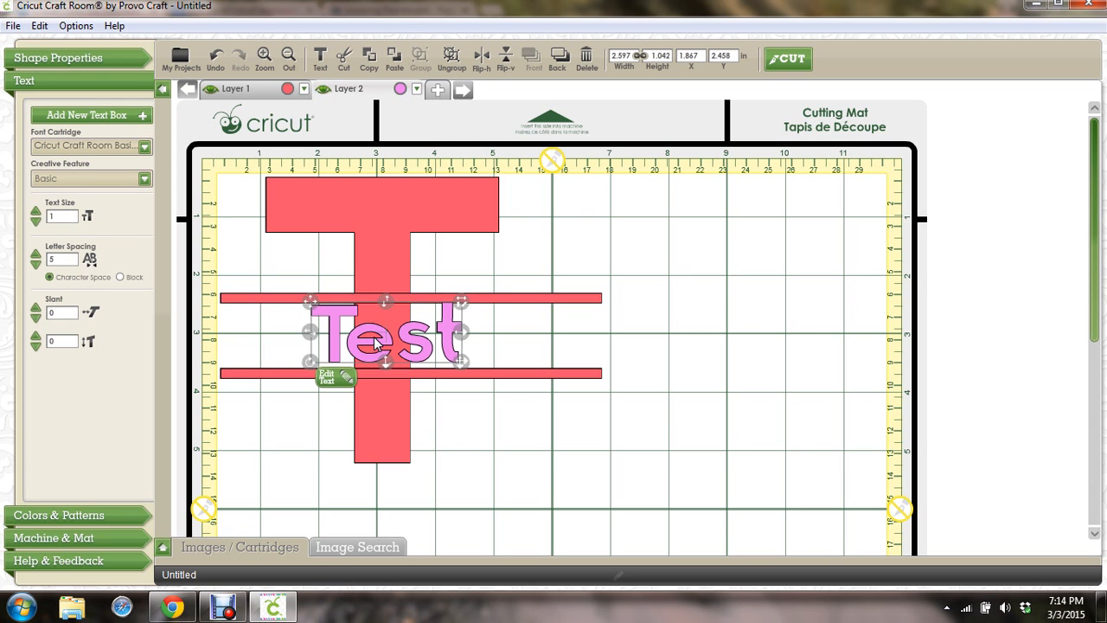
key(Down)
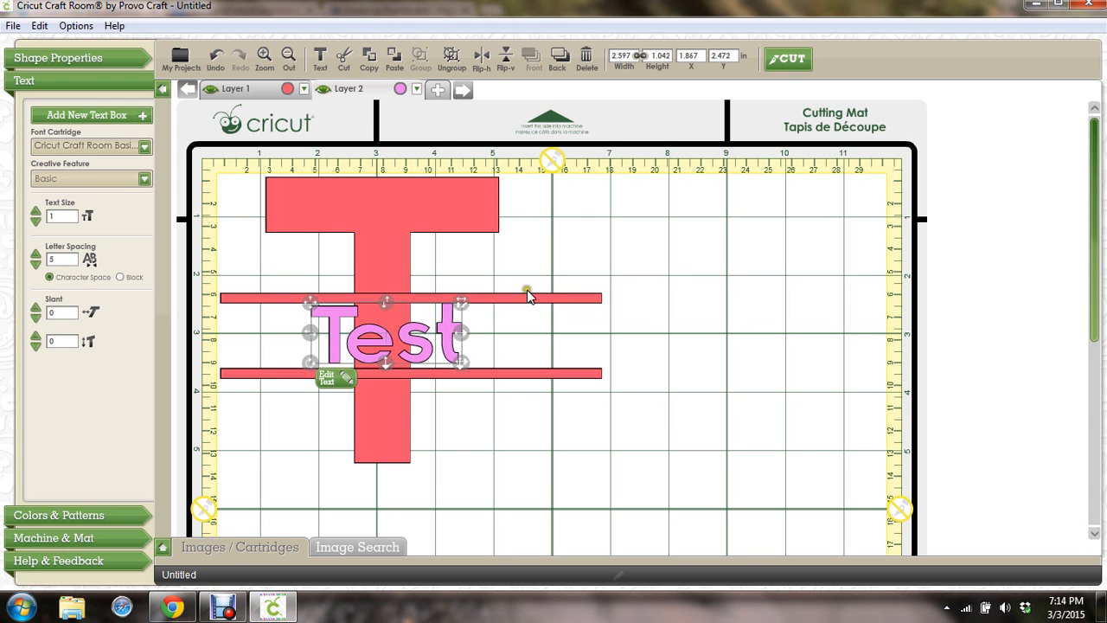
click(755, 332)
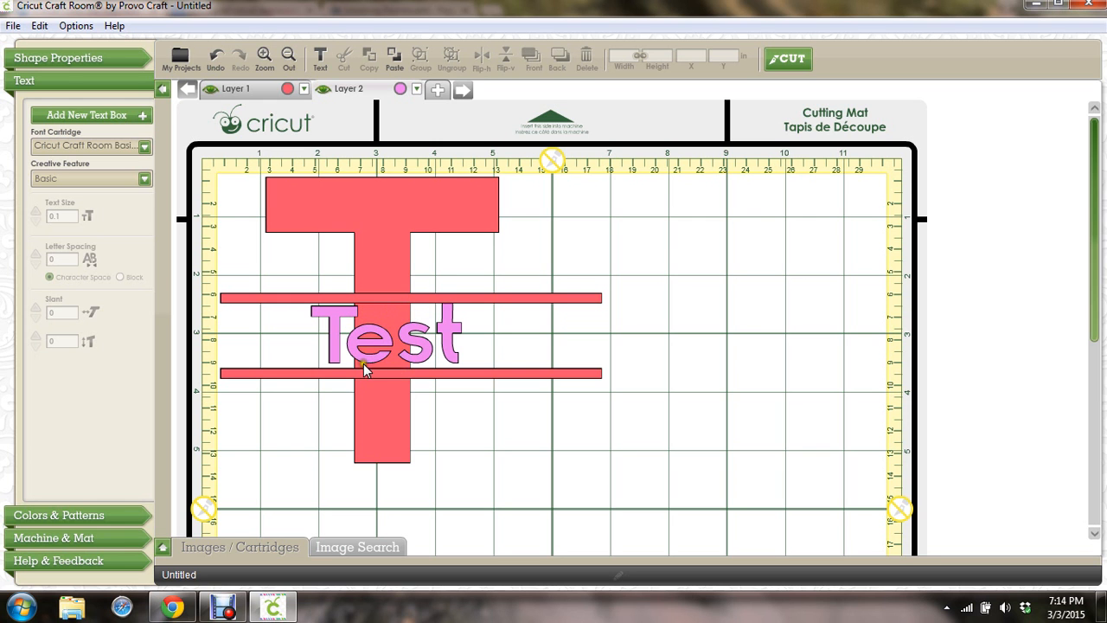
click(447, 344)
drag(444, 336, 445, 337)
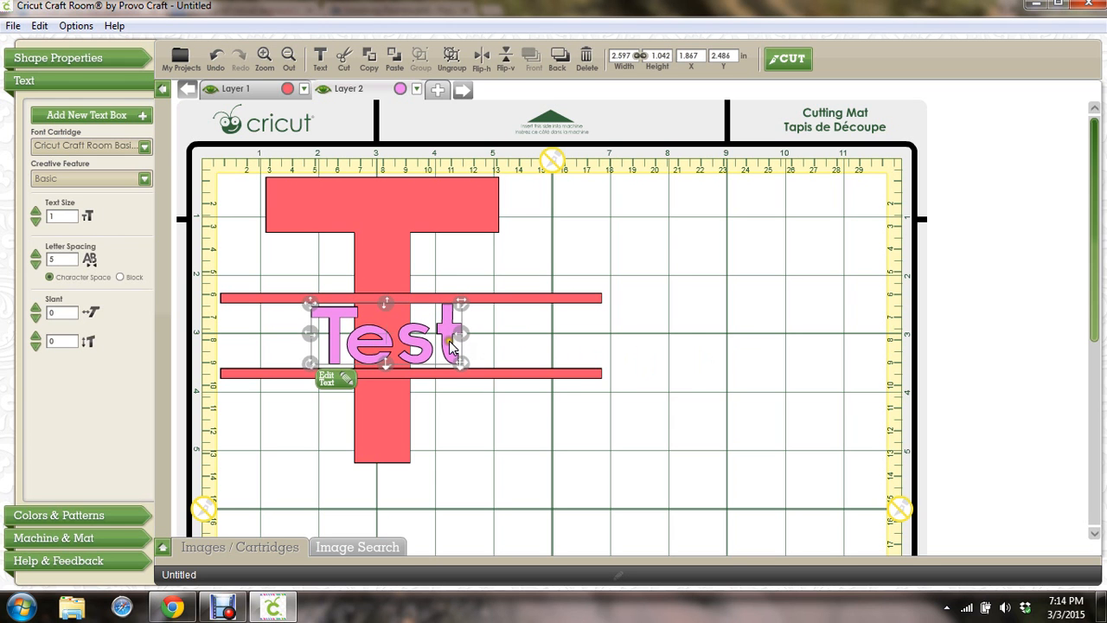
click(756, 303)
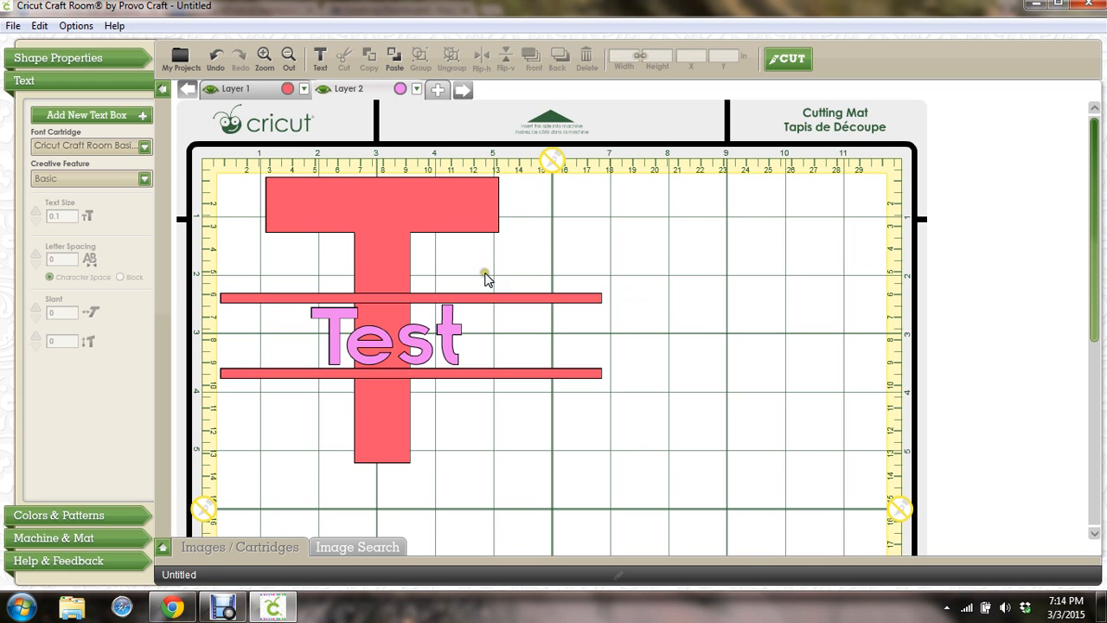
Reposition the big red T slightly lower and further right, behind the Test lettering
click(383, 296)
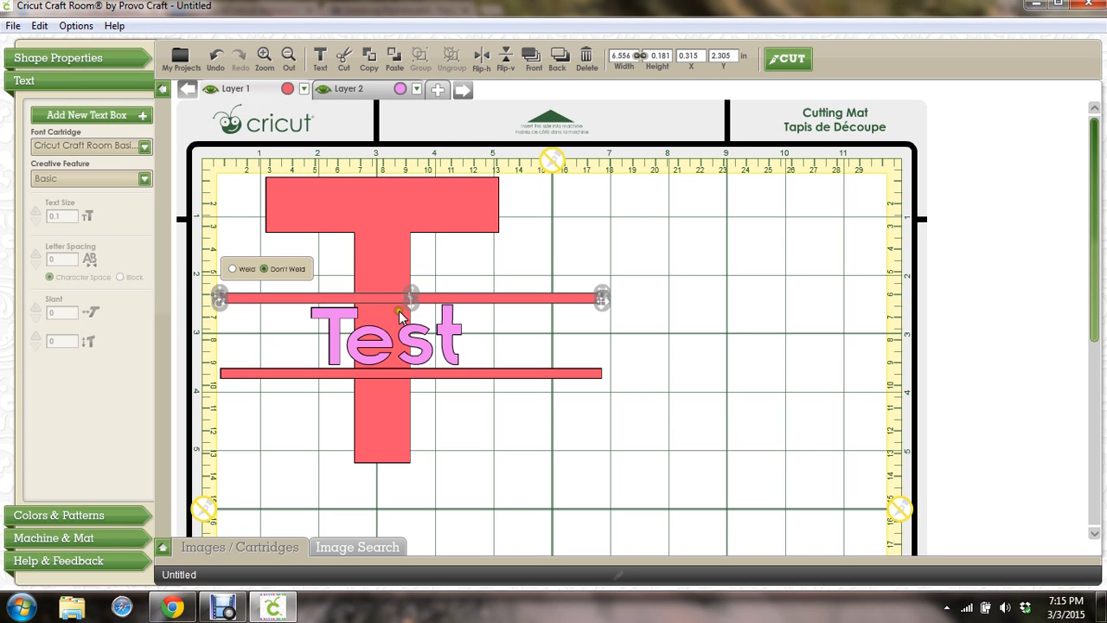
click(397, 316)
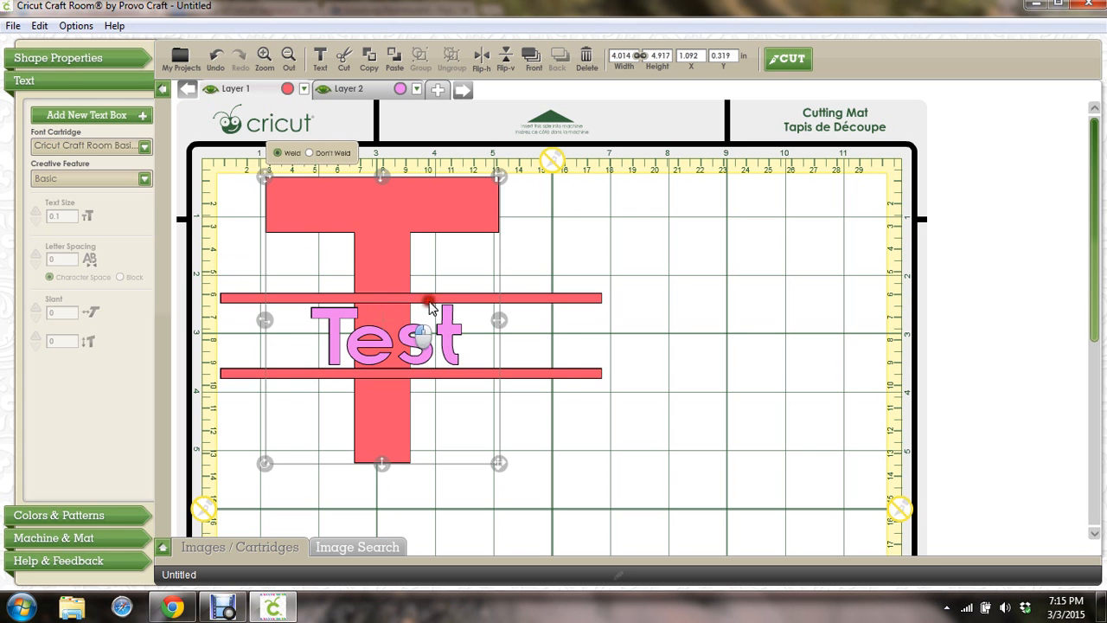
drag(425, 303, 491, 289)
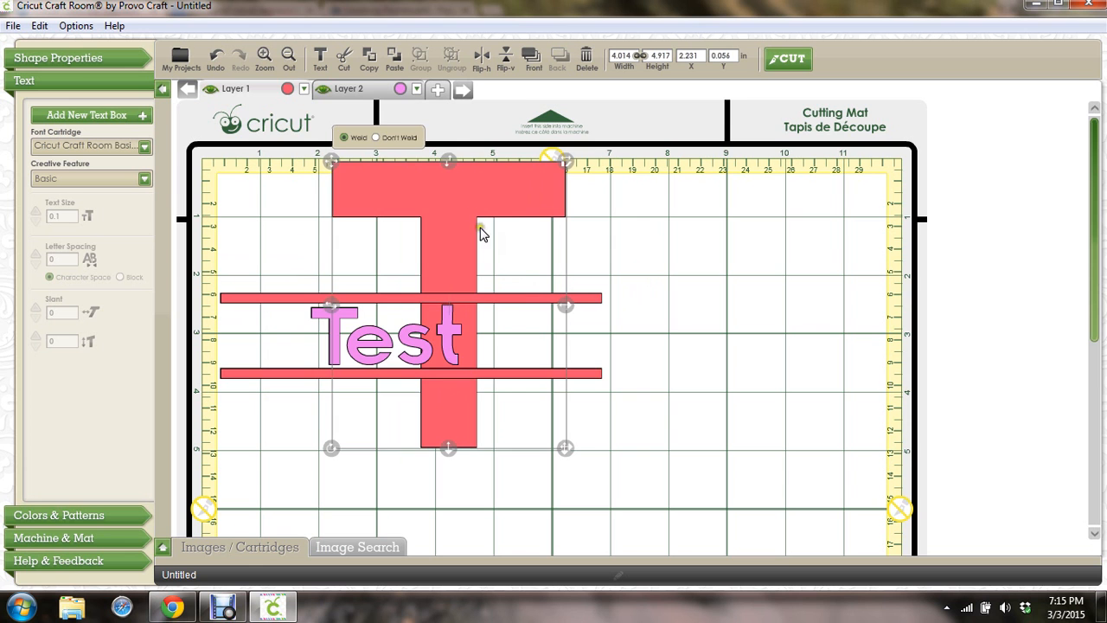
drag(463, 202, 400, 222)
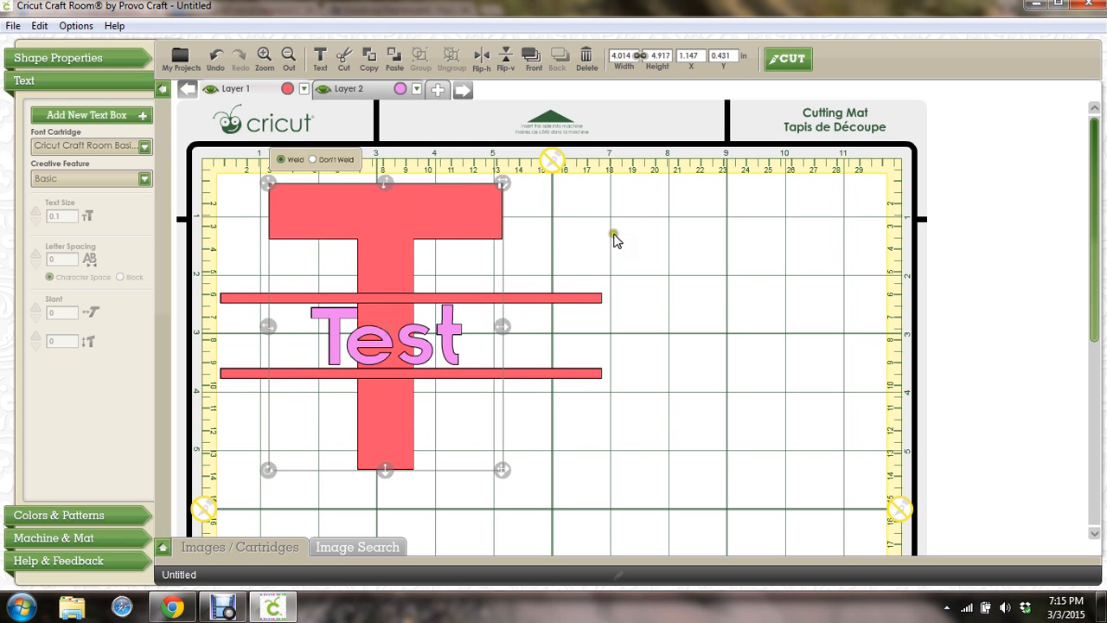
click(716, 269)
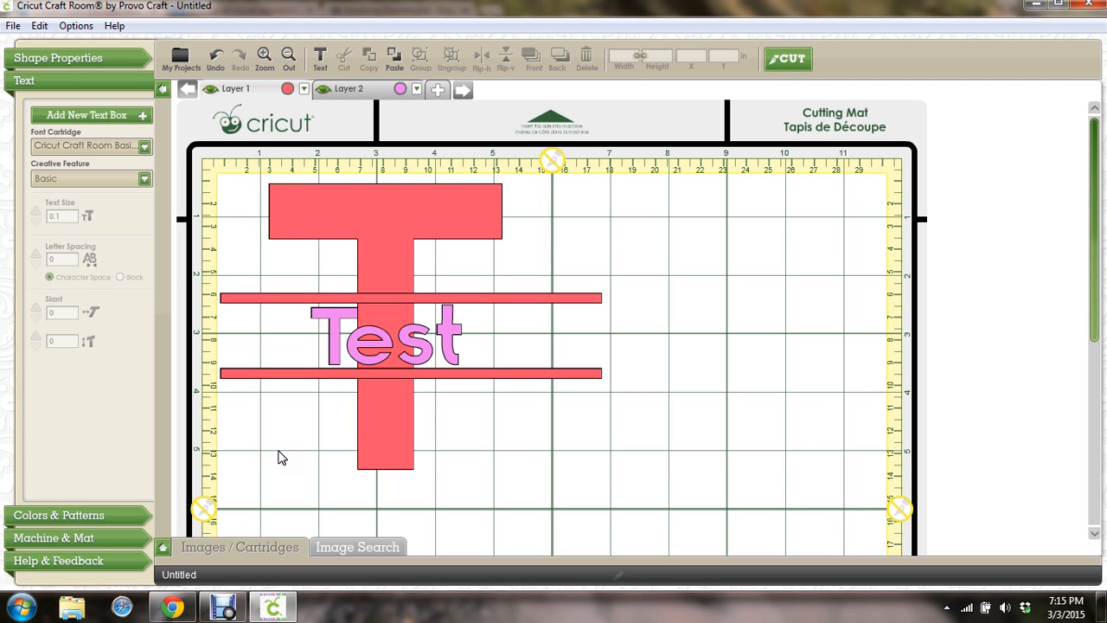
click(424, 343)
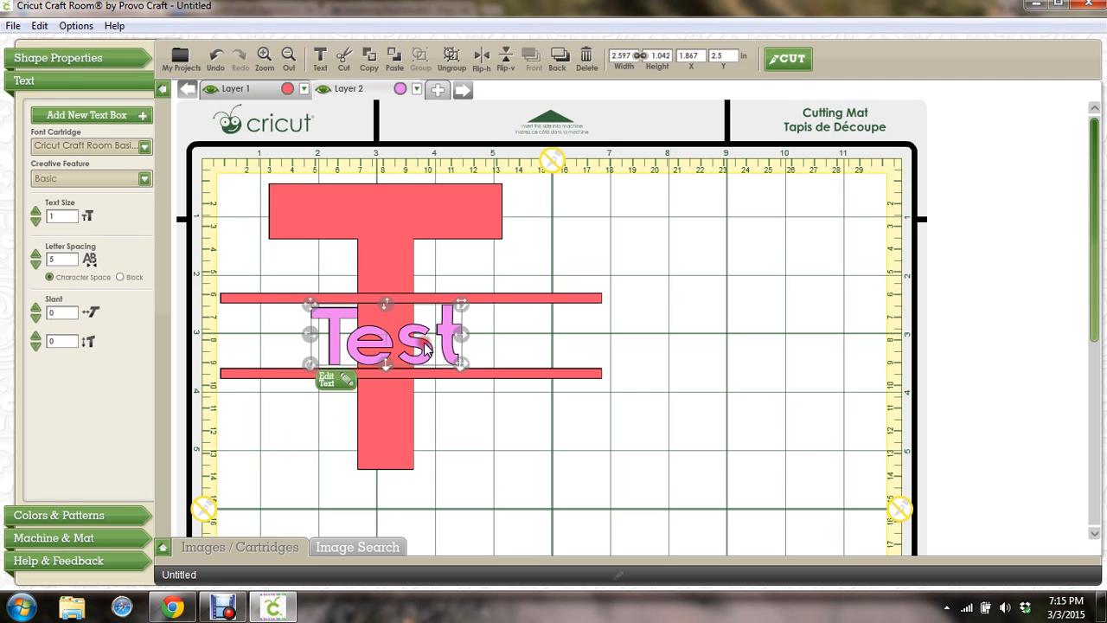
click(698, 351)
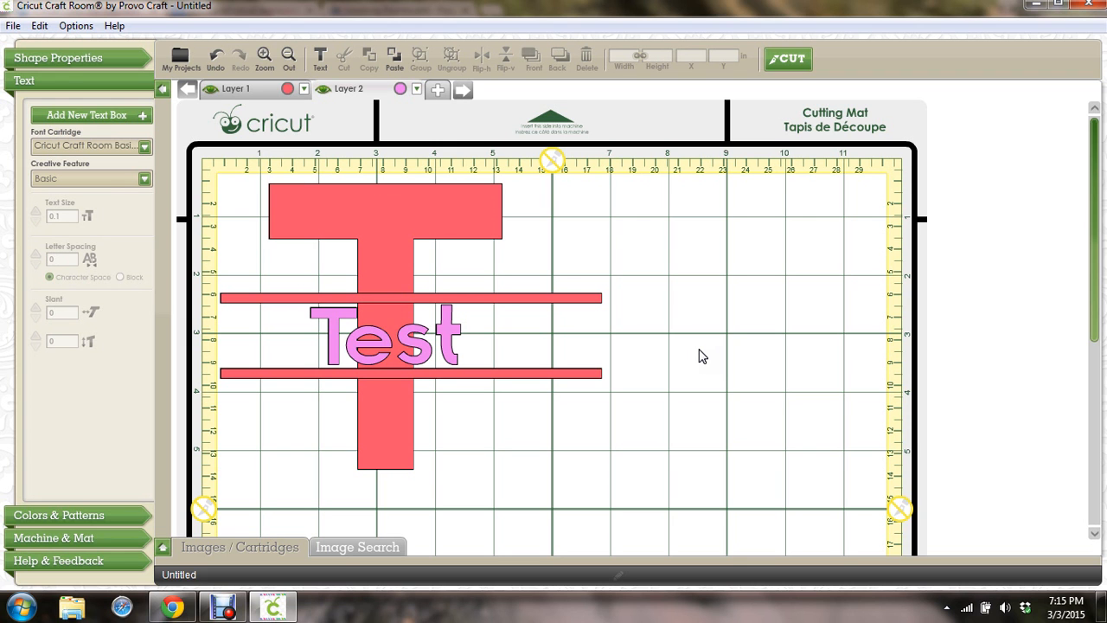
click(391, 218)
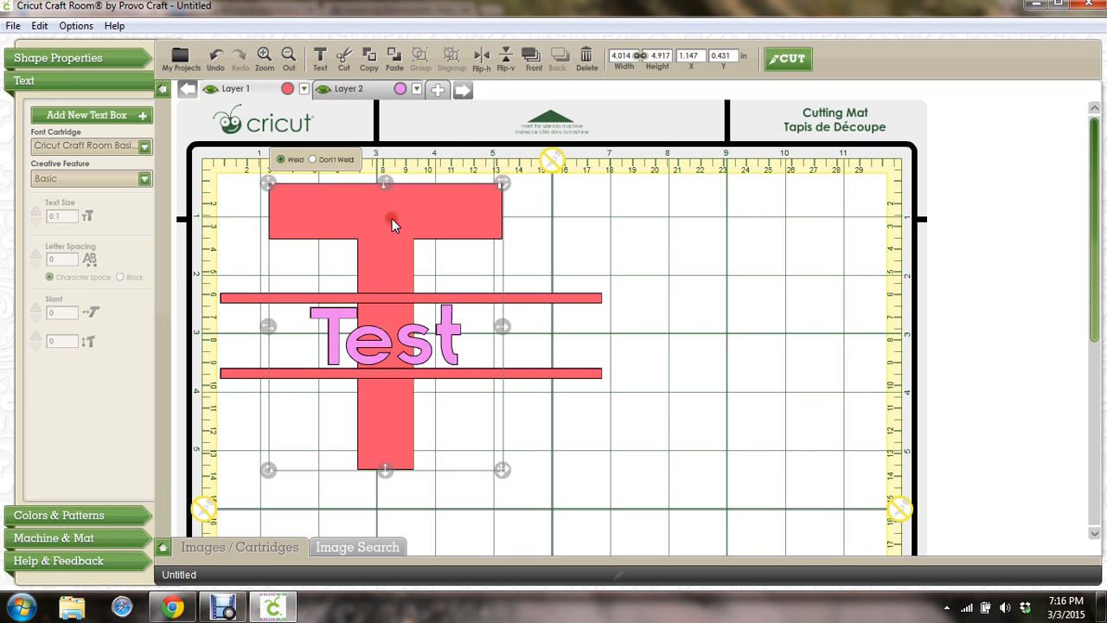
click(640, 235)
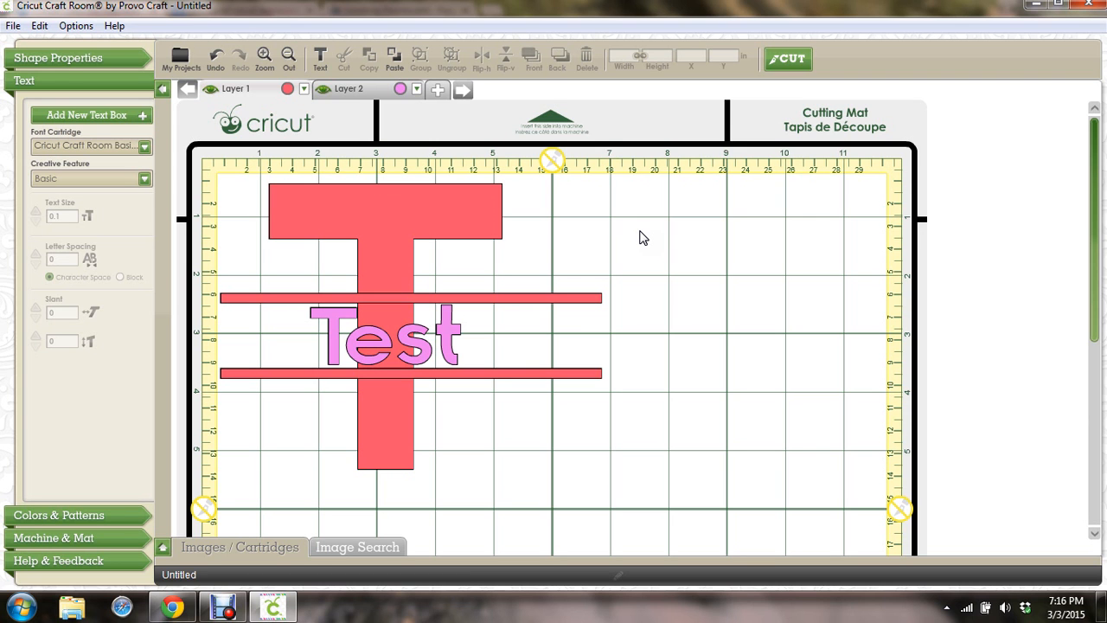
Show the Basics cartridge letter images and select the Default Height field
click(164, 548)
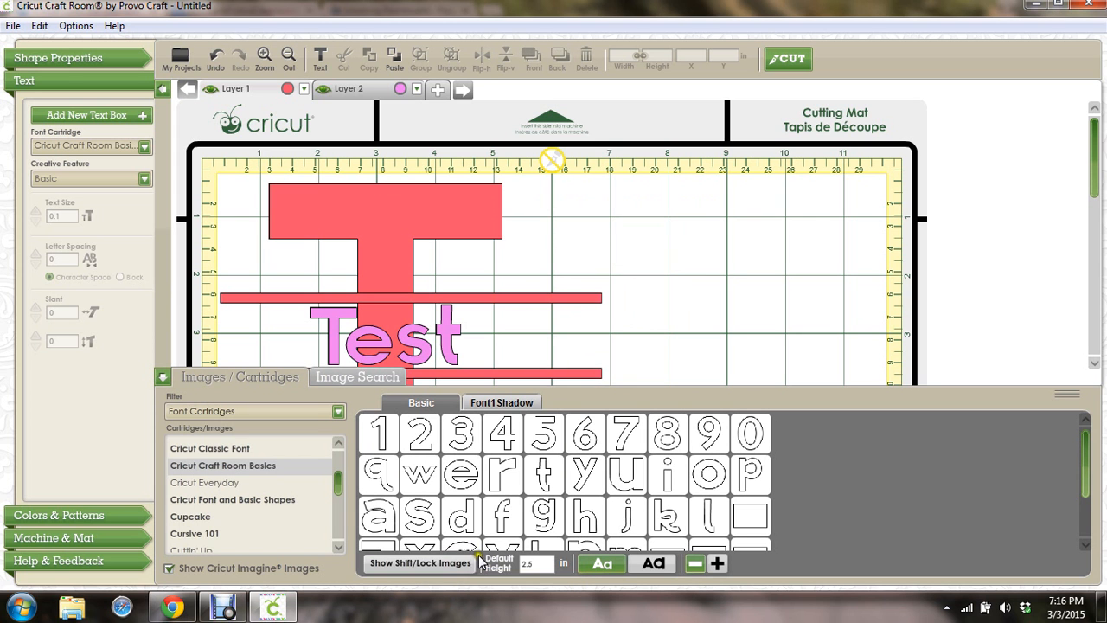
click(537, 563)
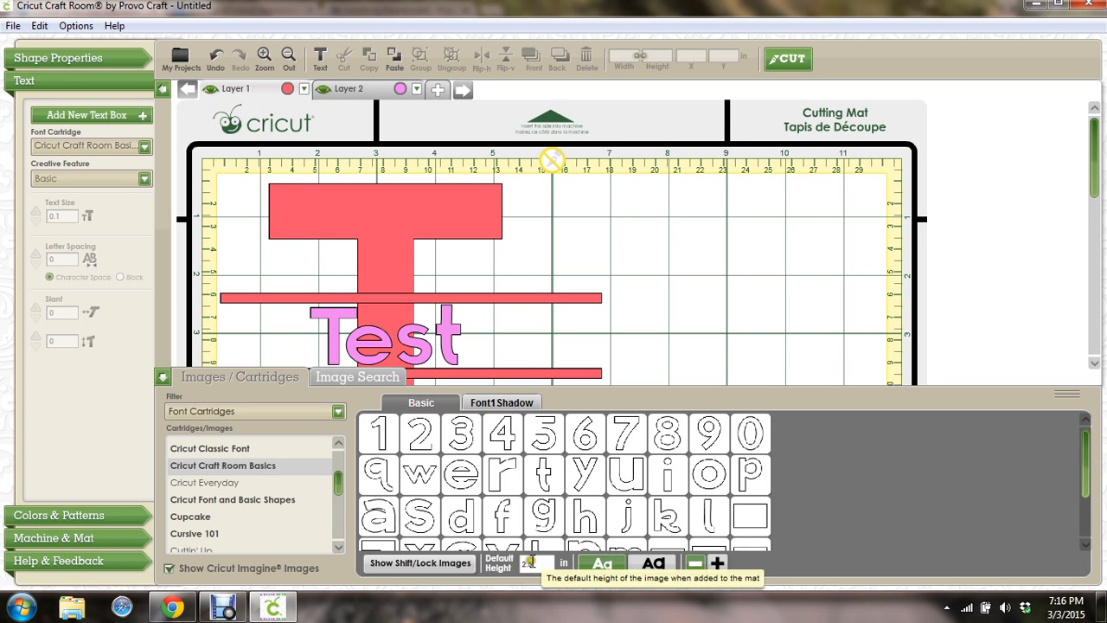
Add a red lowercase h right of the T and move Layer 2 ahead of Layer 1
click(578, 523)
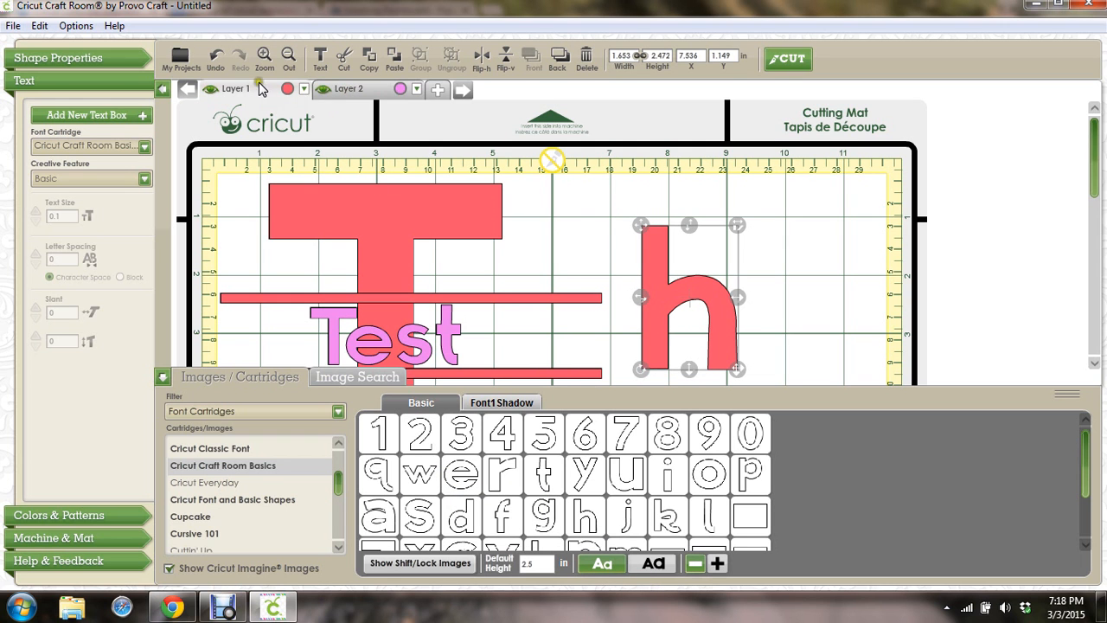
drag(339, 90, 249, 94)
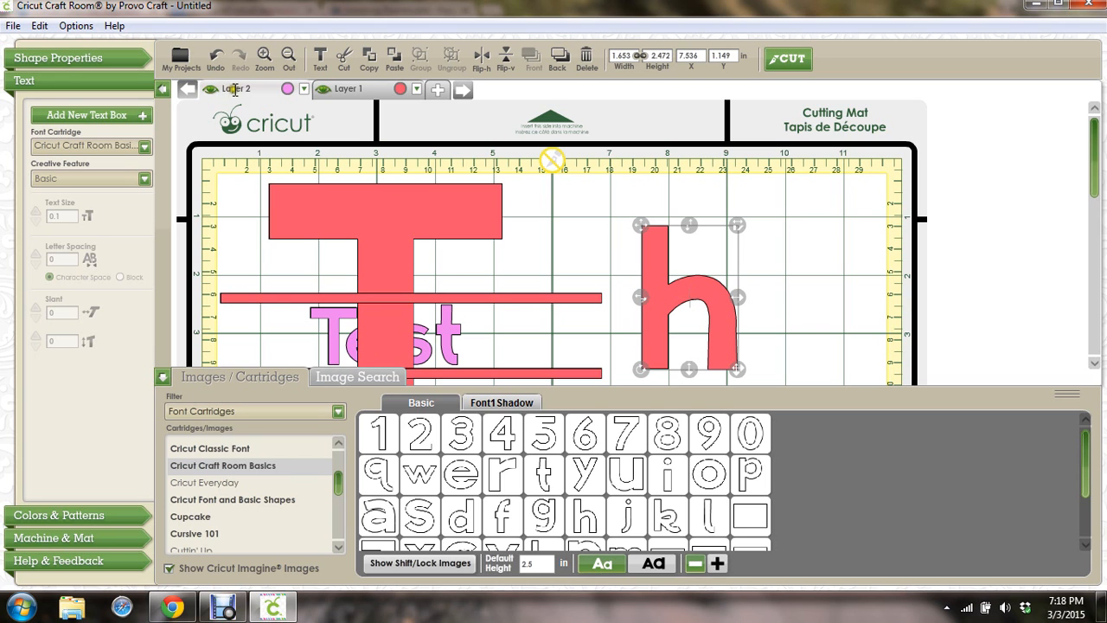
Put Layer 1 back ahead of Layer 2 and collapse the letter image drawer
drag(234, 89, 317, 90)
drag(338, 94, 233, 96)
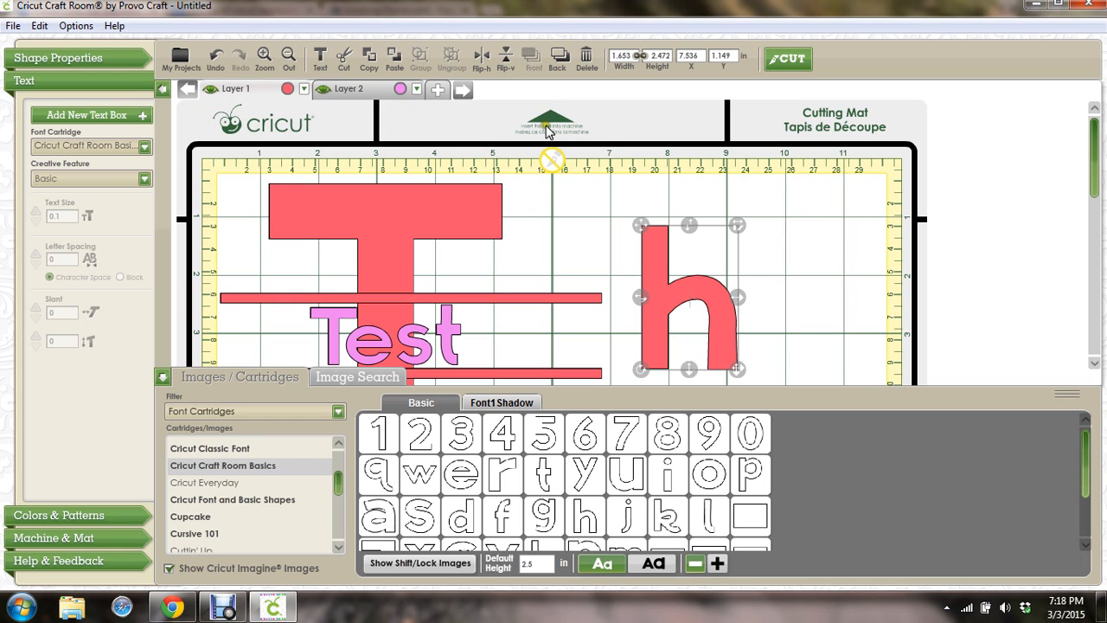
click(532, 565)
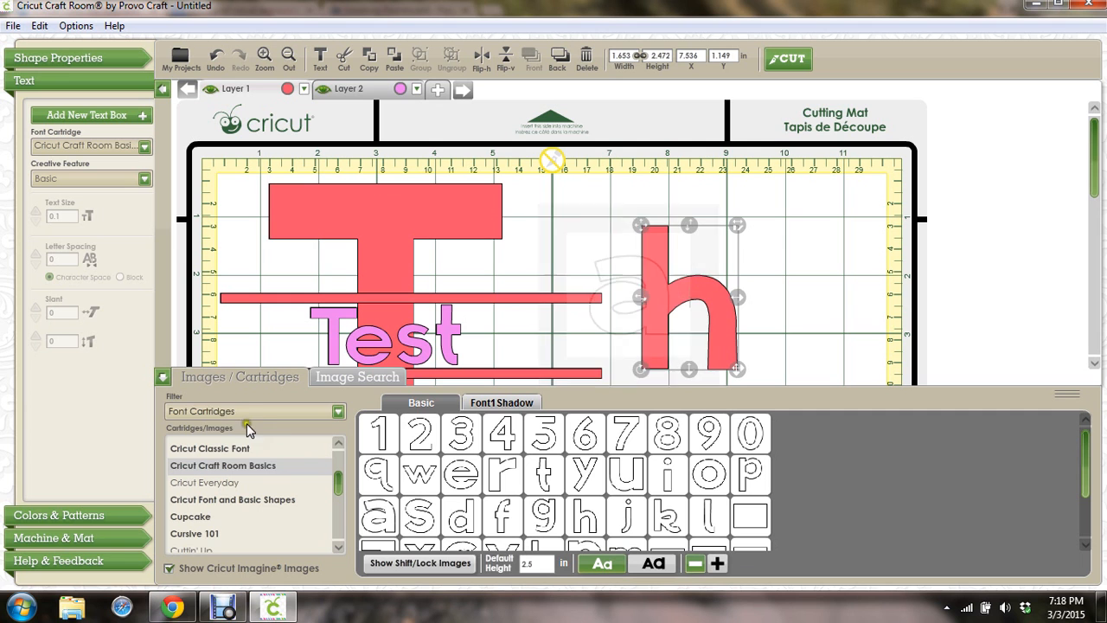
click(161, 378)
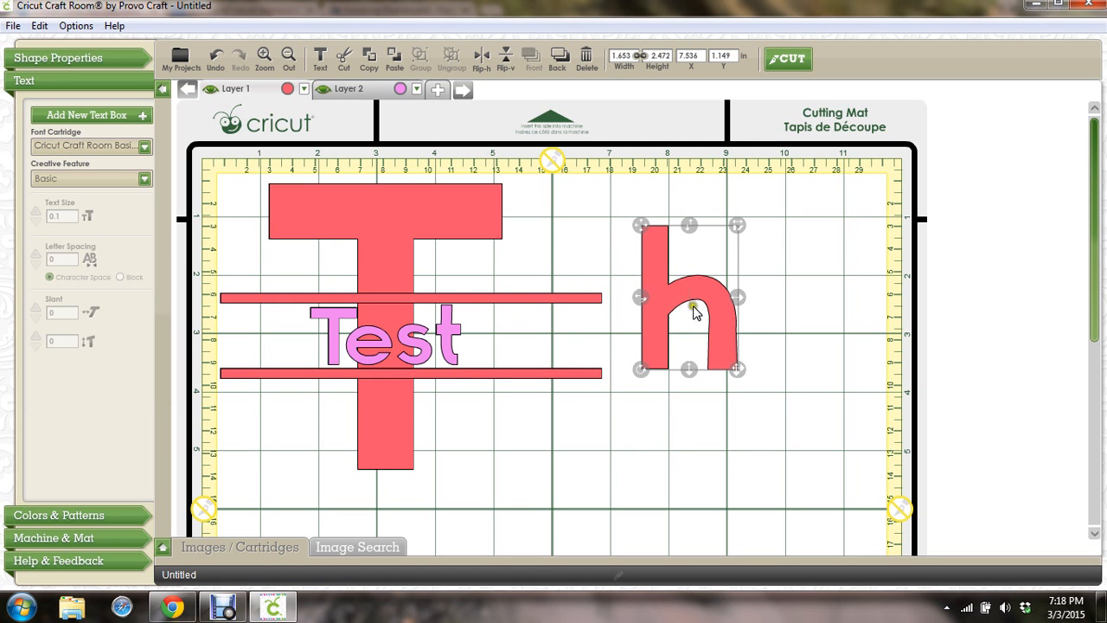
Enlarge the lowercase h to a height of 3 in, then deselect everything on the mat
drag(735, 372, 746, 395)
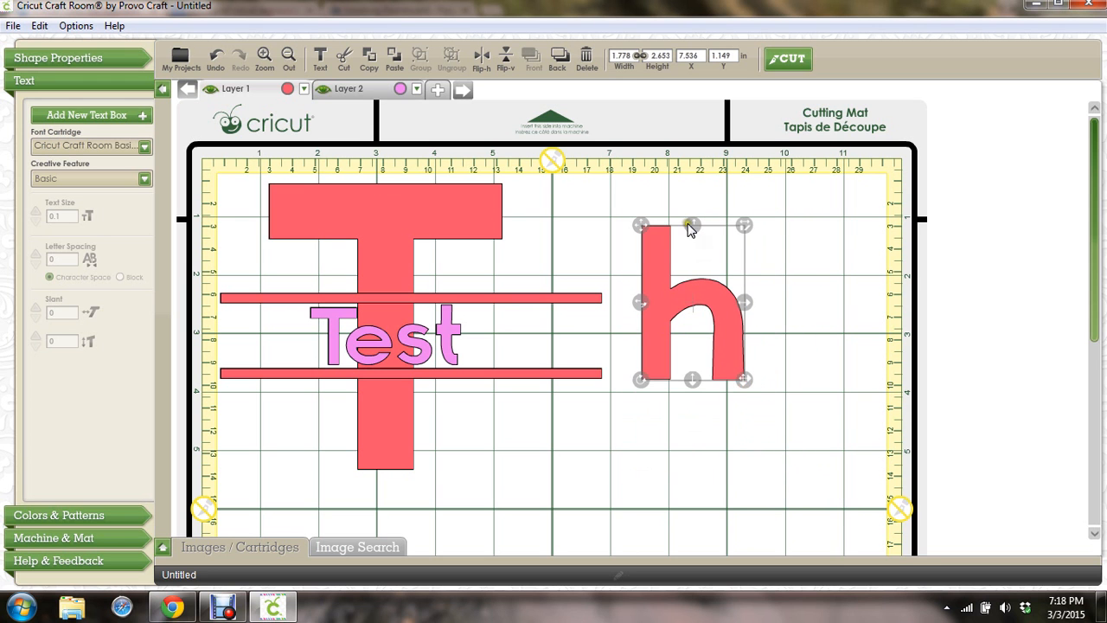
click(661, 55)
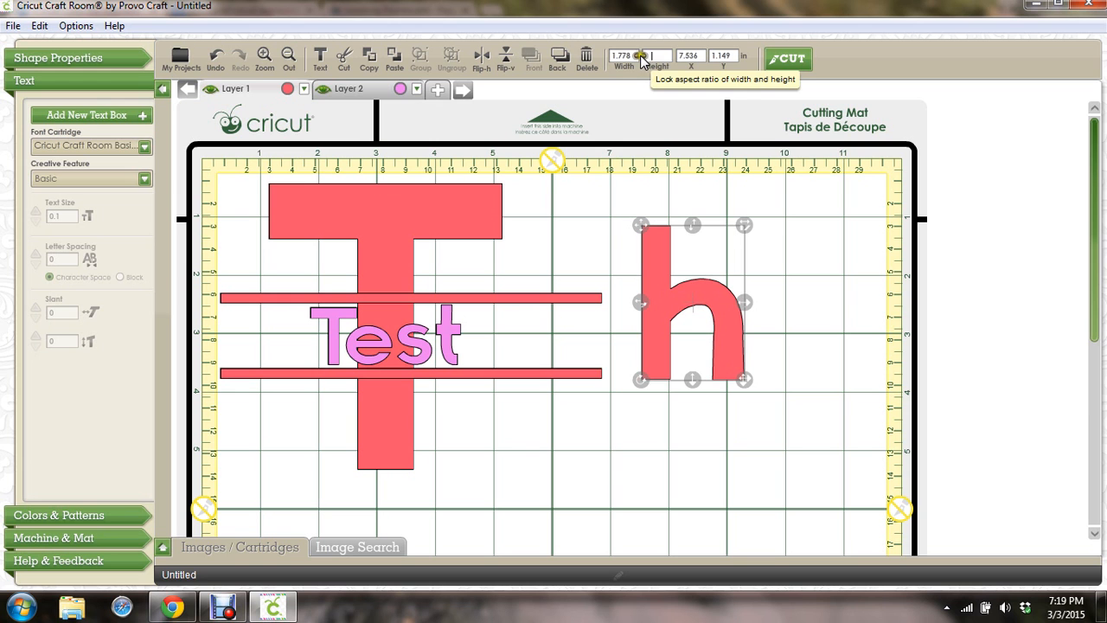
text(3)
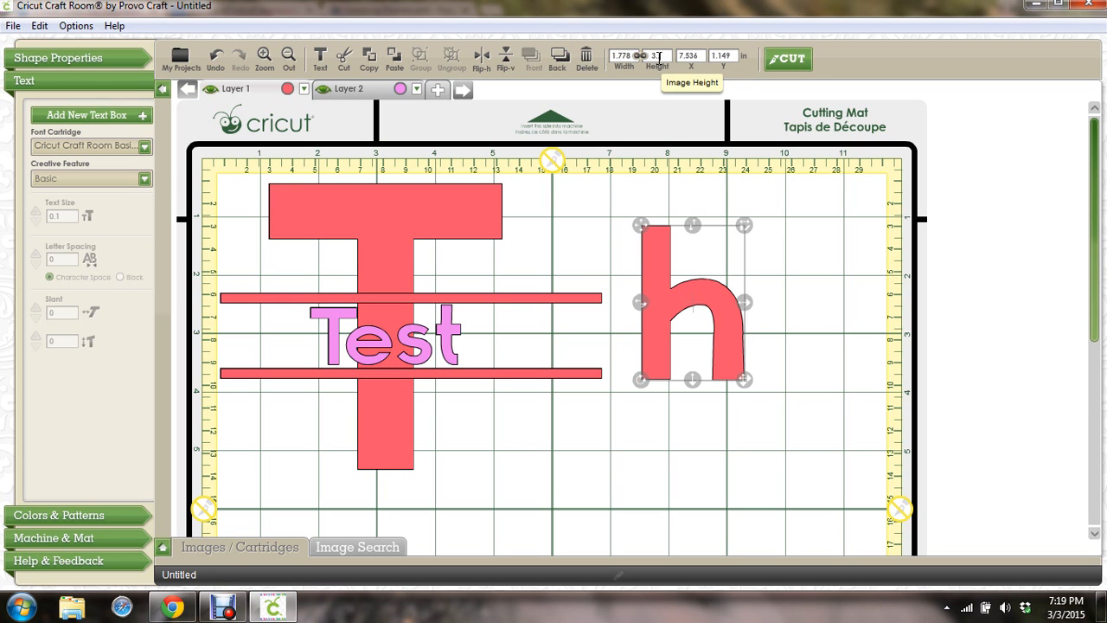
key(Return)
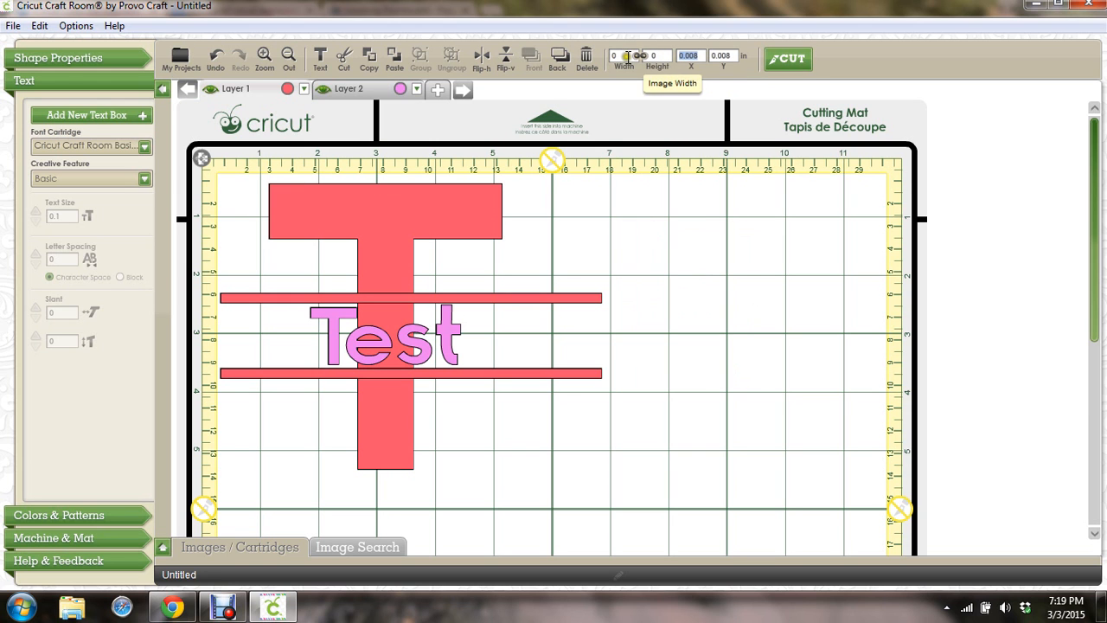
text(3)
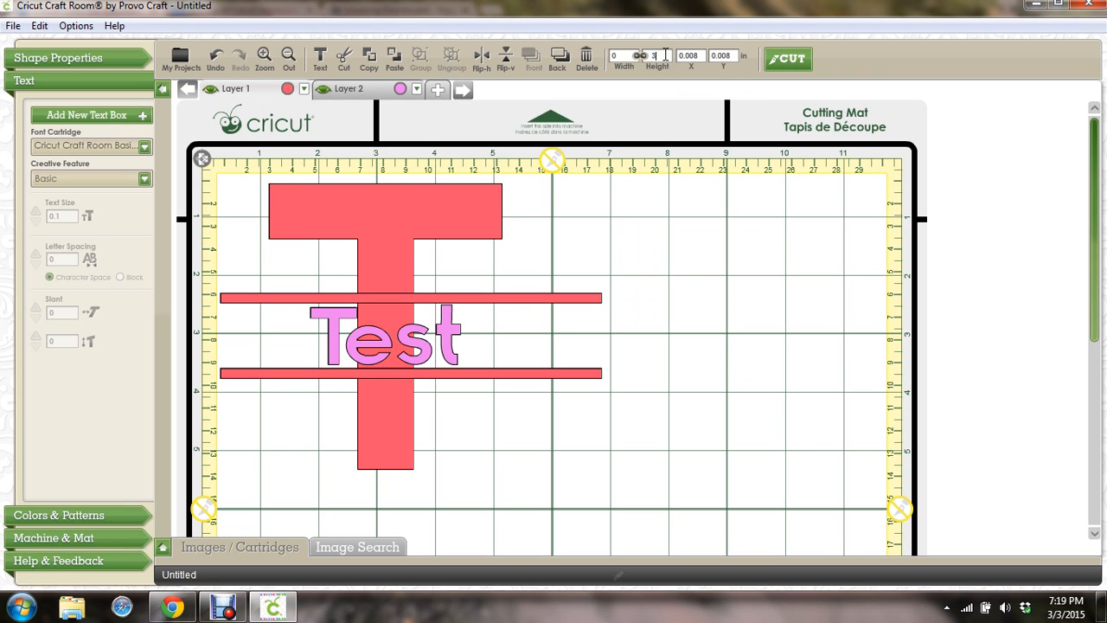
key(Tab)
click(676, 313)
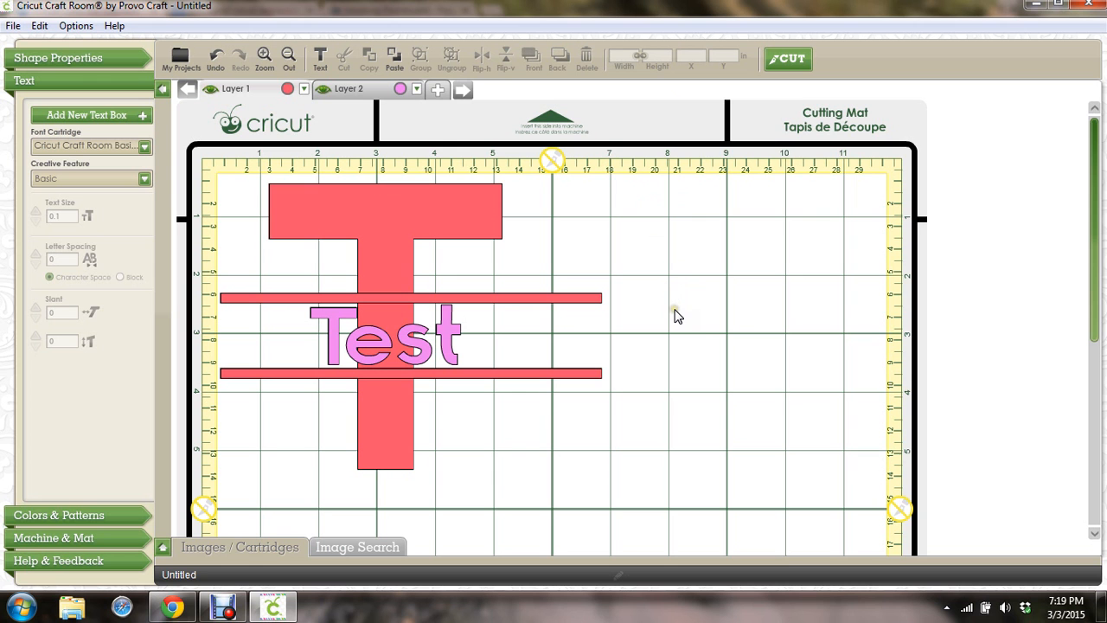
Add a capital H from the uppercase letter images and move it up and left
click(163, 547)
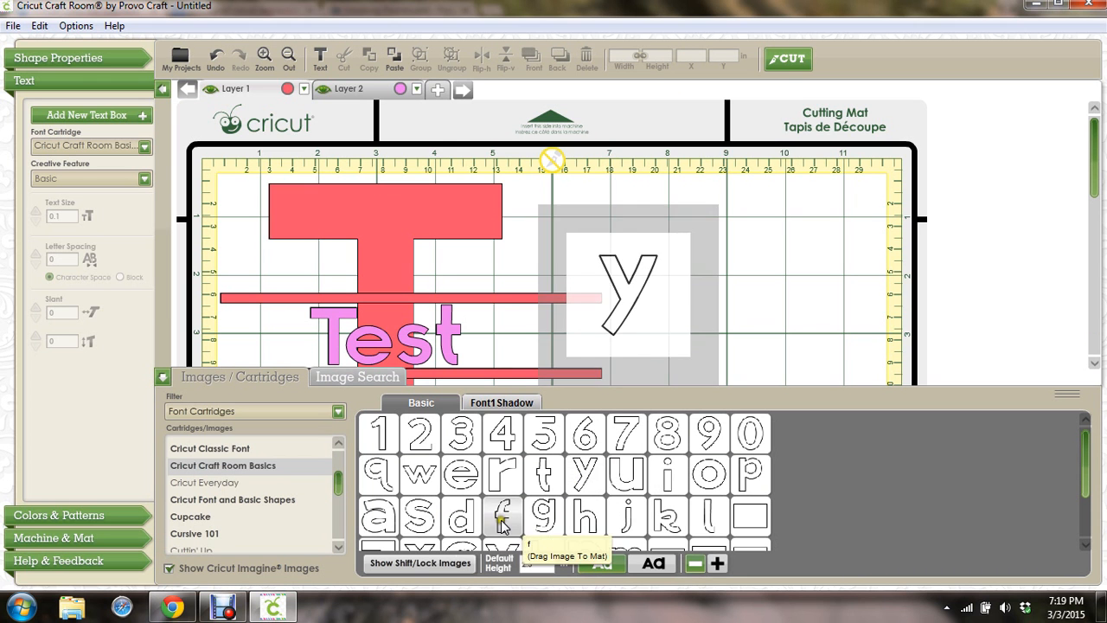
click(431, 564)
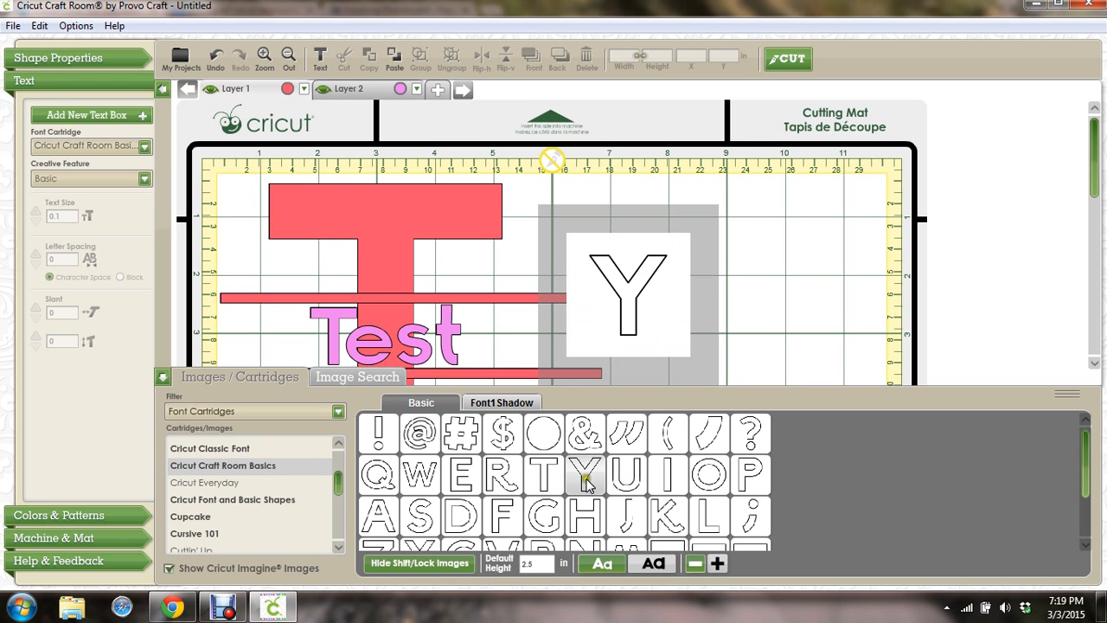
click(588, 519)
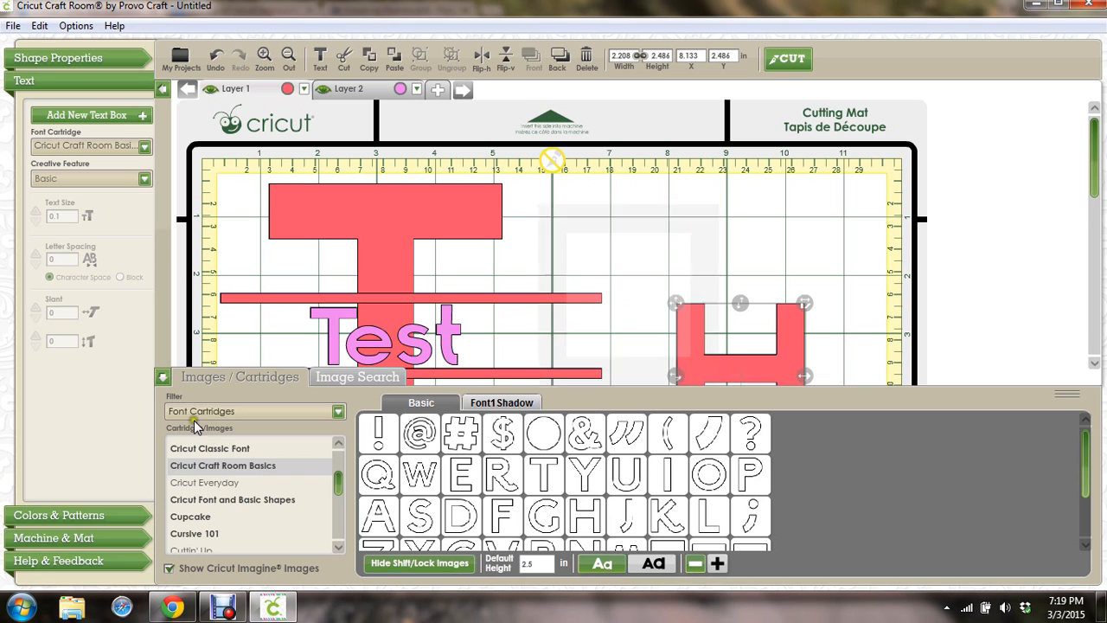
click(162, 378)
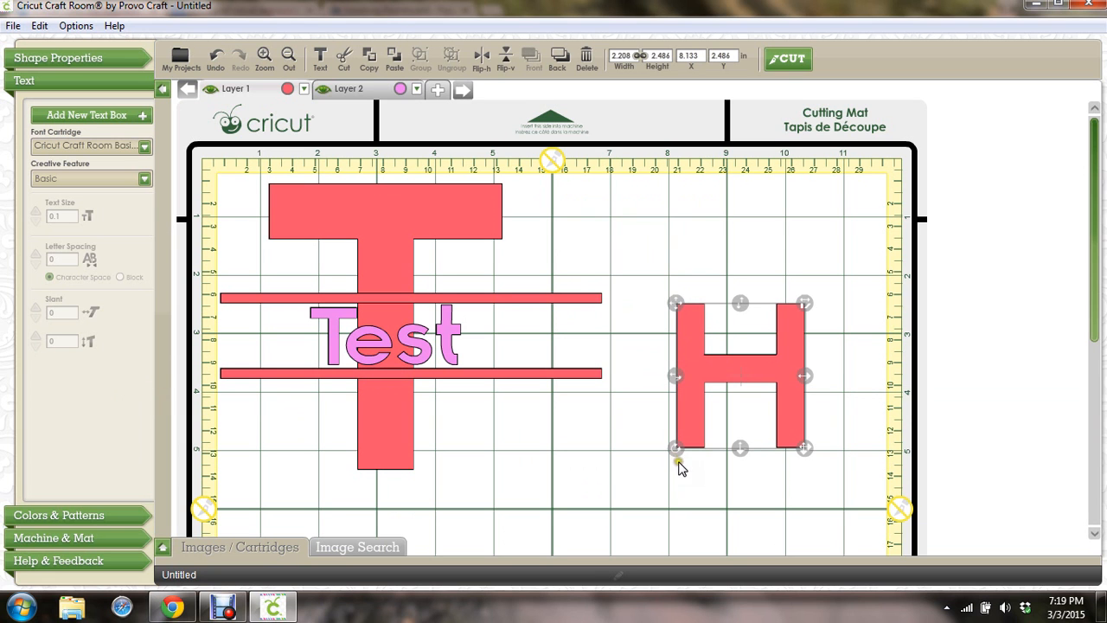
drag(719, 369, 684, 248)
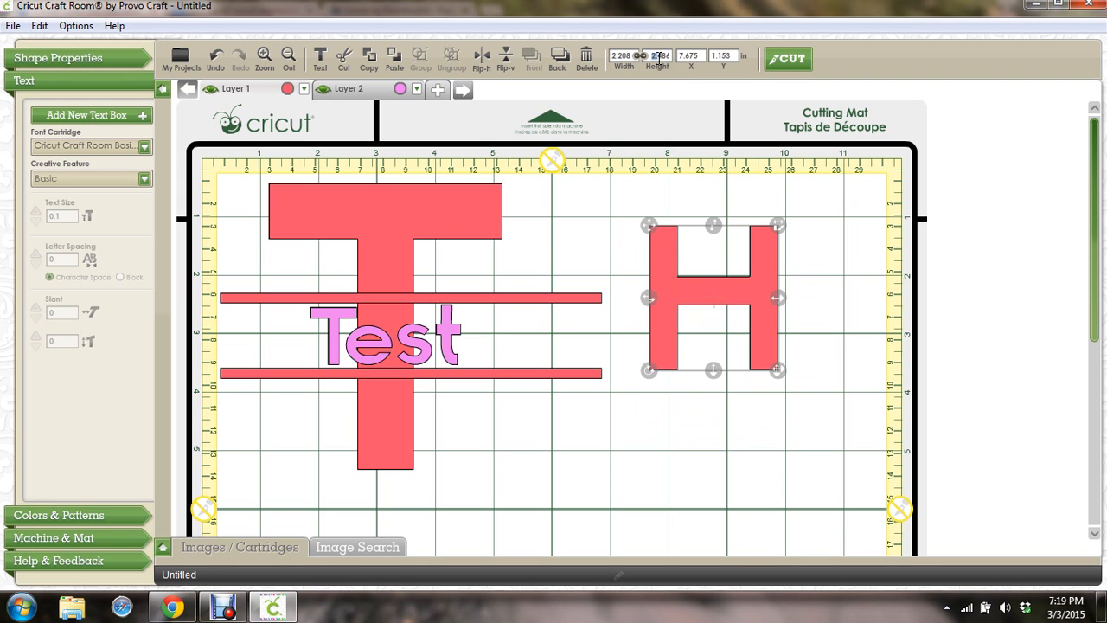
Resize the H to 3 inches tall, then to 4 inches tall
text(3)
key(Delete)
key(Delete)
key(Delete)
key(Tab)
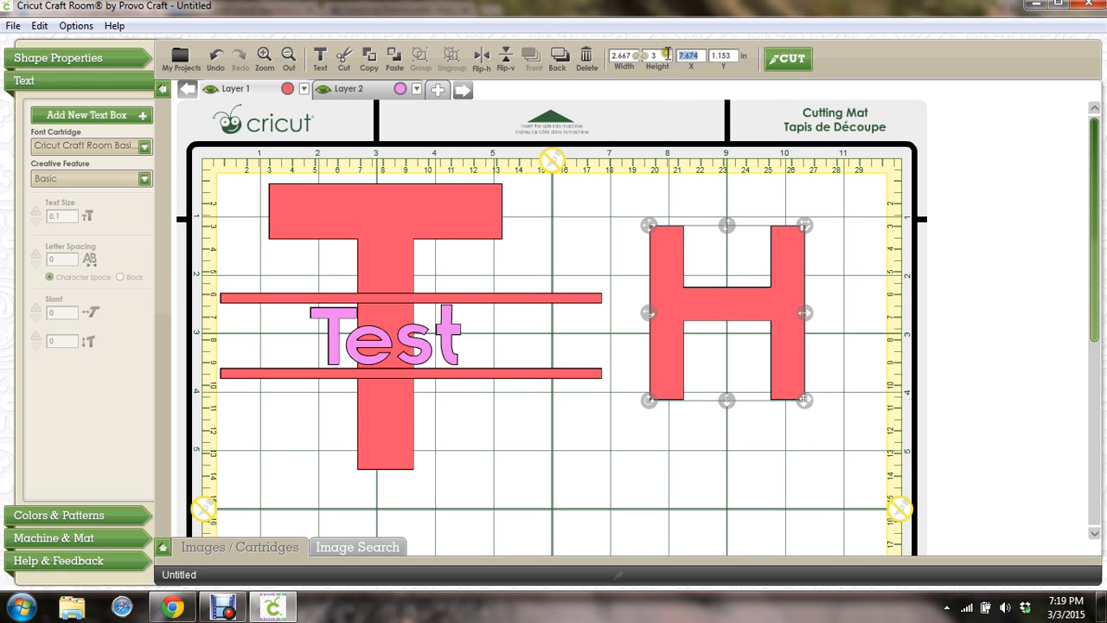
click(661, 57)
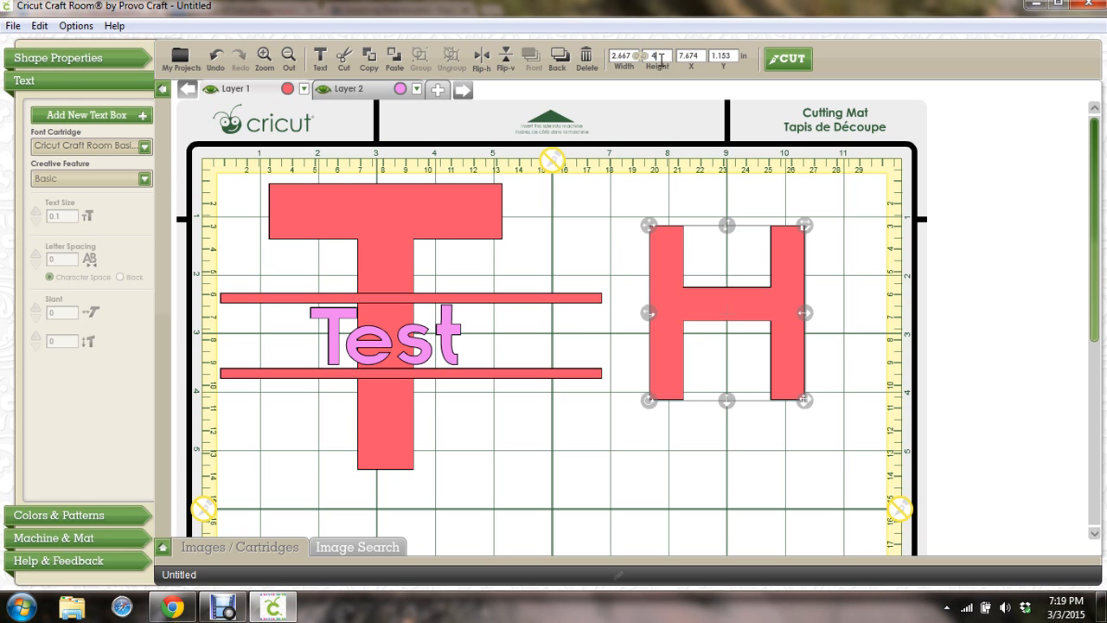
key(Tab)
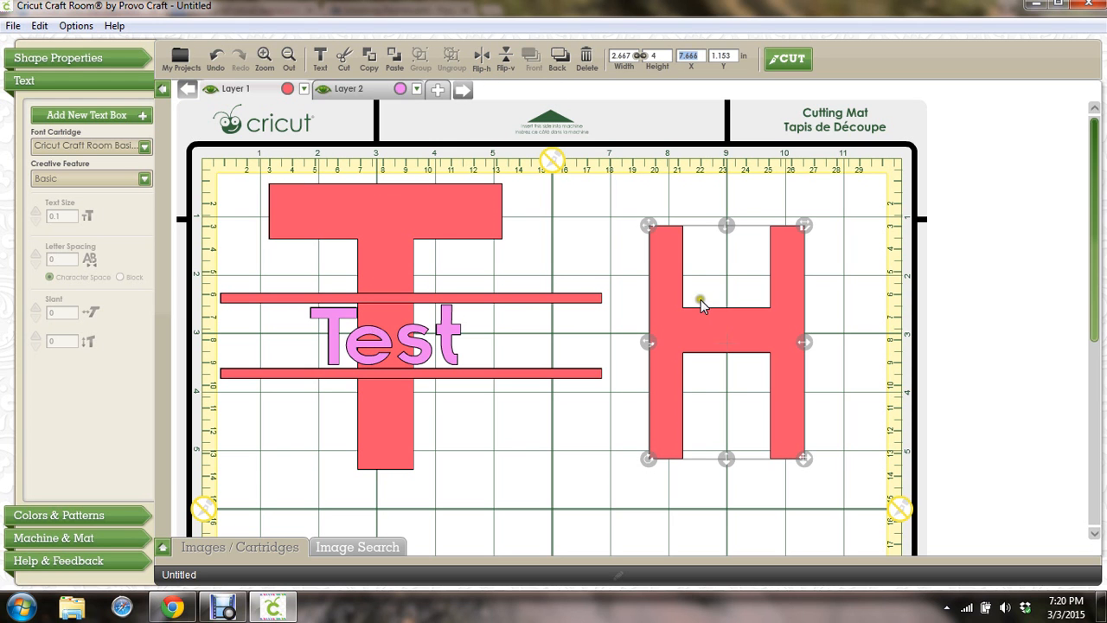
Set the H's horizontal position to 0, then undo the move and reselect the H
key(BackSpace)
text(0)
click(664, 346)
click(663, 346)
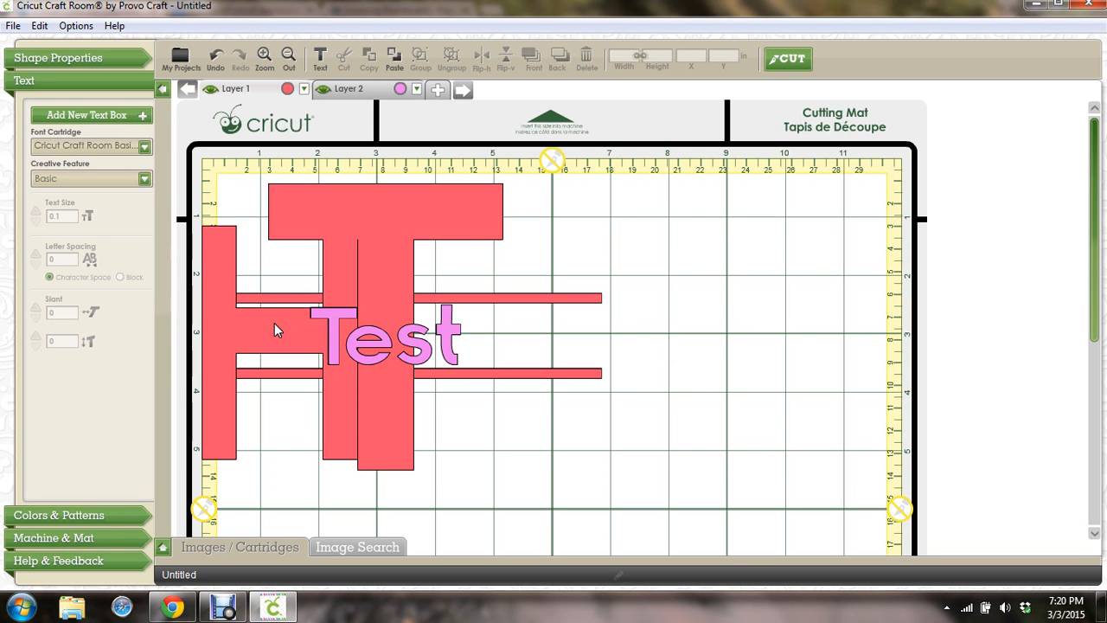
click(216, 58)
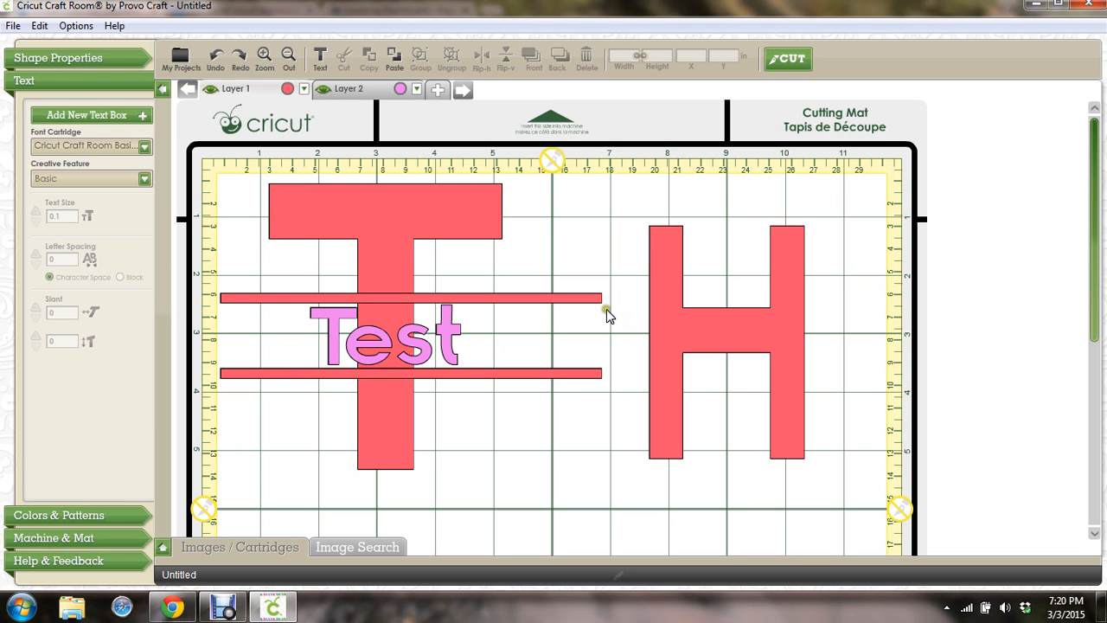
click(692, 327)
key(Delete)
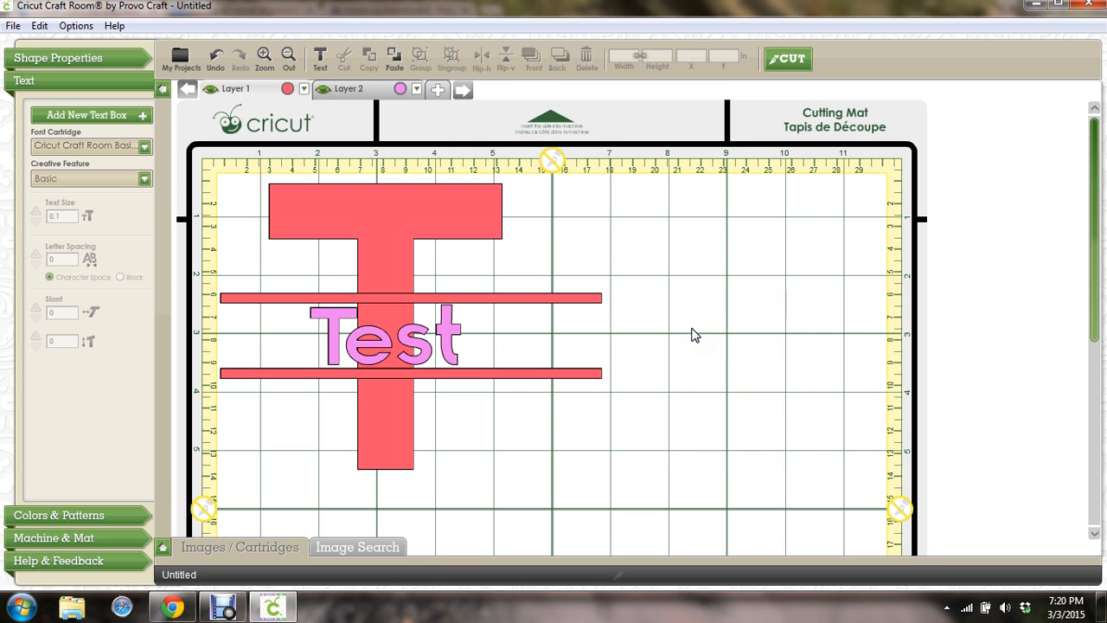
click(359, 336)
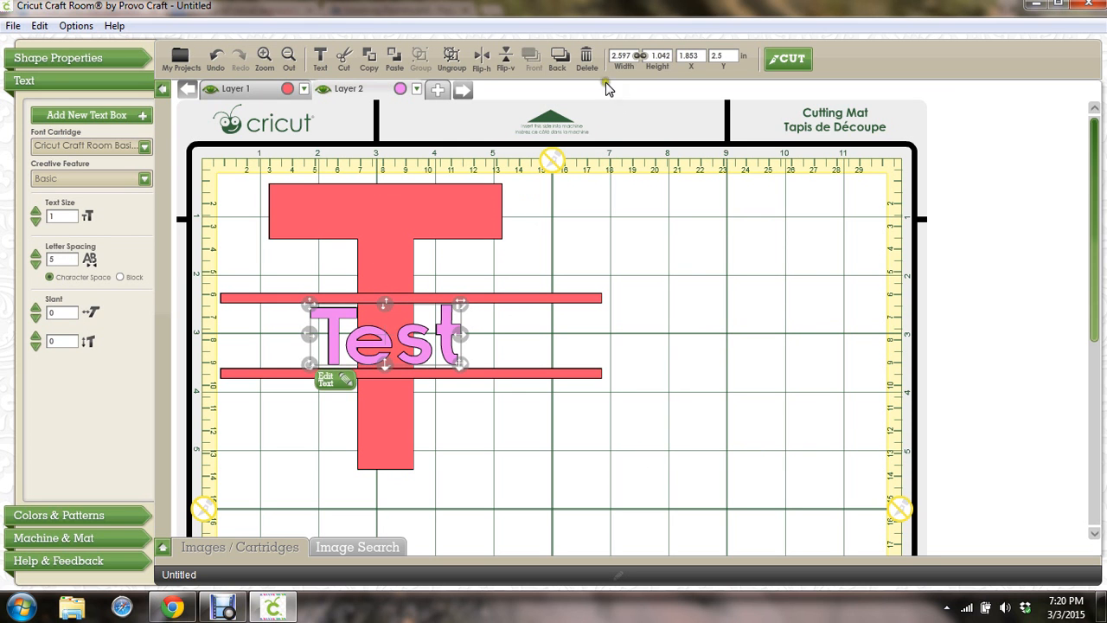
click(481, 63)
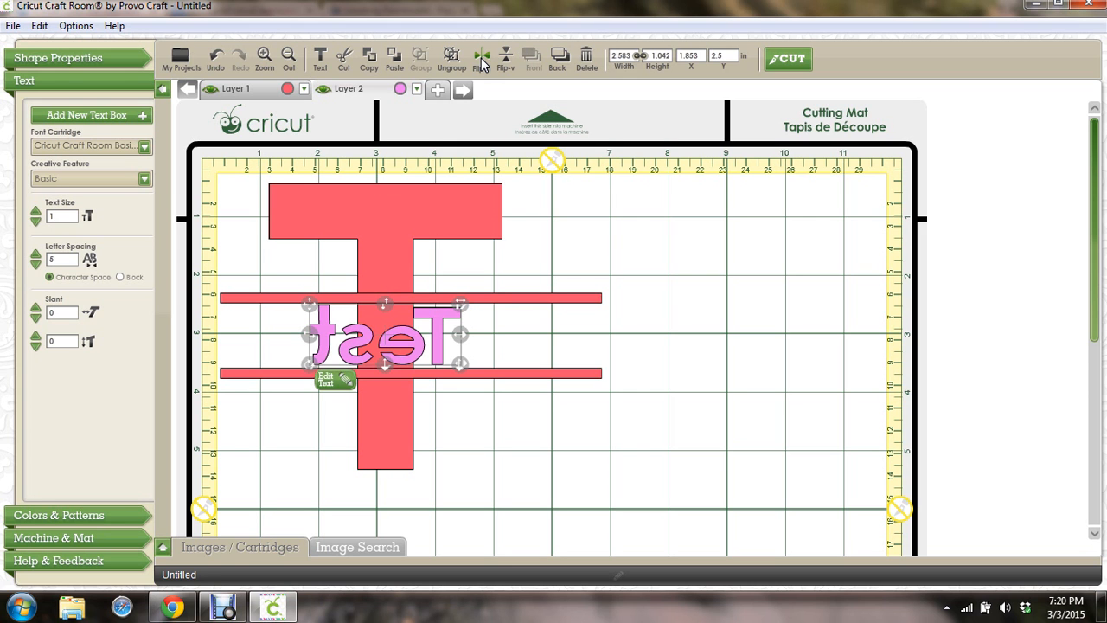
click(481, 58)
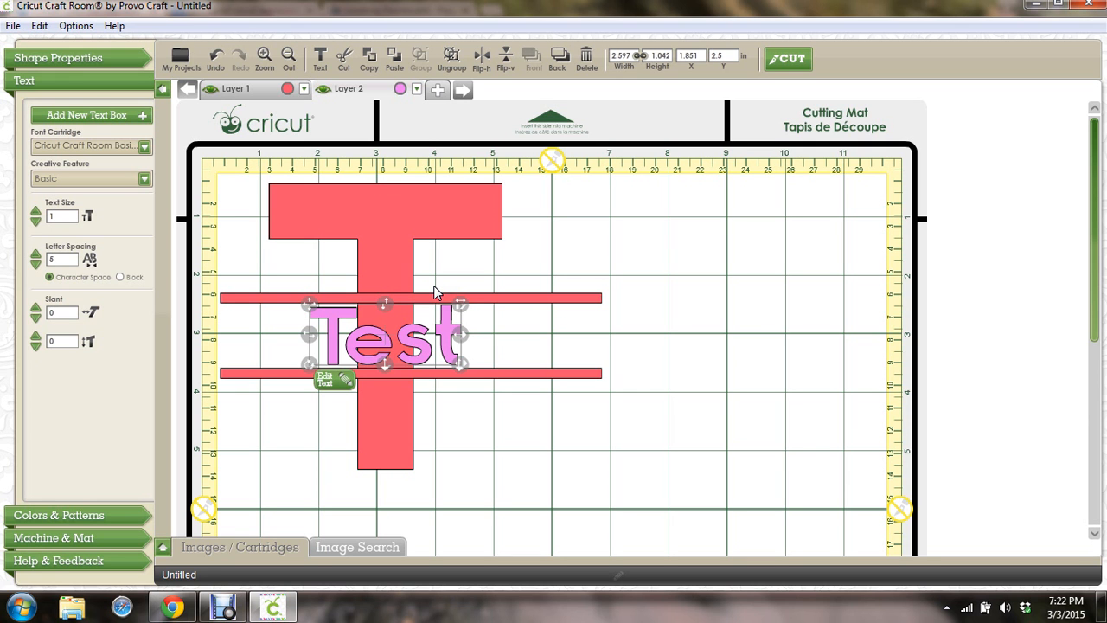
Save the project as 'test2' after the warning that the name 'test' already exists
click(14, 27)
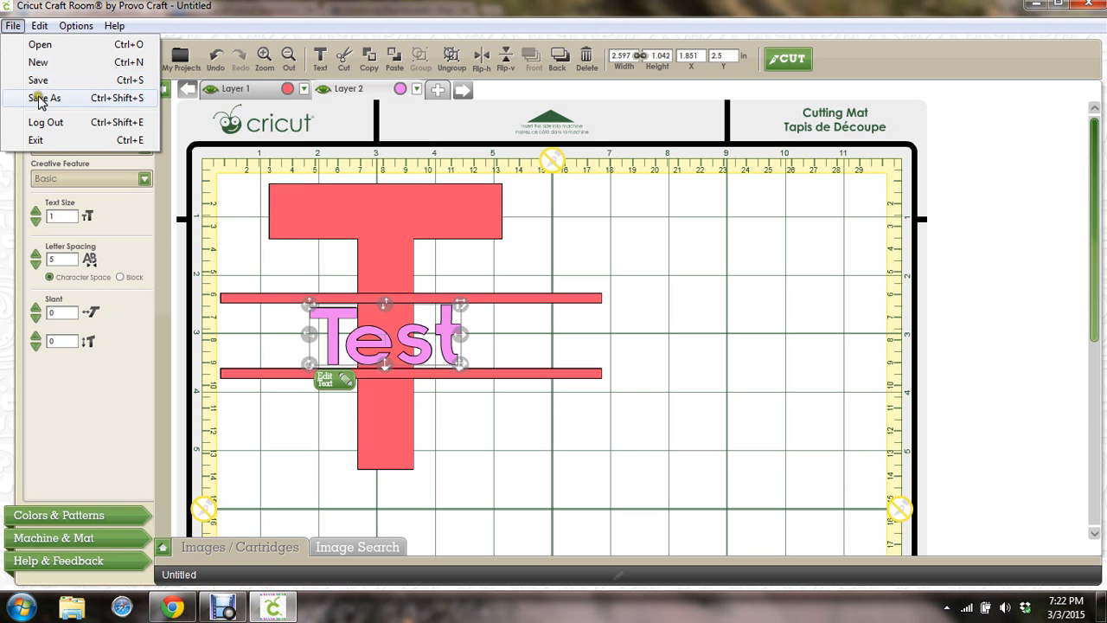
click(40, 78)
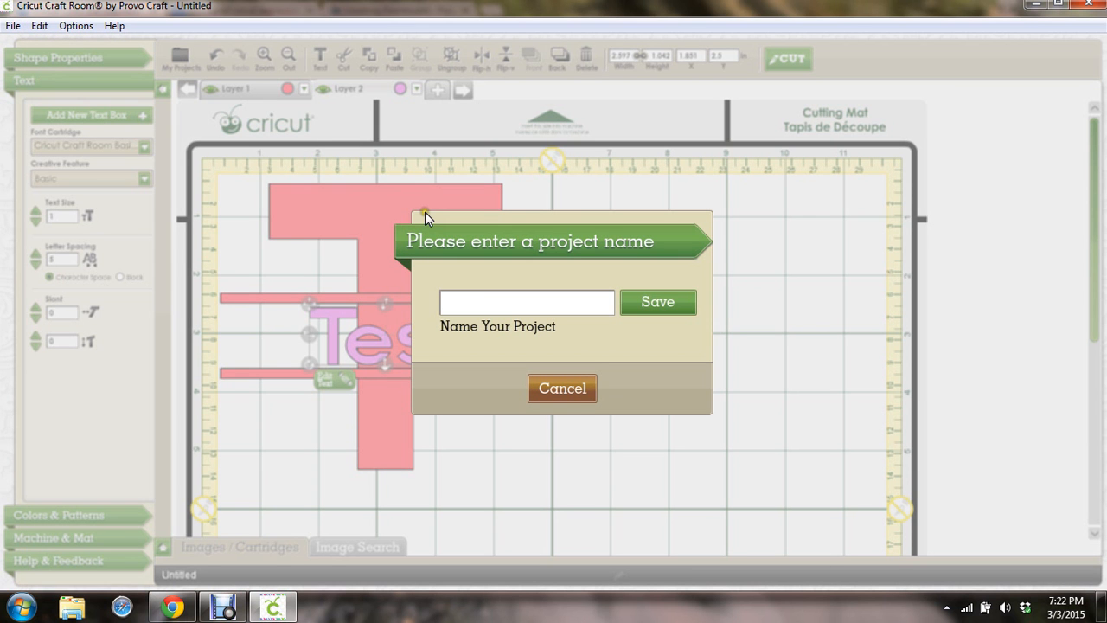
text(test)
click(647, 302)
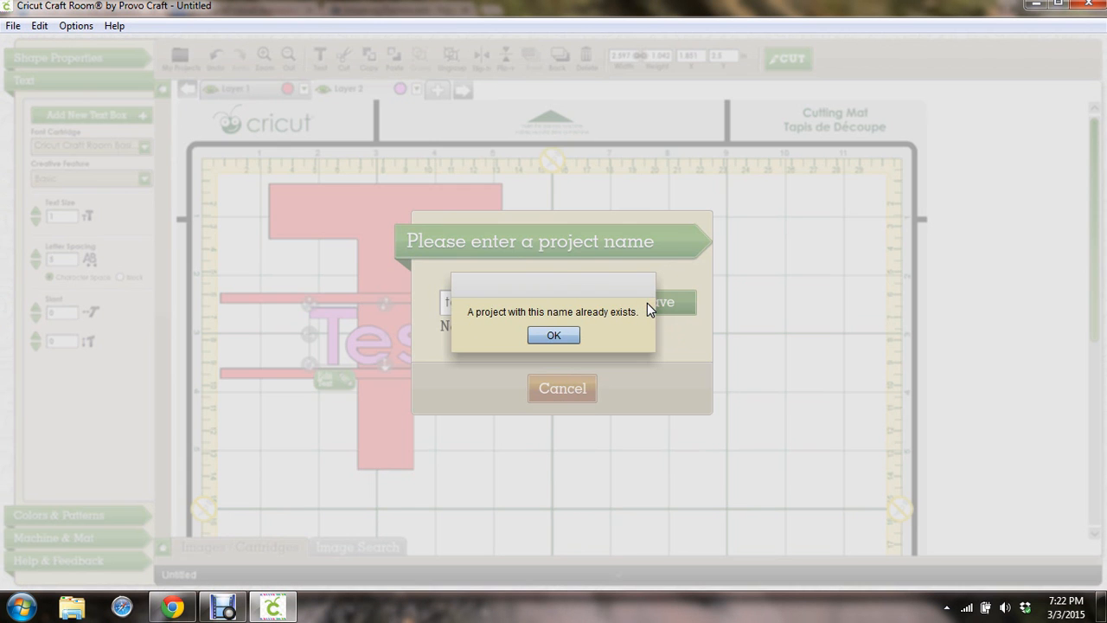
click(554, 335)
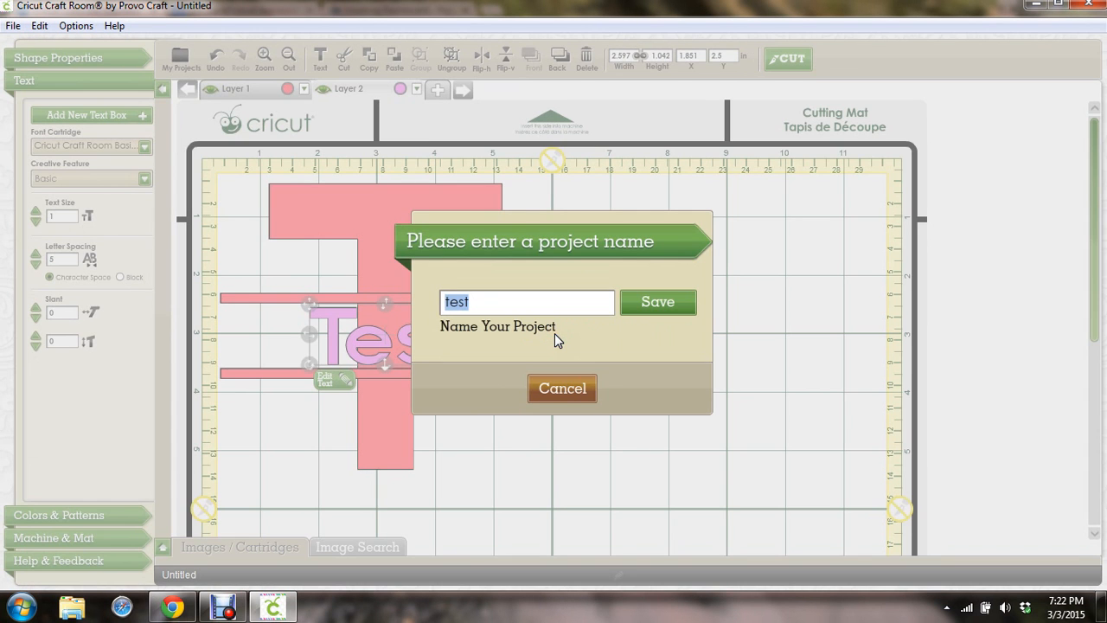
drag(496, 301, 484, 300)
click(484, 301)
text(2)
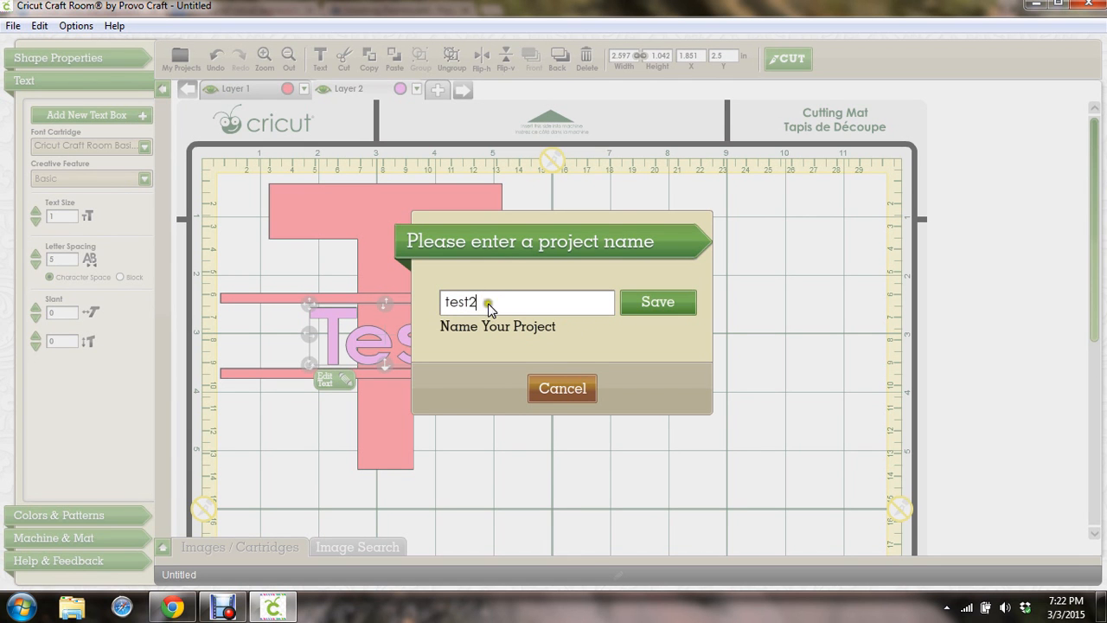
click(651, 310)
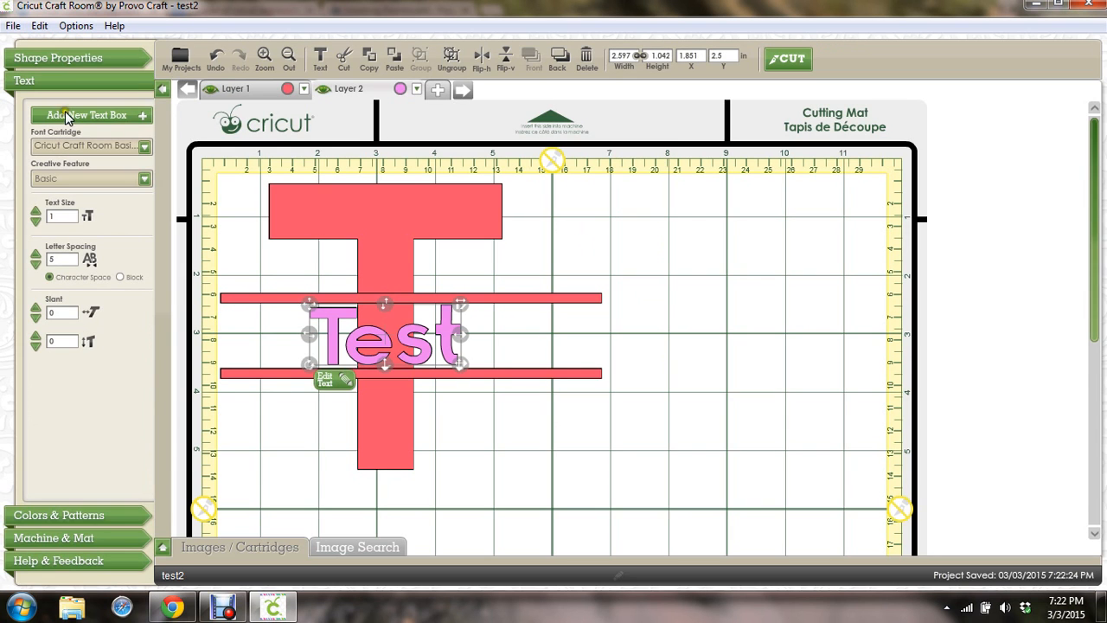
click(13, 25)
Start a new empty project and select test2 in the saved projects list
click(43, 63)
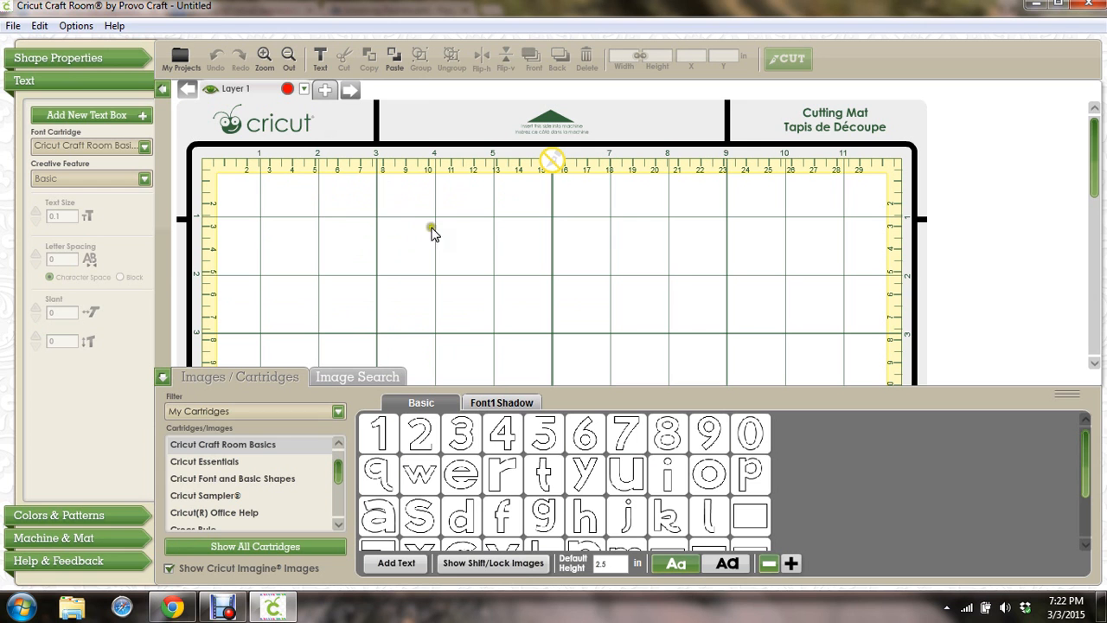
click(12, 30)
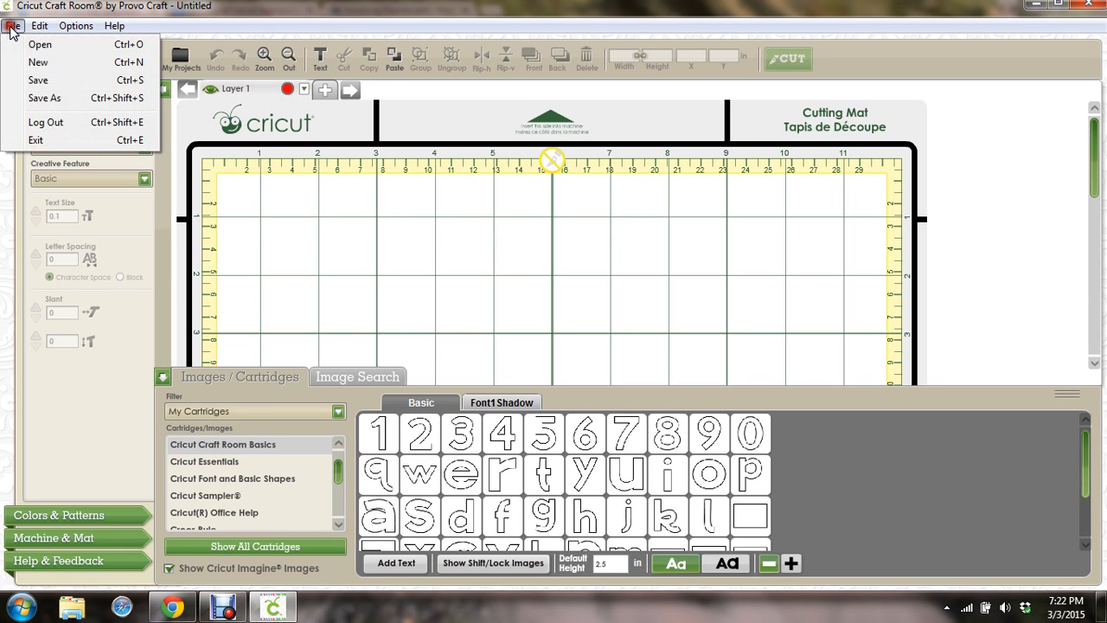
click(50, 47)
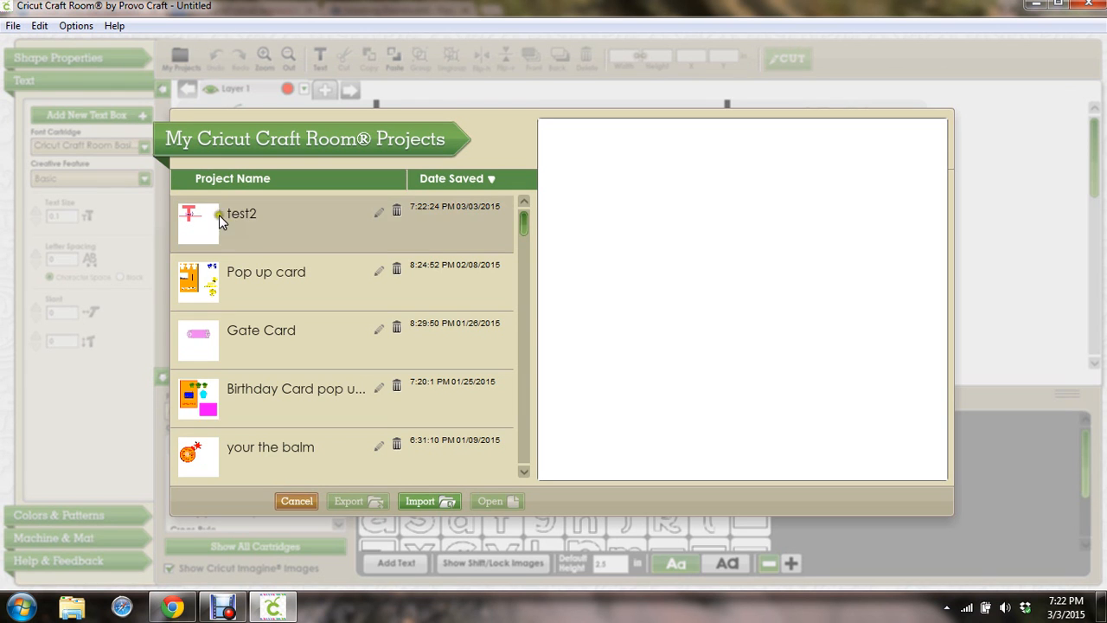
click(237, 226)
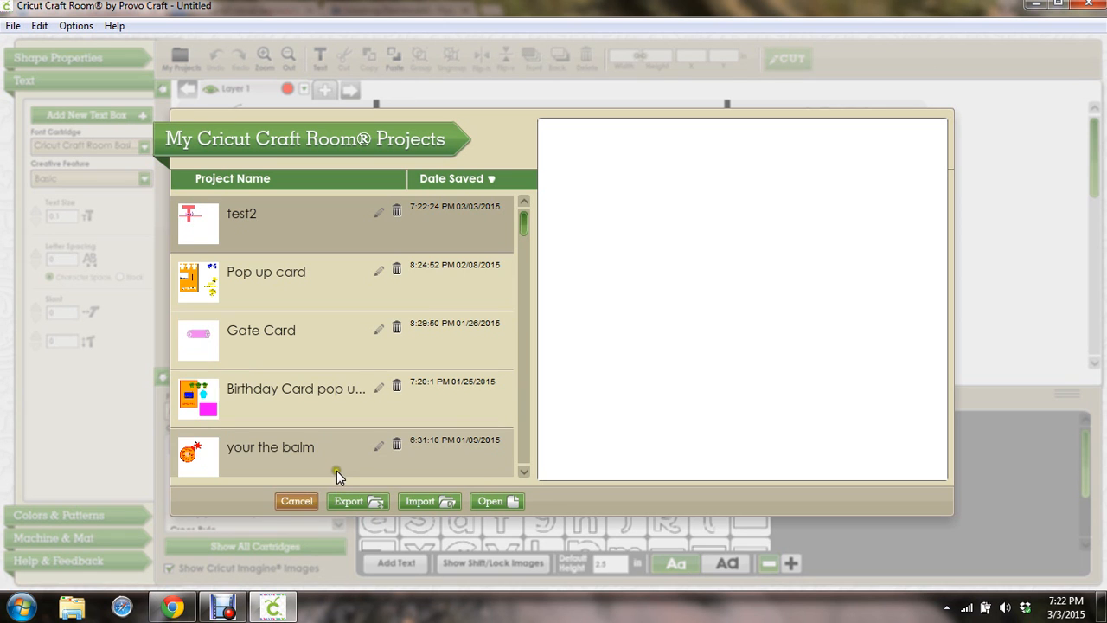
Export test2 as a Cricut Craft Room Project file saved to the Desktop
click(355, 502)
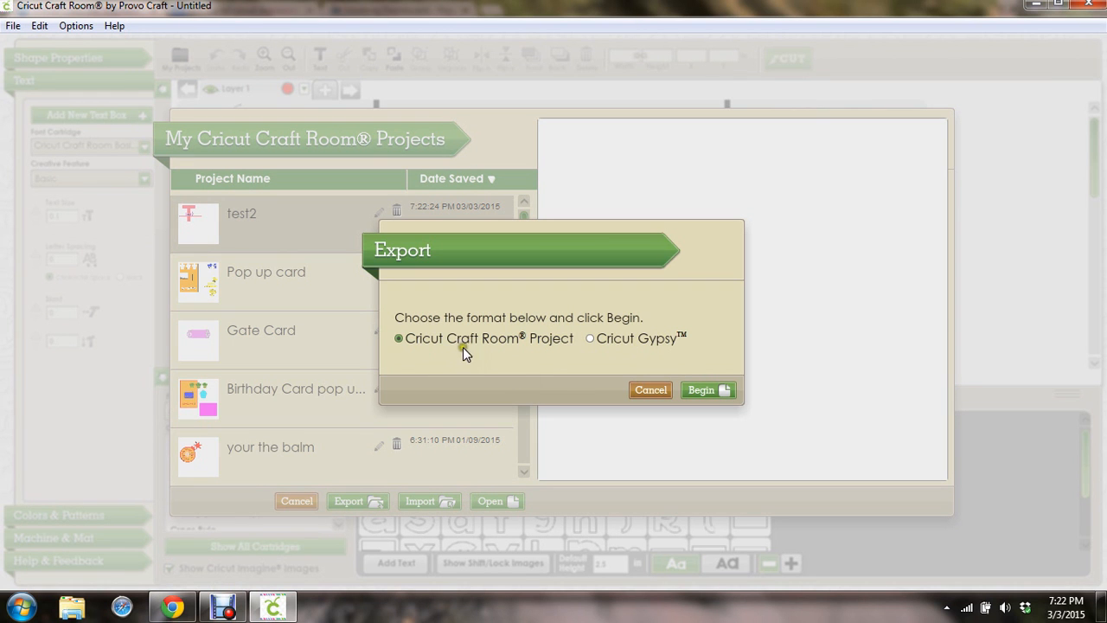
click(703, 390)
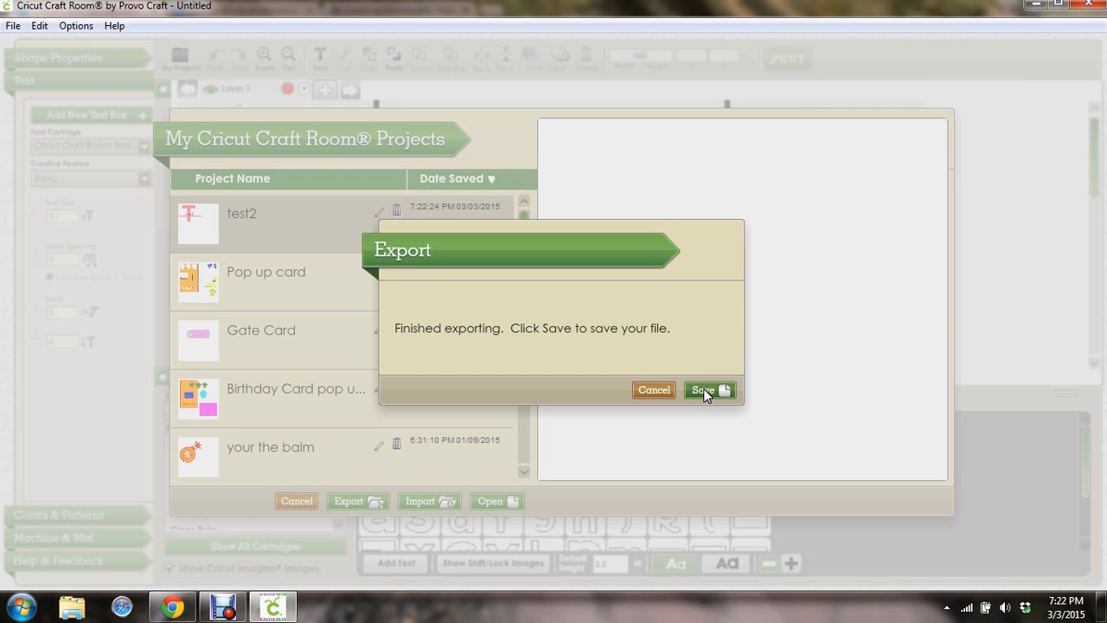
click(704, 390)
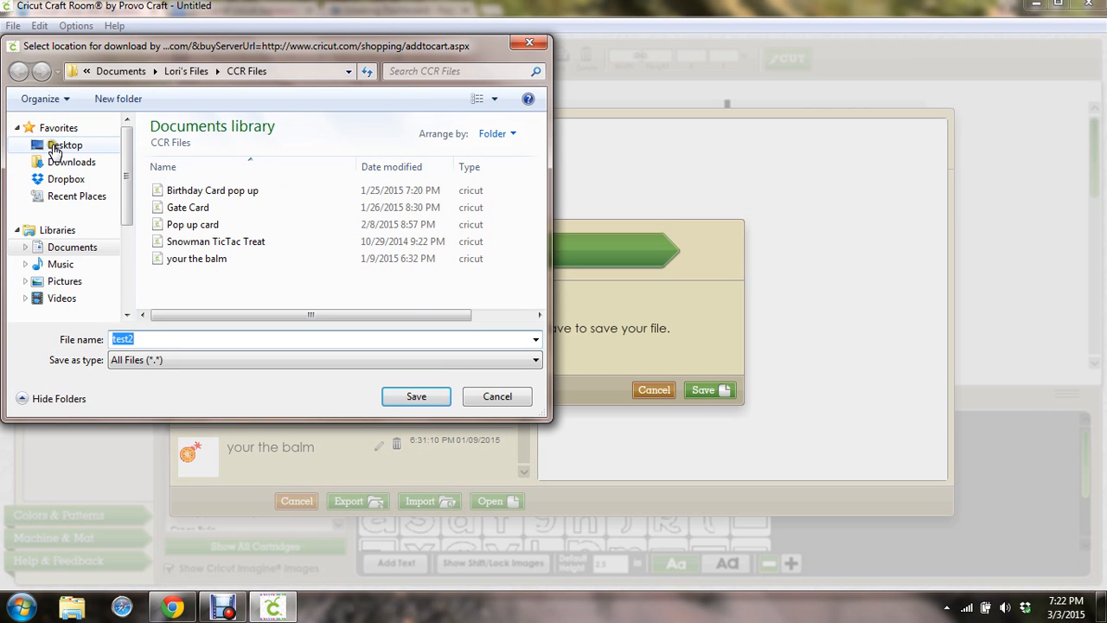
click(48, 145)
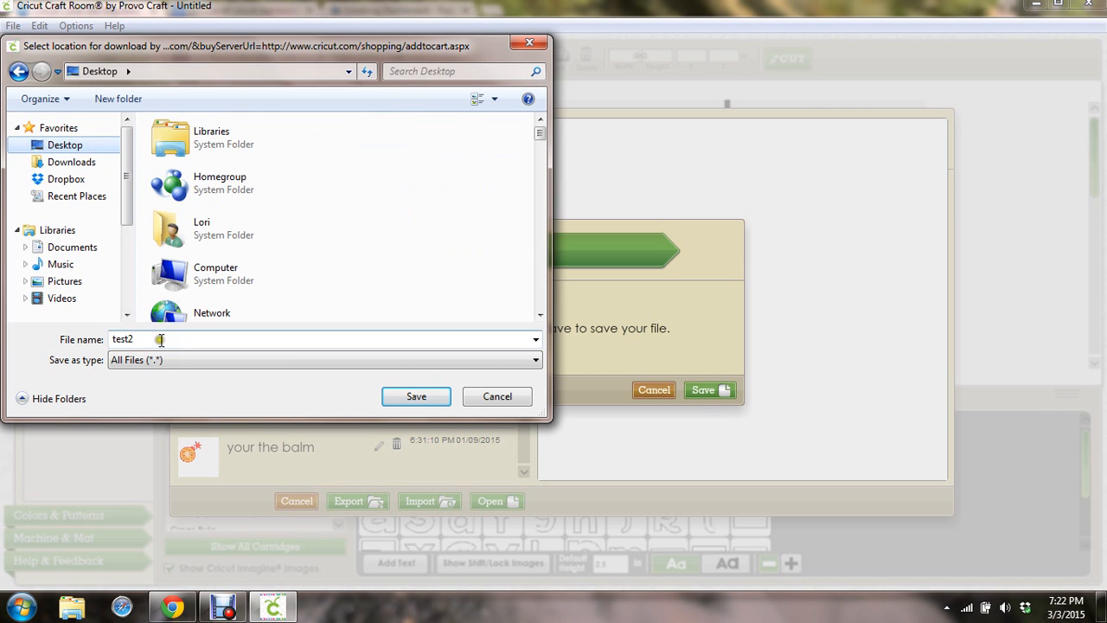
click(402, 400)
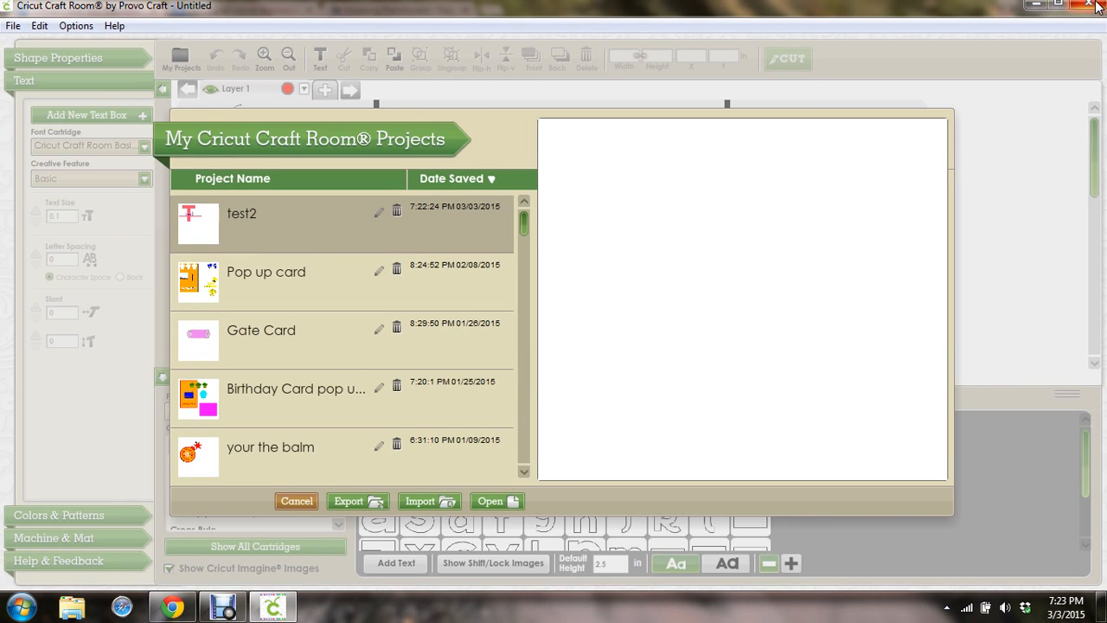
Minimize the Cricut Craft Room and Chrome windows to reveal the desktop
click(1038, 7)
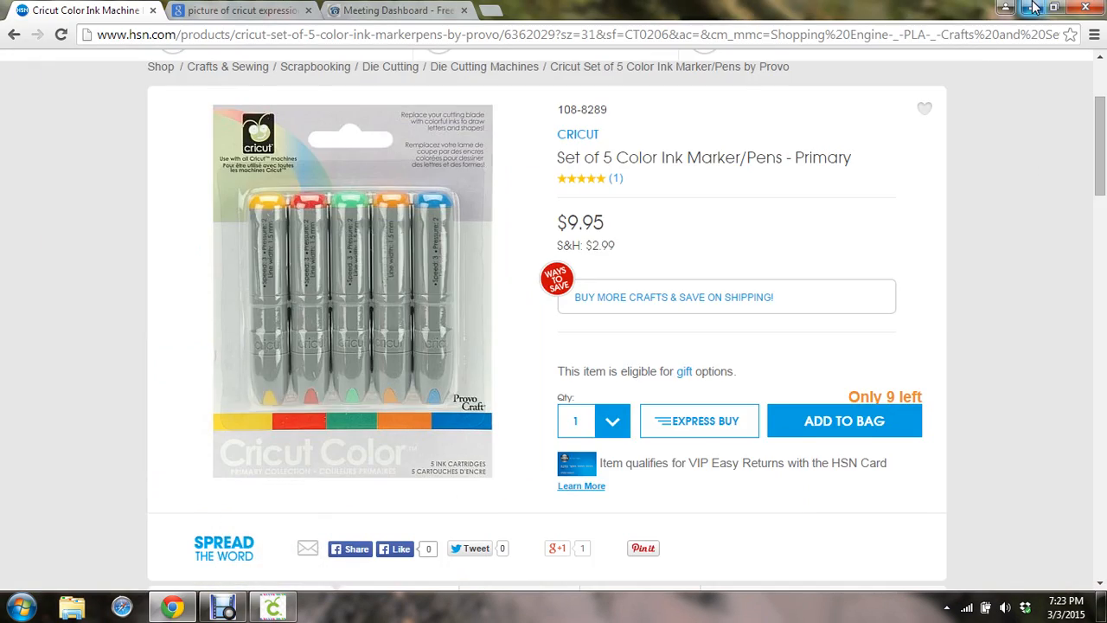
click(1035, 7)
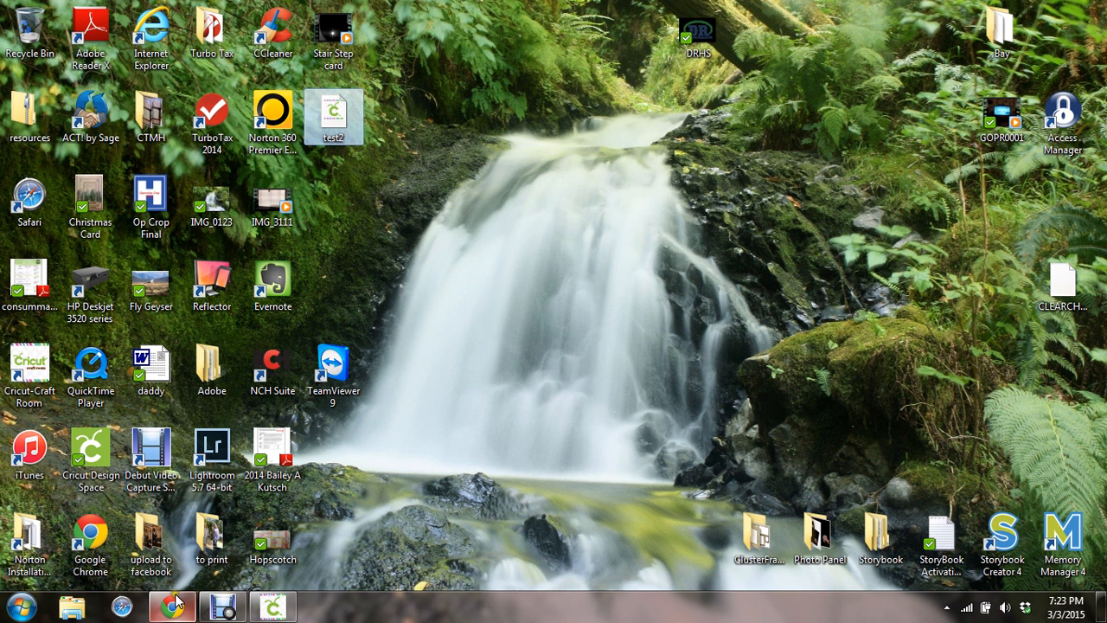
Restore the Cricut Craft Room window from the taskbar
click(274, 611)
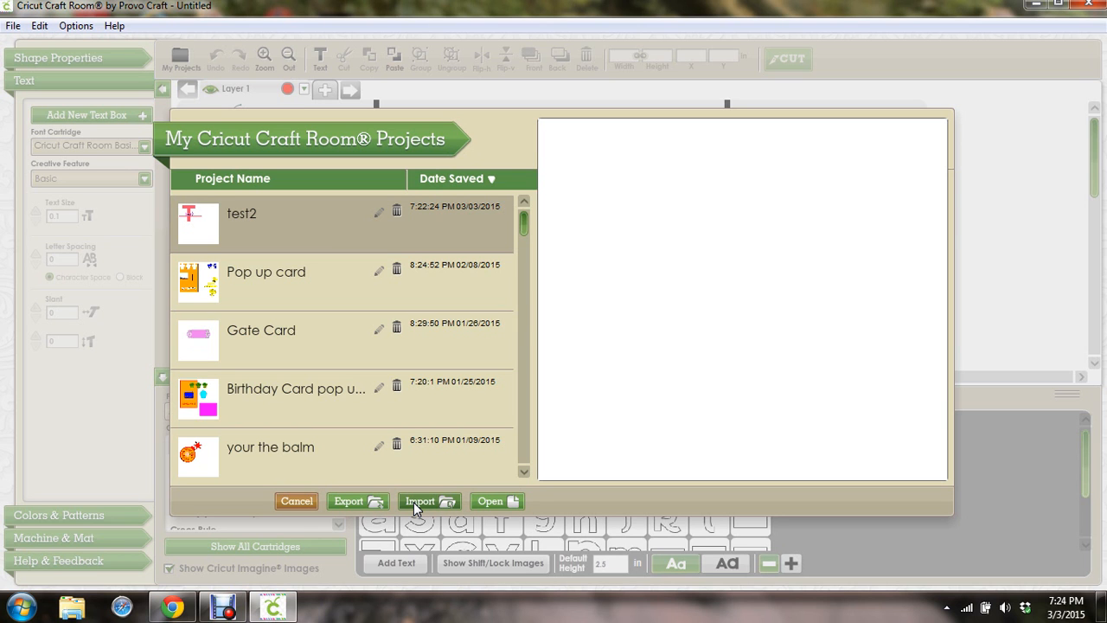
Open the saved 'your the balm' project and hide the image drawer to view its bomb design
click(236, 456)
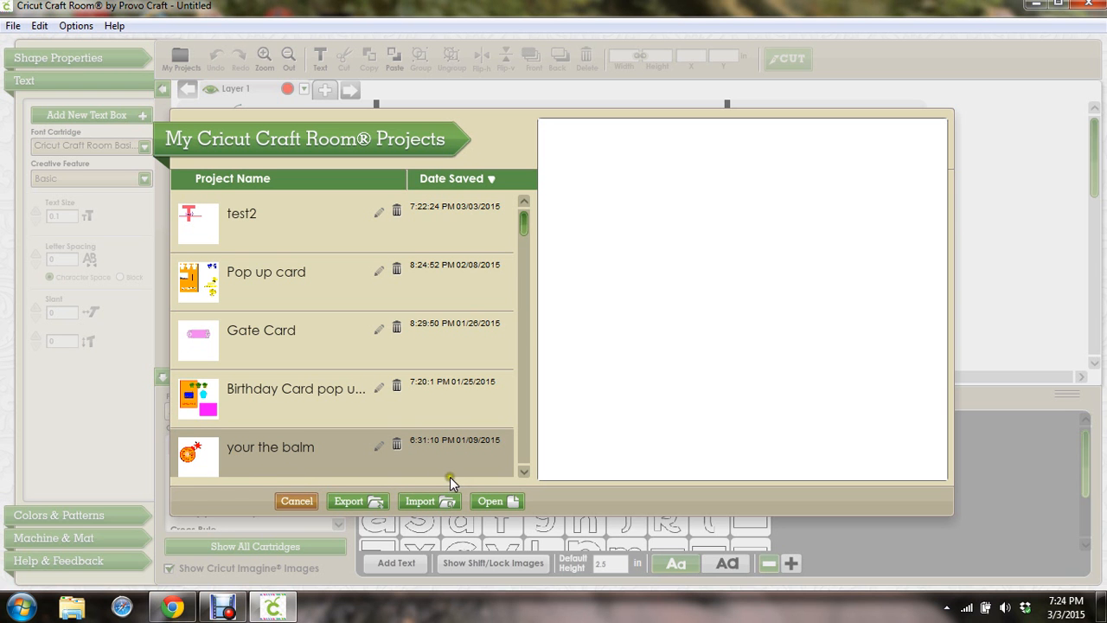
click(491, 502)
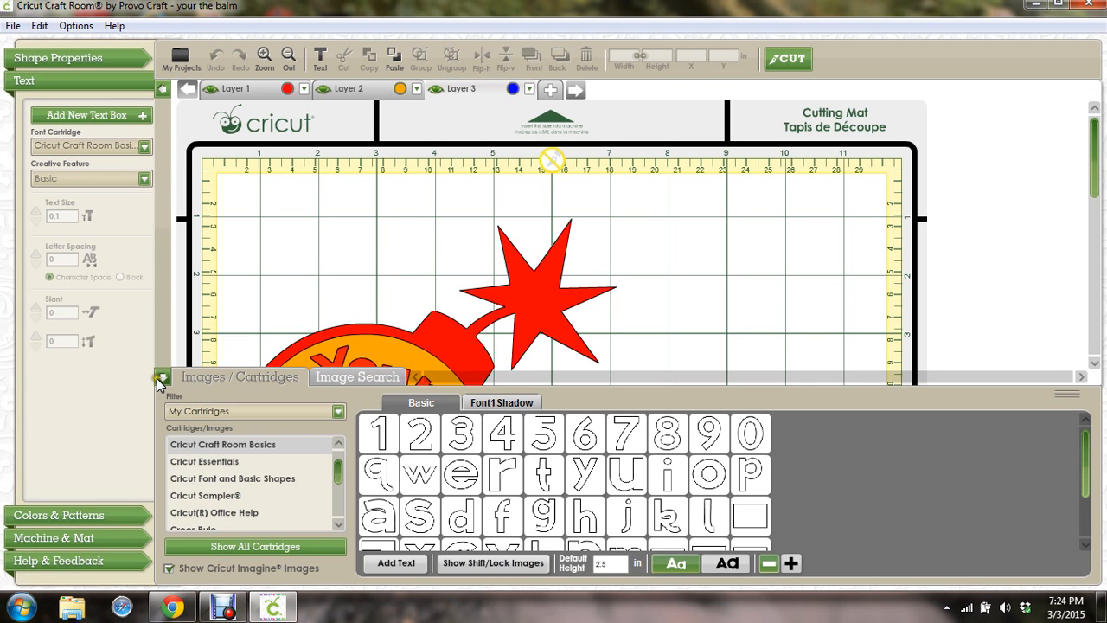
click(161, 377)
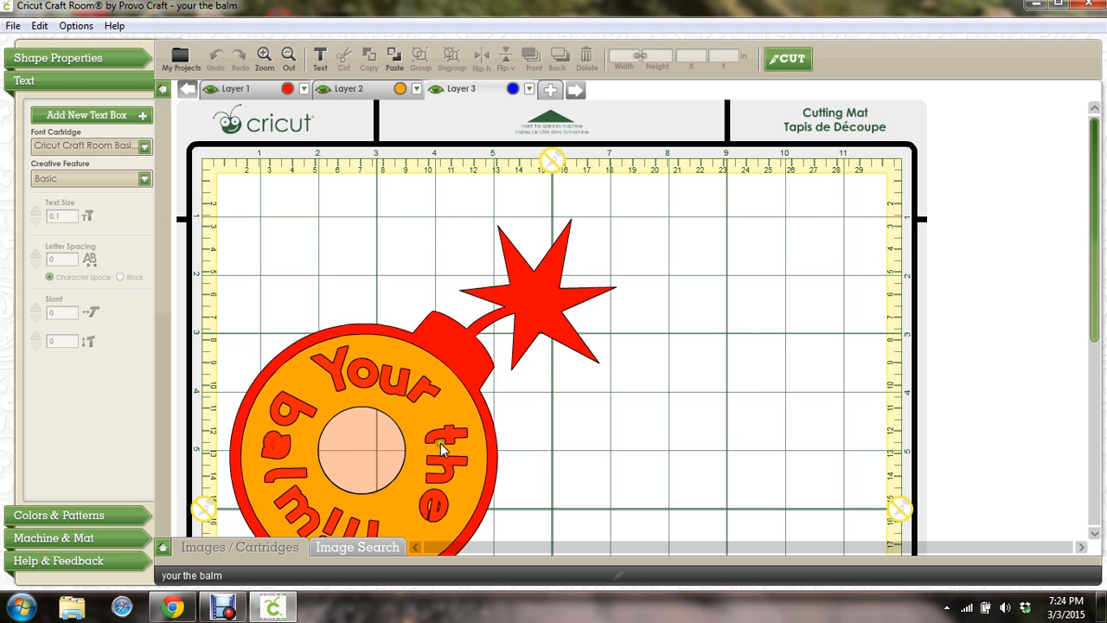
click(375, 434)
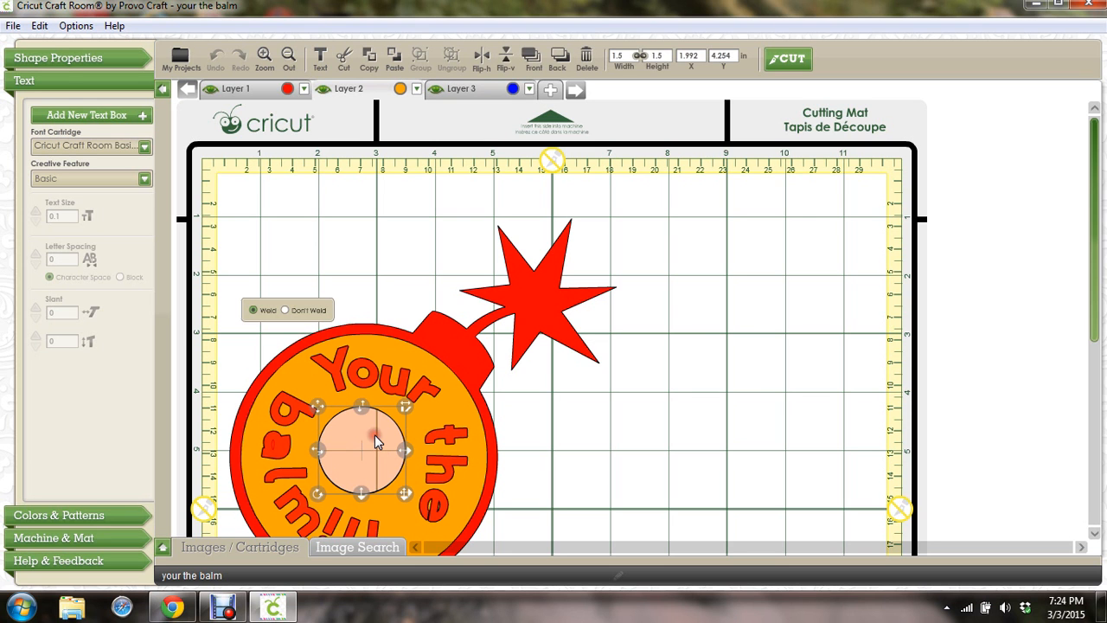
click(703, 346)
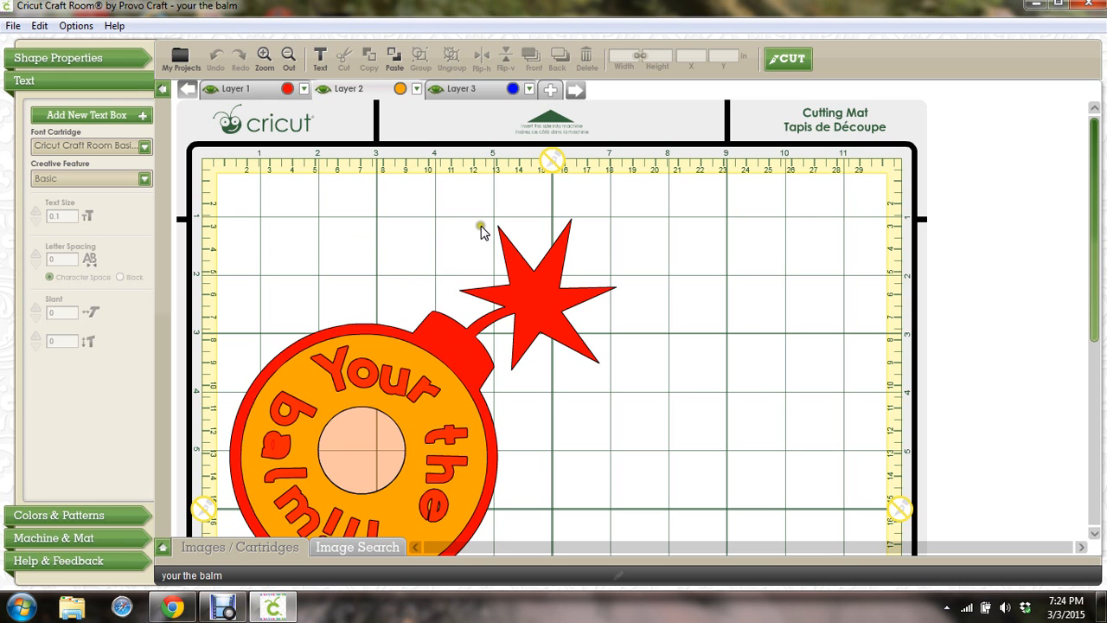
Start a new empty project and hide the image drawer to enlarge the mat
click(13, 28)
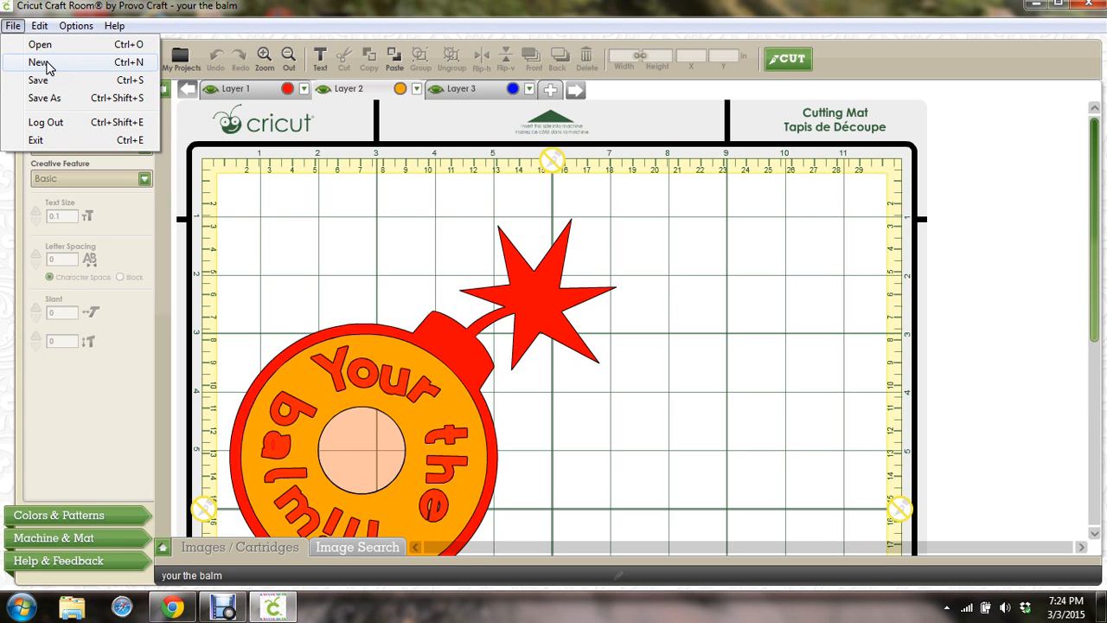
click(39, 62)
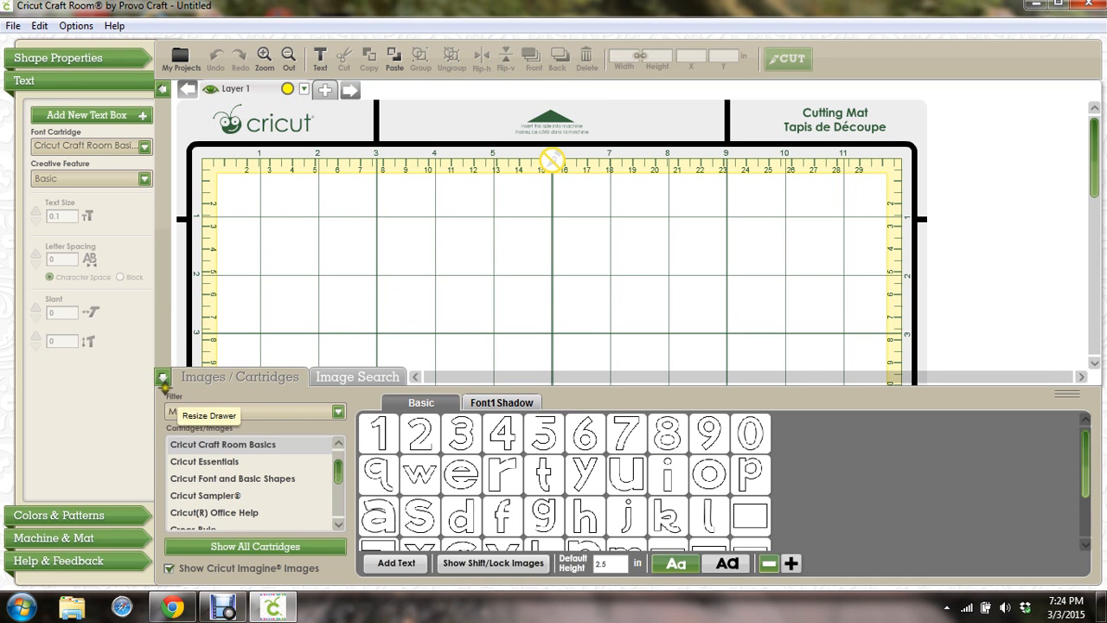
click(164, 381)
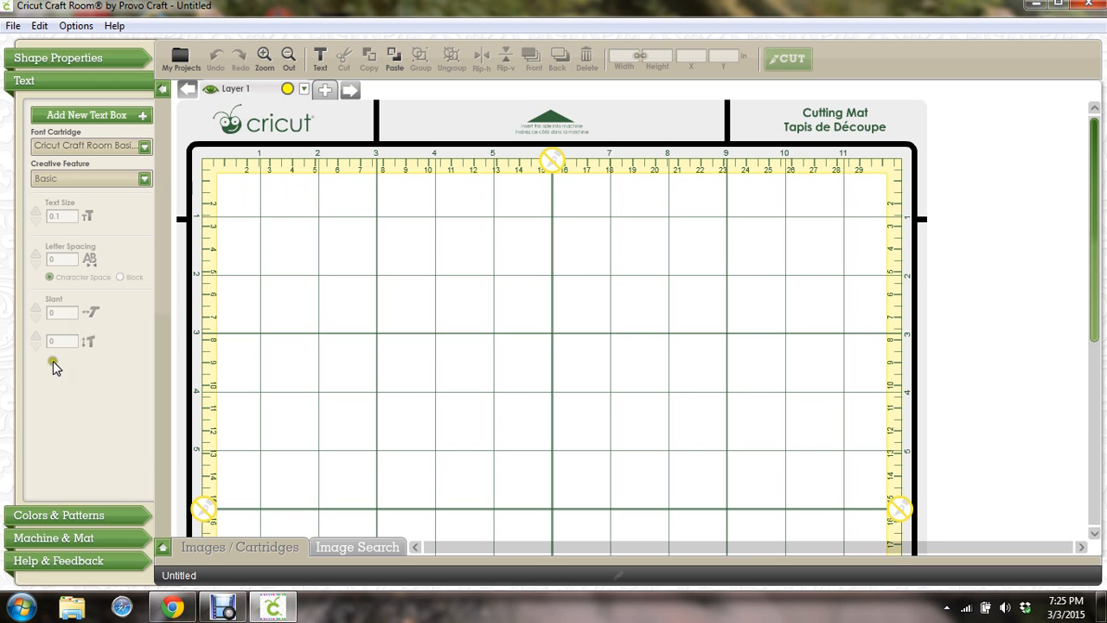
Place the yellow Aster from the Cricut Sampler cartridge on the mat, then hide the drawer
click(162, 547)
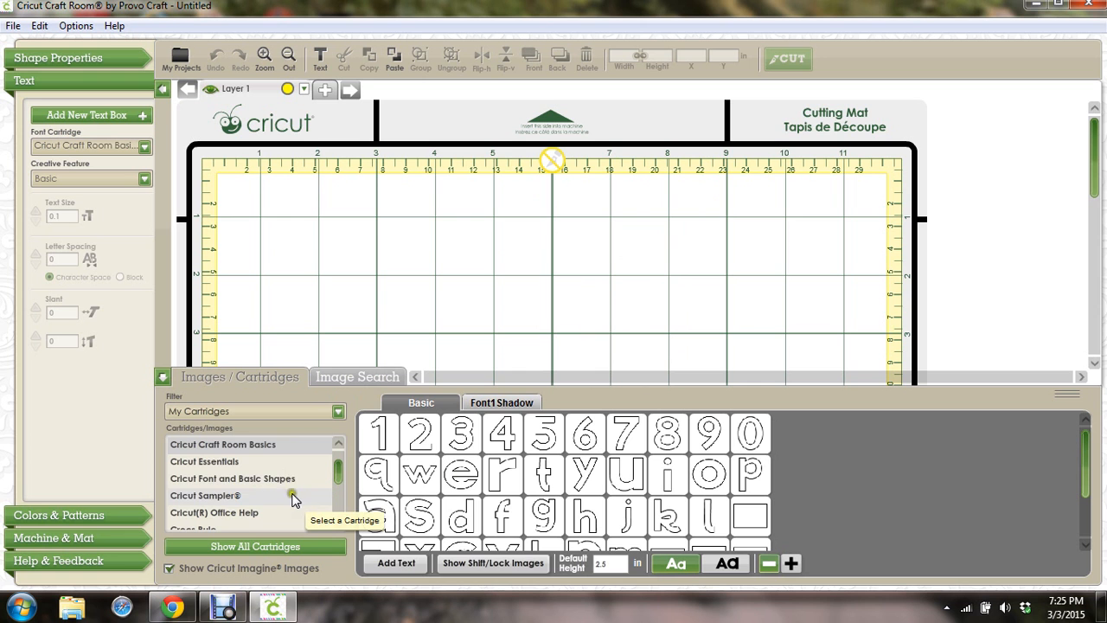
click(224, 499)
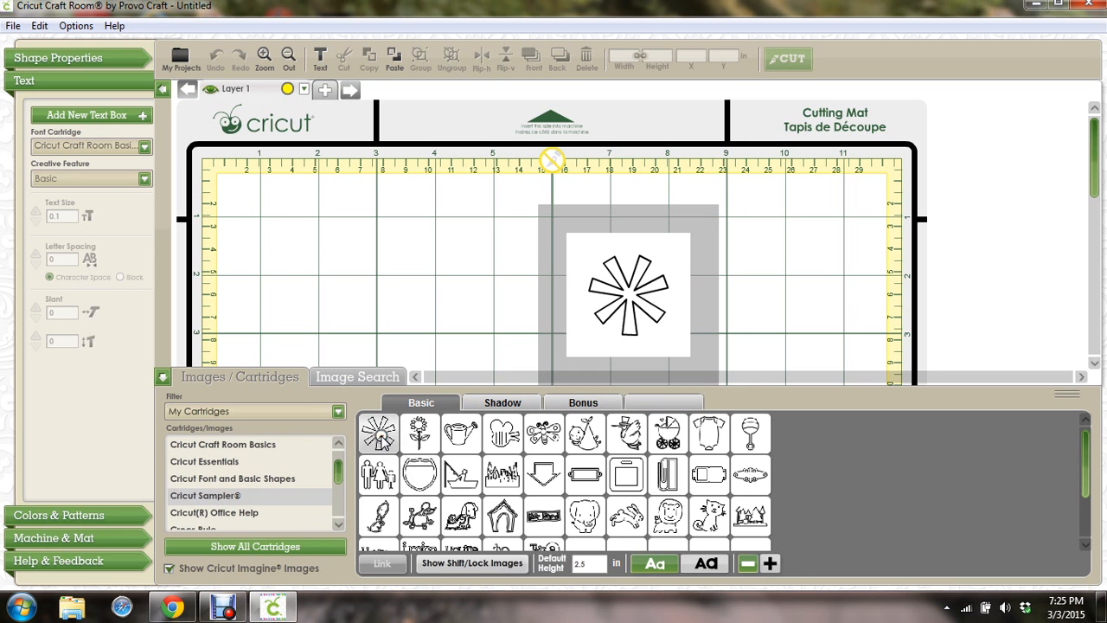
click(381, 437)
click(162, 378)
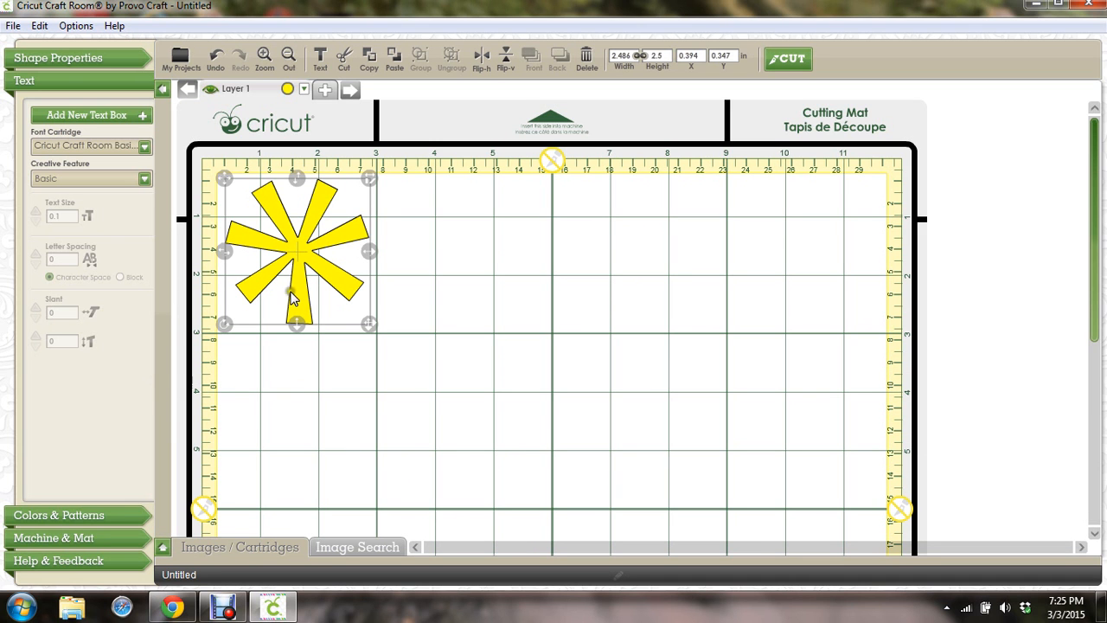
Copy the yellow aster and paste a second aster below it
right_click(293, 246)
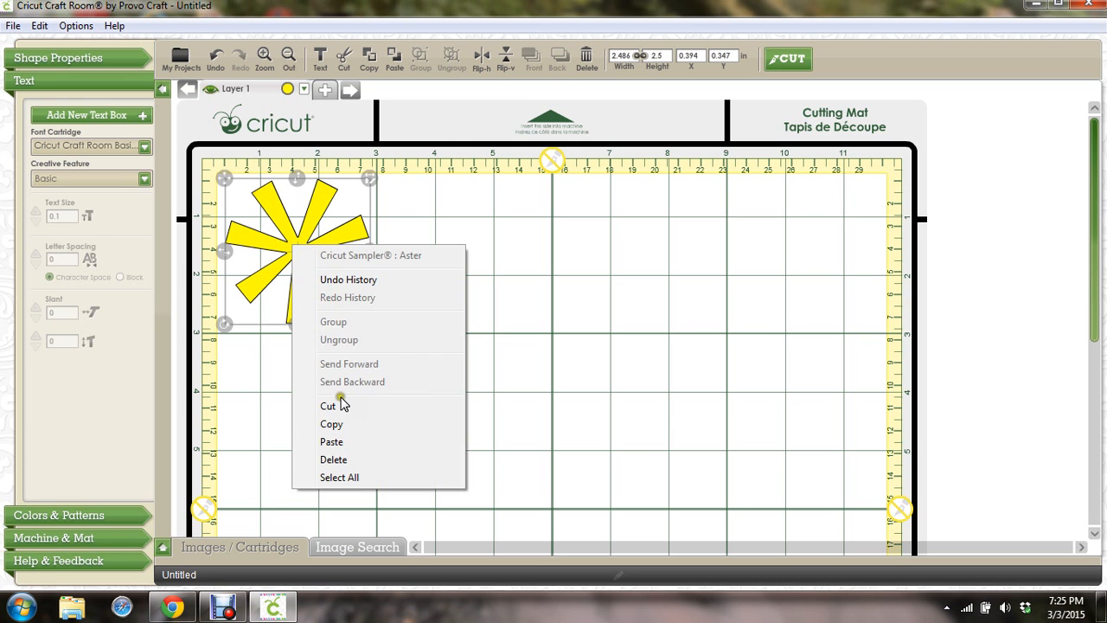
click(331, 424)
click(339, 430)
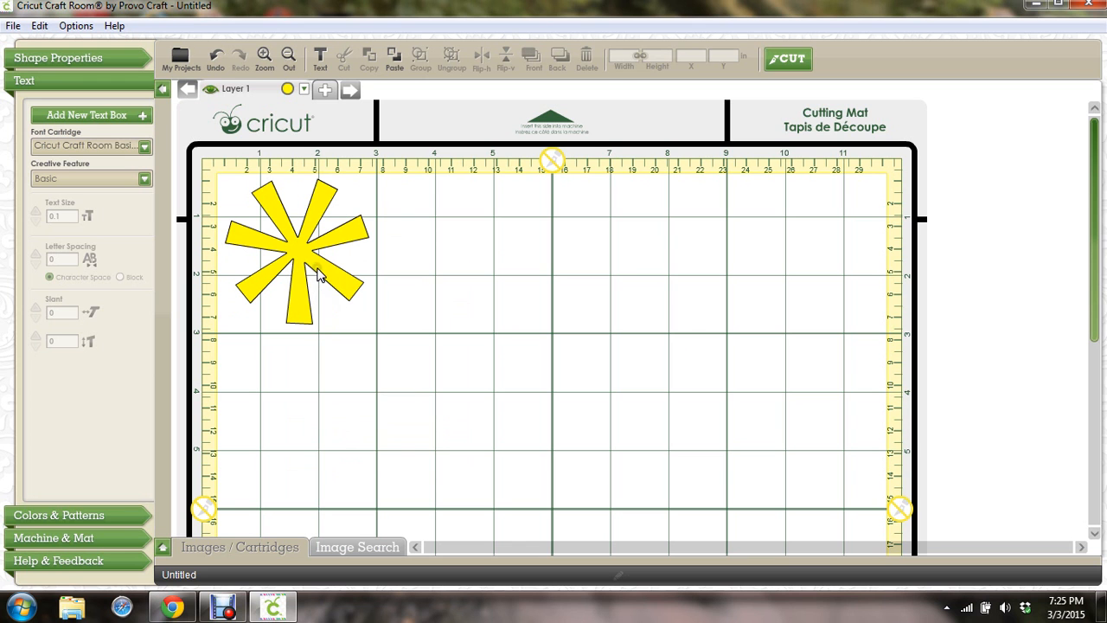
click(317, 263)
right_click(319, 268)
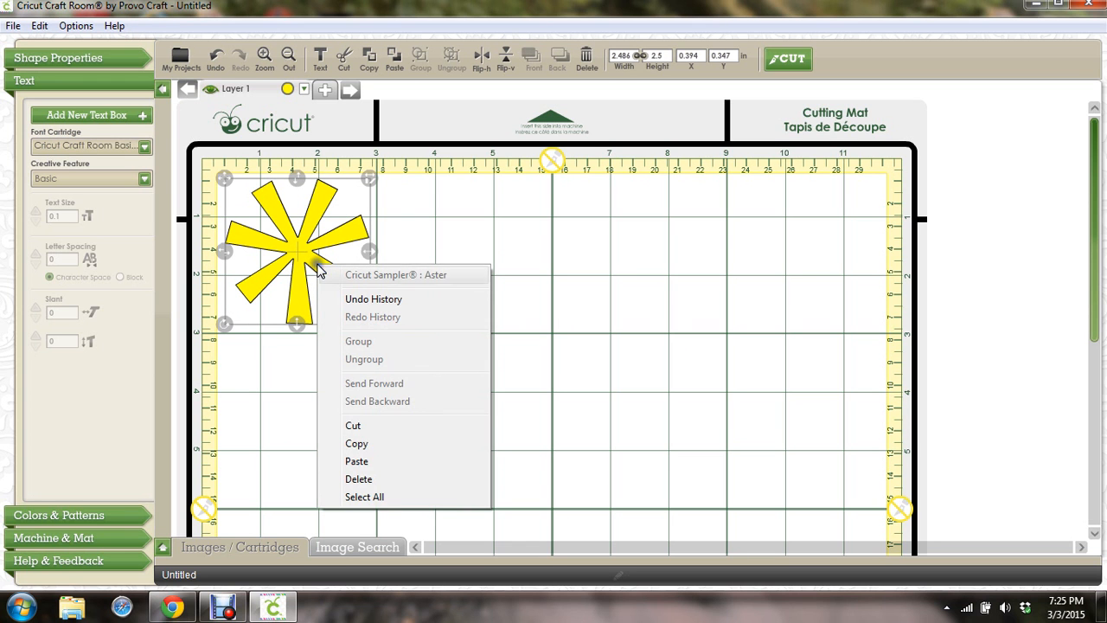
click(364, 461)
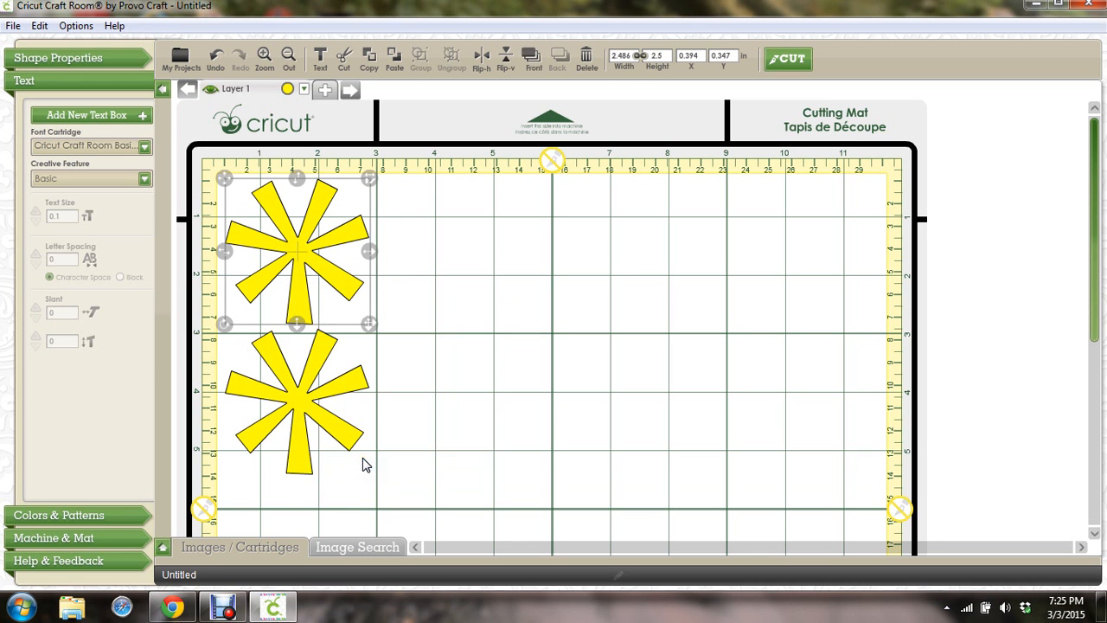
Paste three more aster copies, filling the column down the mat's left edge
right_click(363, 457)
click(390, 415)
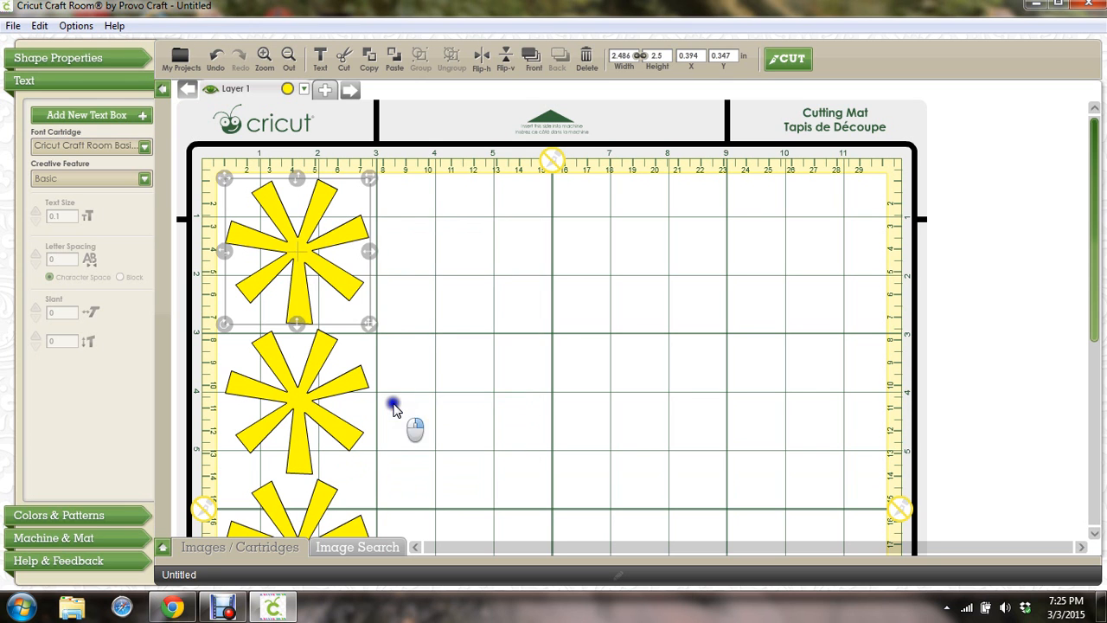
right_click(394, 404)
click(428, 361)
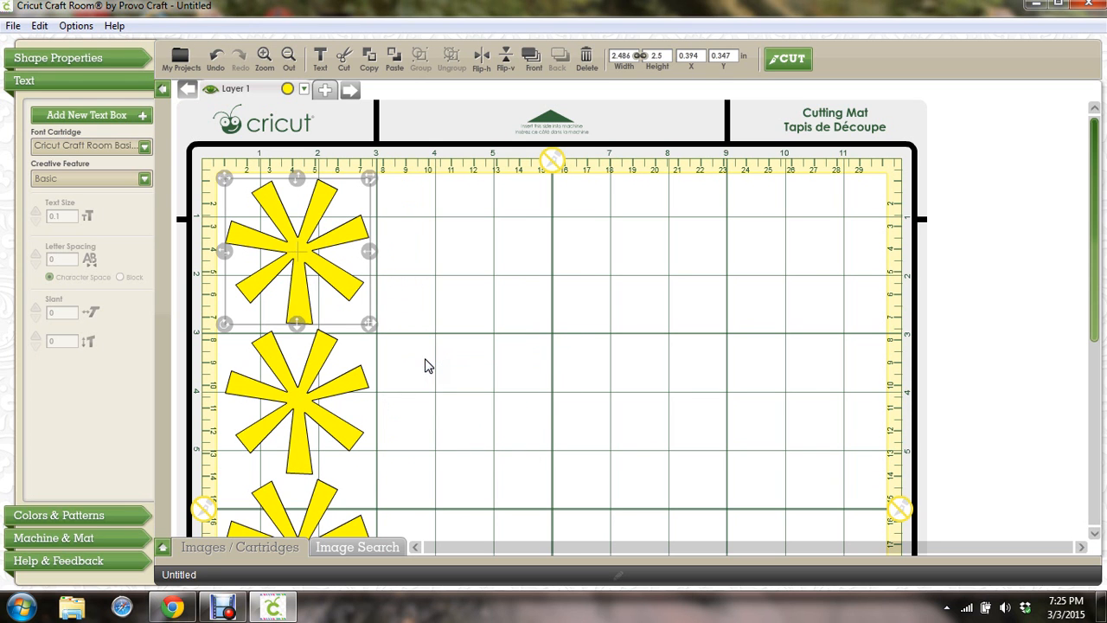
right_click(391, 300)
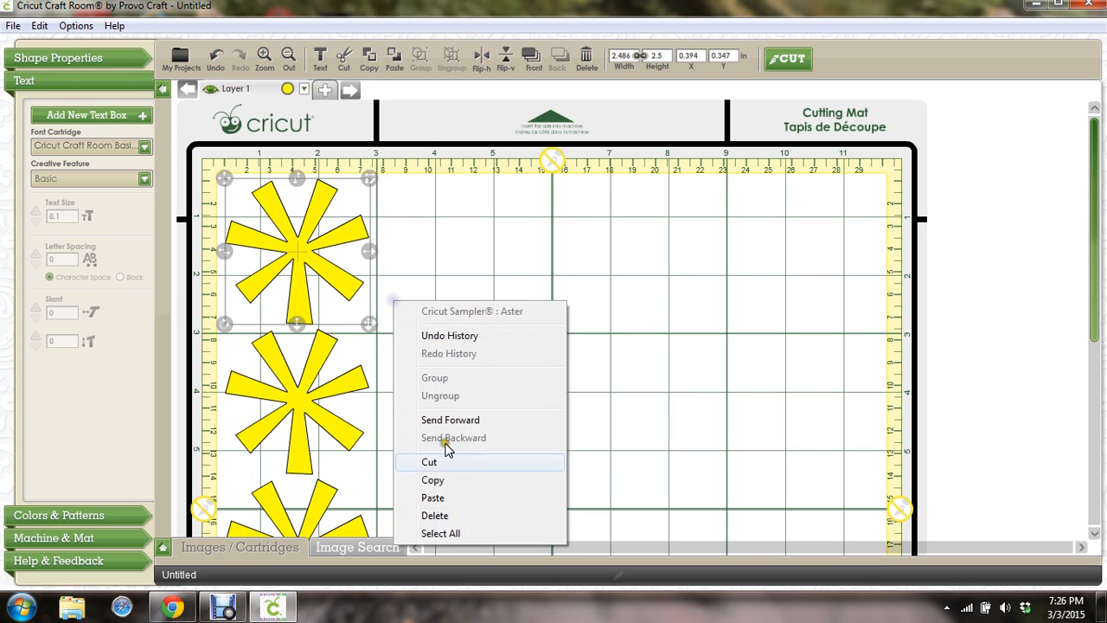
click(429, 495)
Drag the fifth aster up to sit beside the top aster of the column
drag(1097, 141, 1089, 314)
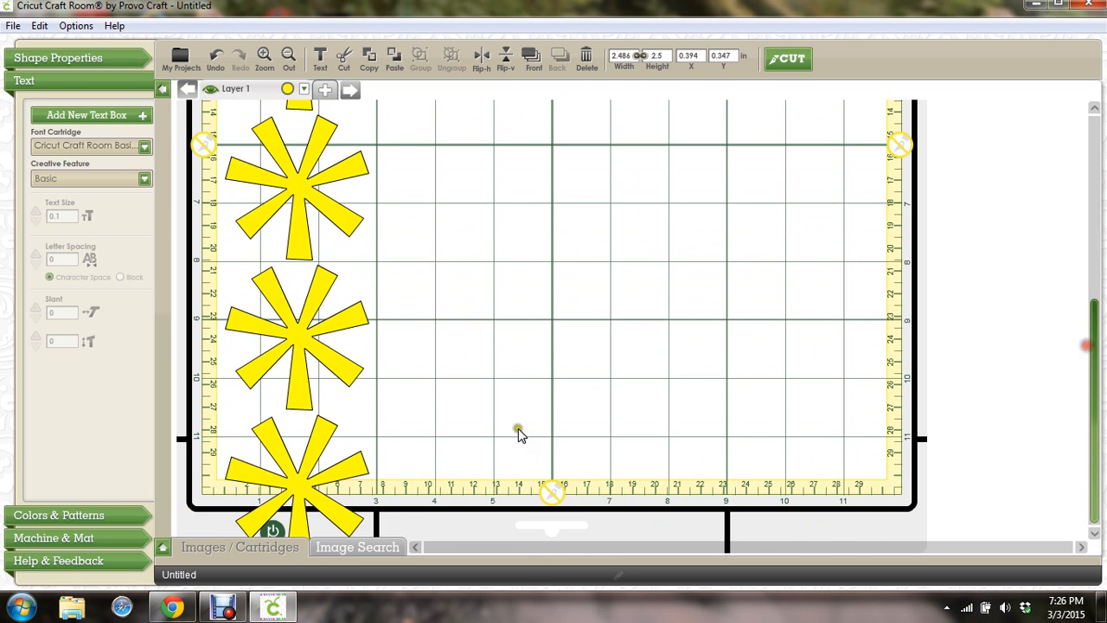
drag(302, 484, 498, 247)
drag(579, 251, 588, 257)
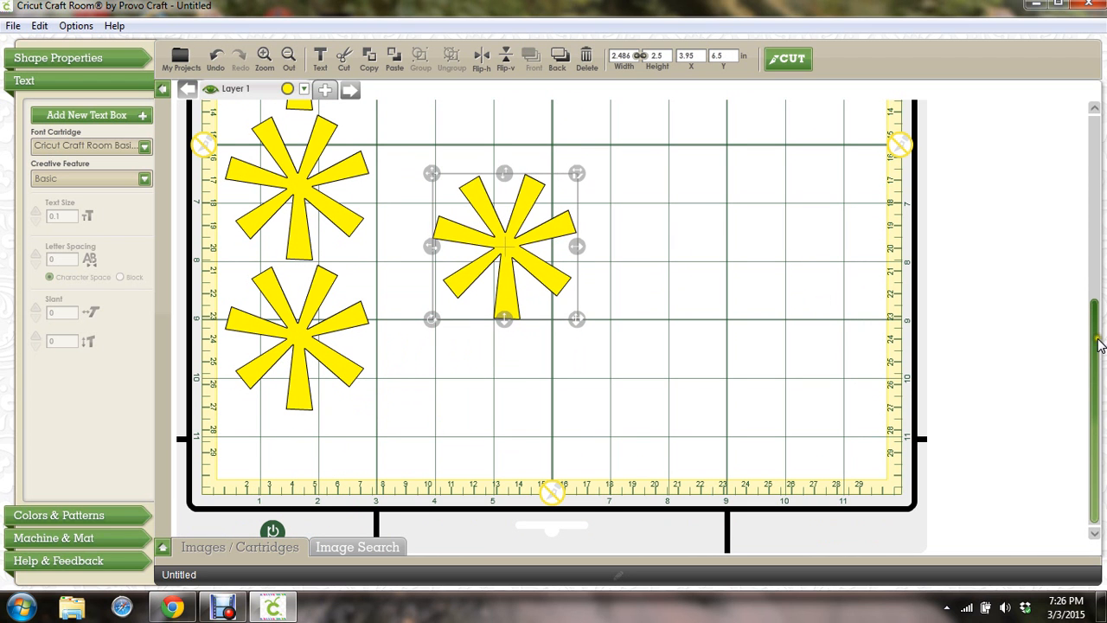
drag(1095, 344, 1090, 200)
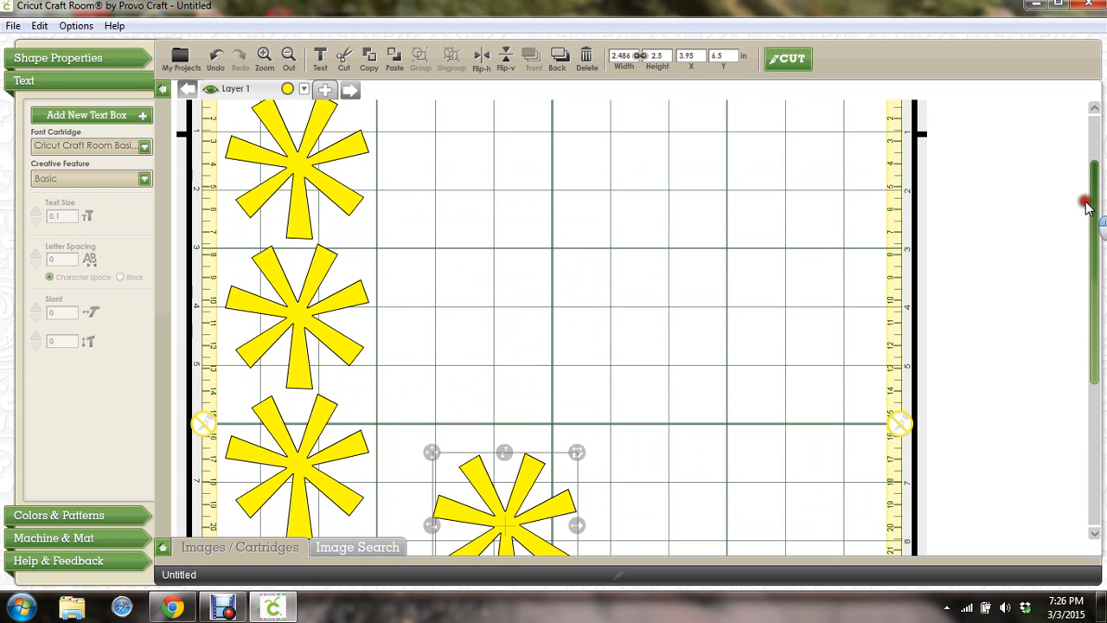
drag(510, 514, 450, 158)
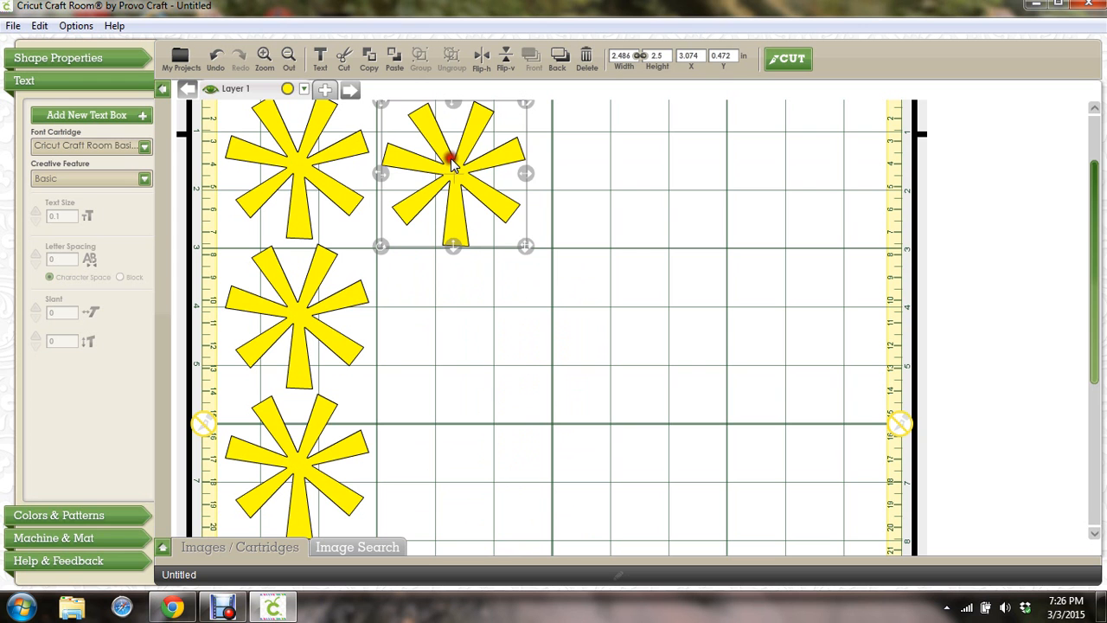
click(265, 57)
click(265, 57)
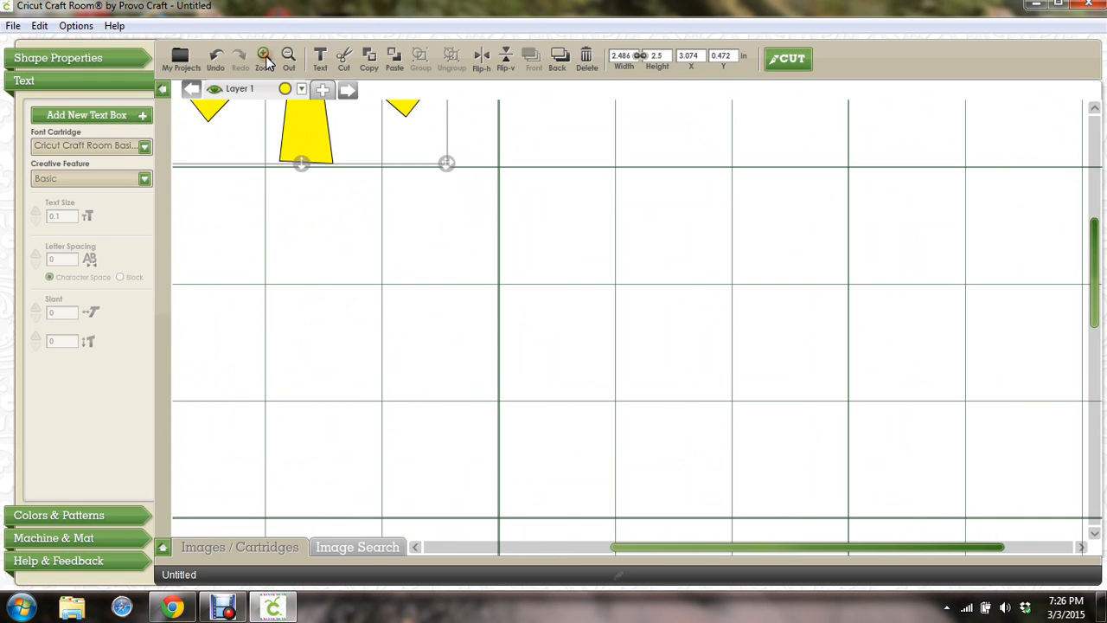
click(291, 57)
click(291, 57)
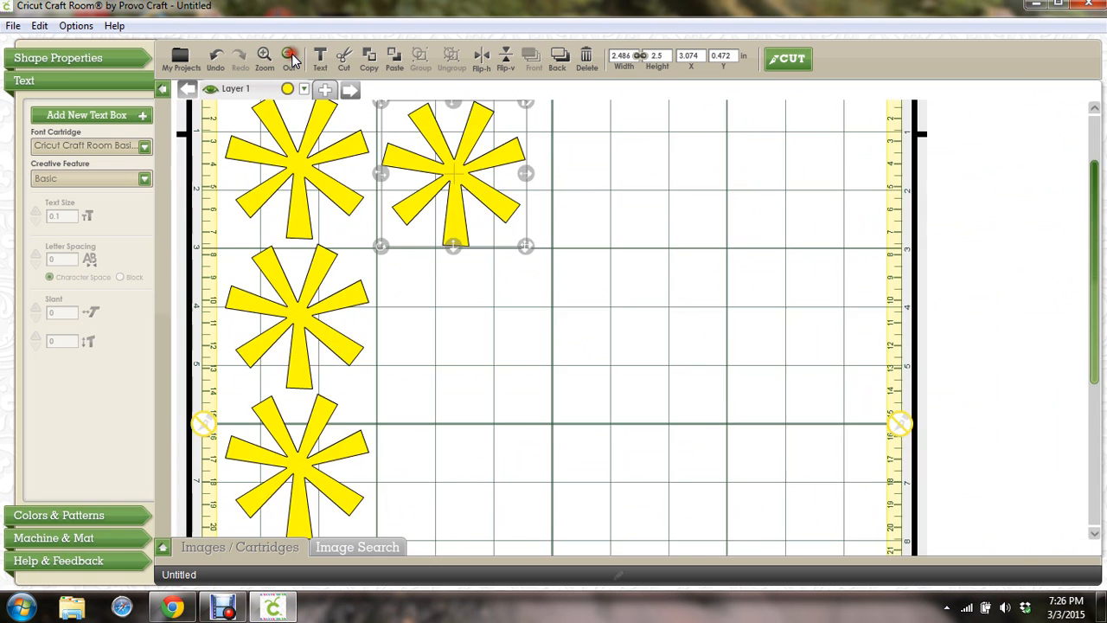
click(292, 58)
click(291, 57)
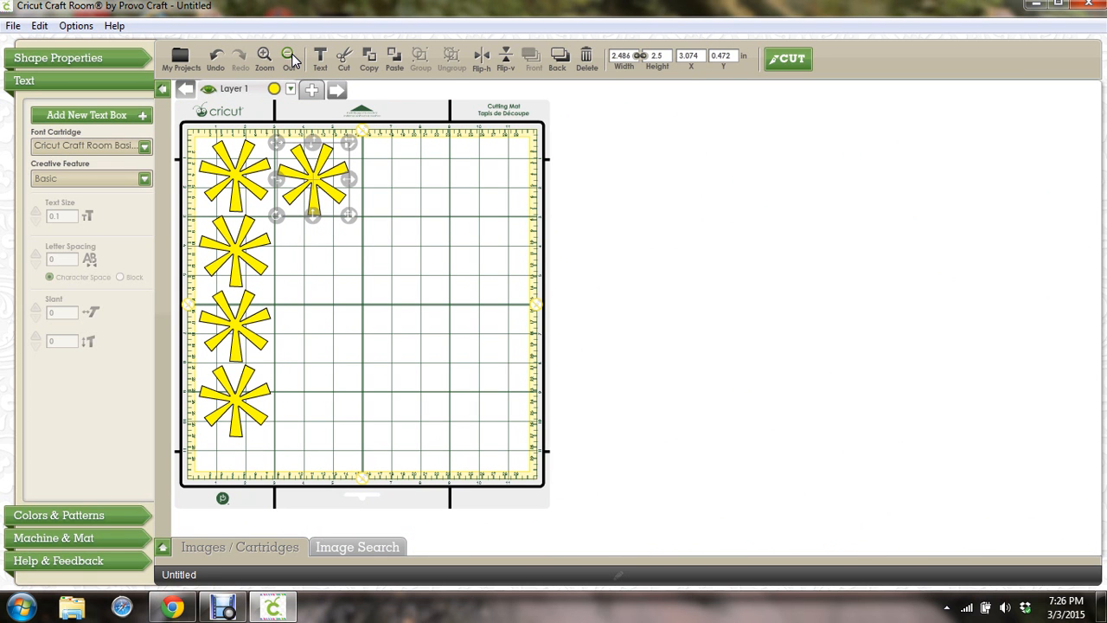
right_click(314, 254)
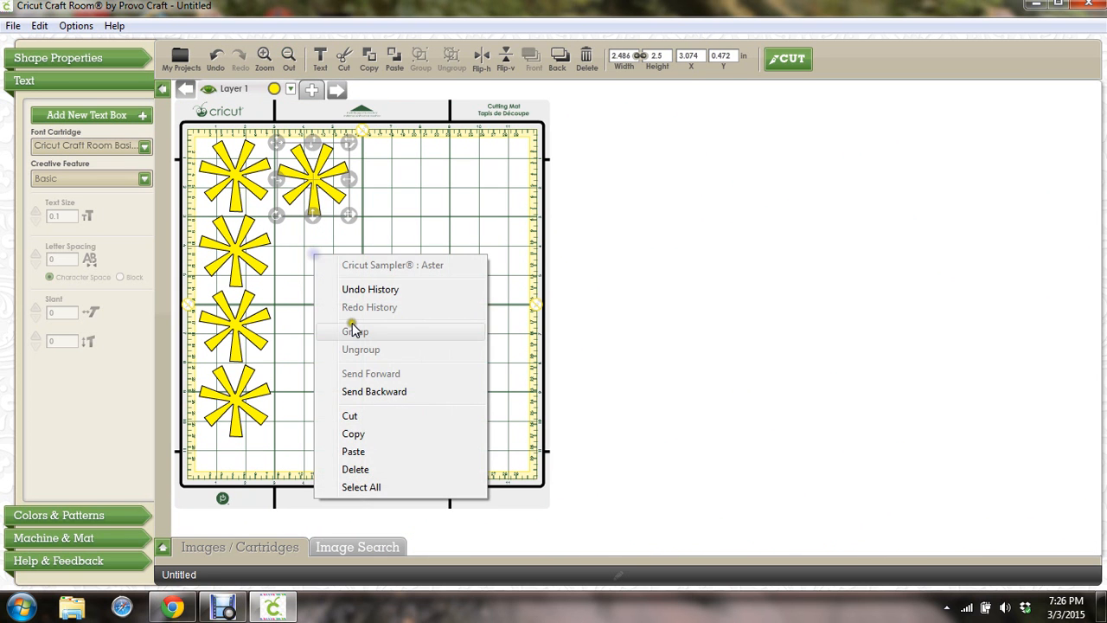
click(353, 451)
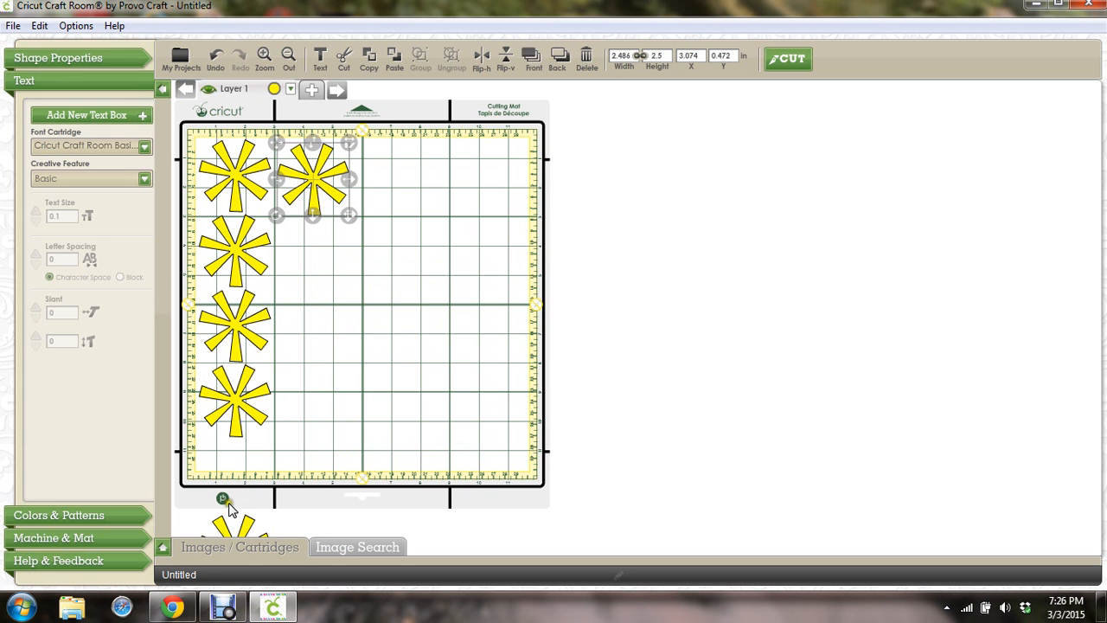
drag(223, 525, 303, 218)
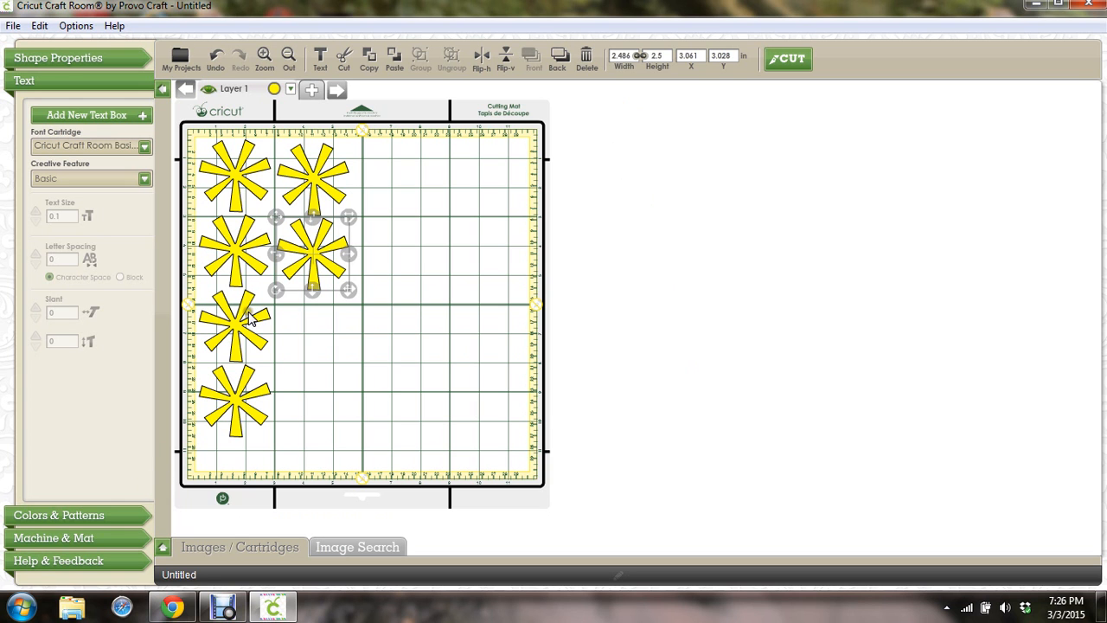
drag(309, 249, 539, 244)
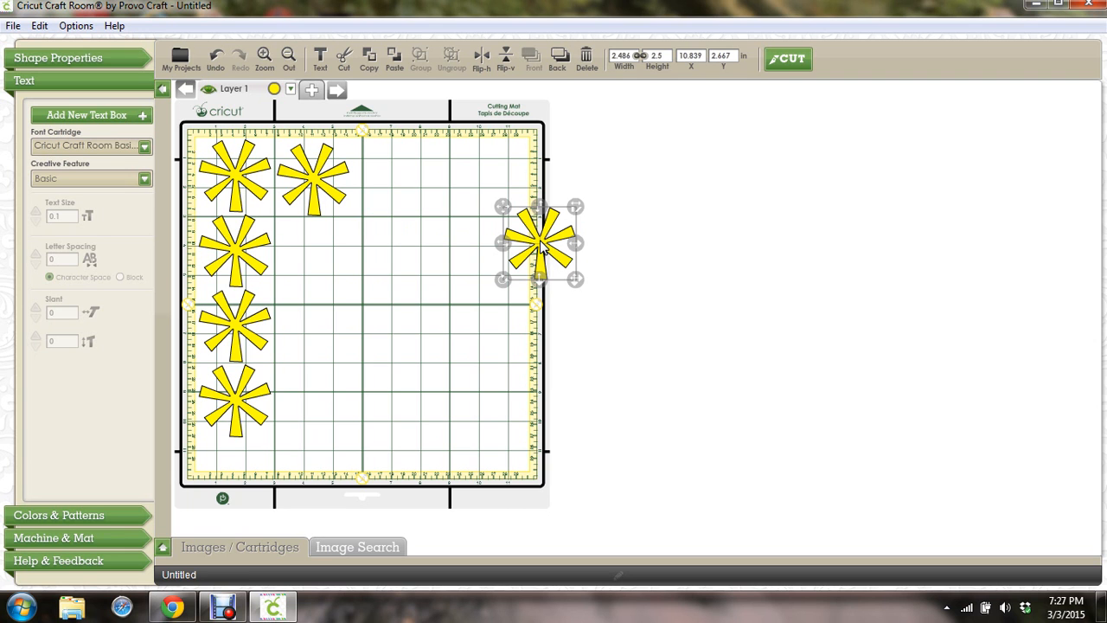
key(ctrl+x)
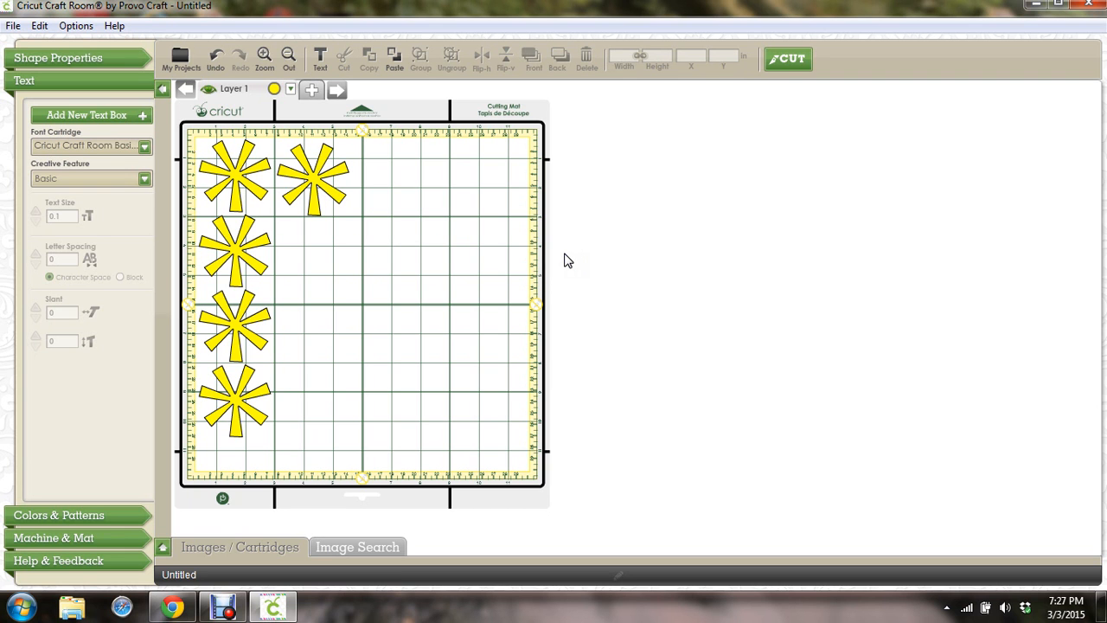
click(173, 605)
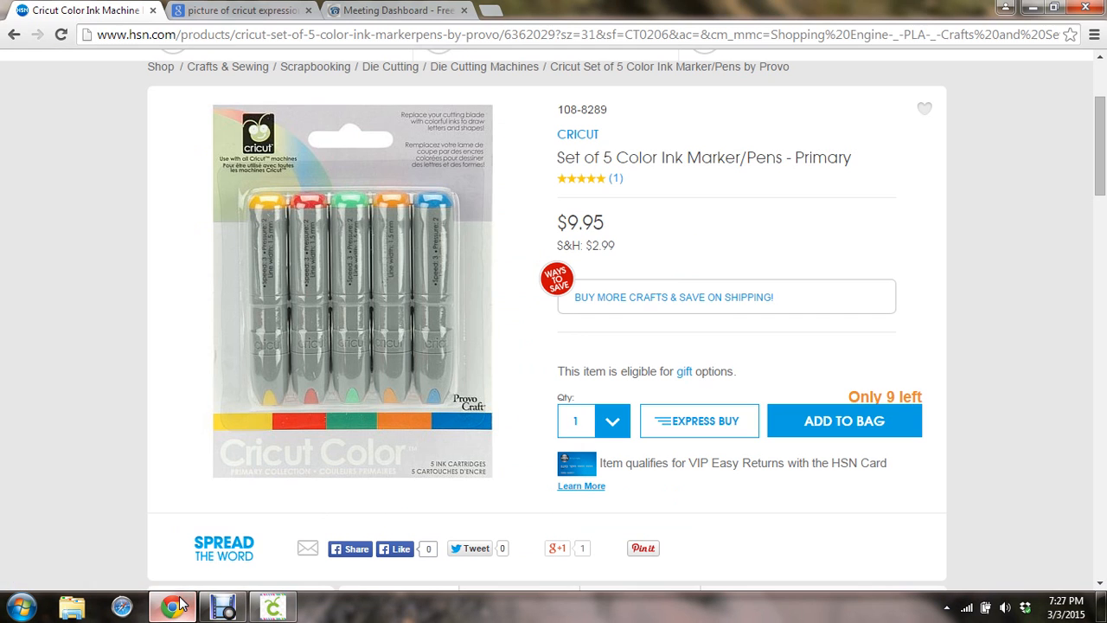
click(383, 9)
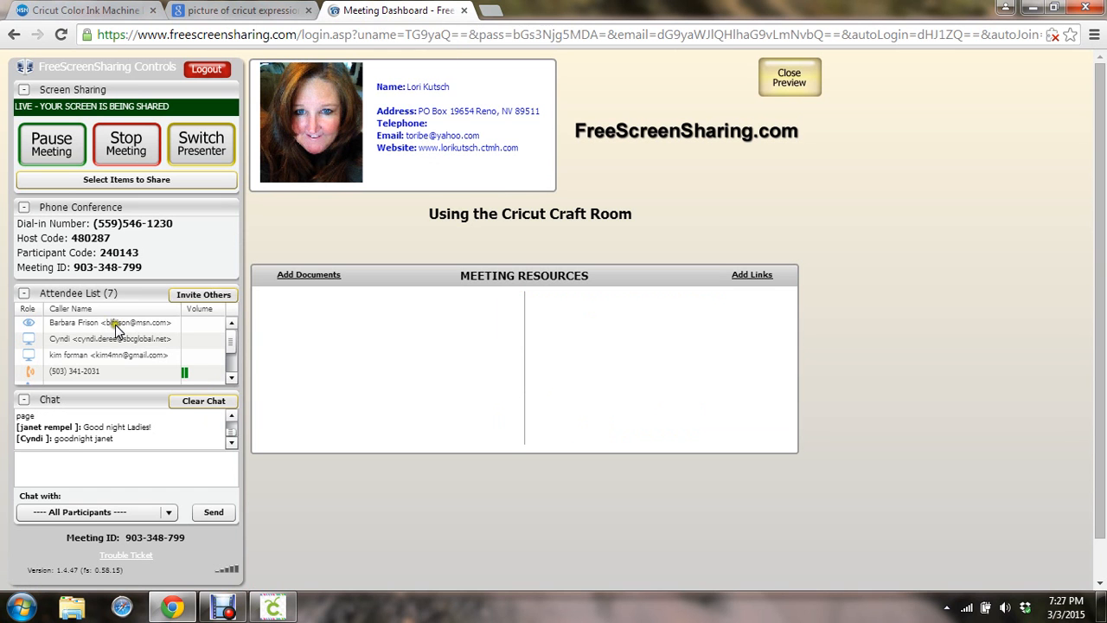
click(231, 416)
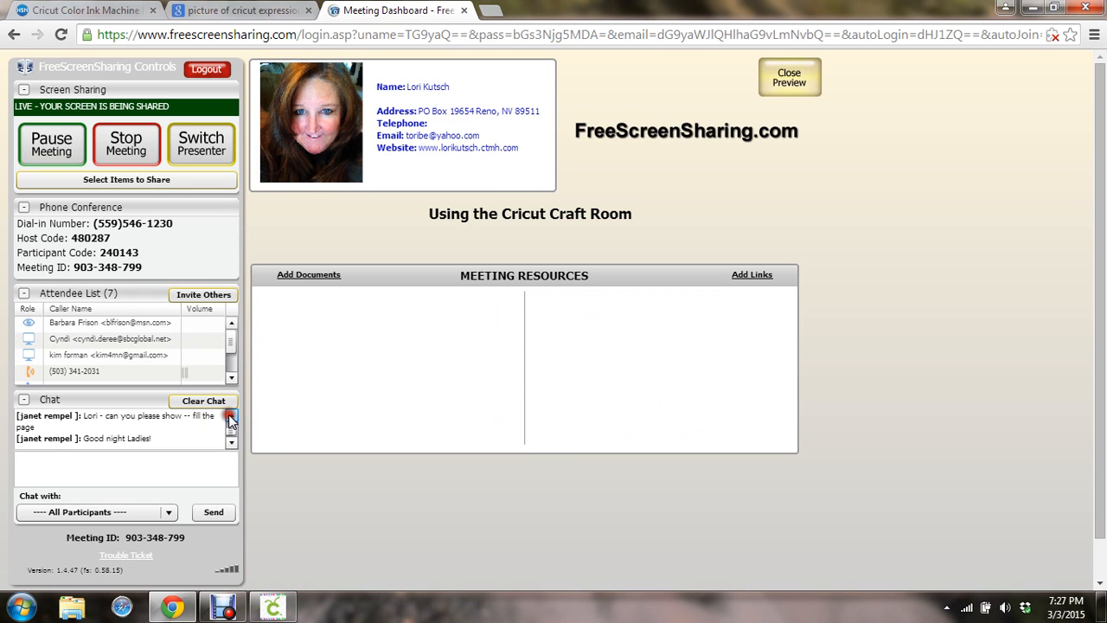
click(231, 418)
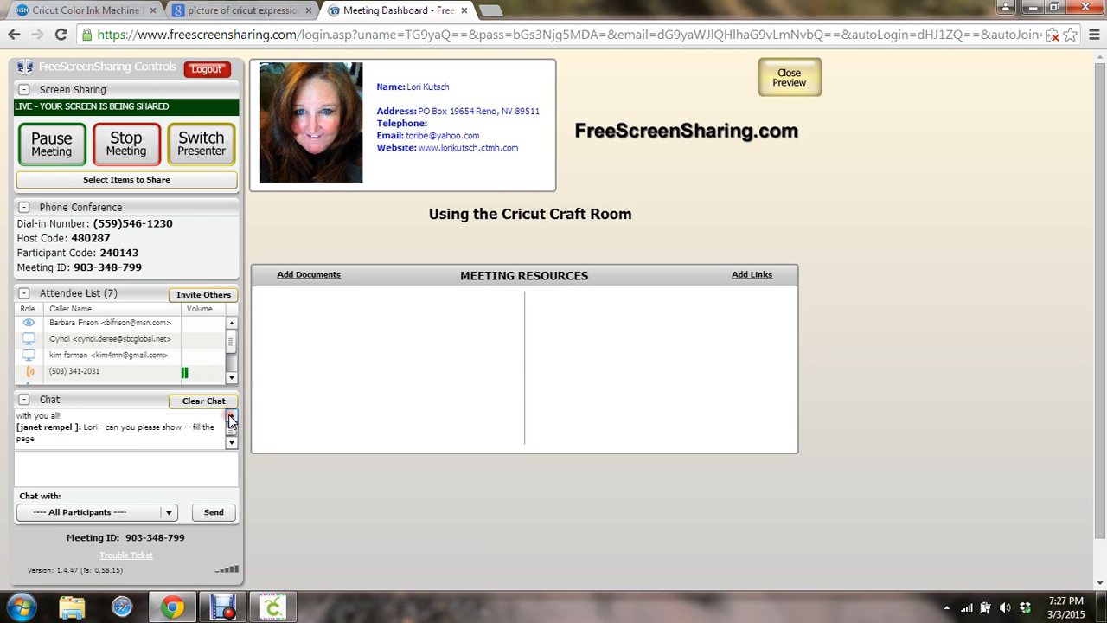
click(231, 418)
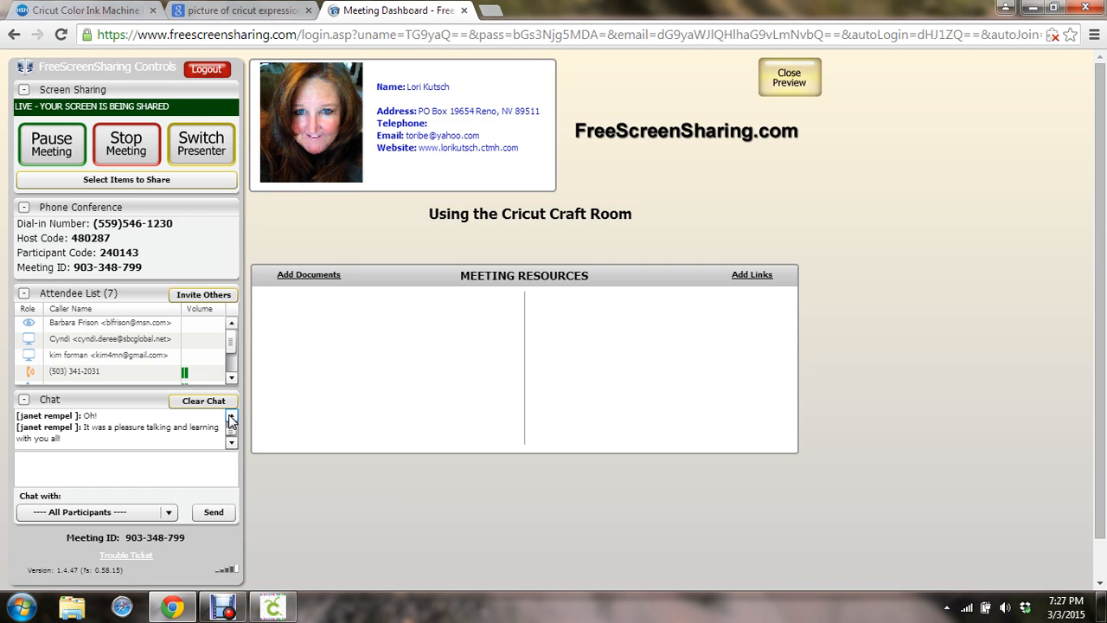
click(231, 418)
click(231, 418)
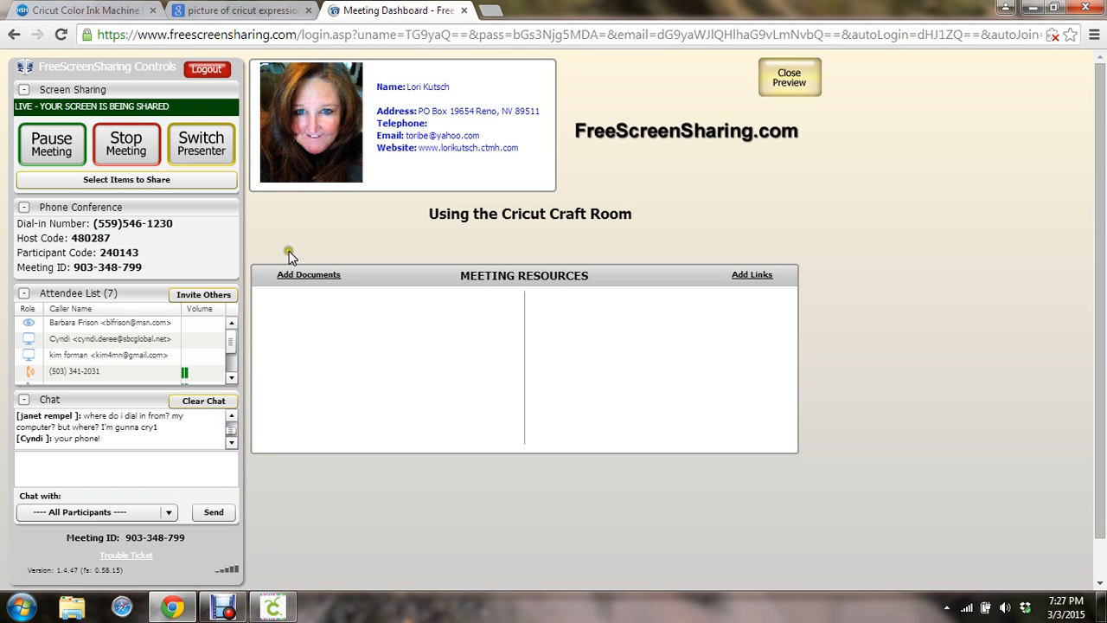
click(289, 612)
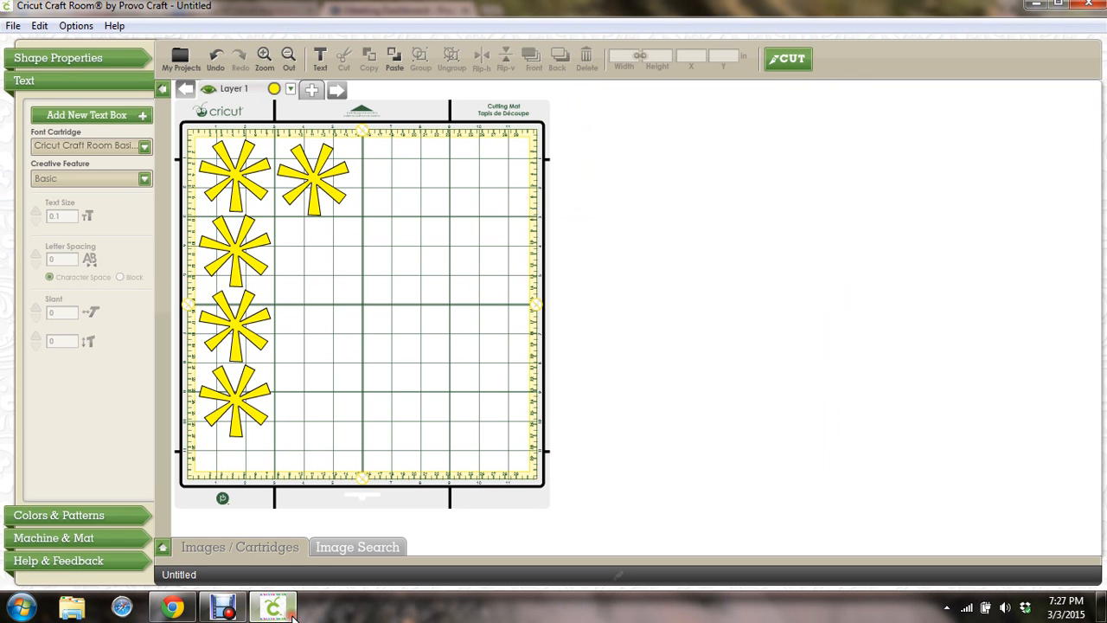
Nudge the aster beside the top one slightly higher with the Up arrow, then deselect it
click(311, 179)
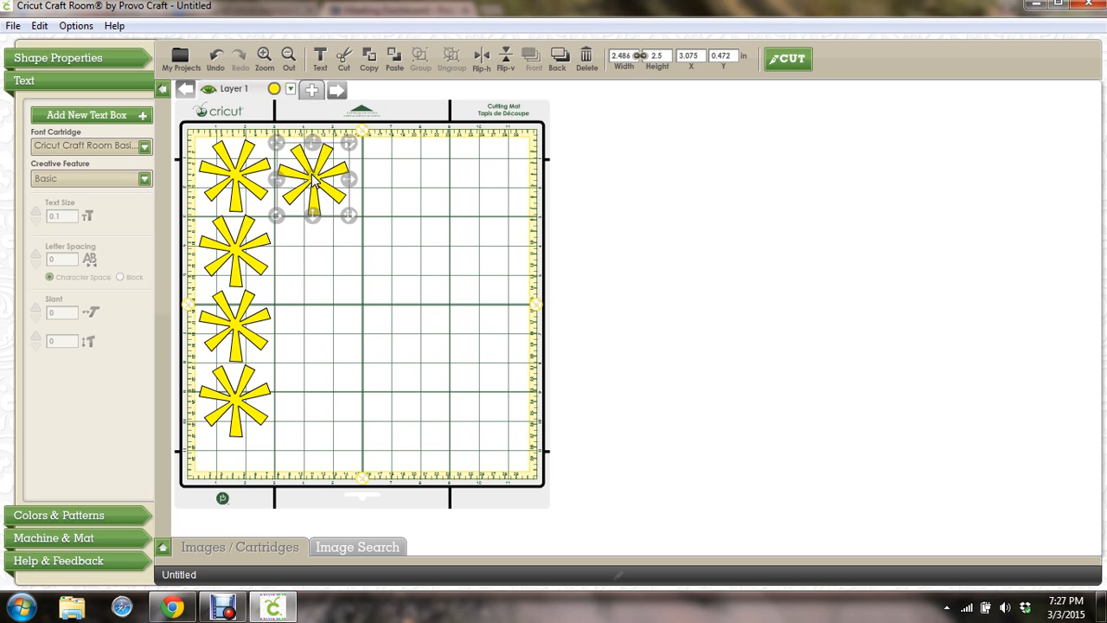
key(Up)
key(Up)
key(Up)
key(Up)
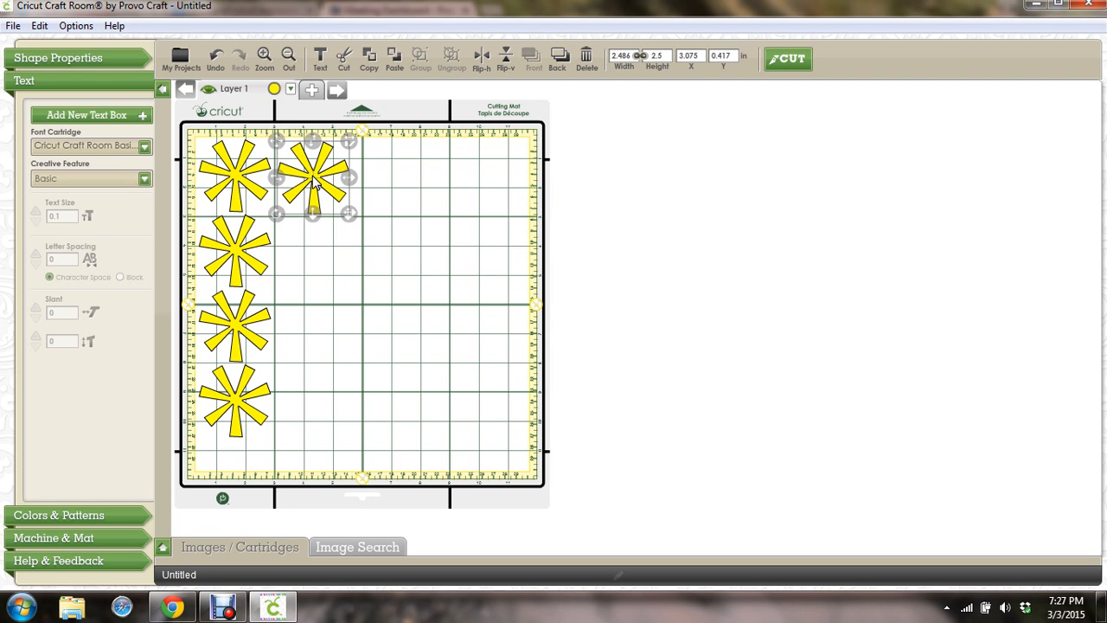
click(370, 211)
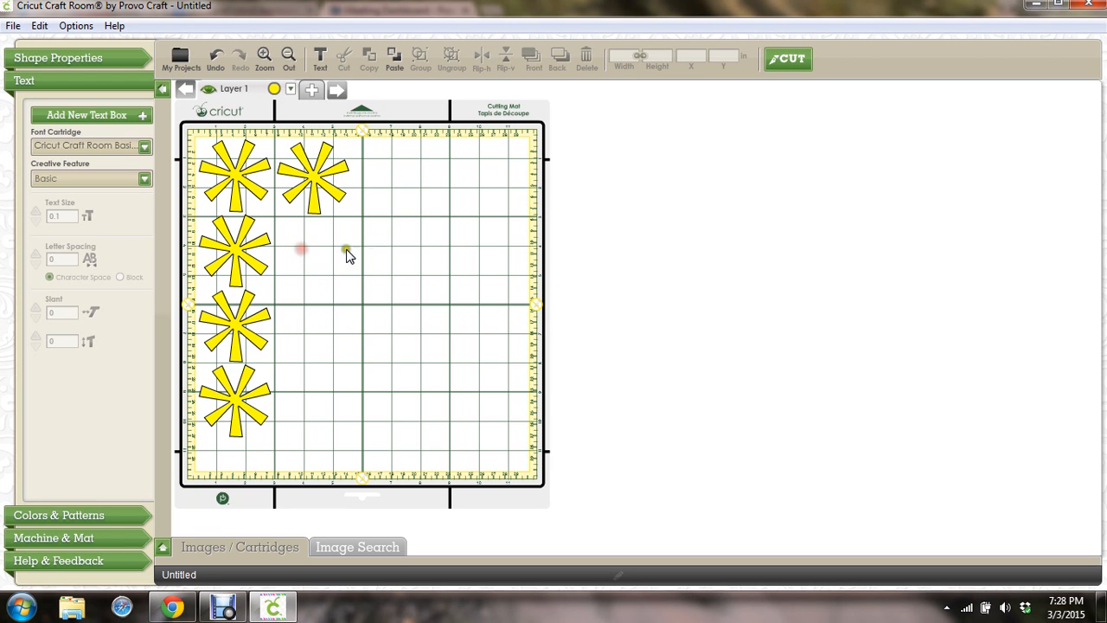
Bring the Debut Professional screen recorder window to the front
click(403, 245)
click(490, 248)
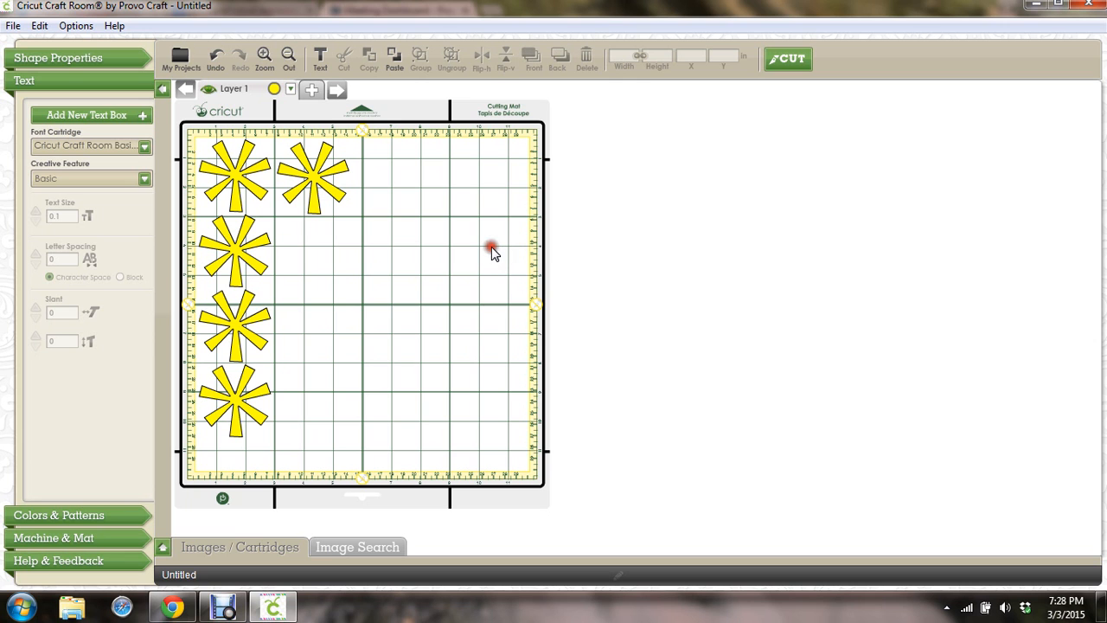
click(482, 334)
click(223, 607)
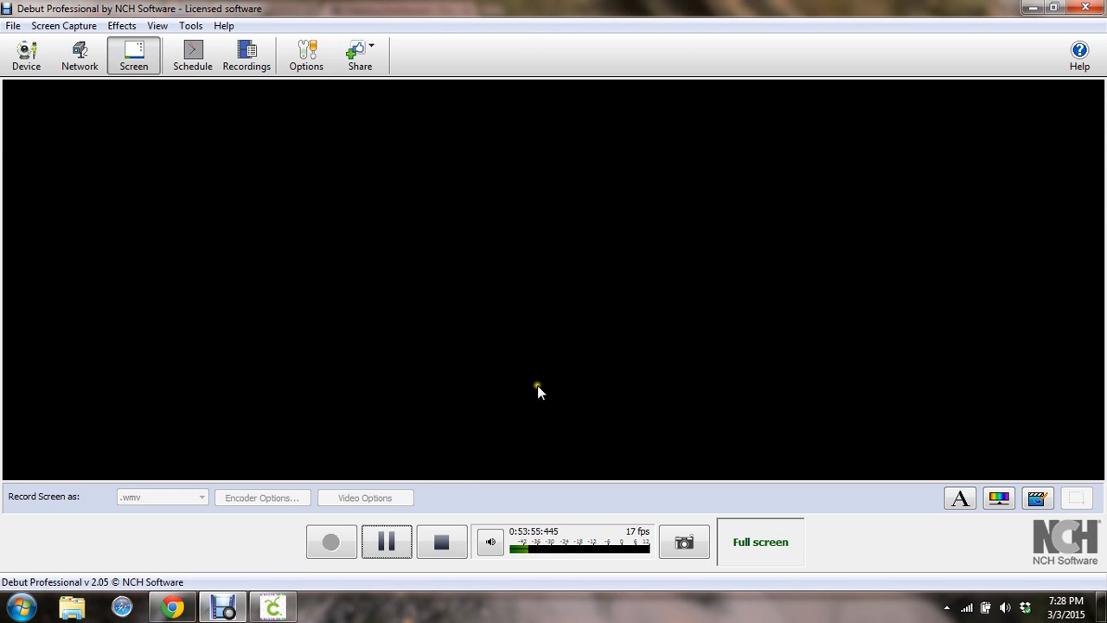